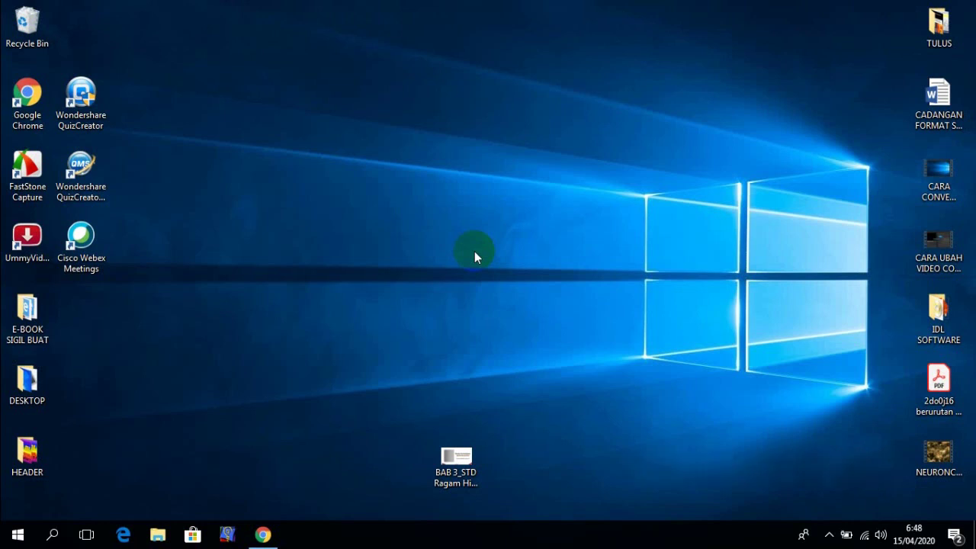
Step: Move the BAB 3_STD Ragam Hias image file up to the middle of the desktop
{"action": "left_click_drag", "start_coordinate": [456, 474], "coordinate": [449, 328]}
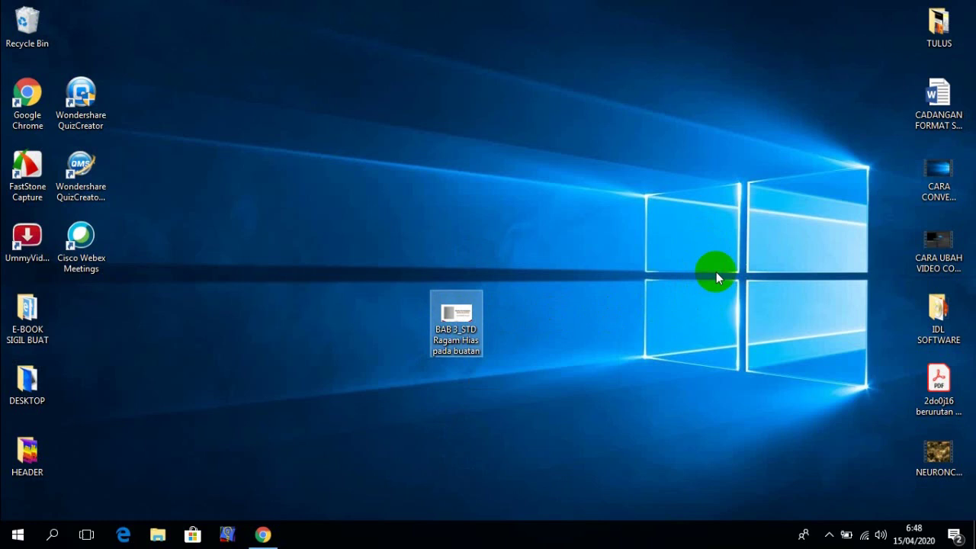
{"action": "left_click", "coordinate": [456, 319]}
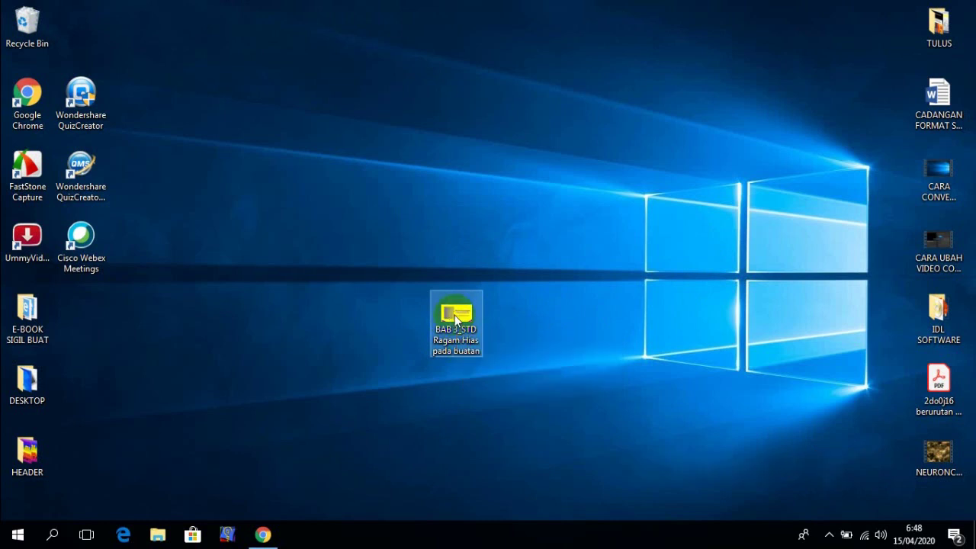
{"action": "left_click", "coordinate": [458, 334]}
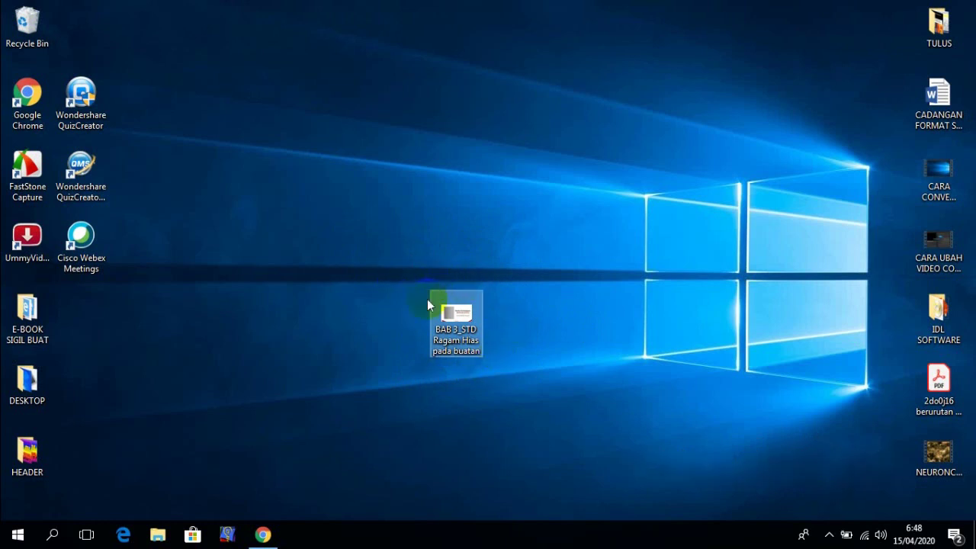
{"action": "left_click_drag", "start_coordinate": [435, 269], "coordinate": [416, 281]}
{"action": "left_click", "coordinate": [597, 285]}
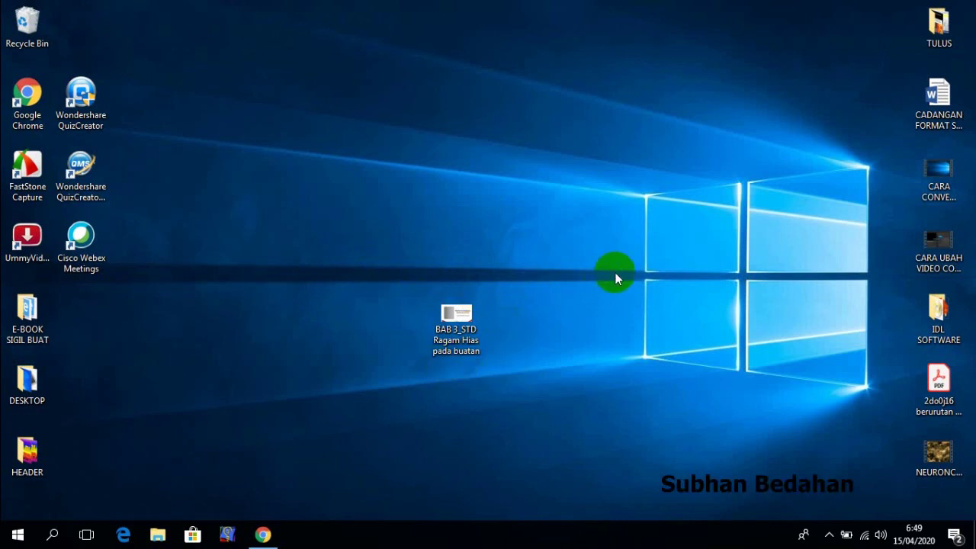
Step: Open Google Chrome and maximize its window
{"action": "left_click", "coordinate": [31, 97]}
{"action": "double_click", "coordinate": [30, 97]}
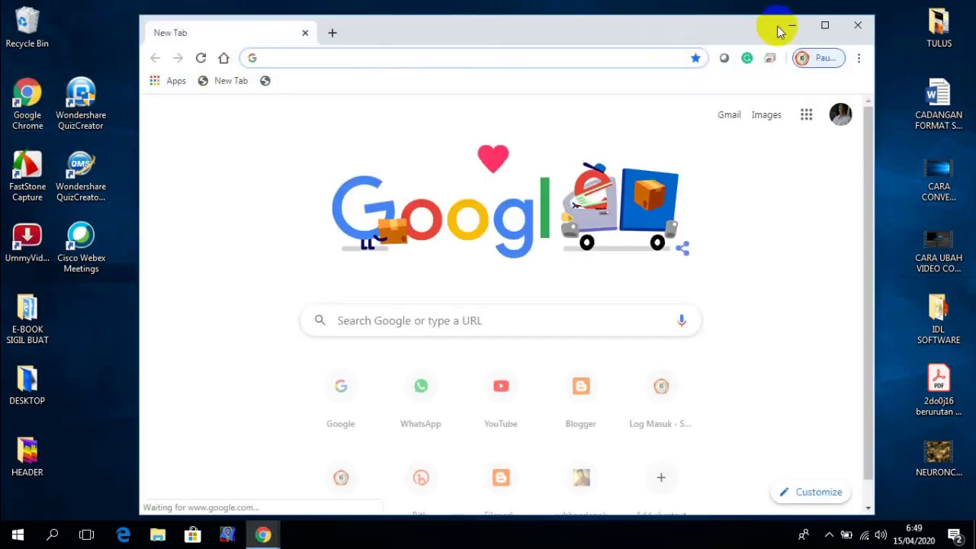
{"action": "left_click", "coordinate": [822, 26]}
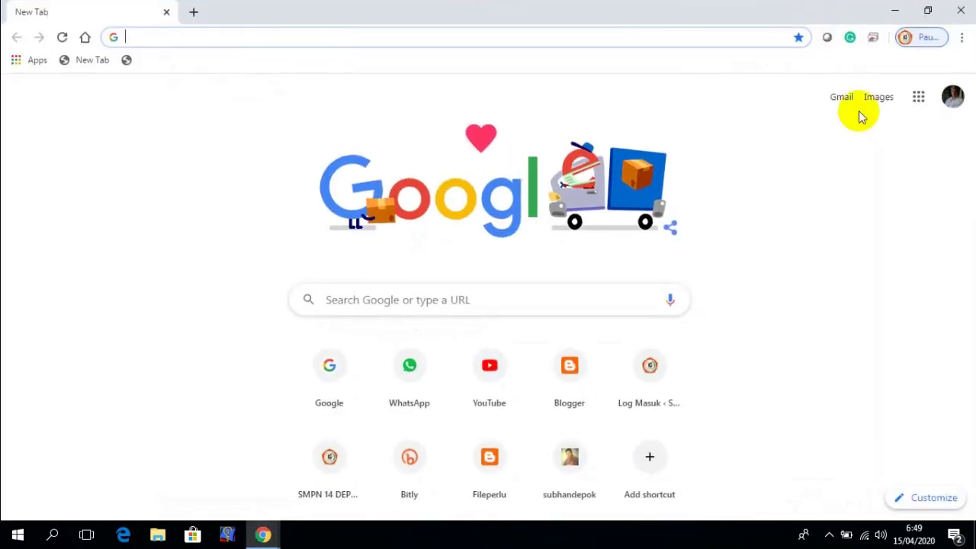
Step: Sign out of the current Google account
{"action": "left_click", "coordinate": [952, 111]}
{"action": "scroll", "coordinate": [861, 366], "scroll_direction": "down", "scroll_amount": 5}
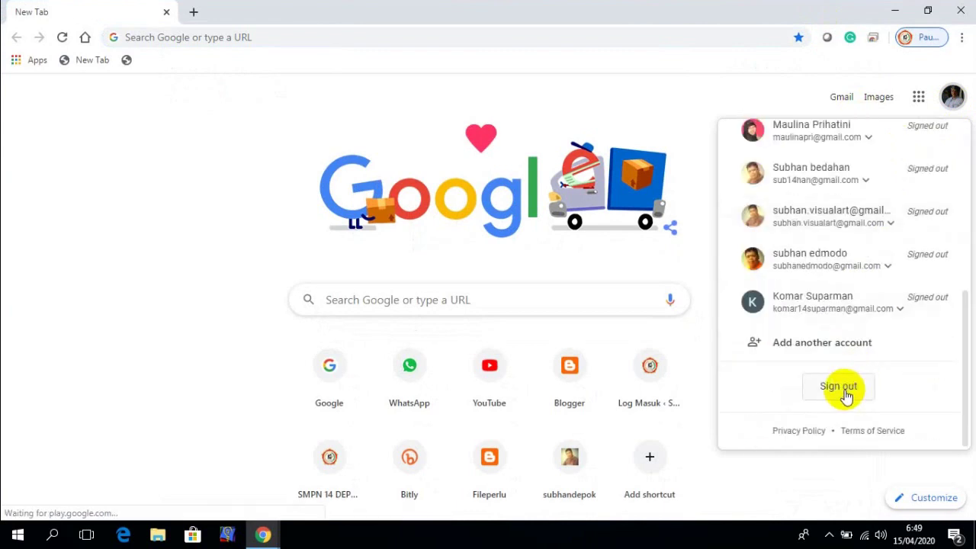
{"action": "left_click", "coordinate": [838, 405]}
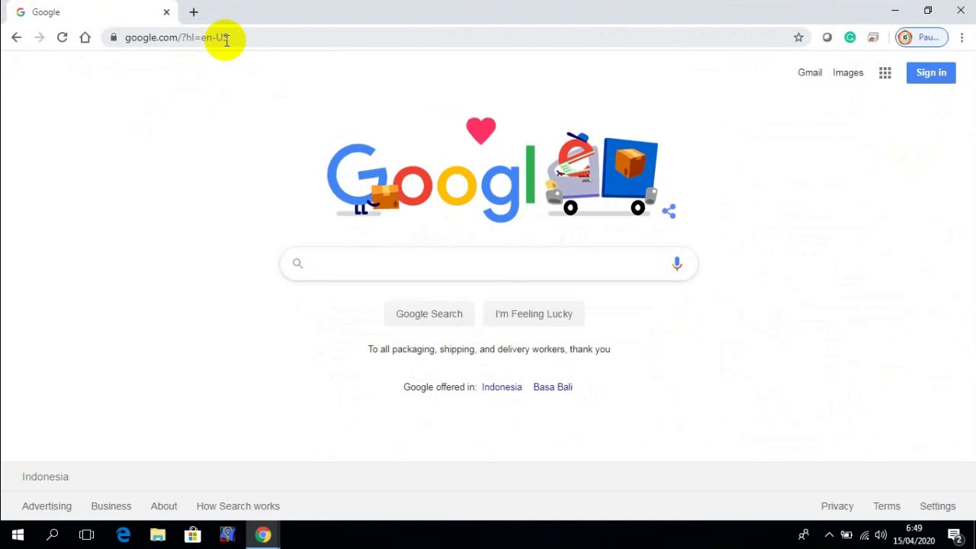
Step: Sign in to Google with the prefilled e-mail address and saved account password
{"action": "left_click", "coordinate": [927, 76]}
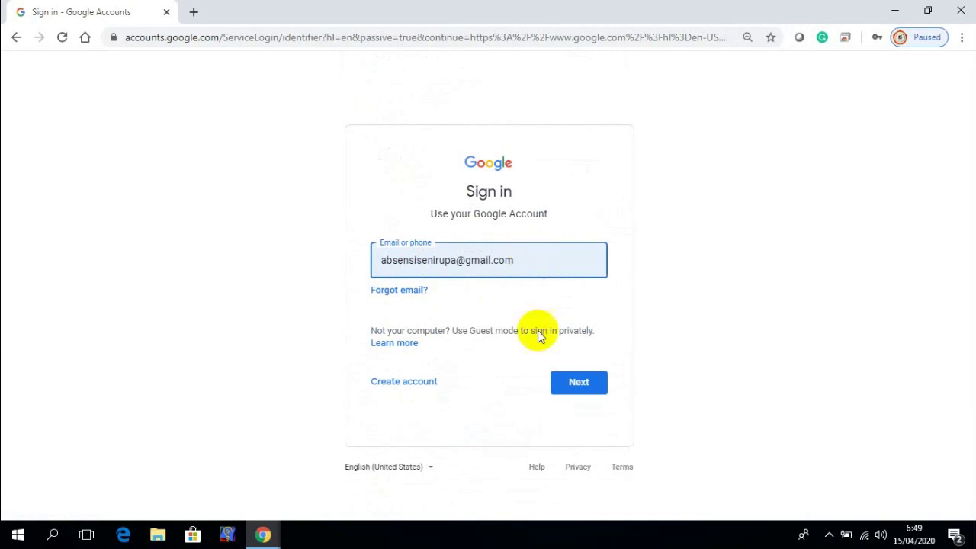
{"action": "left_click_drag", "start_coordinate": [458, 259], "coordinate": [380, 259]}
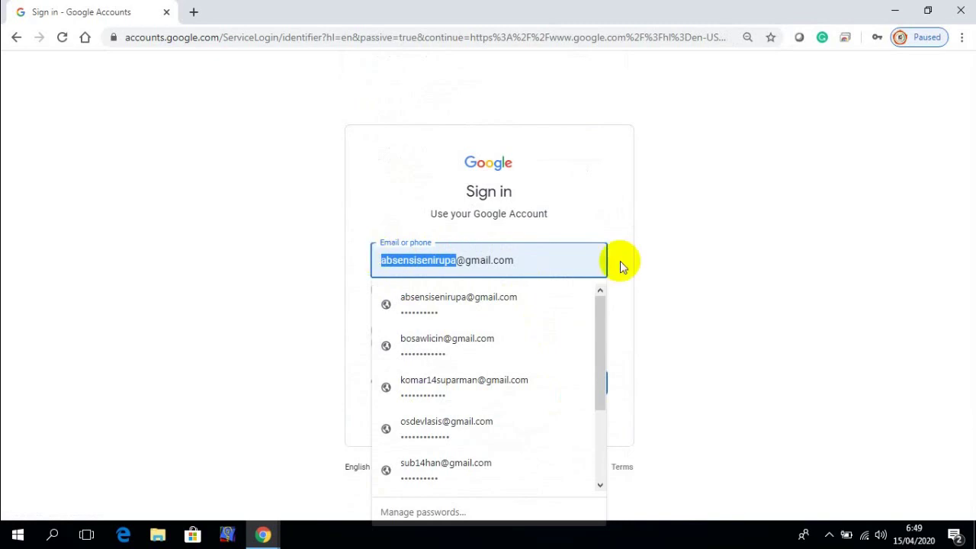
{"action": "left_click", "coordinate": [681, 303]}
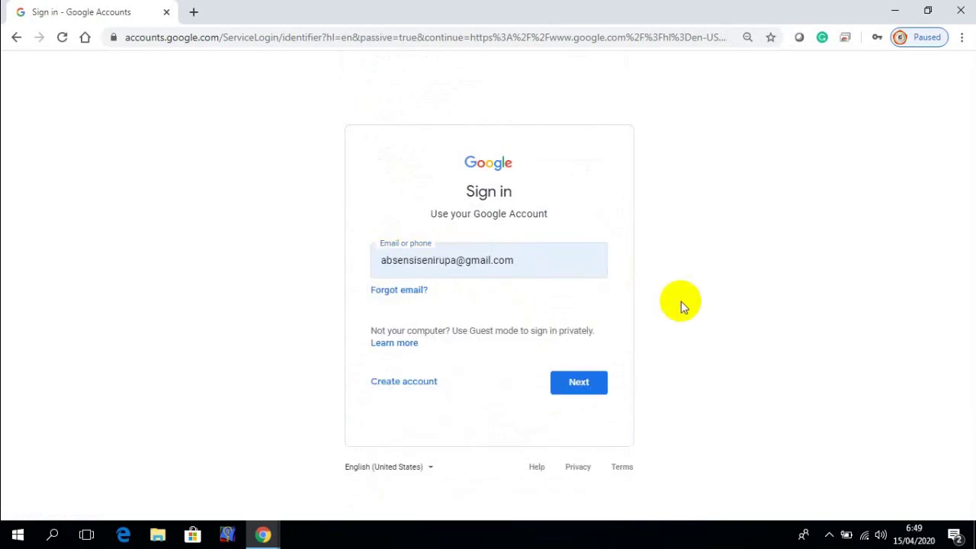
{"action": "left_click", "coordinate": [579, 383]}
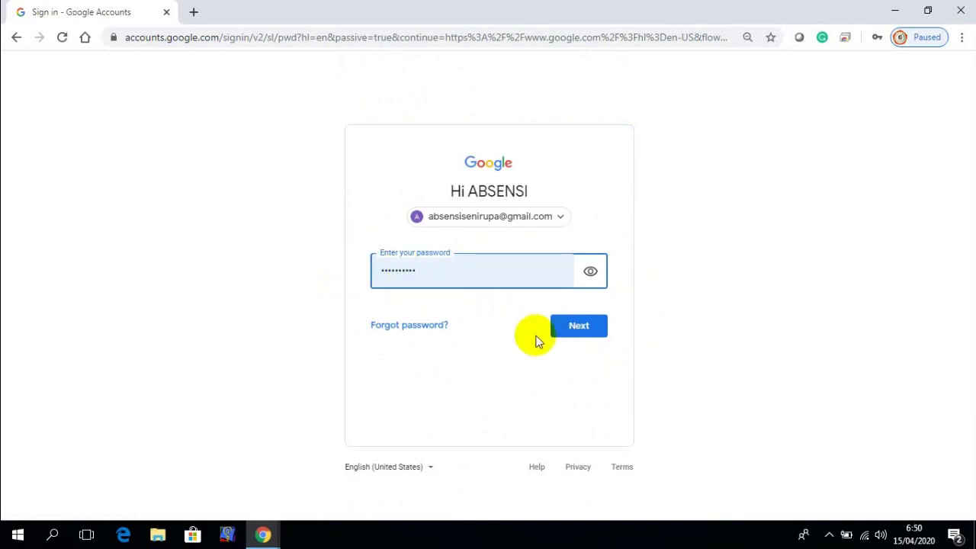
{"action": "left_click", "coordinate": [574, 328]}
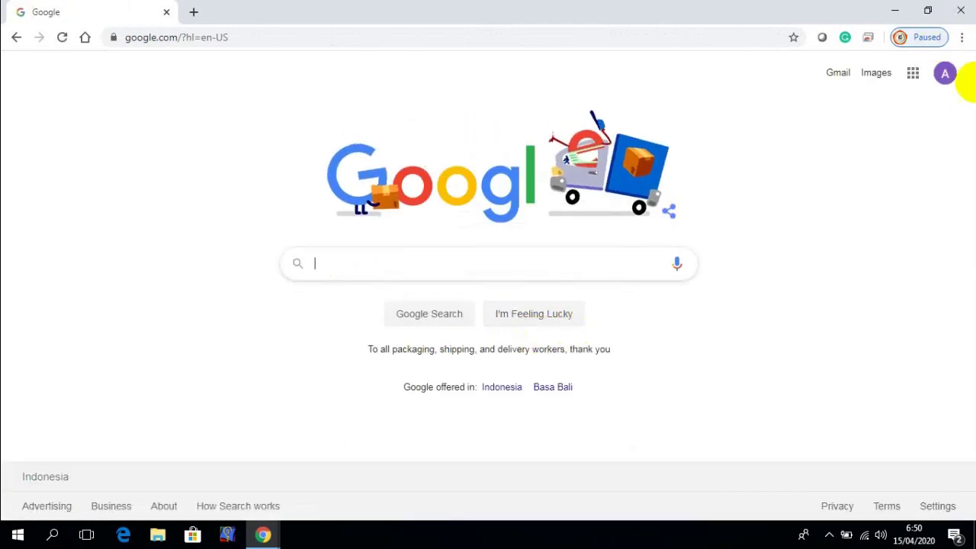
{"action": "left_click", "coordinate": [939, 81]}
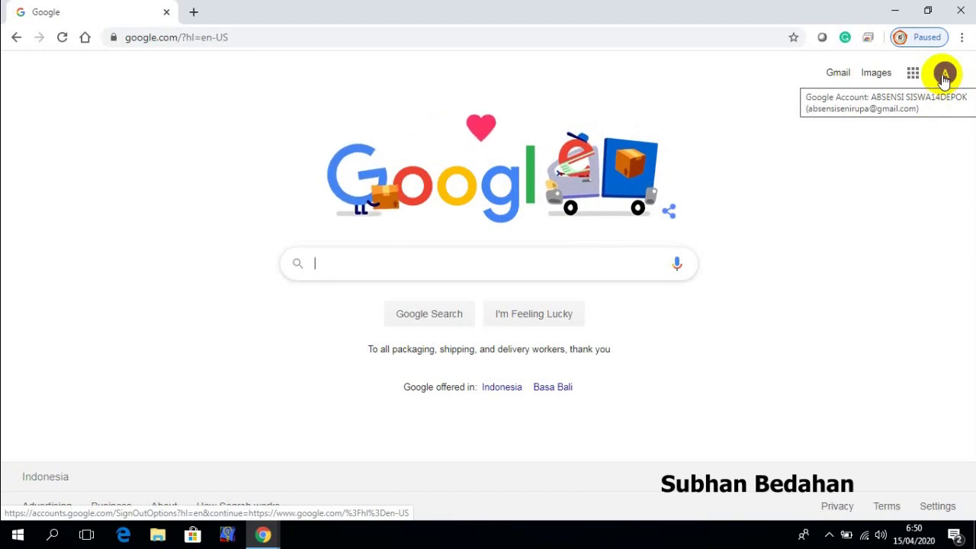
Step: Go to classroom.google.com and continue into Google Classroom with the signed-in account
{"action": "left_click", "coordinate": [270, 37]}
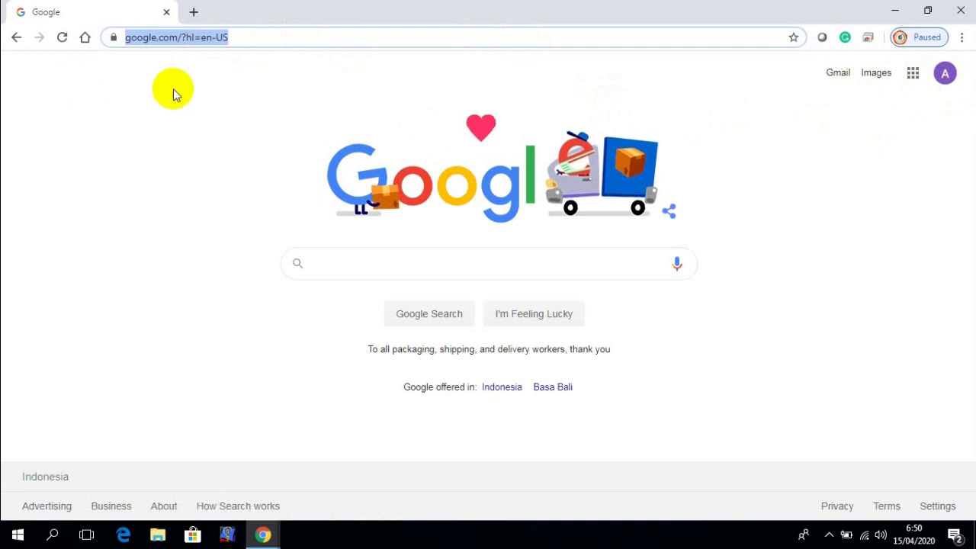
{"action": "left_click", "coordinate": [249, 36]}
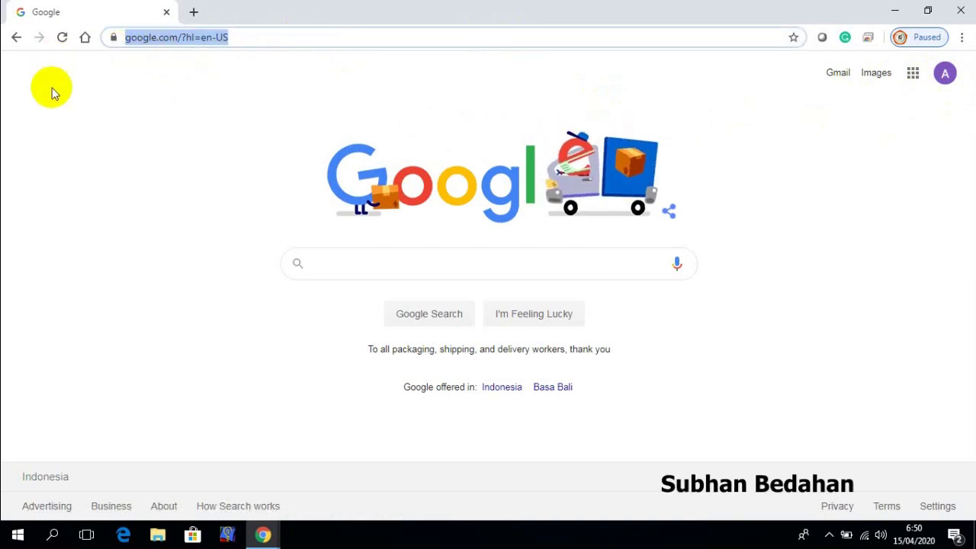
{"action": "type", "text": "classroom."}
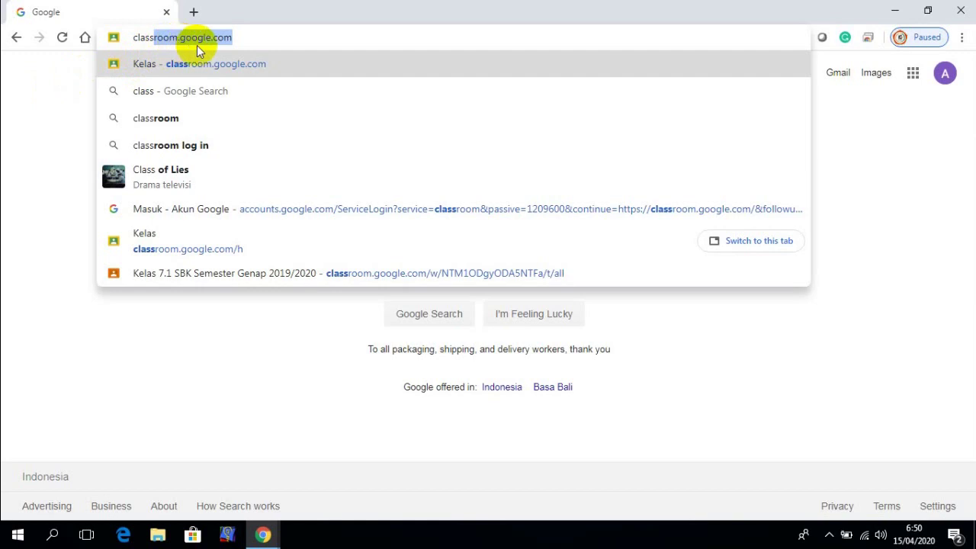
{"action": "left_click", "coordinate": [275, 35]}
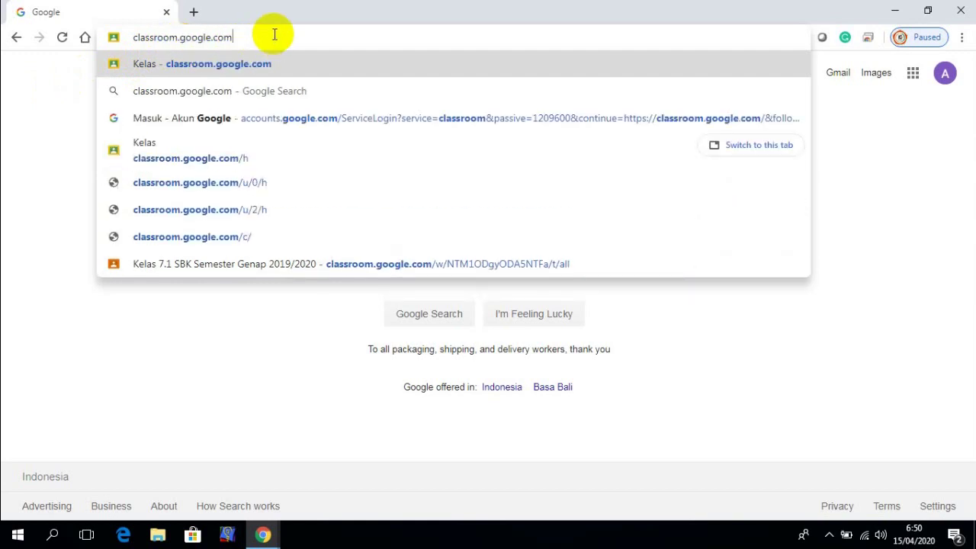
{"action": "left_click_drag", "start_coordinate": [273, 34], "coordinate": [102, 48]}
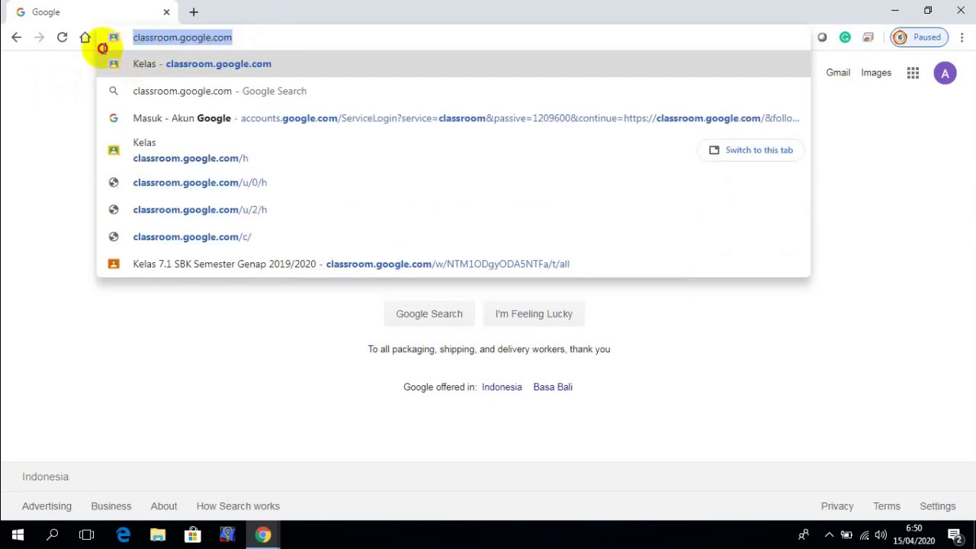
{"action": "key", "text": "Return"}
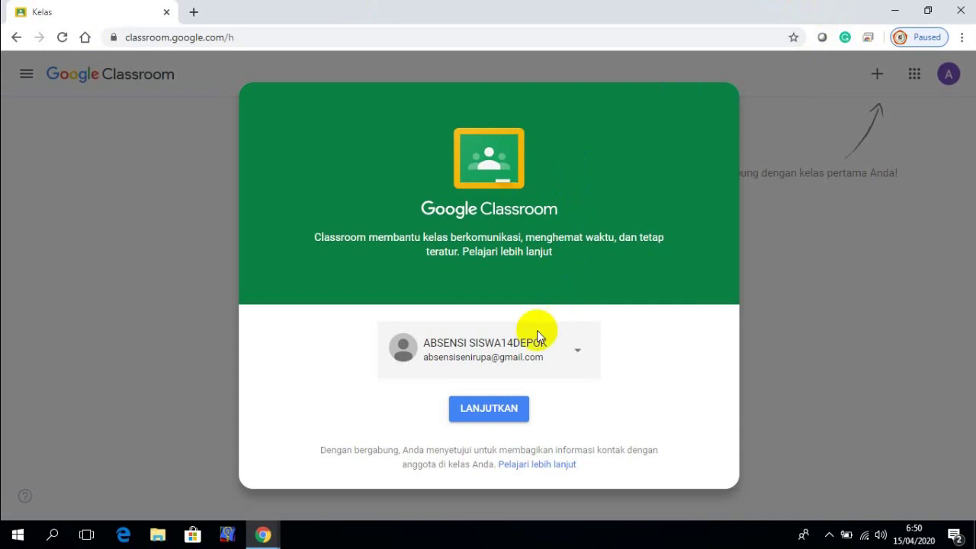
{"action": "left_click", "coordinate": [503, 416]}
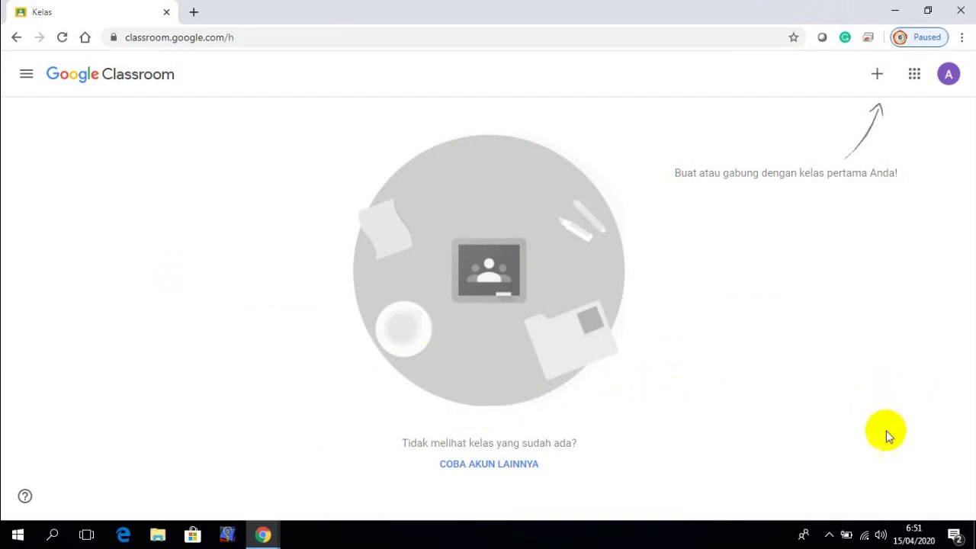
Step: Start creating a new class and accept the notice about using Classroom at school with students
{"action": "left_click", "coordinate": [876, 76]}
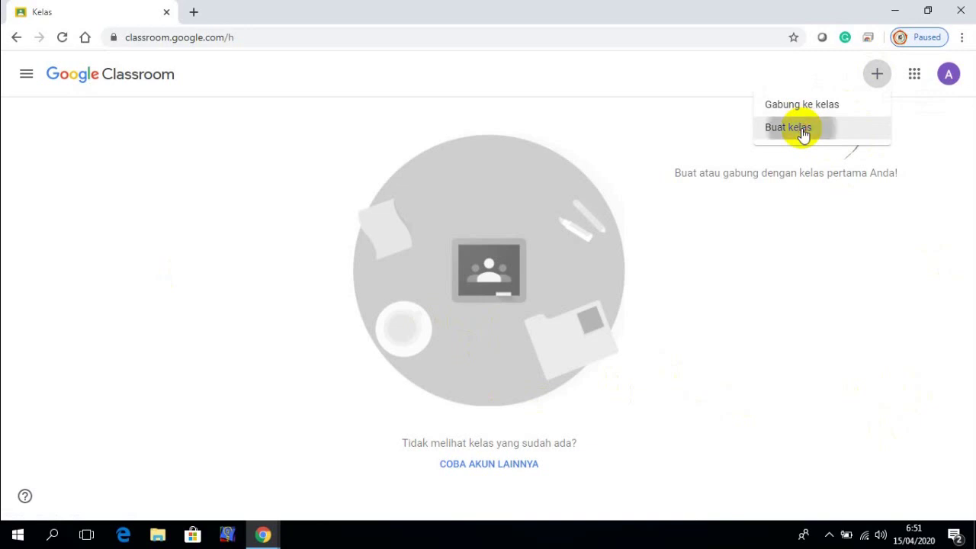
{"action": "left_click", "coordinate": [803, 131]}
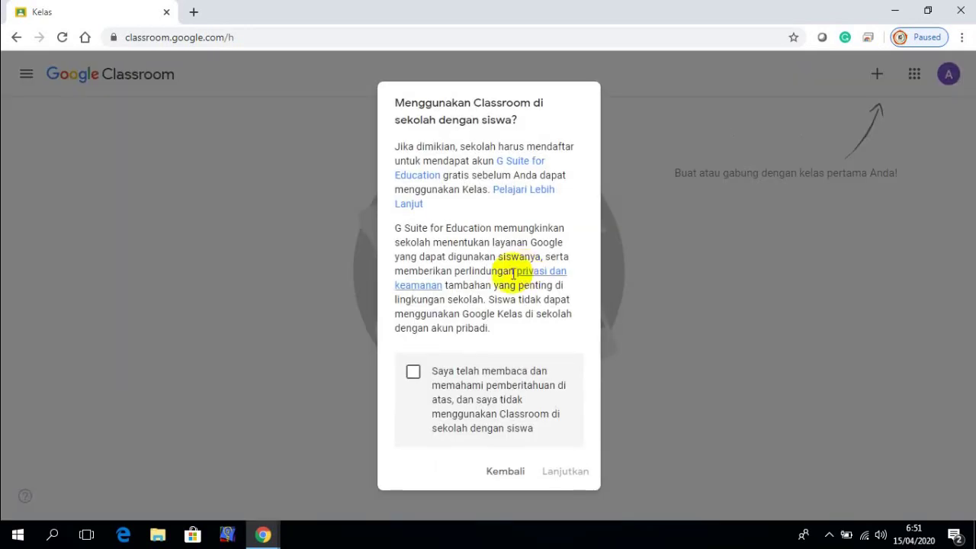
{"action": "left_click", "coordinate": [413, 372]}
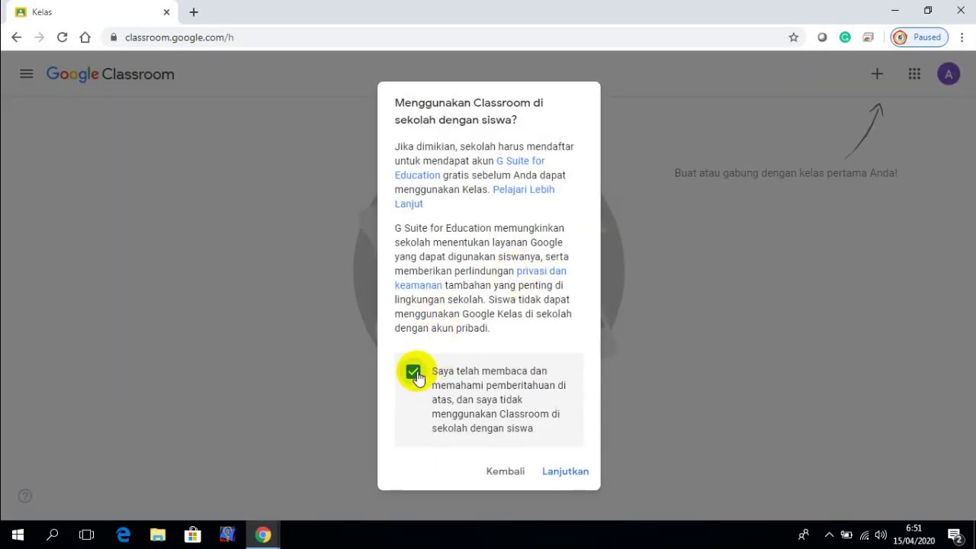
{"action": "left_click", "coordinate": [566, 472]}
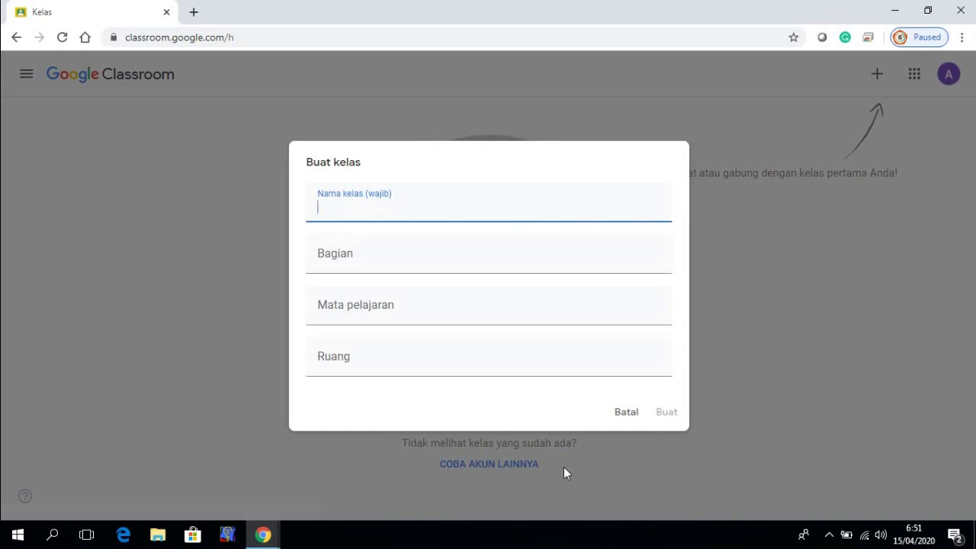
Step: Create the class with name SBK KELAS 7.1, subject SENI BUDAYA and room SBK 7.1, and dismiss the What's new notice
{"action": "type", "text": "SBK KELAS 7.1"}
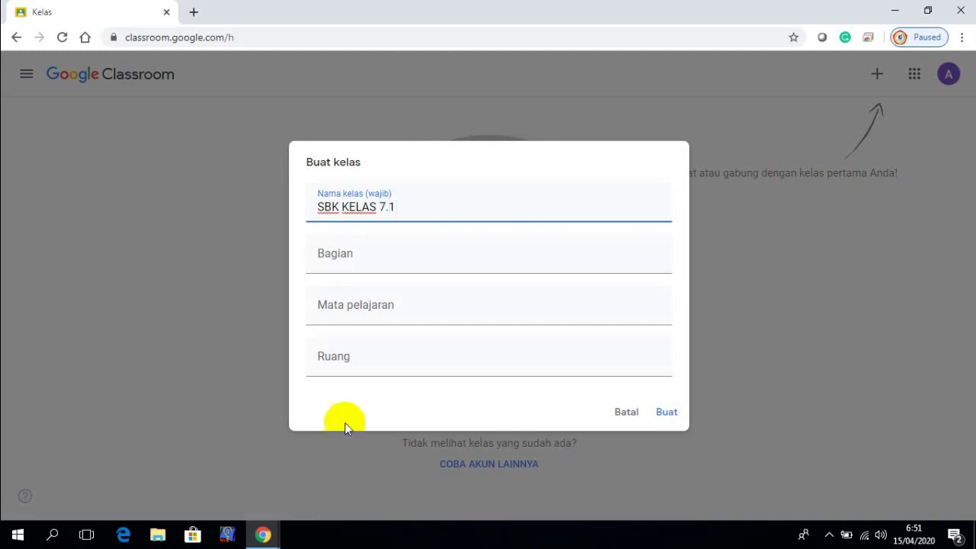
{"action": "left_click", "coordinate": [343, 372]}
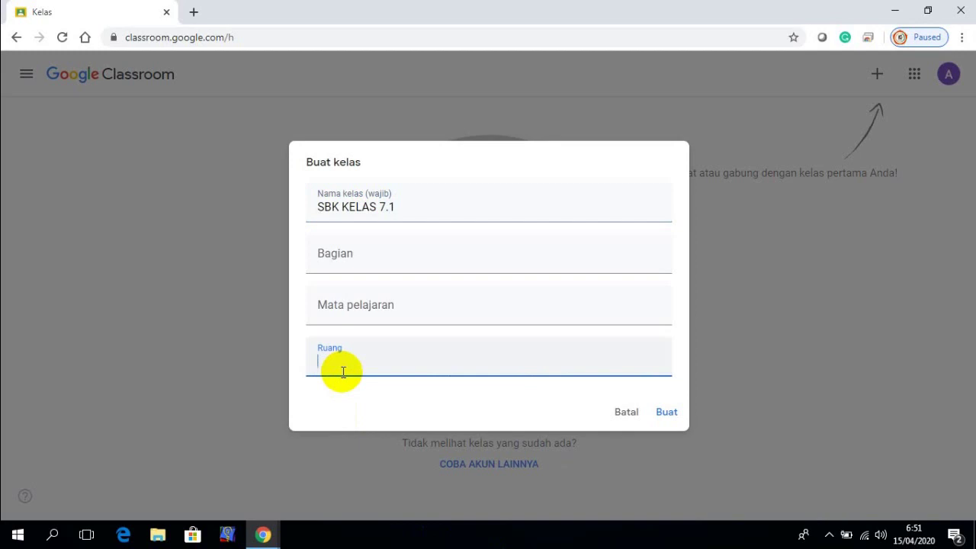
{"action": "type", "text": "BK 7.1"}
{"action": "left_click", "coordinate": [329, 313]}
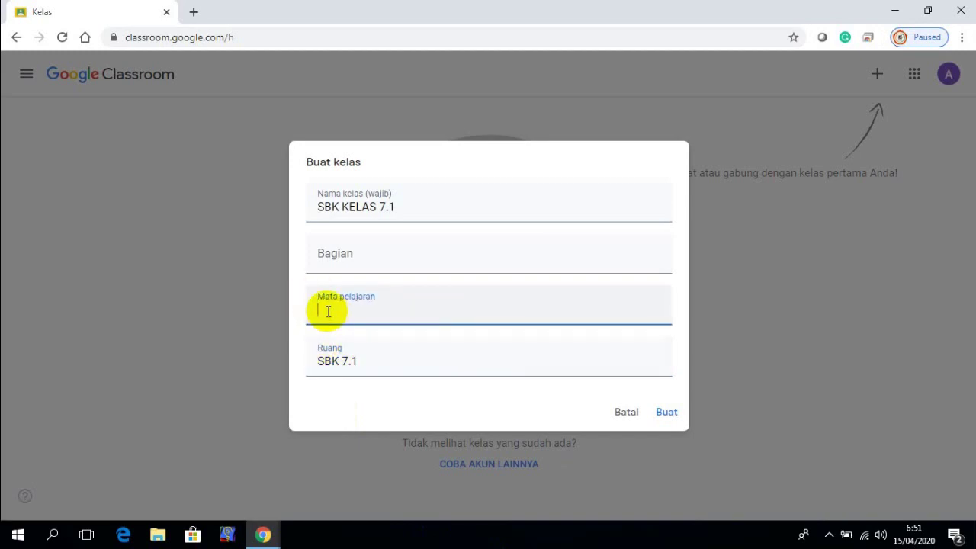
{"action": "type", "text": "SENI BUDAYA"}
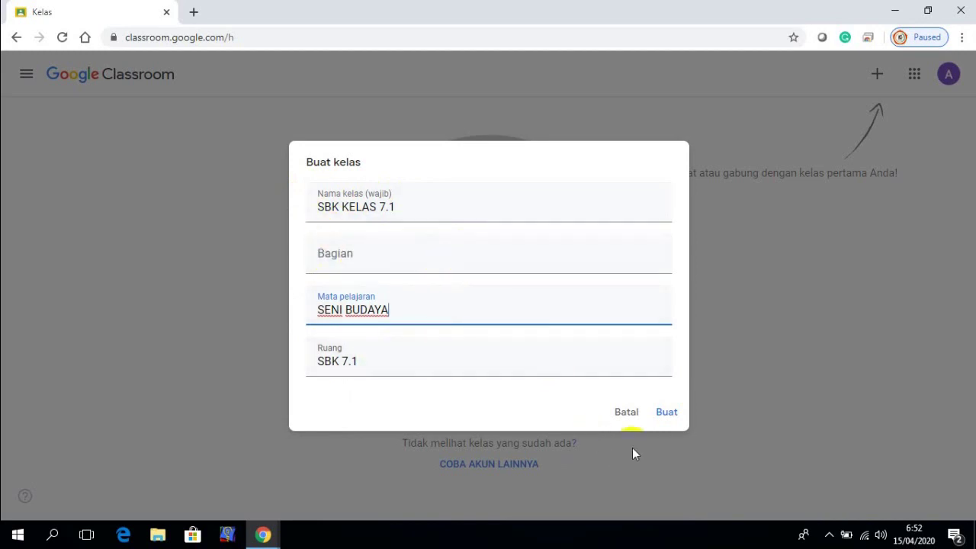
{"action": "left_click", "coordinate": [668, 414]}
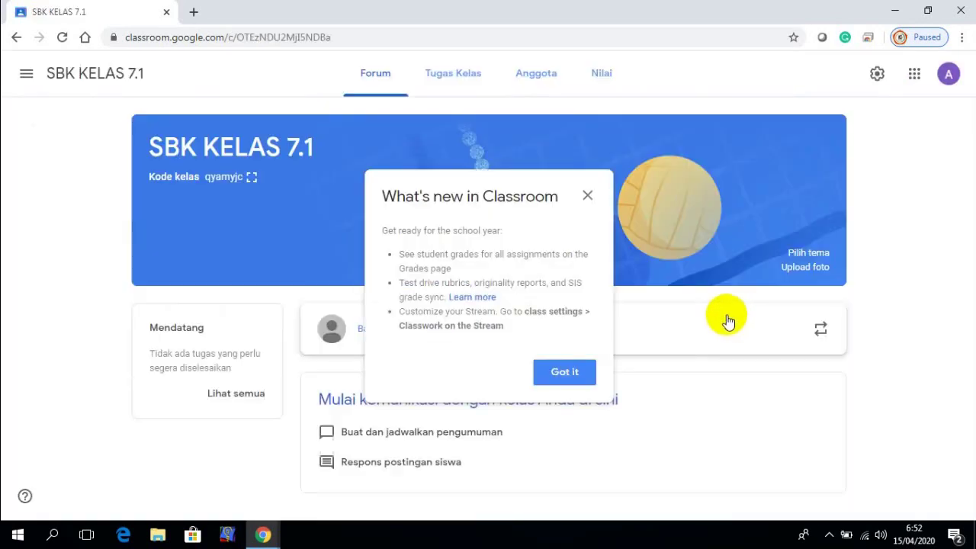
{"action": "left_click", "coordinate": [587, 197]}
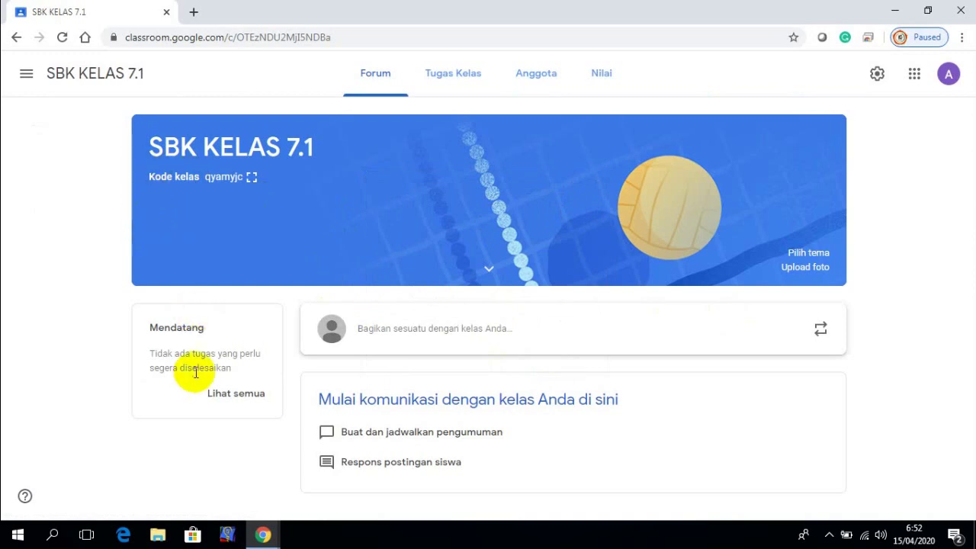
Step: Display the class code of SBK KELAS 7.1 in its enlarged view
{"action": "left_click", "coordinate": [390, 245]}
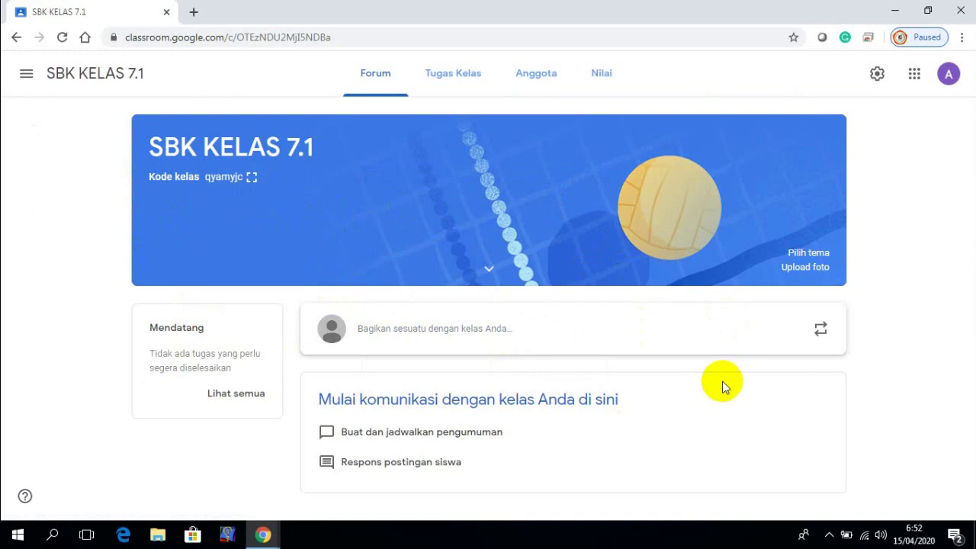
{"action": "left_click", "coordinate": [317, 186]}
{"action": "left_click", "coordinate": [526, 264]}
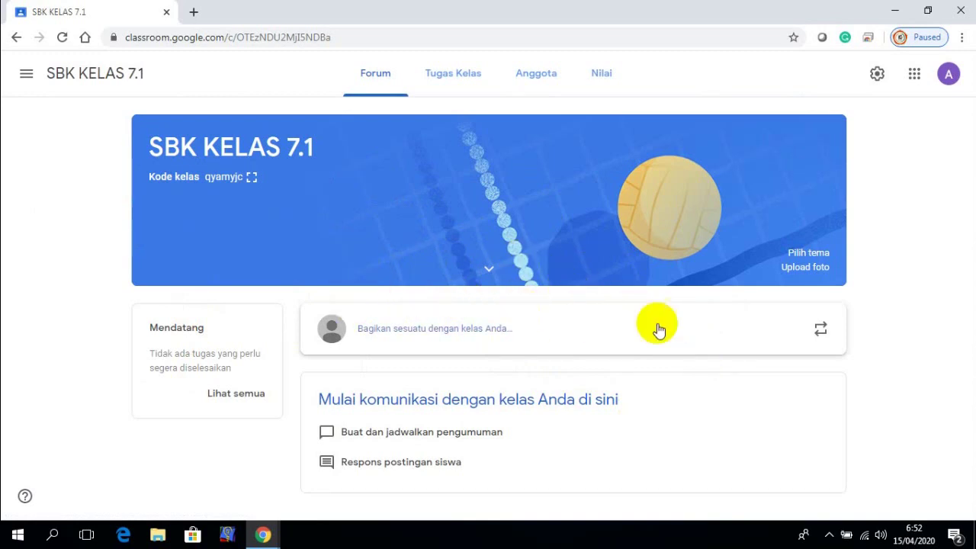
{"action": "mouse_move", "coordinate": [666, 326]}
{"action": "left_mouse_down"}
{"action": "mouse_move", "coordinate": [511, 244]}
{"action": "mouse_move", "coordinate": [251, 170]}
{"action": "mouse_move", "coordinate": [249, 187]}
{"action": "left_mouse_up"}
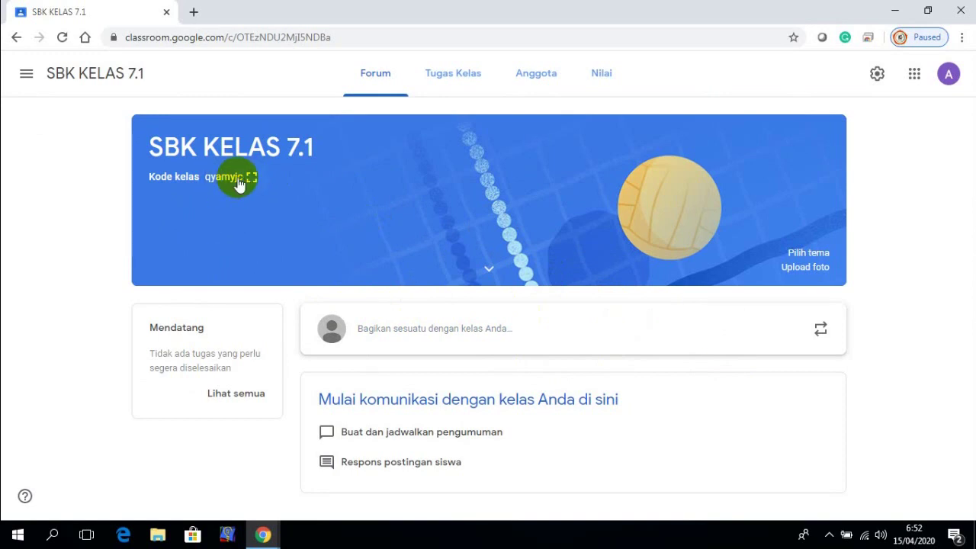
{"action": "left_click", "coordinate": [252, 178]}
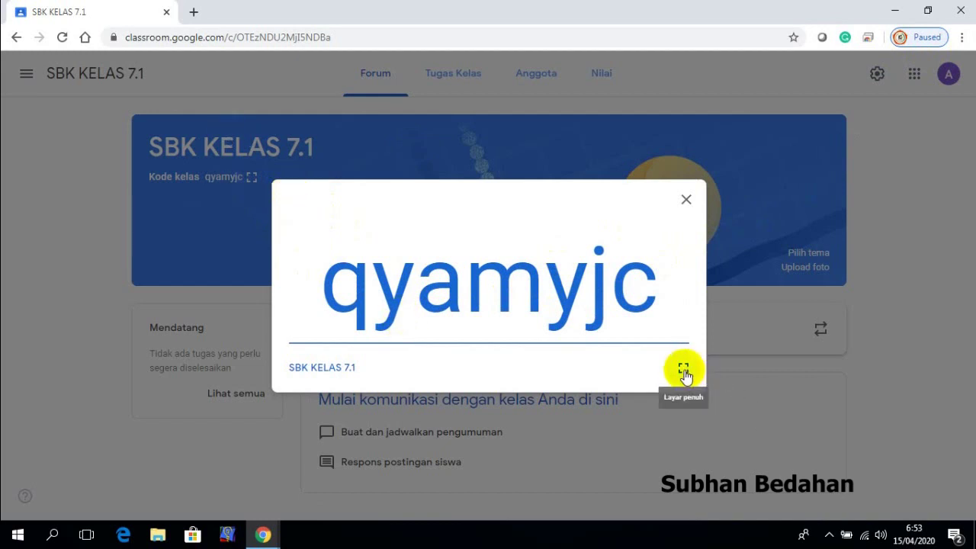
Step: View the class code of SBK KELAS 7.1 in full screen, close it and return to the overview of all classes
{"action": "left_click", "coordinate": [684, 372]}
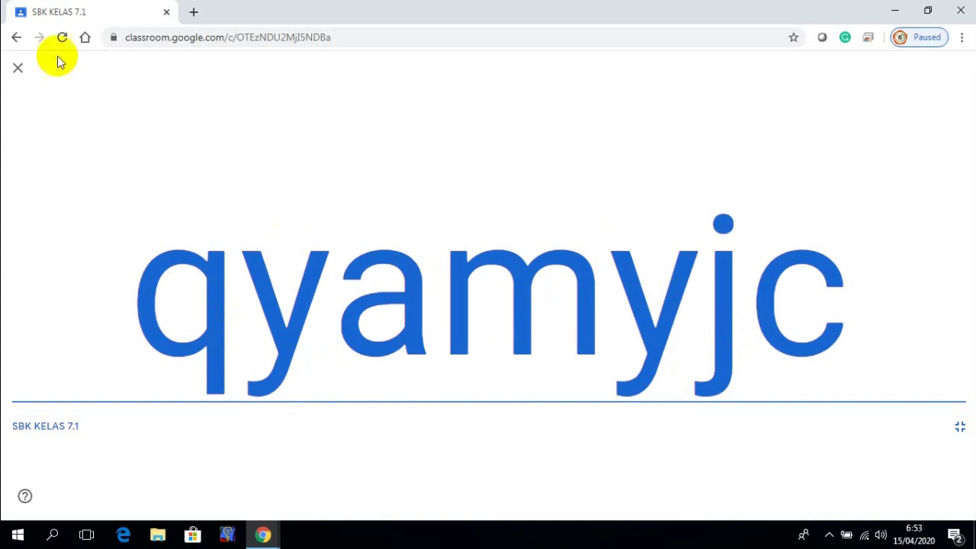
{"action": "left_click", "coordinate": [16, 74]}
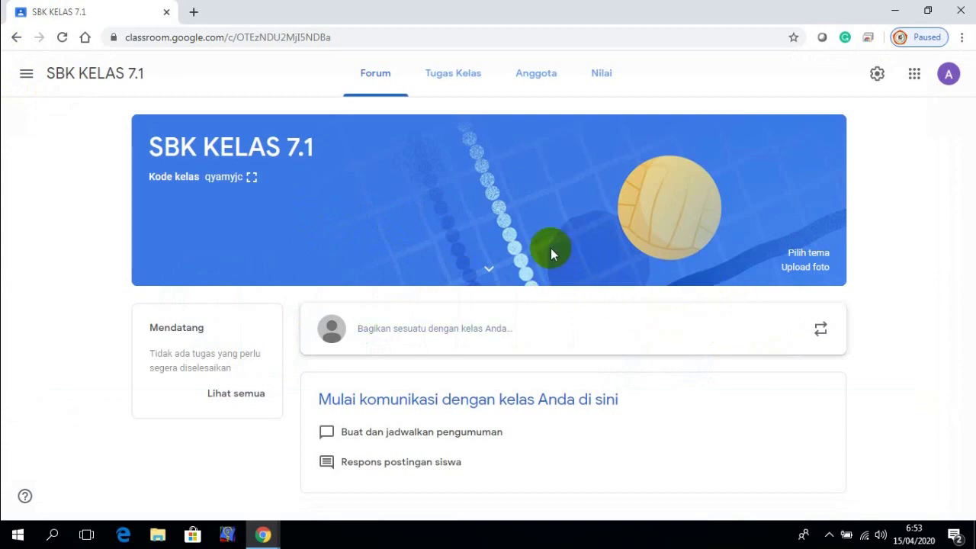
{"action": "left_click", "coordinate": [26, 74]}
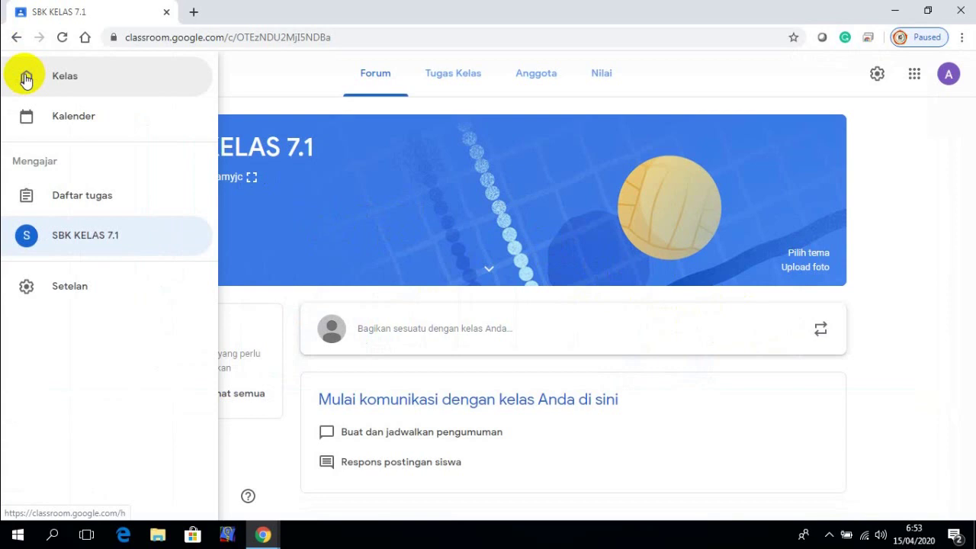
{"action": "left_click", "coordinate": [26, 77]}
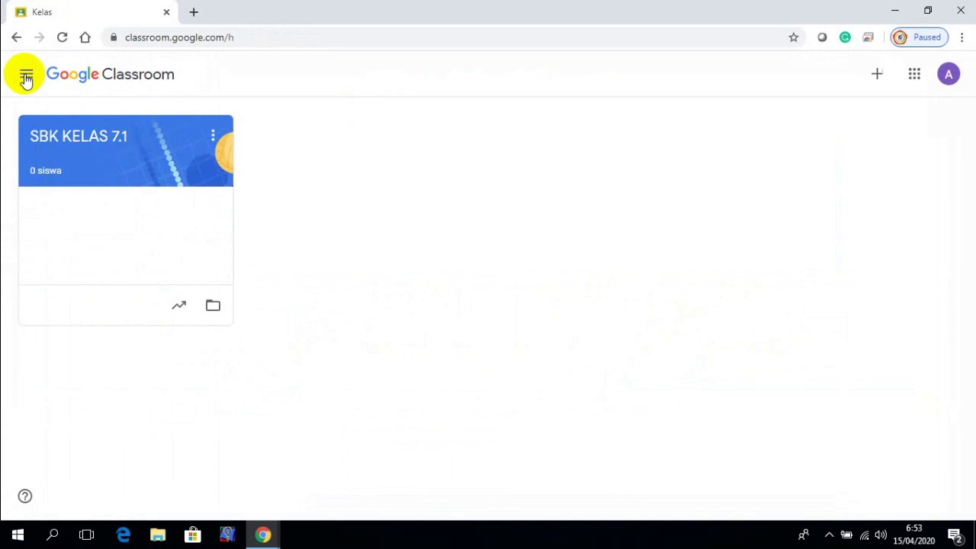
Step: Start creating a second class and accept the notice about using Classroom at school with students
{"action": "left_click", "coordinate": [877, 75]}
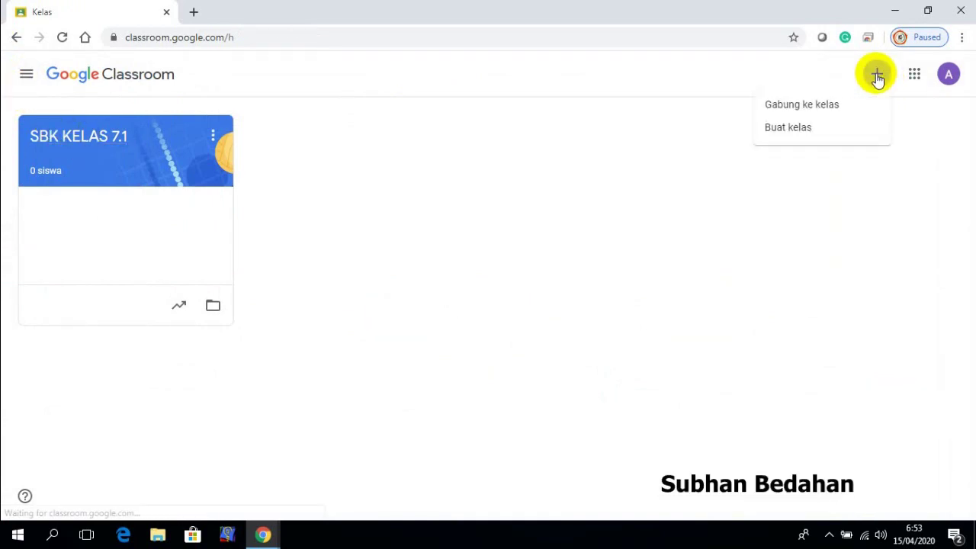
{"action": "left_click", "coordinate": [801, 130]}
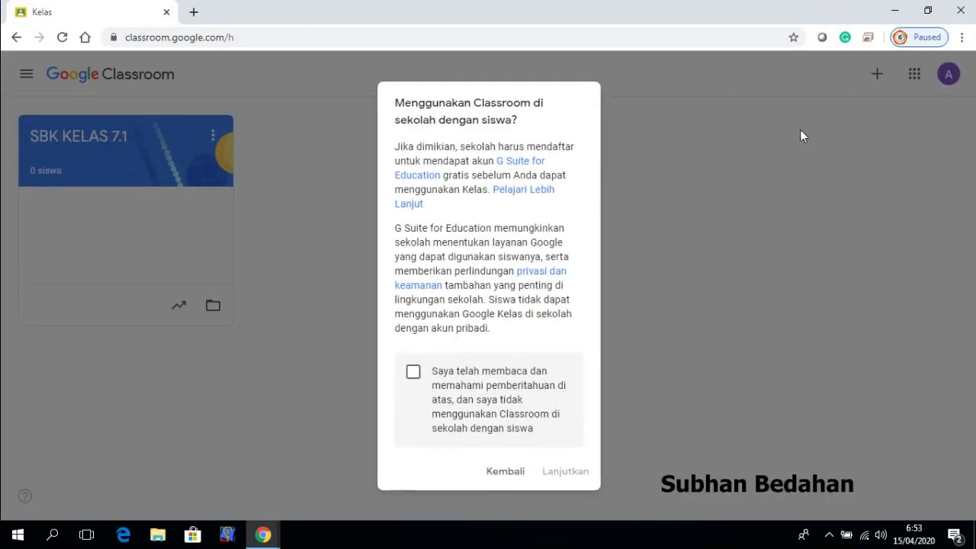
{"action": "left_click", "coordinate": [413, 373]}
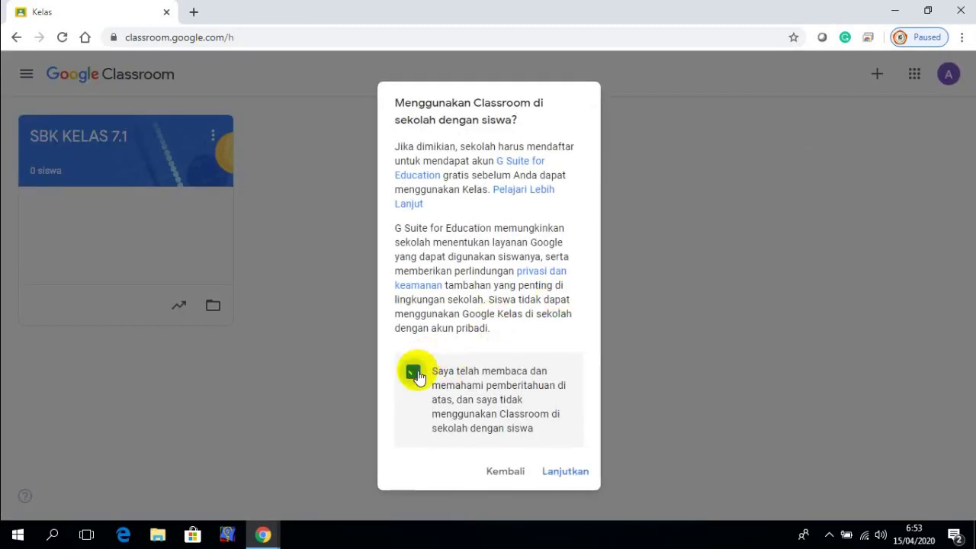
{"action": "left_click", "coordinate": [551, 476]}
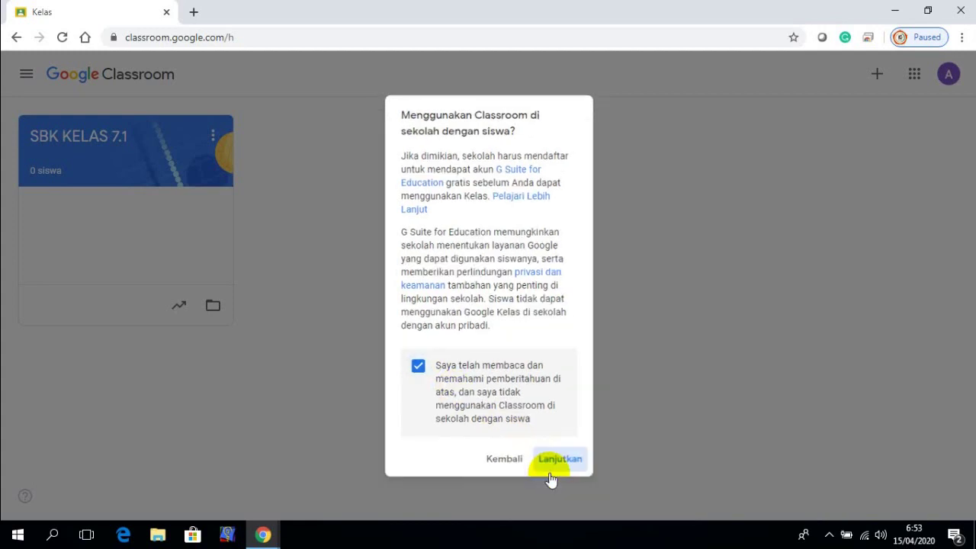
Step: Enter SBK KELAS 7.2 as the name of the new class
{"action": "left_click", "coordinate": [388, 203]}
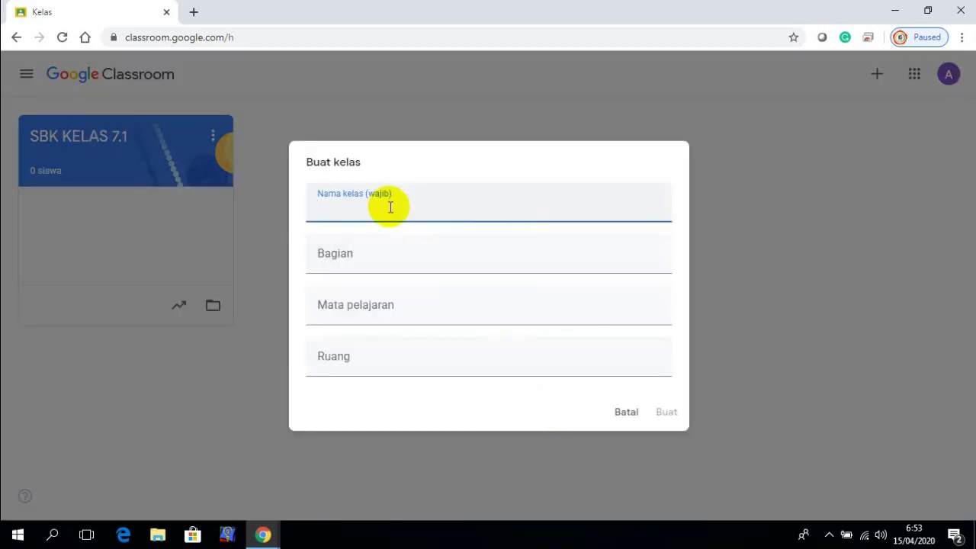
{"action": "type", "text": "S"}
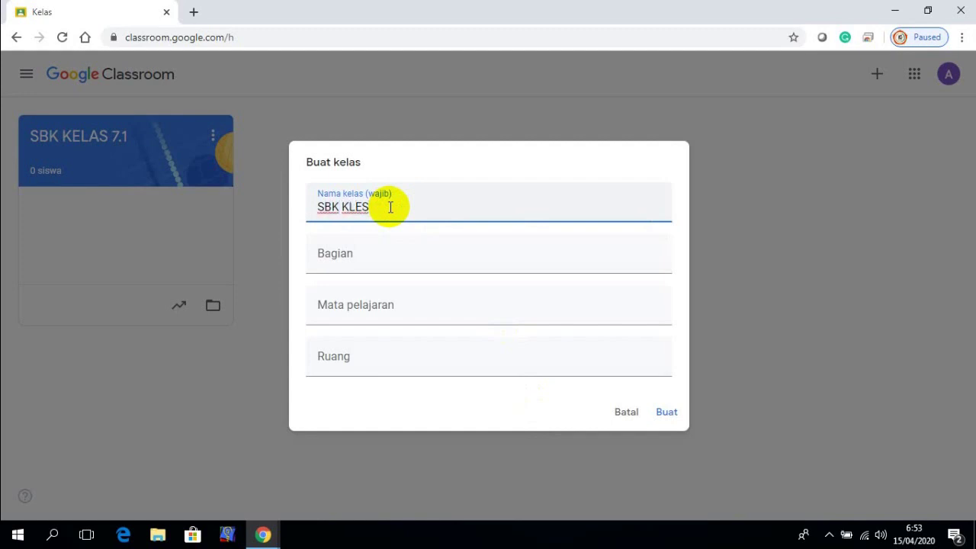
{"action": "type", "text": "BK KLES"}
{"action": "key", "text": "BackSpace"}
{"action": "key", "text": "BackSpace"}
{"action": "key", "text": "BackSpace"}
{"action": "key", "text": "BackSpace"}
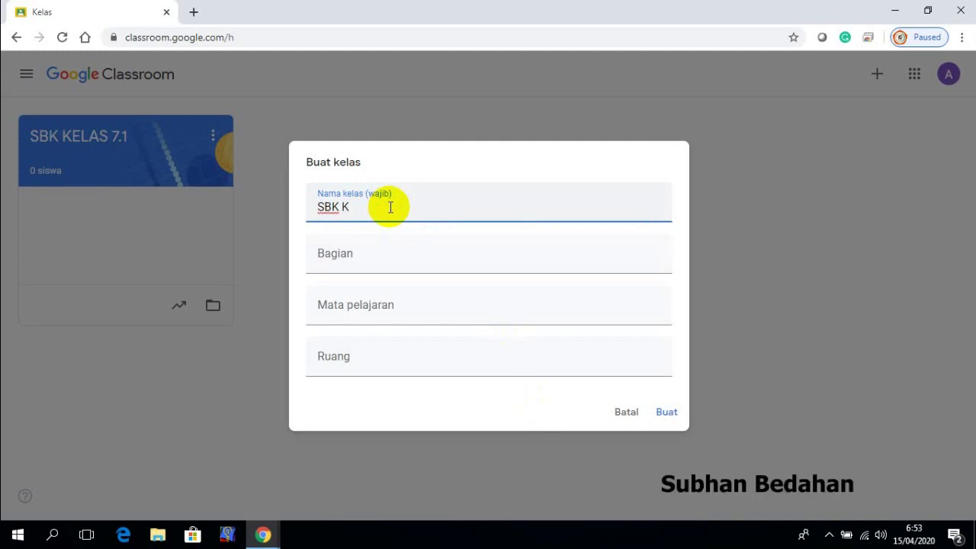
{"action": "type", "text": "ELAS 7.2"}
Step: Create the class with subject SENI BUDAYA and room SBK 7.1, and dismiss the tip about inviting students
{"action": "left_click", "coordinate": [353, 309]}
{"action": "type", "text": "SENI  BUDAYA"}
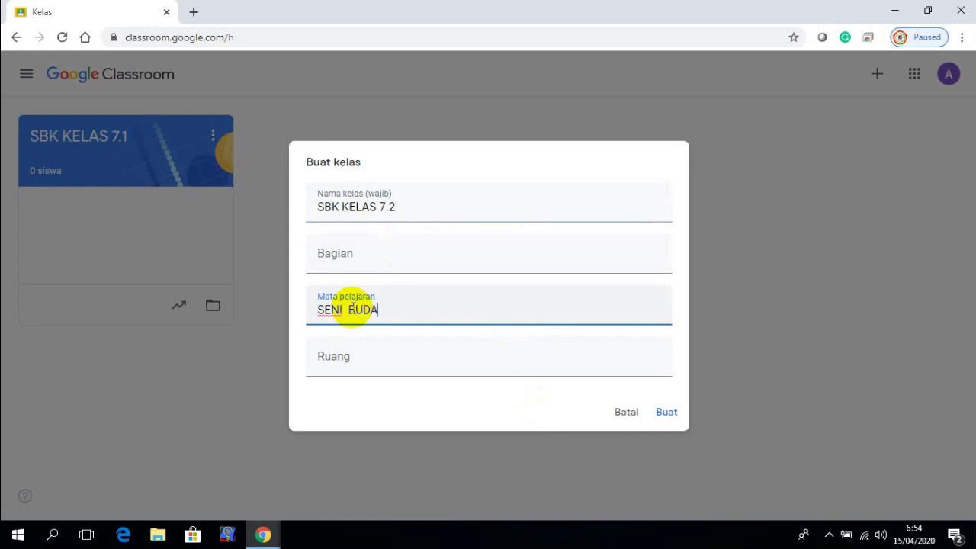
{"action": "left_click", "coordinate": [358, 359]}
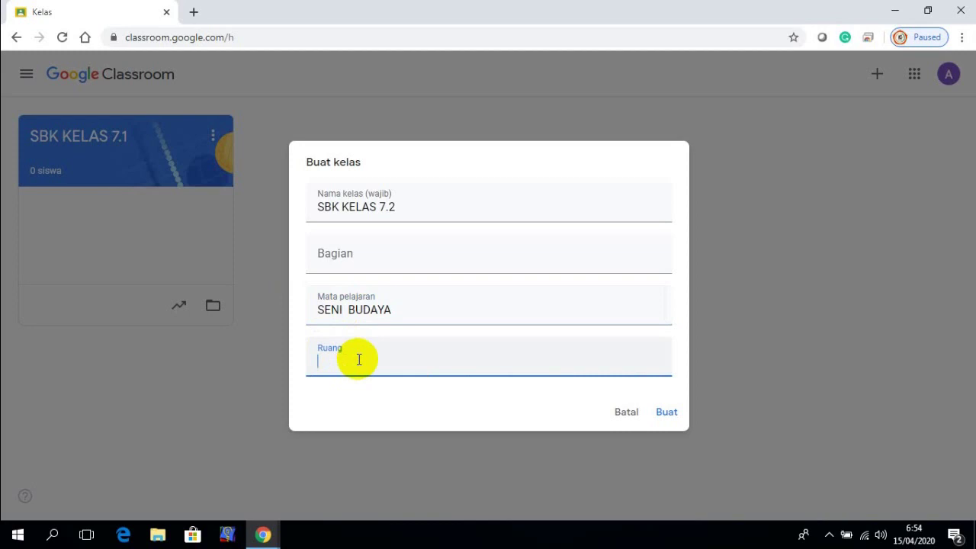
{"action": "type", "text": "SBK 7.1"}
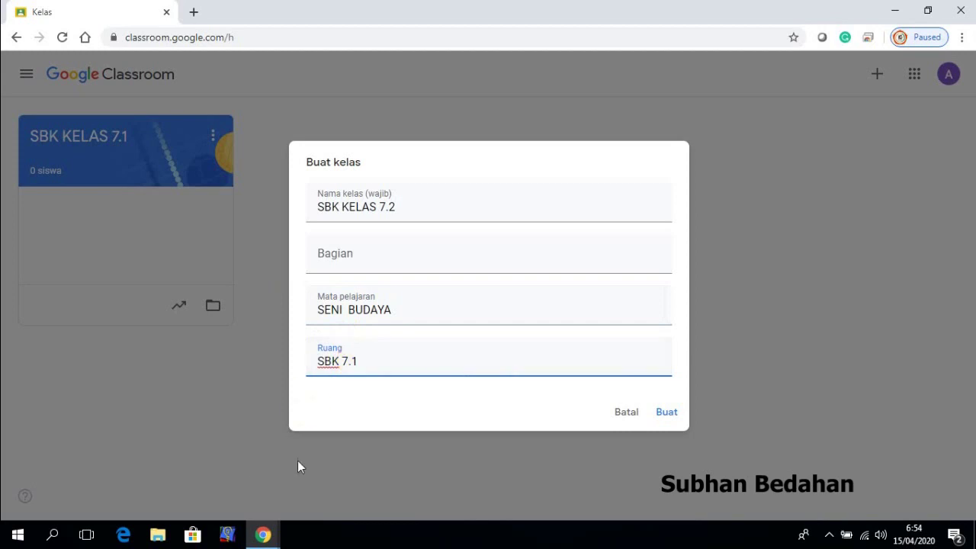
{"action": "left_click", "coordinate": [665, 414]}
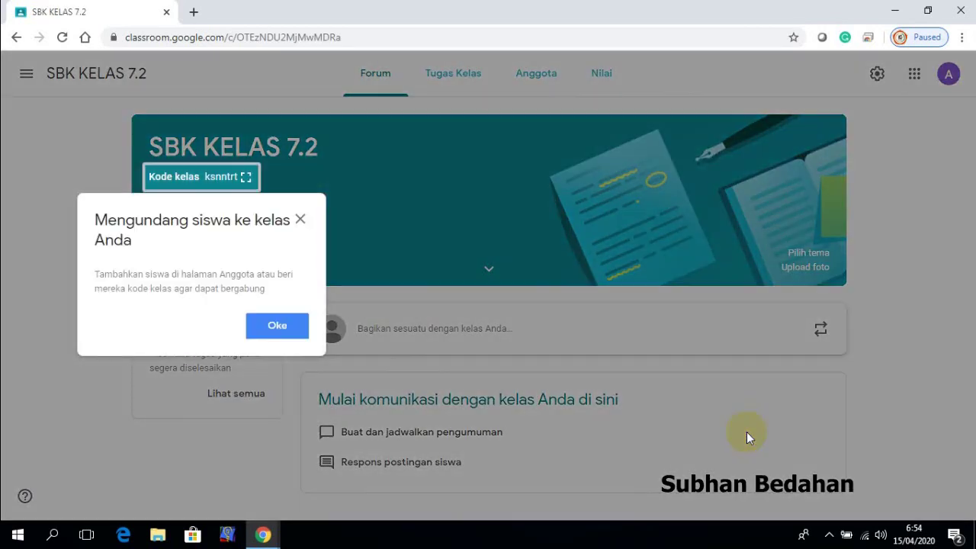
{"action": "left_click", "coordinate": [290, 326]}
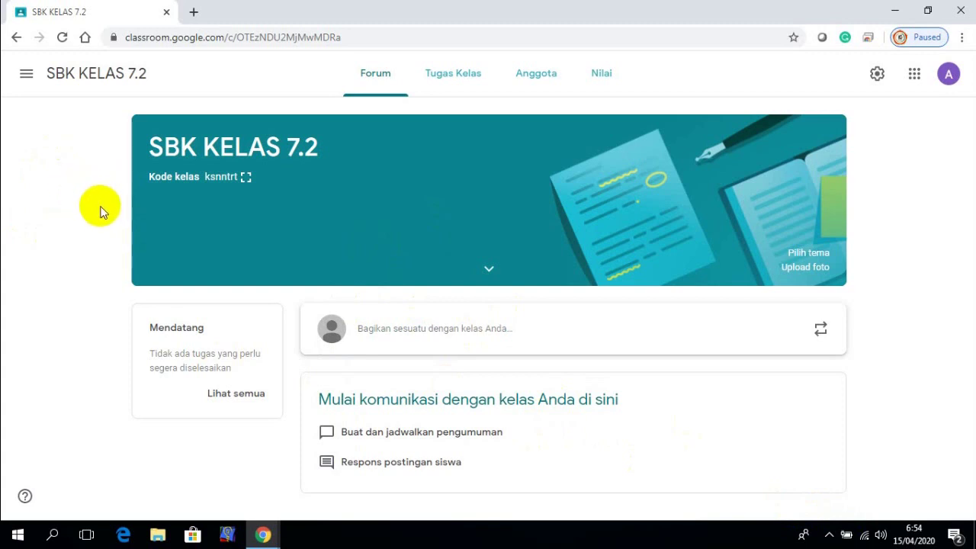
Step: From the overview of all classes, start creating a third class and accept the notice about using Classroom at school with students
{"action": "left_click", "coordinate": [29, 79]}
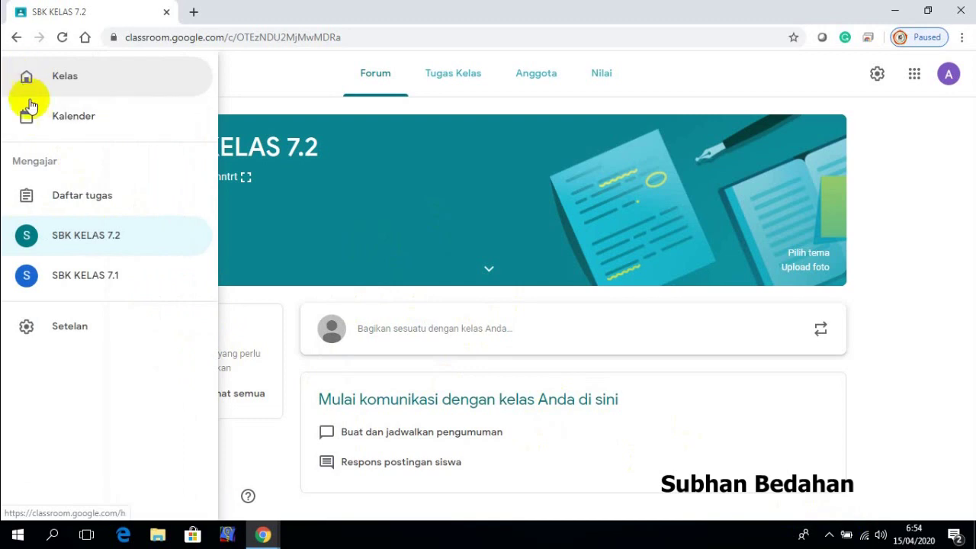
{"action": "left_click", "coordinate": [30, 84]}
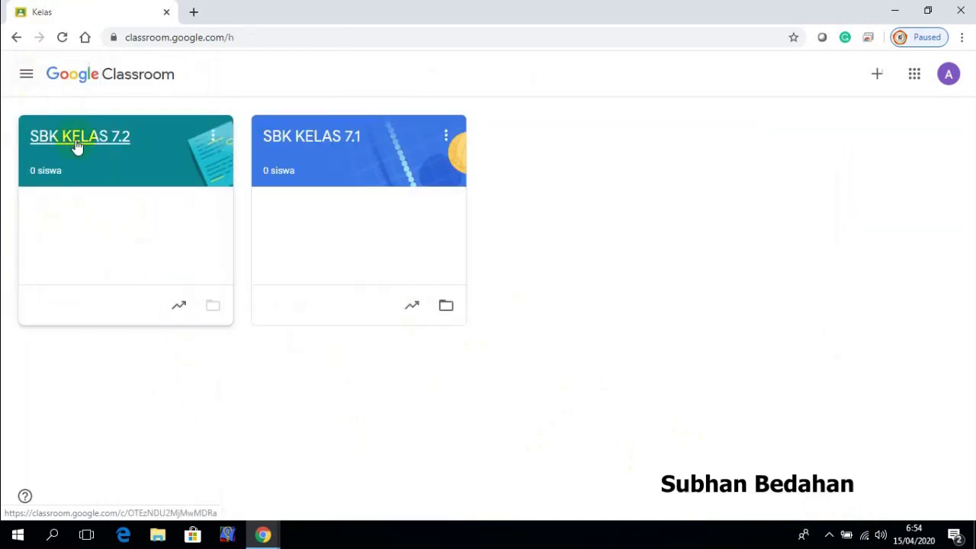
{"action": "left_click", "coordinate": [347, 168]}
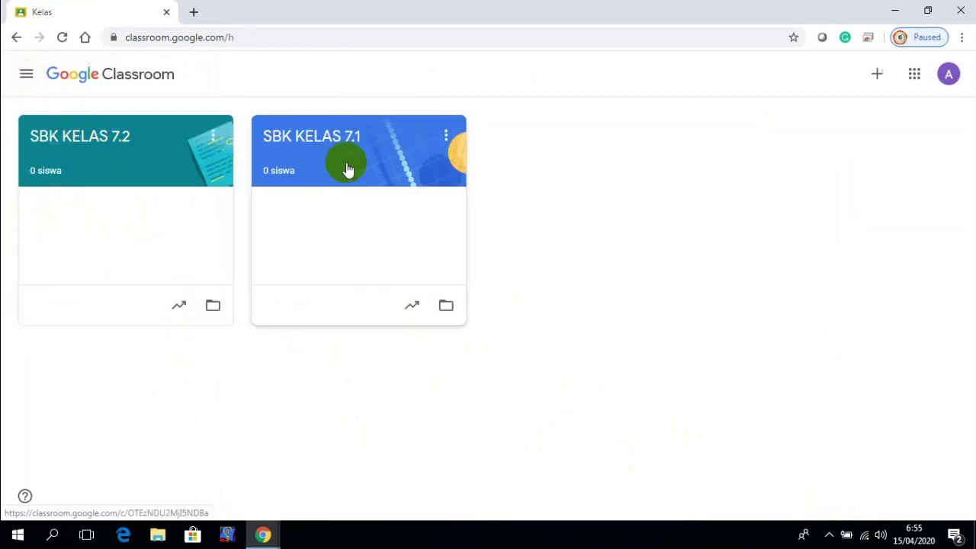
{"action": "left_click", "coordinate": [878, 78]}
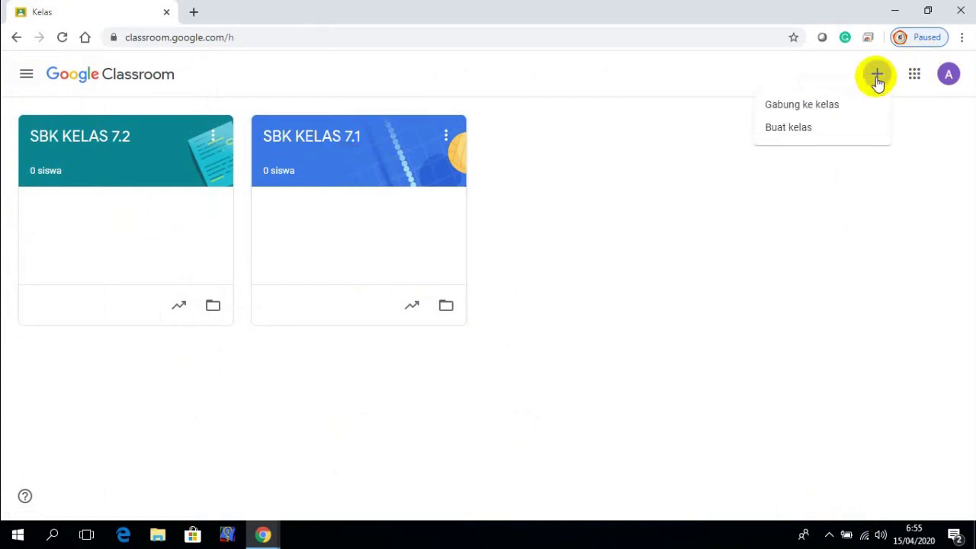
{"action": "left_click", "coordinate": [793, 127]}
{"action": "left_click", "coordinate": [412, 372]}
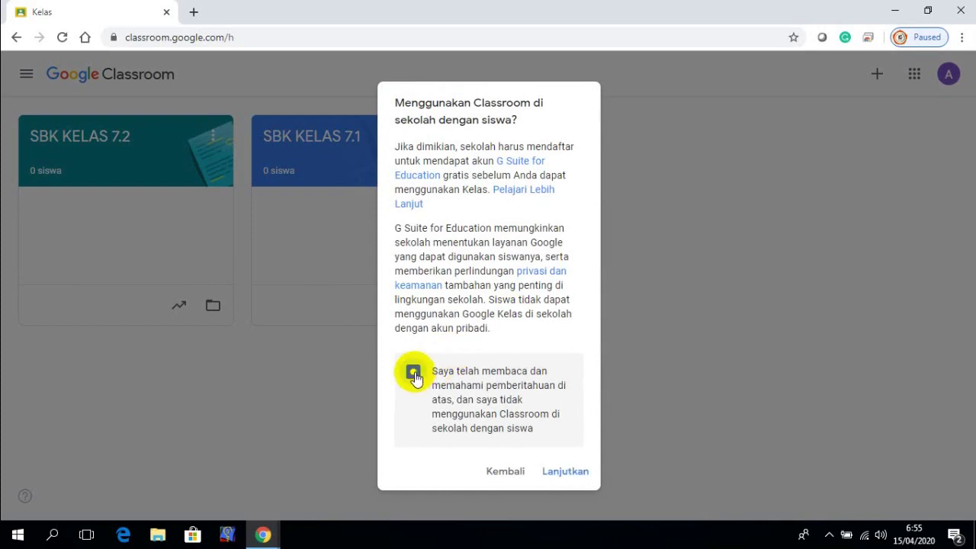
{"action": "left_click", "coordinate": [576, 471]}
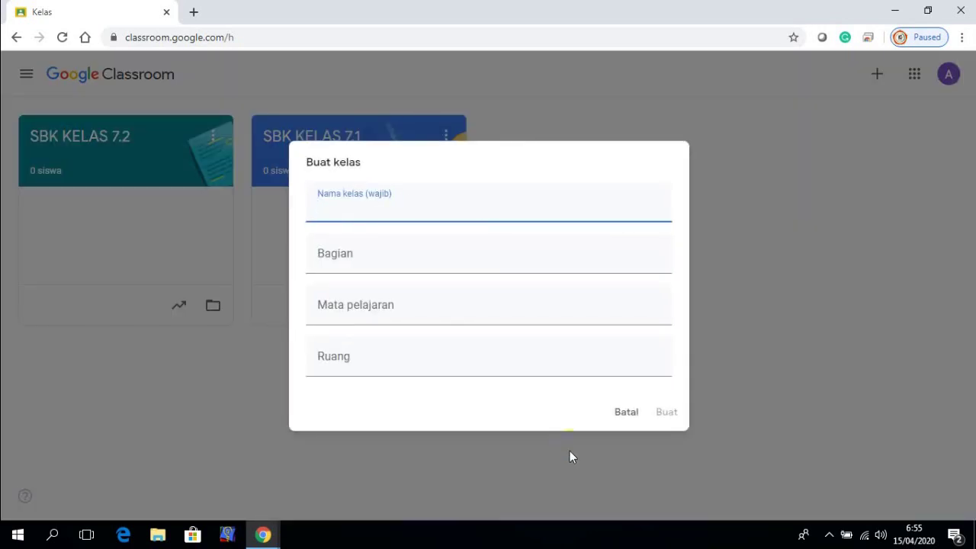
Step: Create the class with name SBK KELAS 7.3, subject SENI BUDAYA and room SBK 7.3, and dismiss the tip about making announcements
{"action": "type", "text": "SBK KEL"}
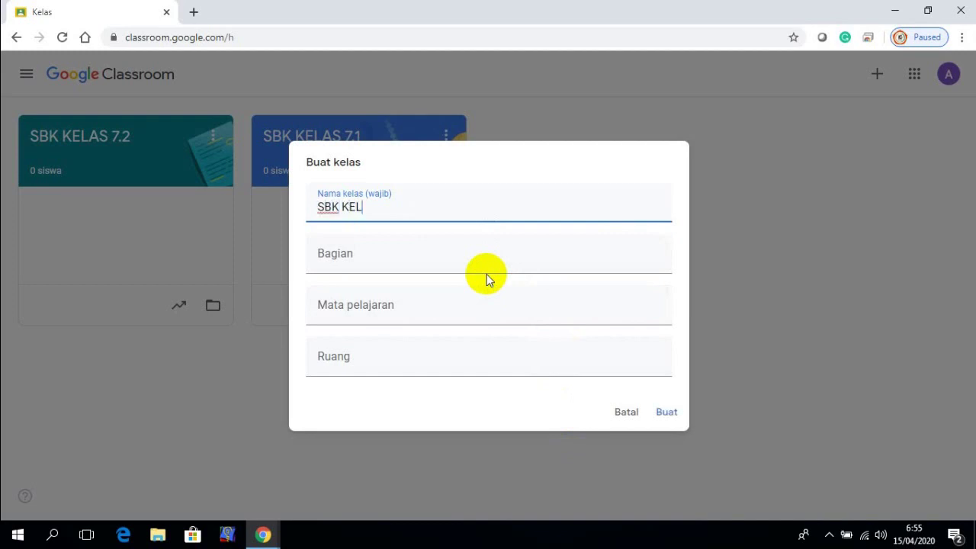
{"action": "type", "text": "AS 7.3"}
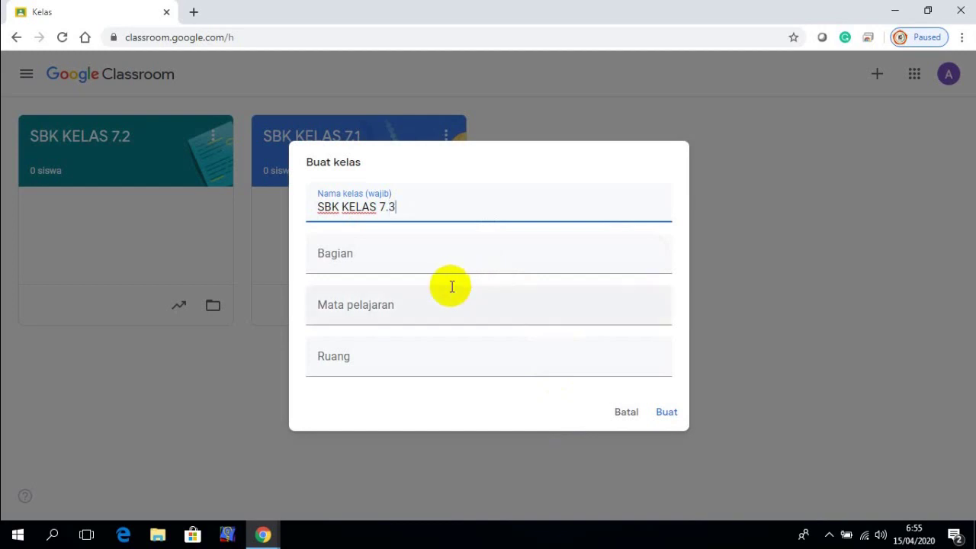
{"action": "left_click", "coordinate": [384, 314]}
{"action": "type", "text": "SENI  BUDAYA"}
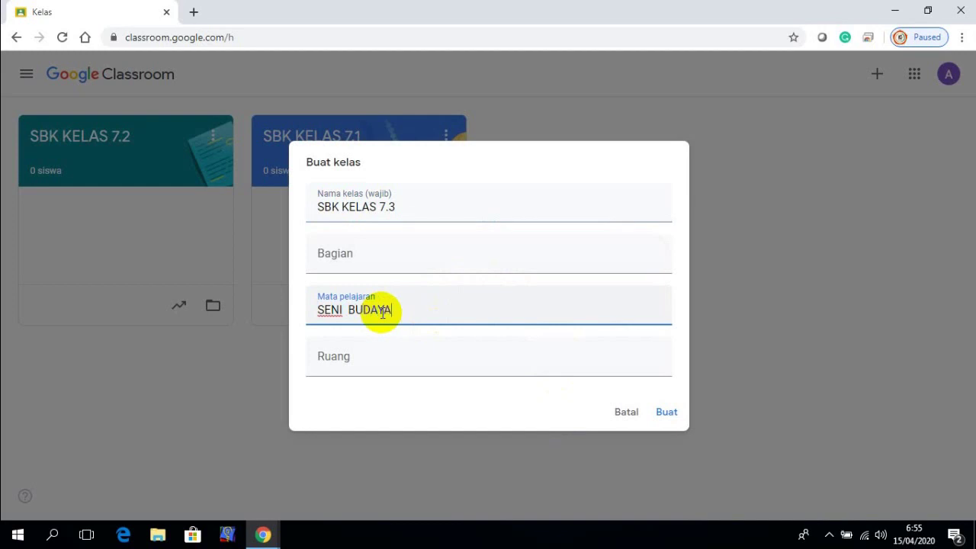
{"action": "left_click", "coordinate": [356, 363]}
{"action": "type", "text": "SBK 7."}
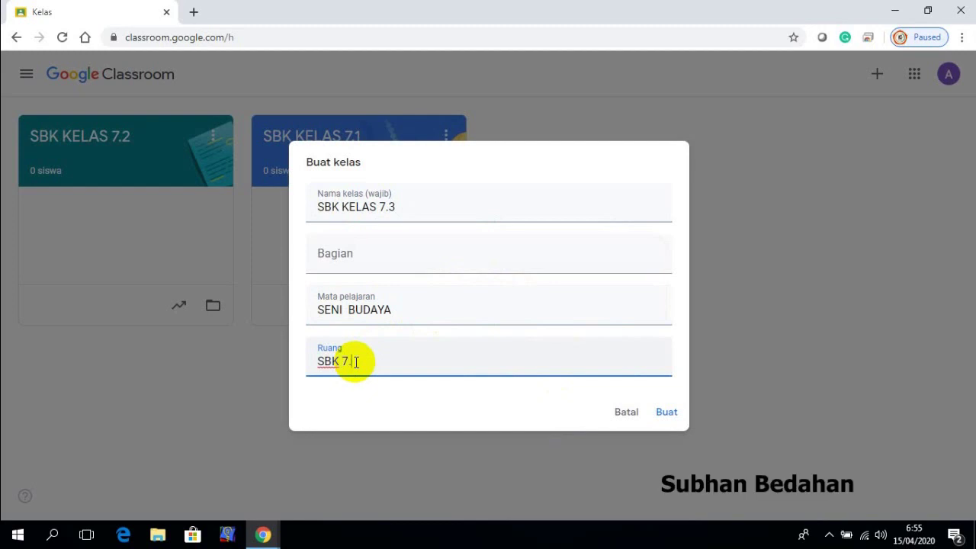
{"action": "type", "text": "3"}
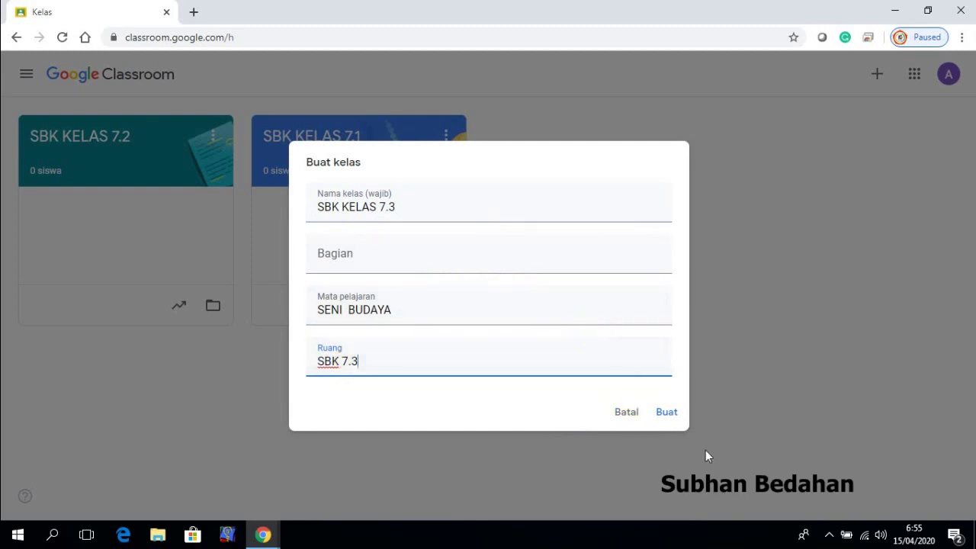
{"action": "left_click", "coordinate": [662, 412]}
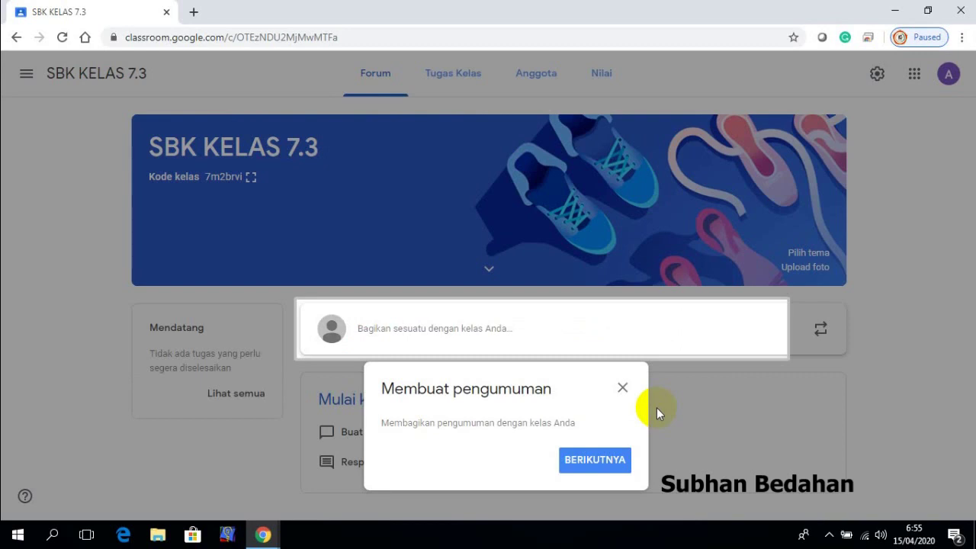
{"action": "left_click", "coordinate": [622, 388]}
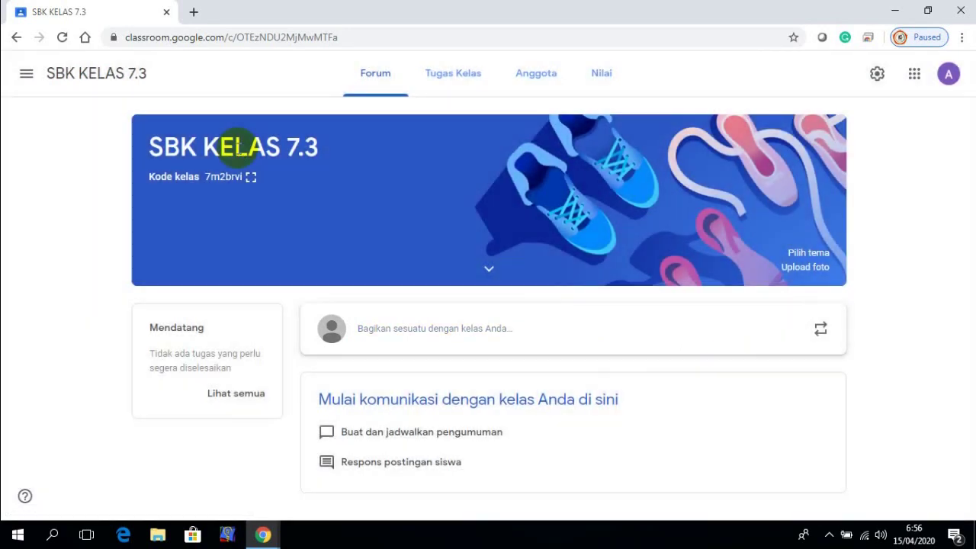
Step: From the overview of all classes, start creating a fourth class and accept the notice about using Classroom at school with students
{"action": "left_click", "coordinate": [26, 77]}
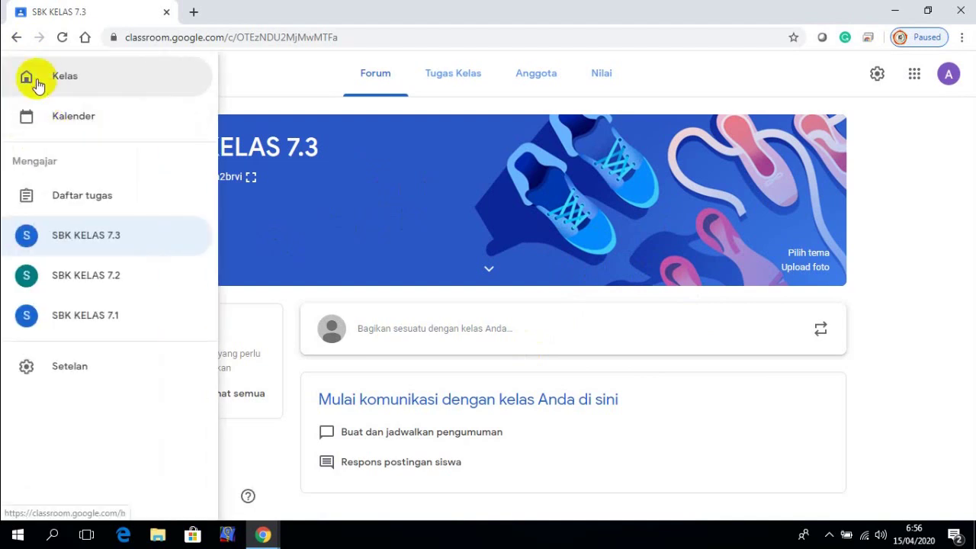
{"action": "left_click", "coordinate": [36, 83]}
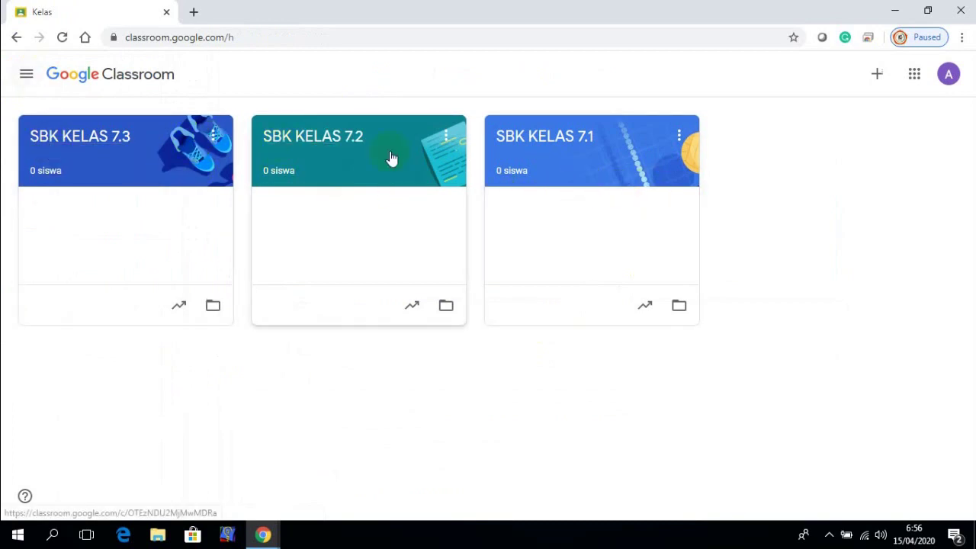
{"action": "left_click", "coordinate": [877, 75]}
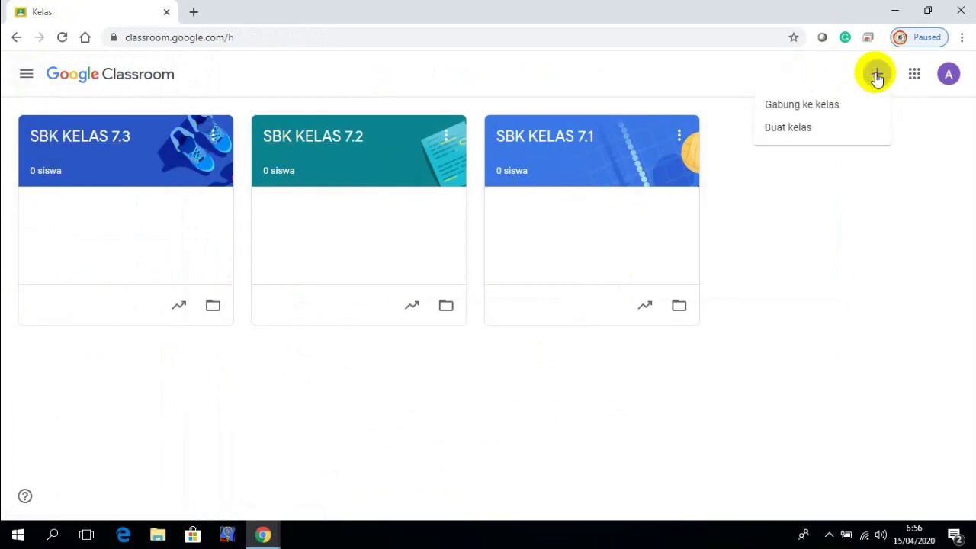
{"action": "left_click", "coordinate": [804, 129]}
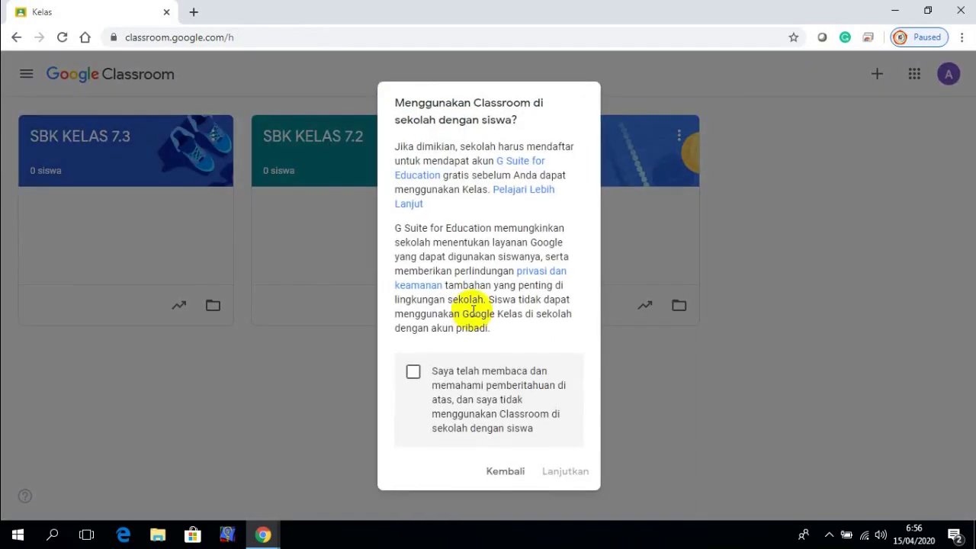
{"action": "left_click", "coordinate": [410, 373]}
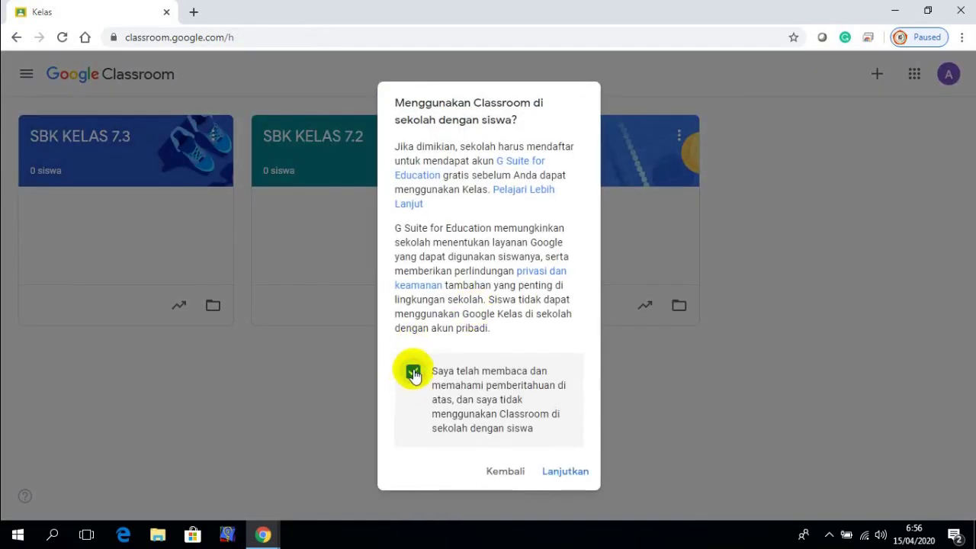
{"action": "left_click", "coordinate": [559, 473]}
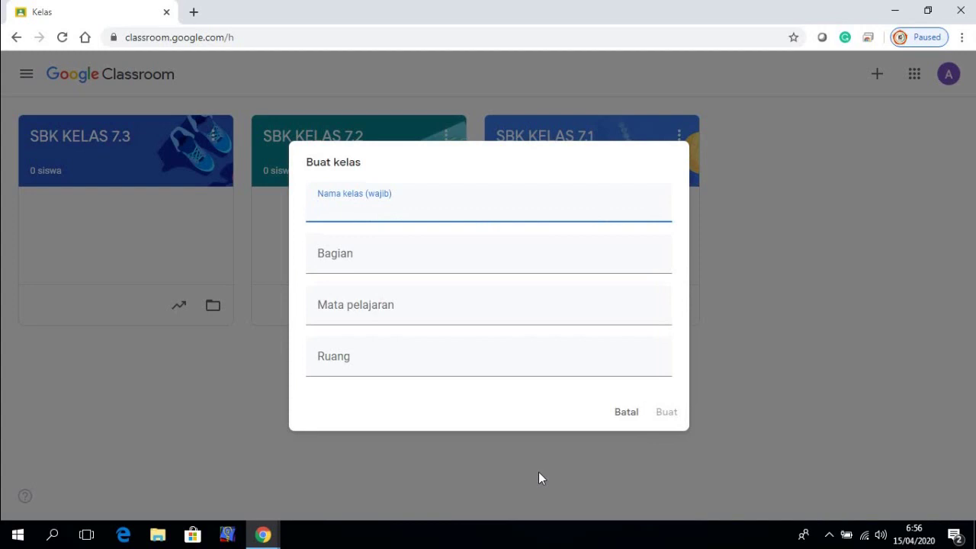
Step: Name the fourth class SBK KELAS 7.4
{"action": "type", "text": "SBK KE"}
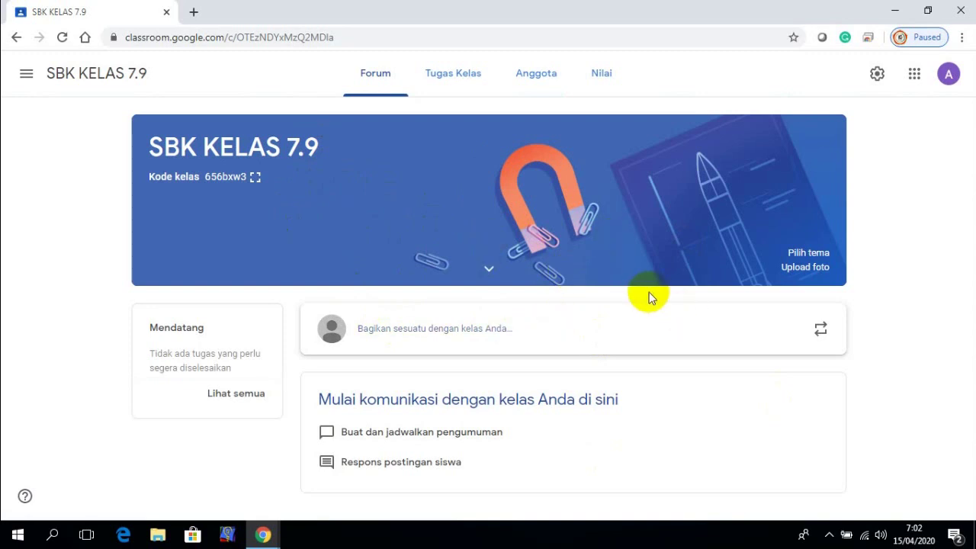
Step: Look over the overview of all classes from SBK KELAS 7.9 down to SBK KELAS 7.1
{"action": "left_click", "coordinate": [316, 223]}
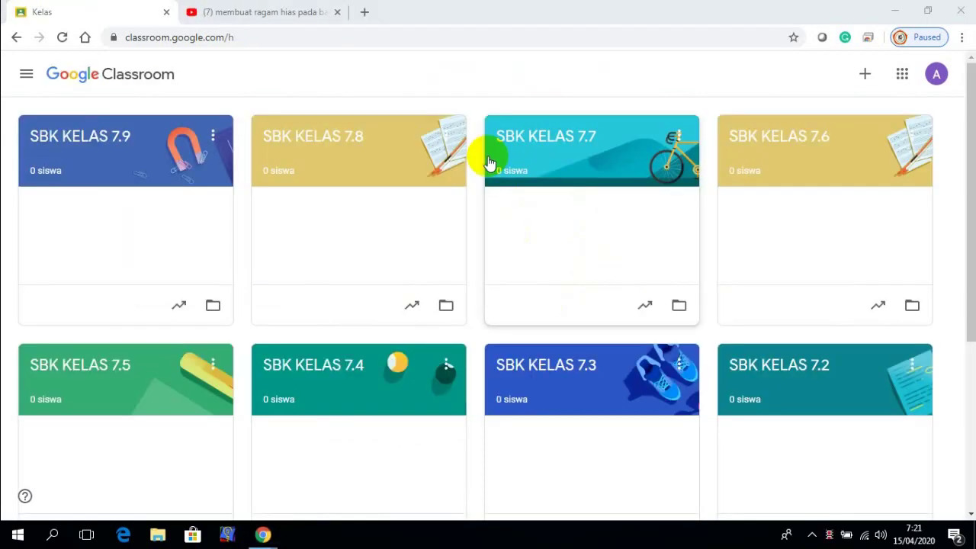
{"action": "left_click", "coordinate": [584, 153]}
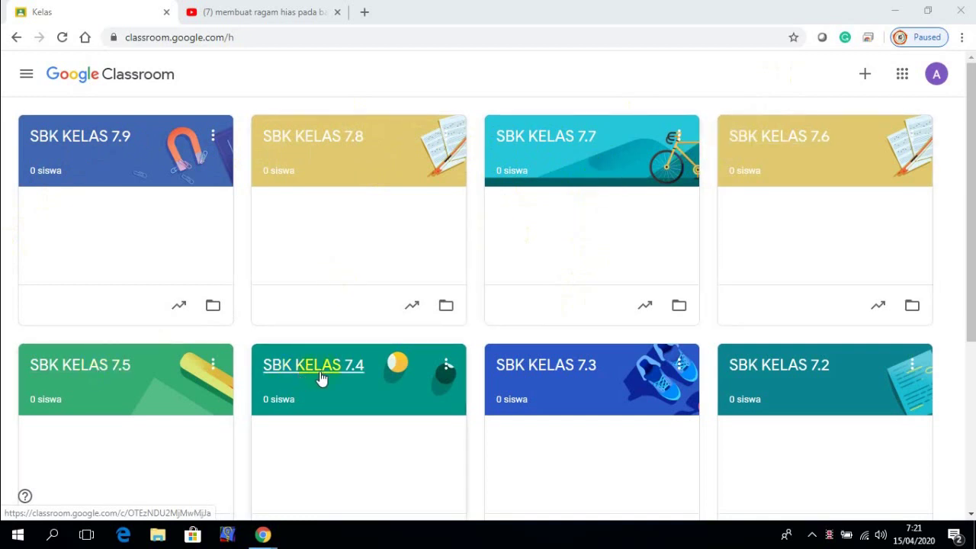
{"action": "scroll", "coordinate": [366, 447], "scroll_direction": "down", "scroll_amount": 2}
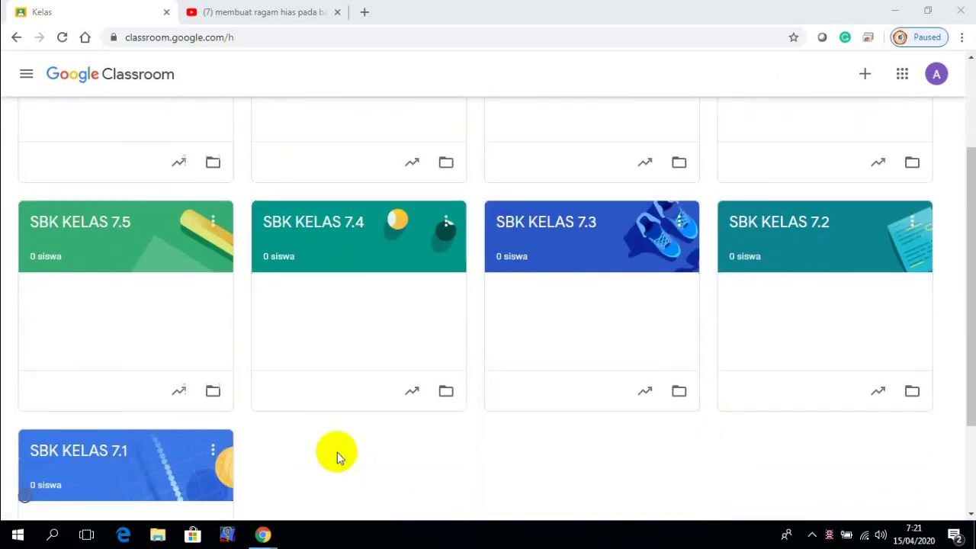
{"action": "scroll", "coordinate": [163, 469], "scroll_direction": "up", "scroll_amount": 2}
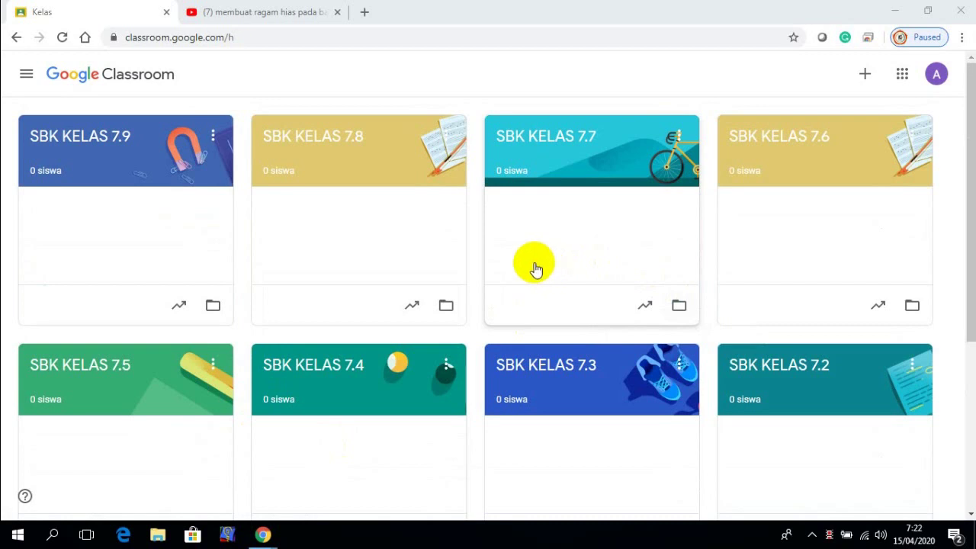
{"action": "left_click", "coordinate": [27, 78]}
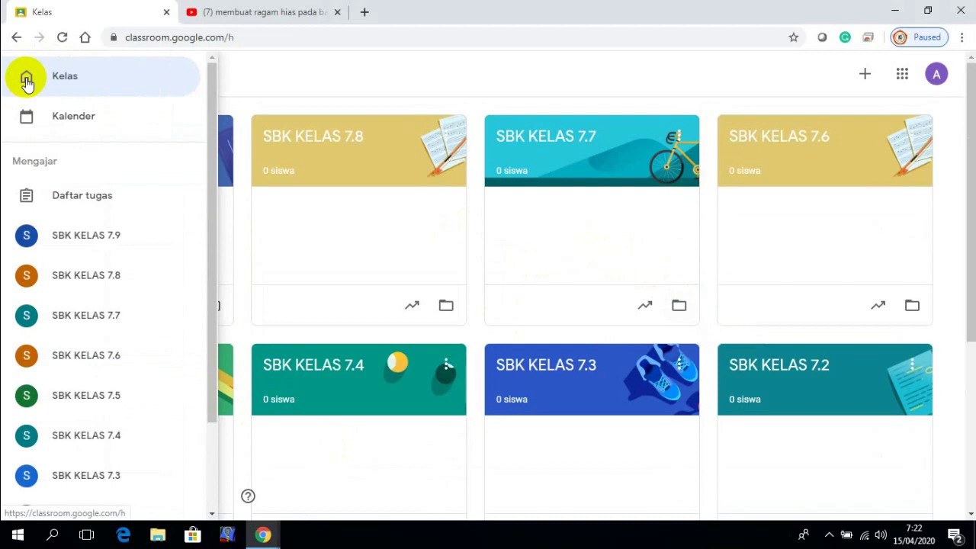
{"action": "left_click", "coordinate": [27, 81]}
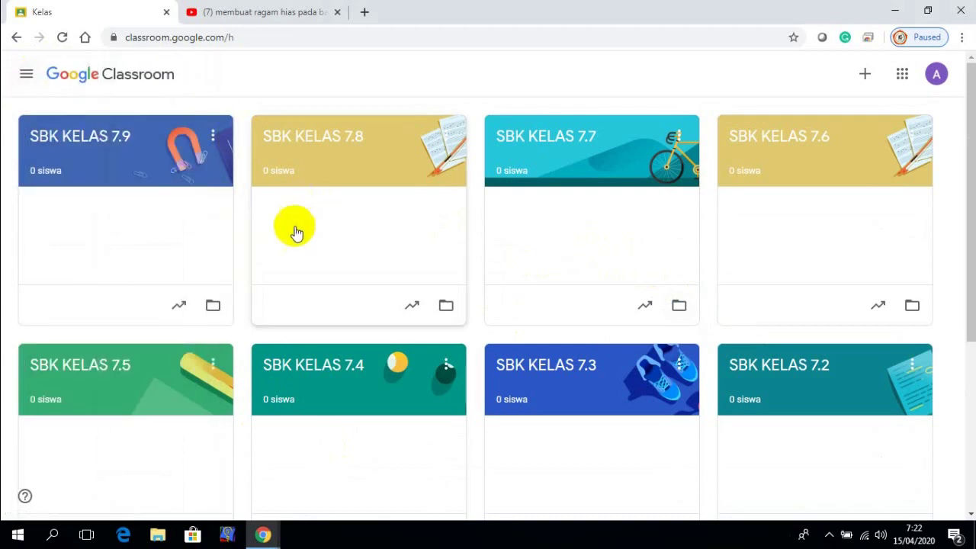
Step: Visit the class pages of SBK KELAS 7.7 and SBK KELAS 7.4, and return to the overview of all classes
{"action": "left_click", "coordinate": [29, 79]}
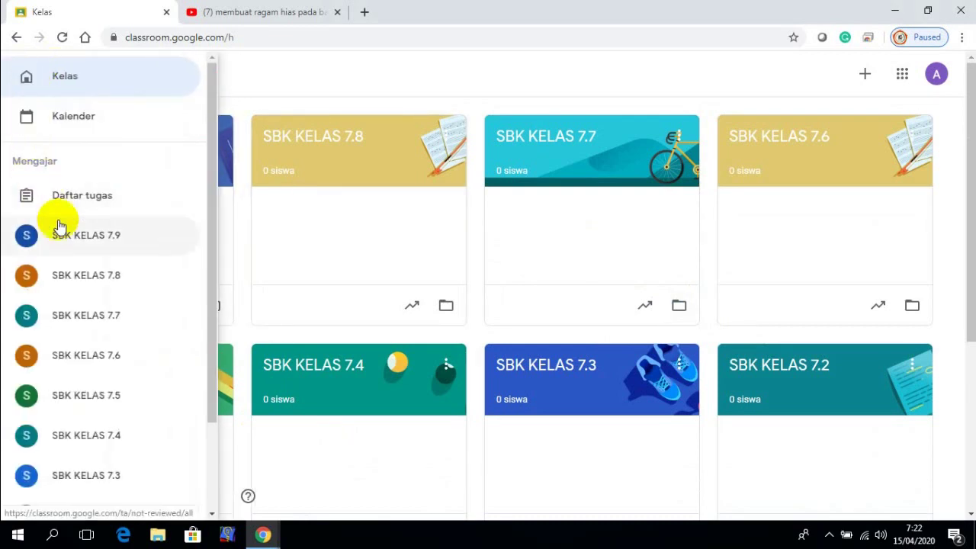
{"action": "left_click", "coordinate": [87, 314]}
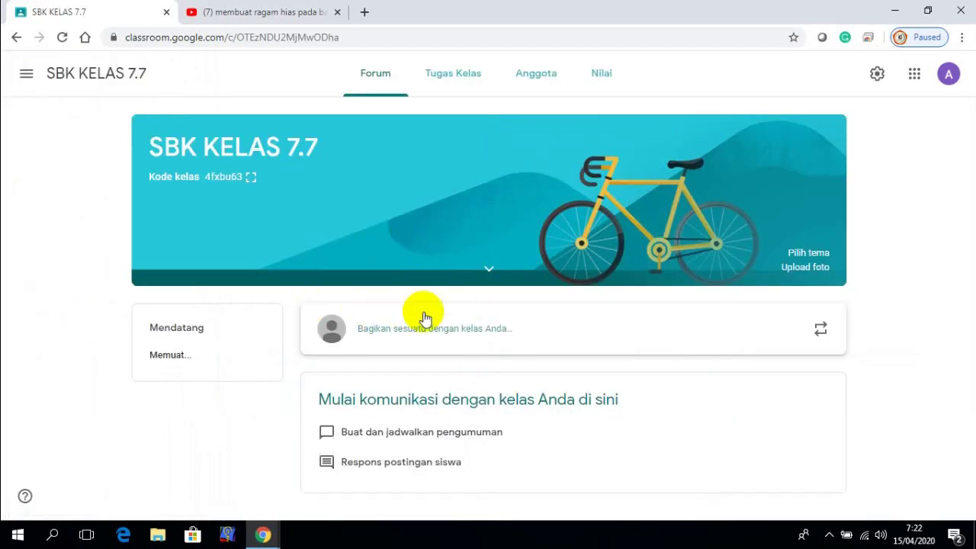
{"action": "left_click", "coordinate": [26, 76]}
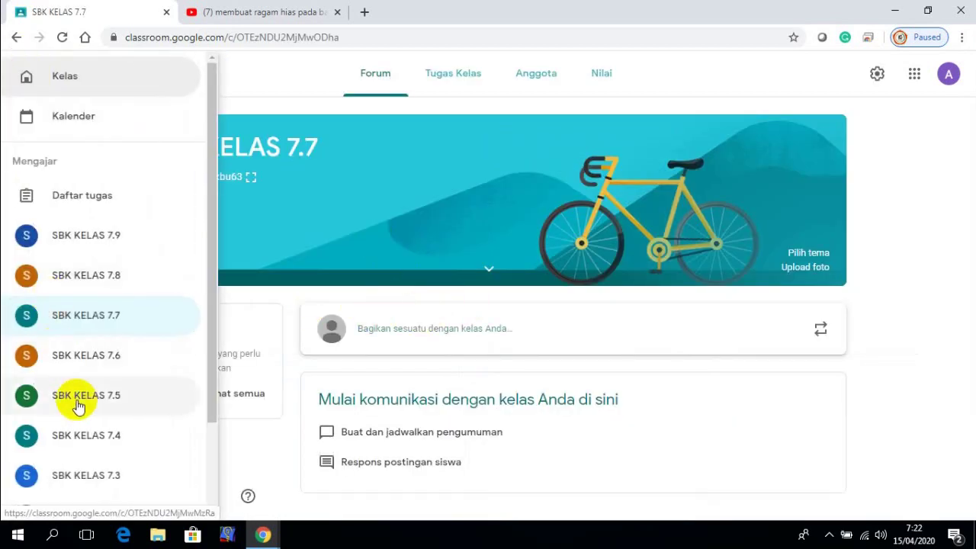
{"action": "left_click", "coordinate": [93, 436]}
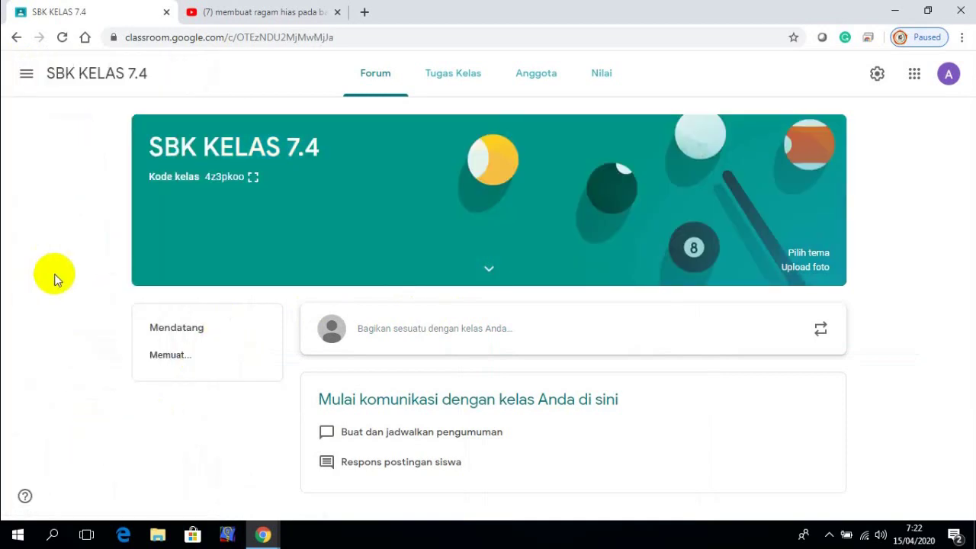
{"action": "left_click", "coordinate": [25, 77]}
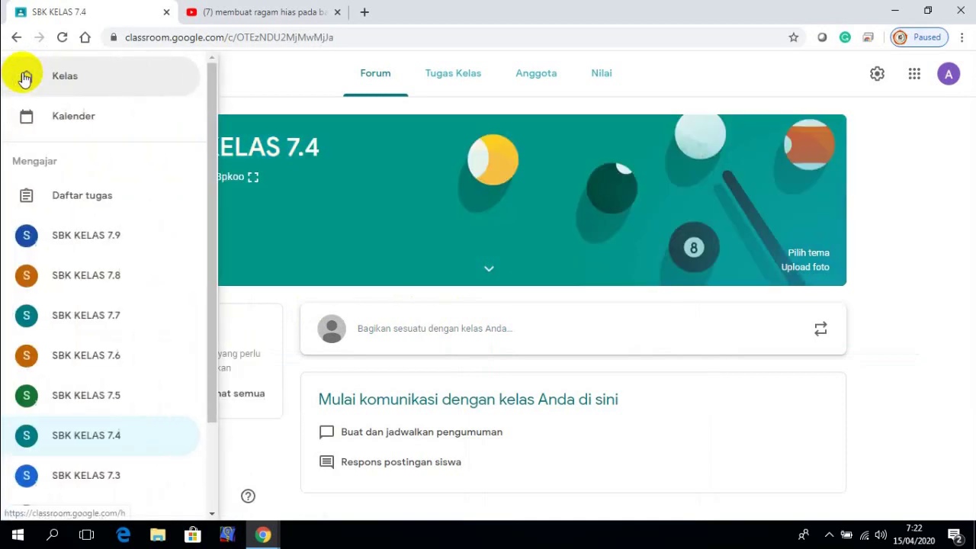
{"action": "left_click", "coordinate": [32, 85]}
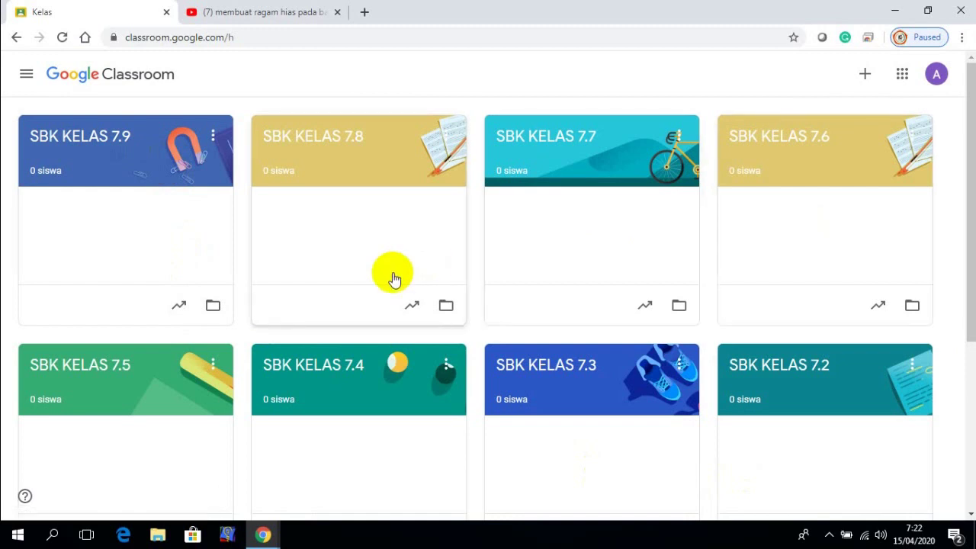
Step: In class SBK KELAS 7.9, begin a forum announcement with the greeting "Assalamualaikum Wr Wb" on its own line
{"action": "left_click", "coordinate": [119, 147]}
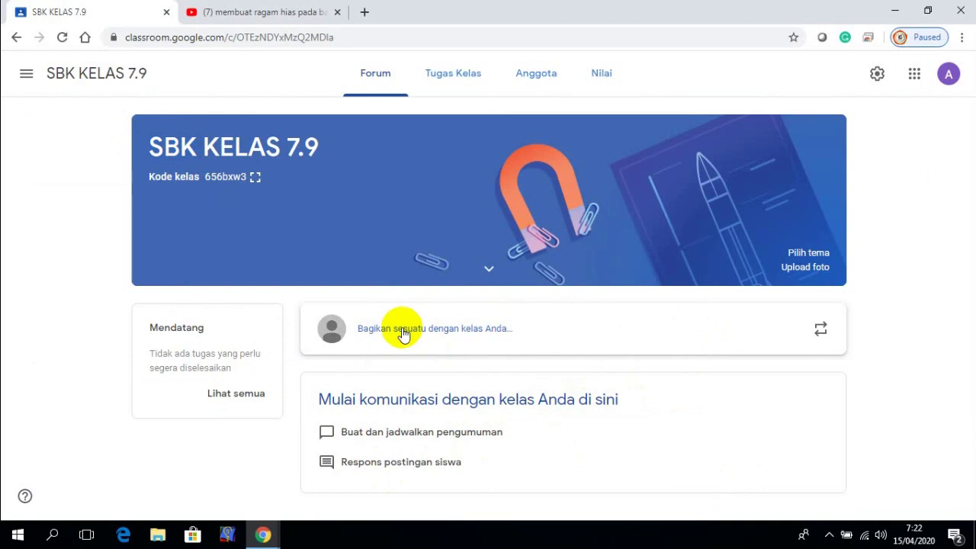
{"action": "left_click", "coordinate": [402, 334]}
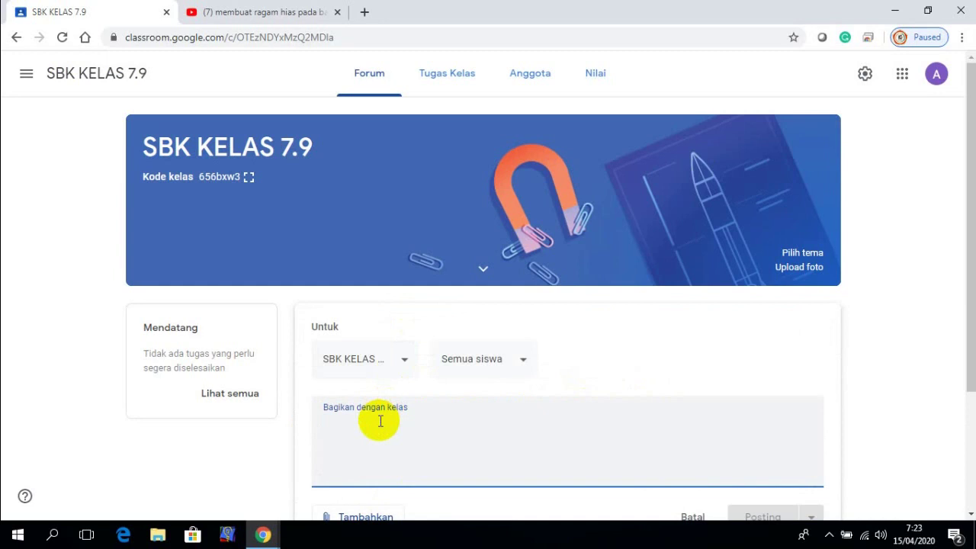
{"action": "type", "text": "Assalam"}
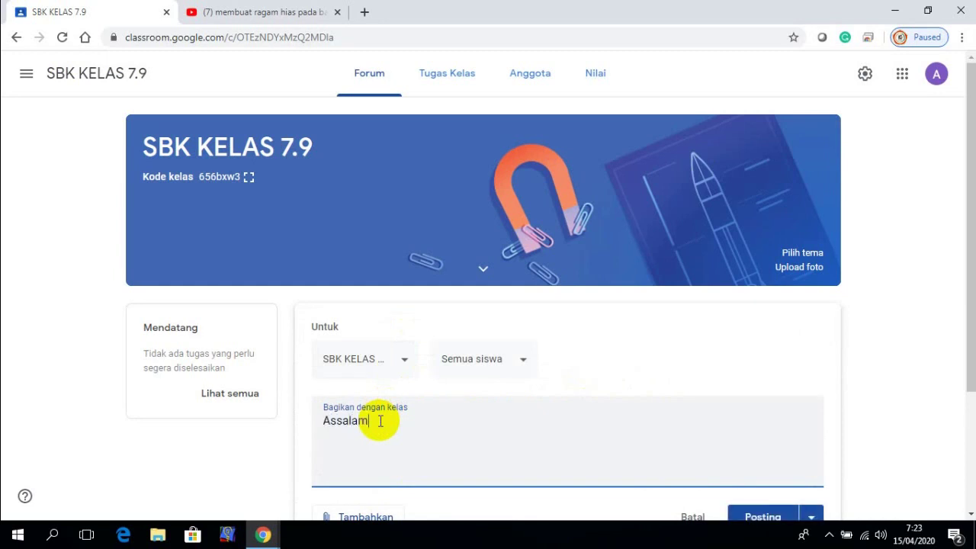
{"action": "type", "text": "ualaikum Wr"}
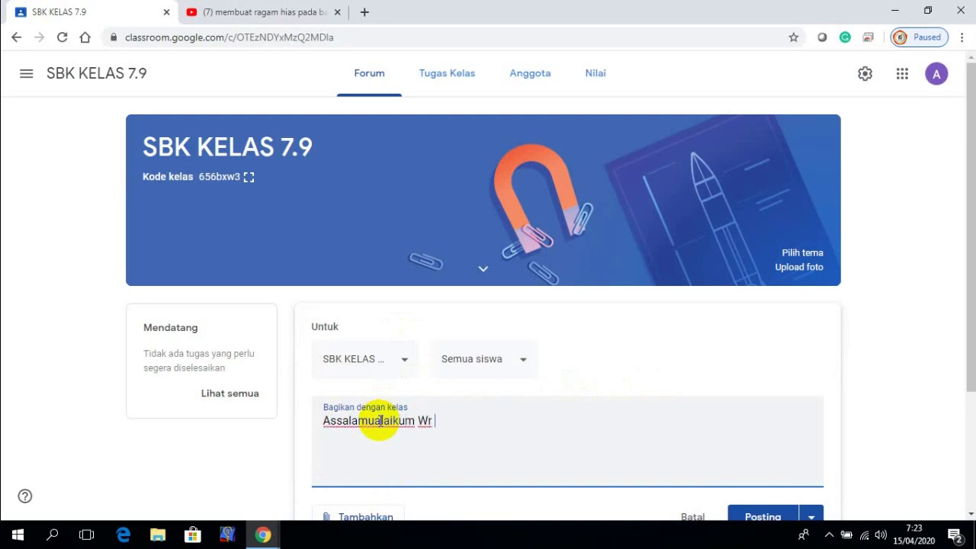
{"action": "type", "text": " Wb"}
{"action": "key", "text": "Return"}
Step: Add to the announcement: "Hari ini kalian akan melaksanakan Latihan Soal PTS, untuk itu kalain harus Pelajarai Materinya di Menu Tugas Kelas"
{"action": "type", "text": "Har"}
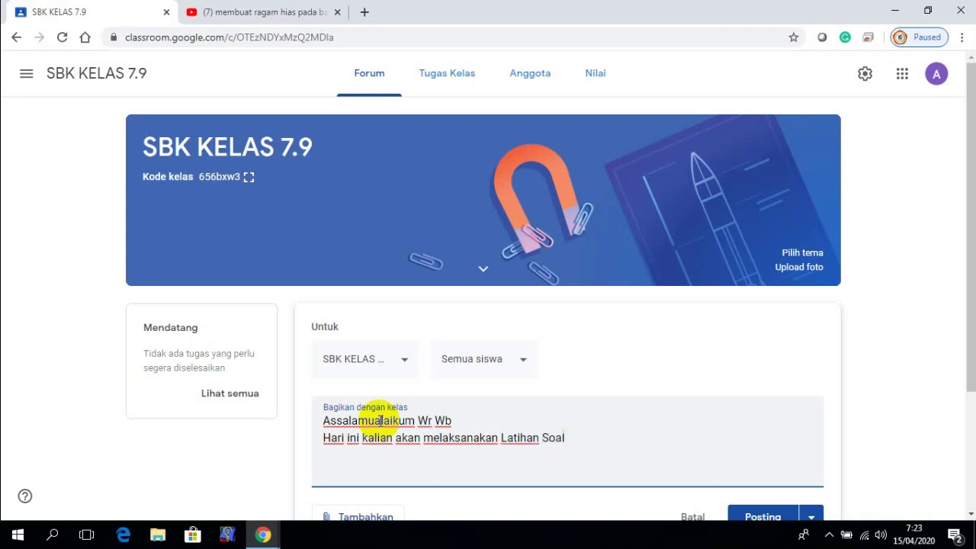
{"action": "type", "text": "PTS, untuk"}
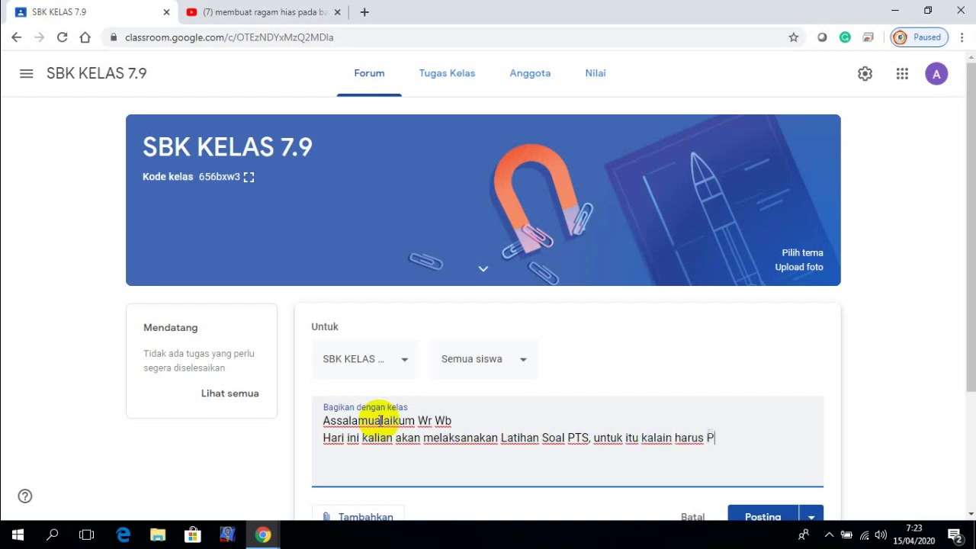
{"action": "type", "text": "itu kalain harus Pelajarai"}
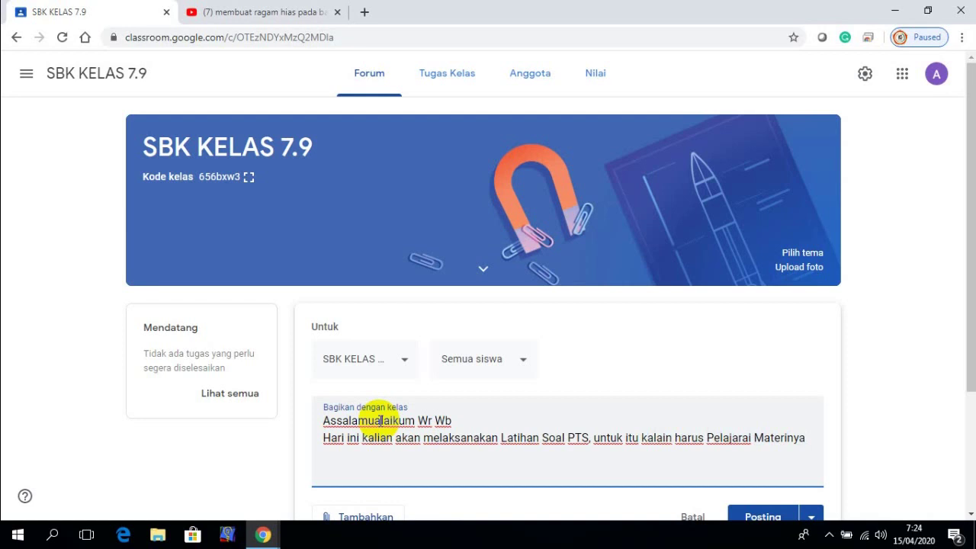
{"action": "type", "text": "Materinya di Menu Tugas Kelas"}
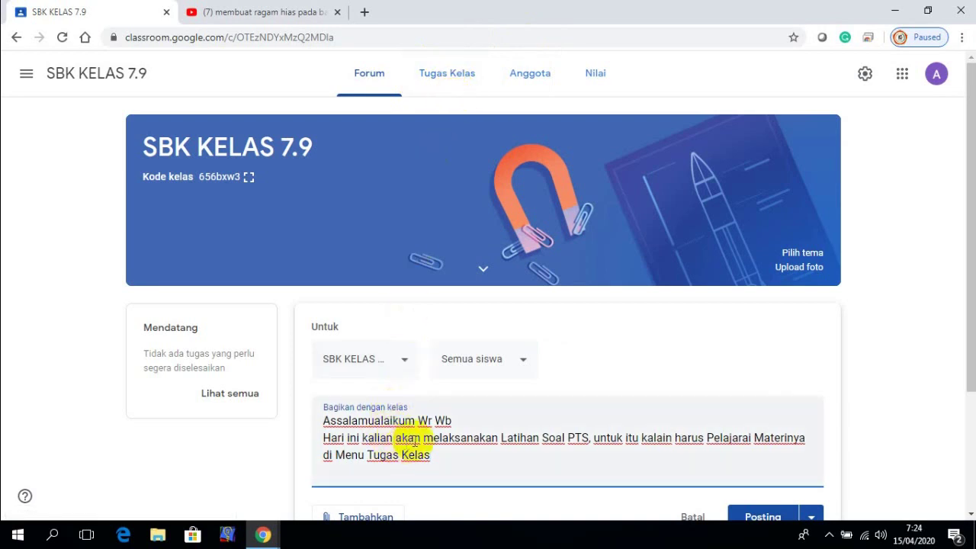
Step: Address the announcement to SBK KELAS 7.1 through SBK KELAS 7.8 as well as SBK KELAS 7.9
{"action": "scroll", "coordinate": [633, 442], "scroll_direction": "down", "scroll_amount": 1}
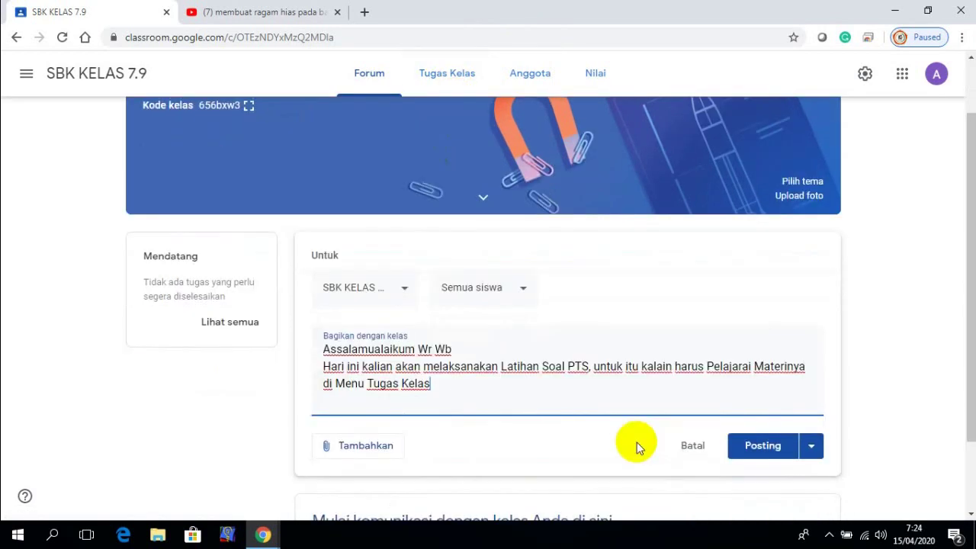
{"action": "scroll", "coordinate": [411, 434], "scroll_direction": "up", "scroll_amount": 1}
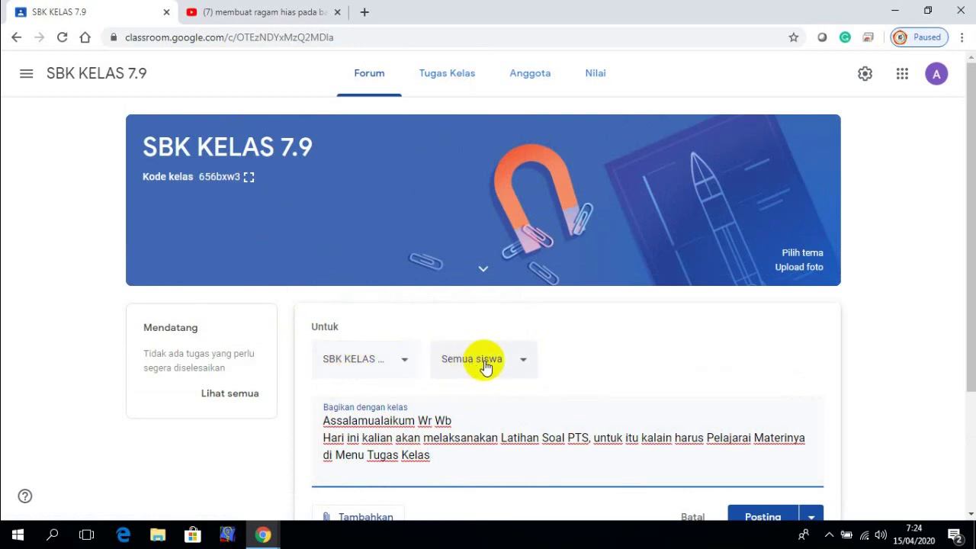
{"action": "left_click", "coordinate": [405, 366]}
{"action": "left_click", "coordinate": [329, 200]}
{"action": "left_click", "coordinate": [332, 245]}
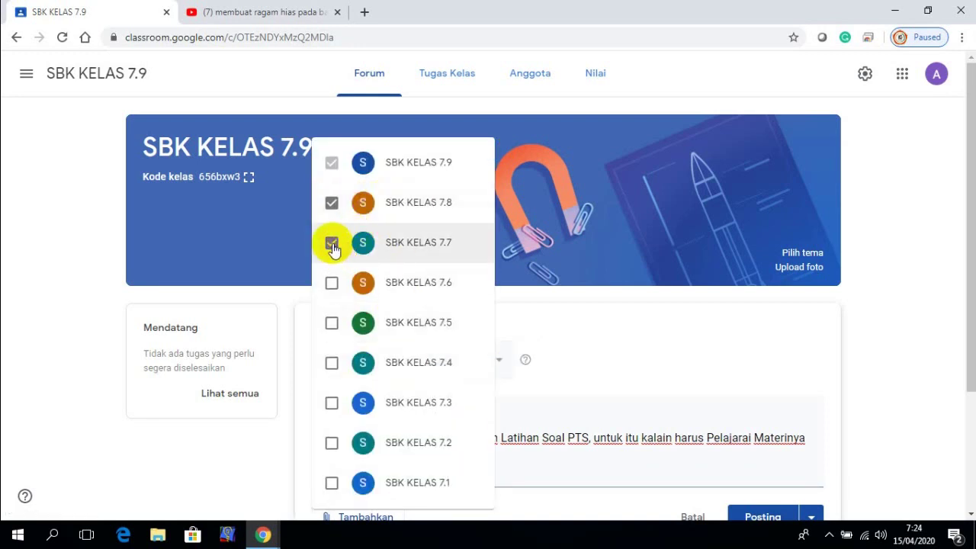
{"action": "left_click", "coordinate": [334, 289]}
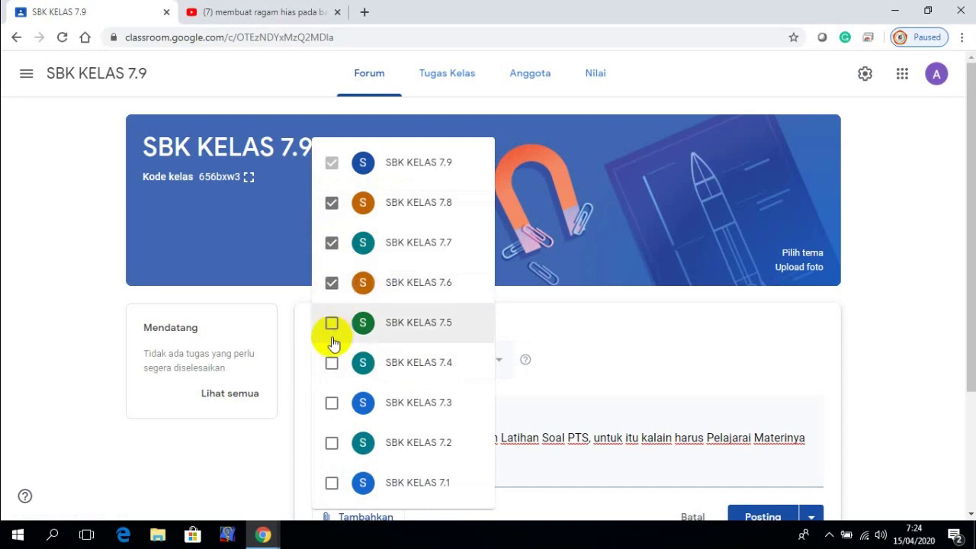
{"action": "left_click", "coordinate": [332, 325]}
{"action": "left_click", "coordinate": [330, 365]}
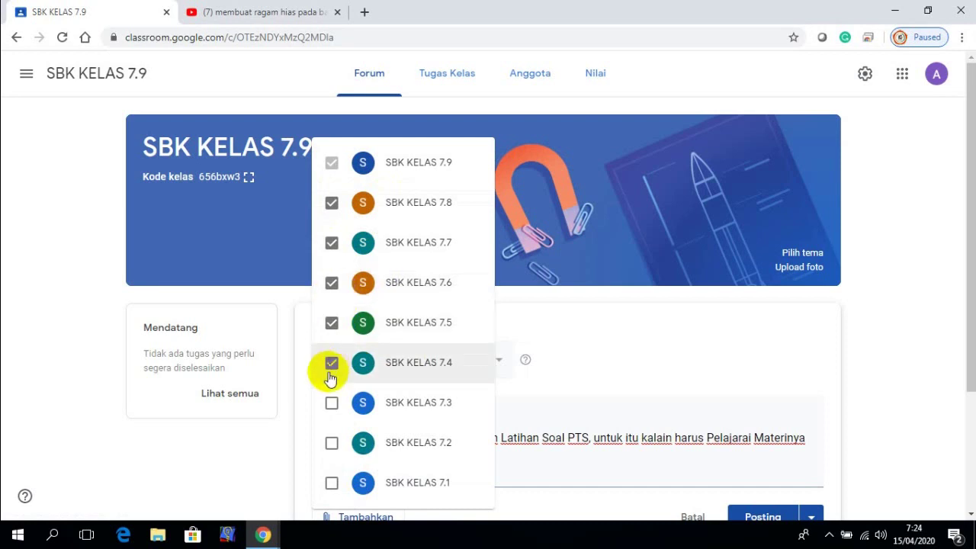
{"action": "left_click", "coordinate": [331, 404]}
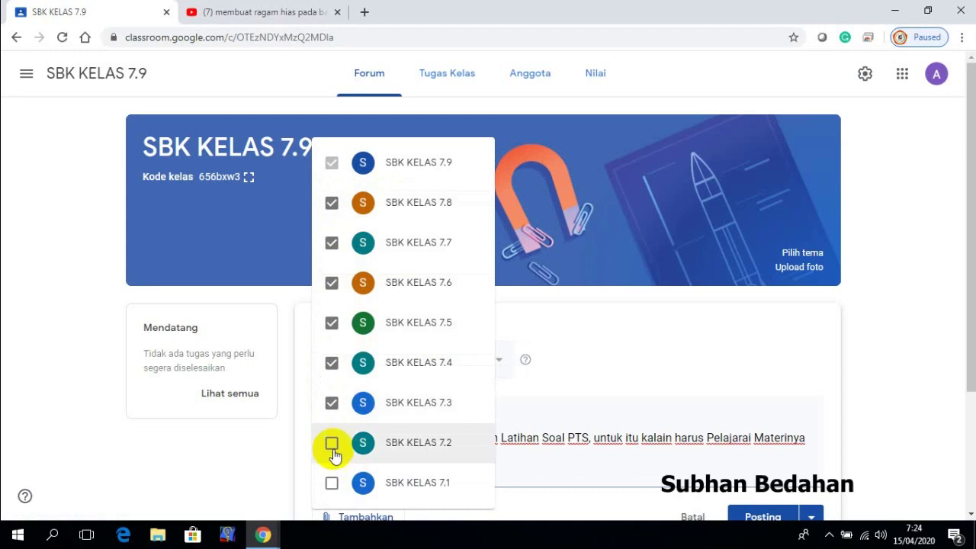
{"action": "left_click", "coordinate": [331, 444]}
{"action": "left_click", "coordinate": [332, 483]}
{"action": "scroll", "coordinate": [393, 457], "scroll_direction": "down", "scroll_amount": 2}
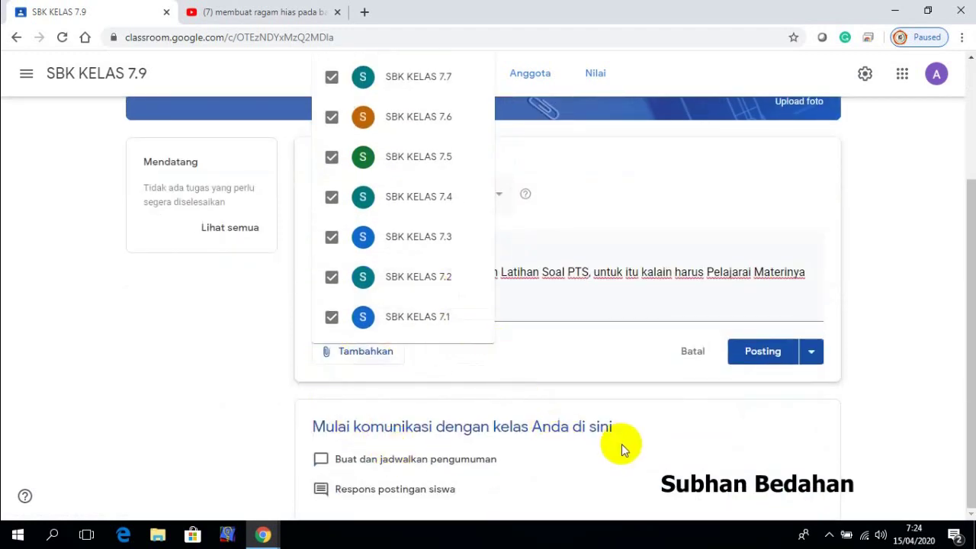
{"action": "scroll", "coordinate": [623, 444], "scroll_direction": "up", "scroll_amount": 2}
{"action": "left_click", "coordinate": [760, 499]}
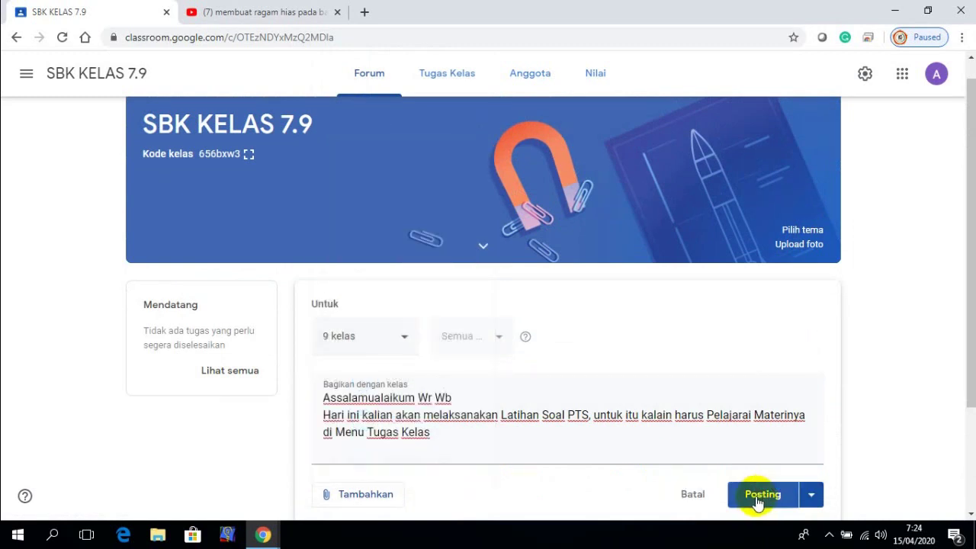
Step: Post the announcement to all selected classes and view it in the SBK KELAS 7.9 forum
{"action": "left_click", "coordinate": [775, 498]}
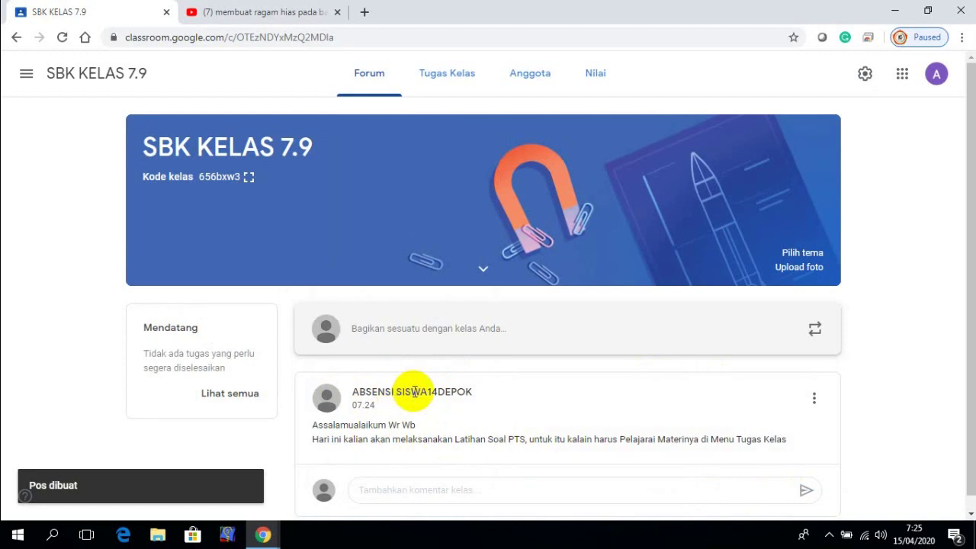
{"action": "scroll", "coordinate": [508, 338], "scroll_direction": "down", "scroll_amount": 1}
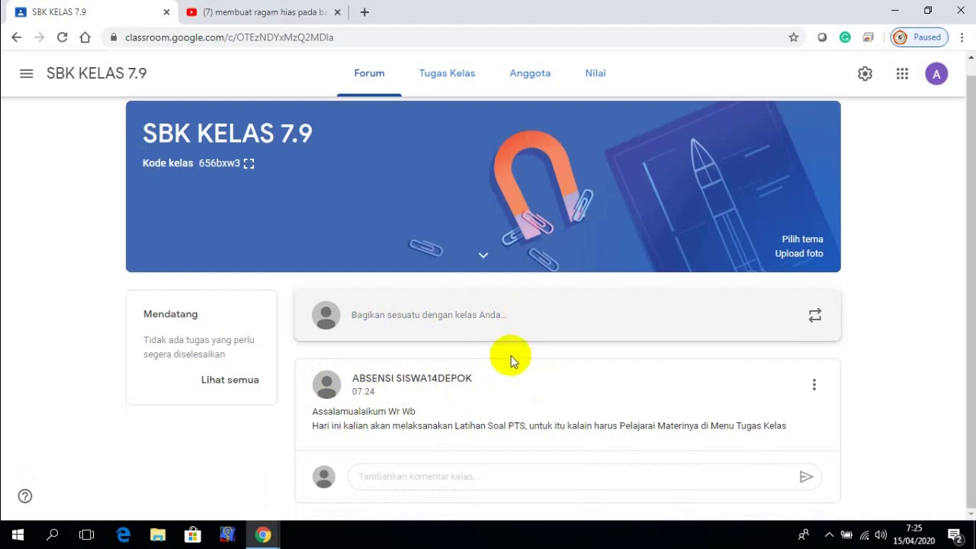
{"action": "scroll", "coordinate": [491, 375], "scroll_direction": "up", "scroll_amount": 1}
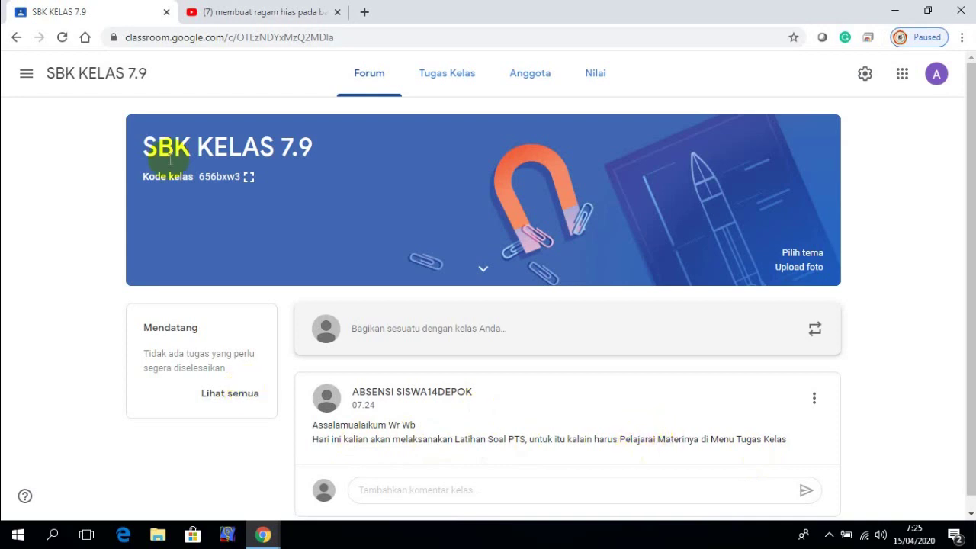
Step: Check for the posted announcement in the forums of SBK KELAS 7.8 and SBK KELAS 7.7
{"action": "left_click", "coordinate": [21, 82]}
{"action": "left_click", "coordinate": [79, 276]}
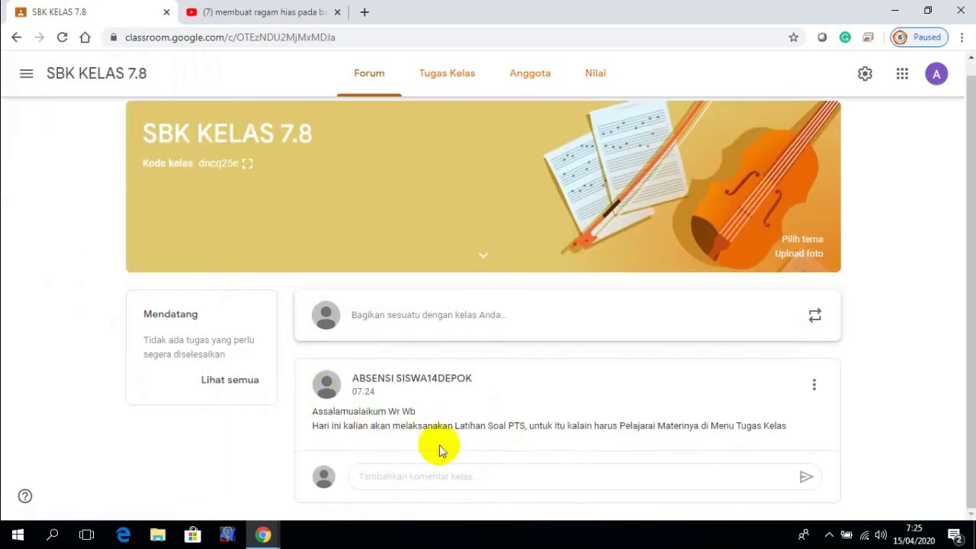
{"action": "left_click", "coordinate": [27, 75]}
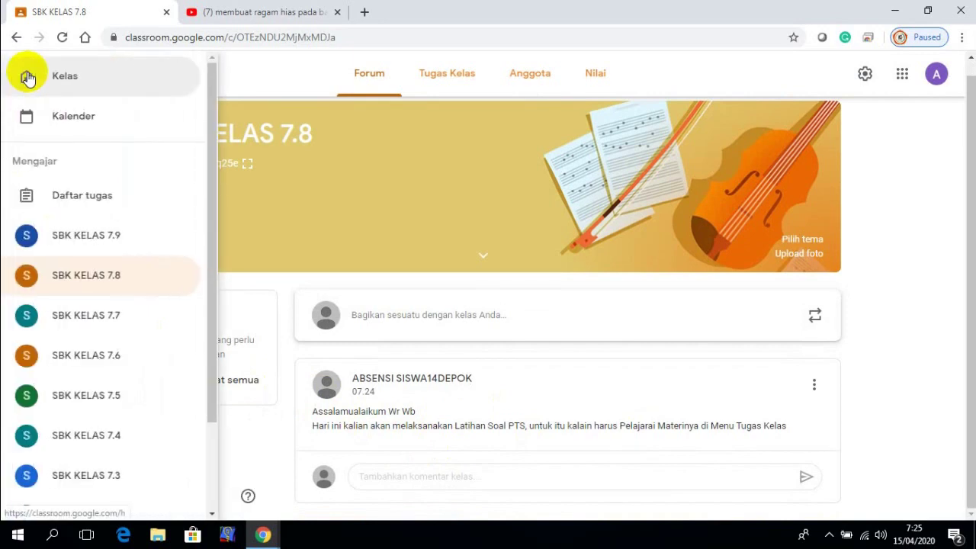
{"action": "left_click", "coordinate": [82, 323]}
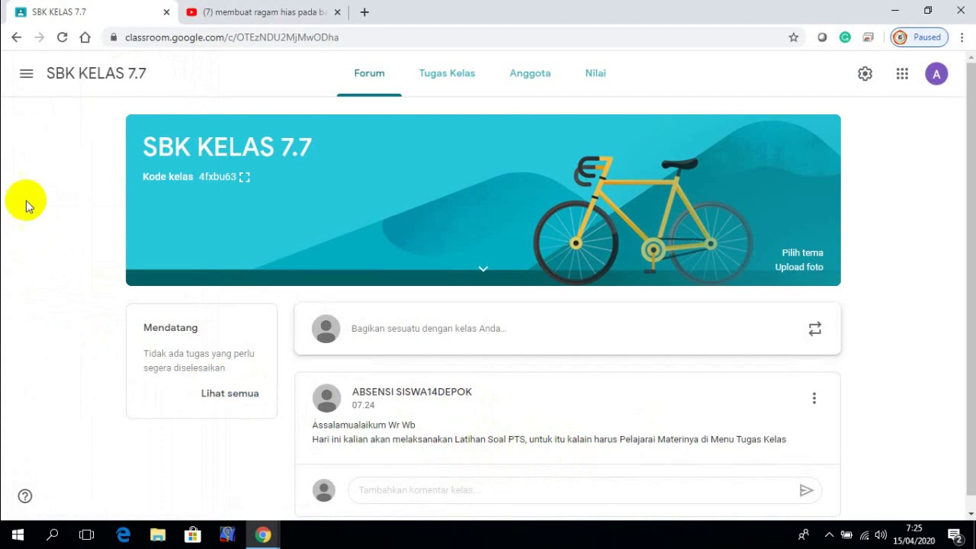
Step: Check for the posted announcement in the forums of the remaining classes, SBK KELAS 7.6 down to SBK KELAS 7.1
{"action": "left_click", "coordinate": [29, 73]}
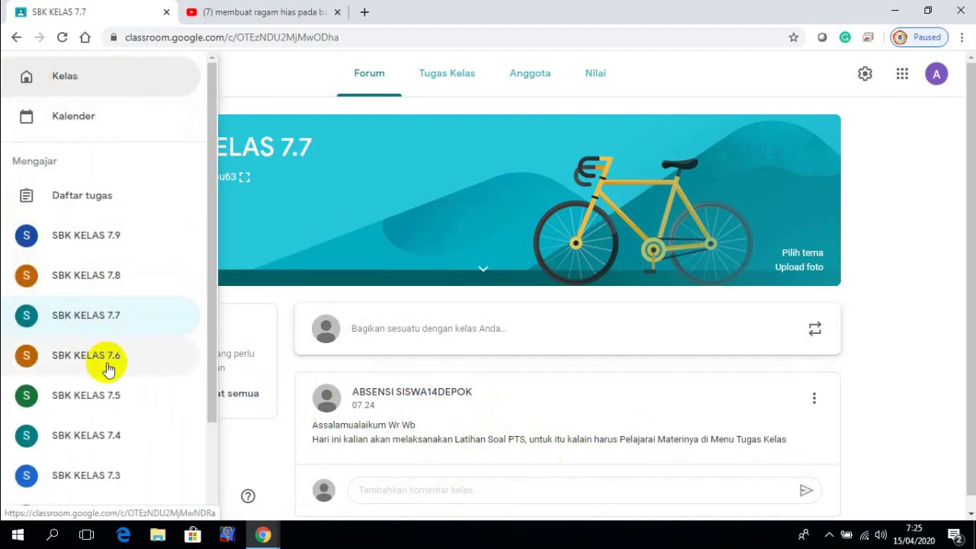
{"action": "left_click", "coordinate": [108, 366]}
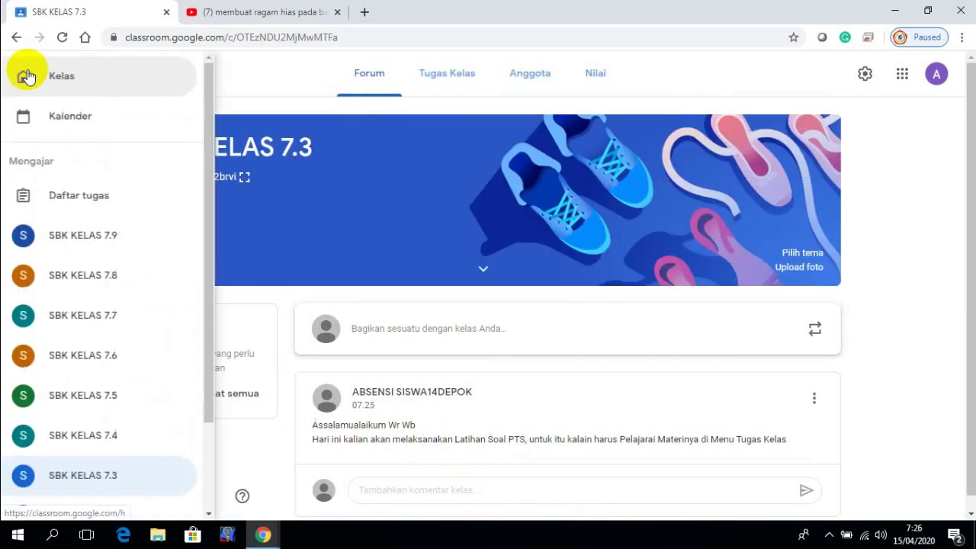
{"action": "scroll", "coordinate": [58, 359], "scroll_direction": "down", "scroll_amount": 3}
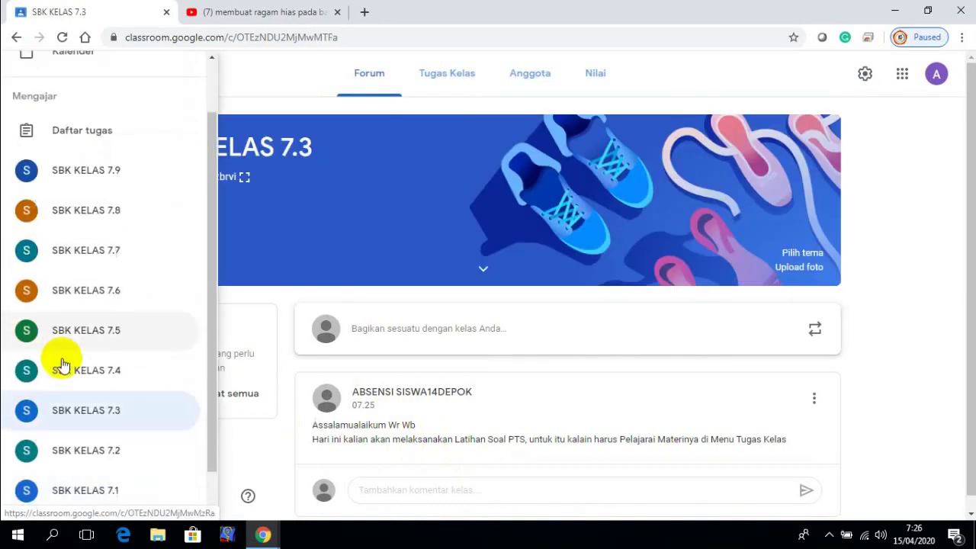
{"action": "left_click", "coordinate": [70, 399]}
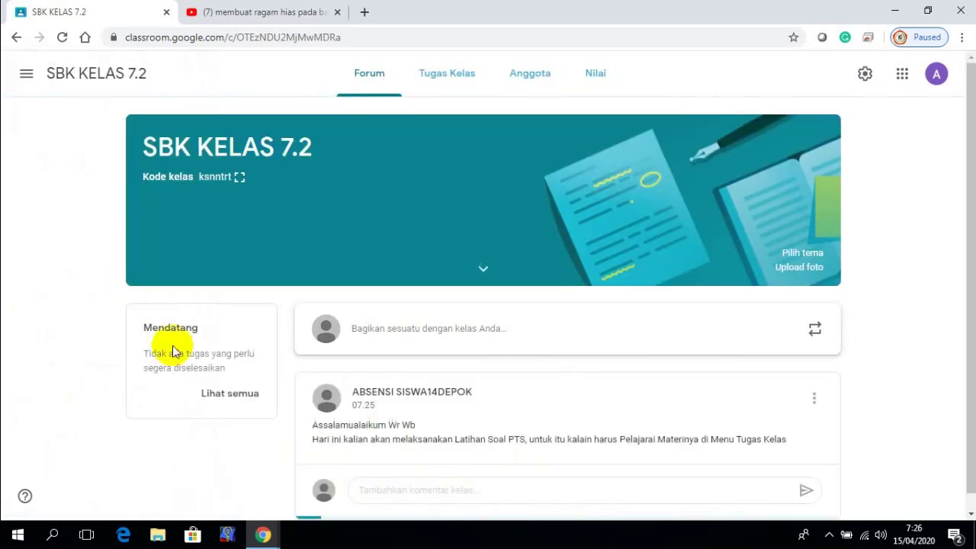
{"action": "left_click", "coordinate": [24, 74]}
{"action": "scroll", "coordinate": [122, 325], "scroll_direction": "down", "scroll_amount": 3}
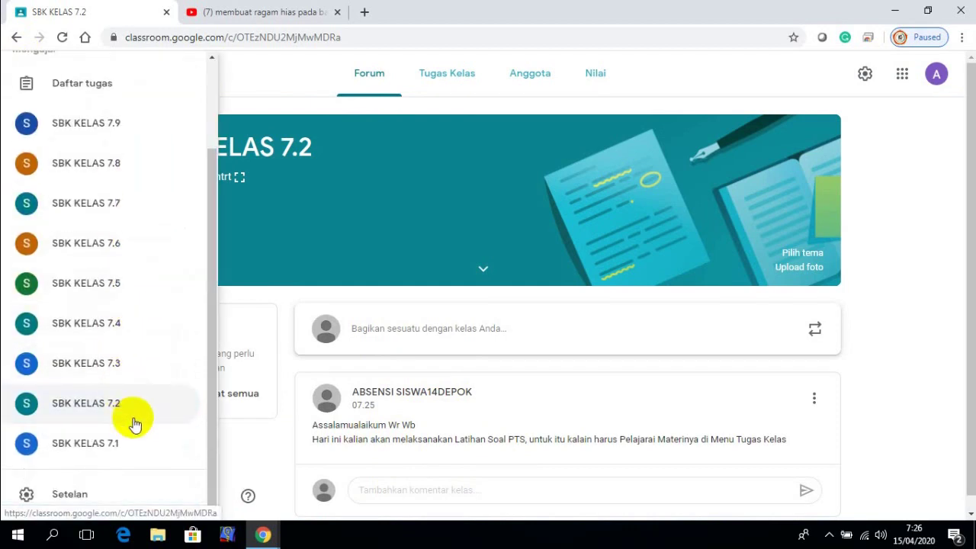
{"action": "left_click", "coordinate": [99, 446]}
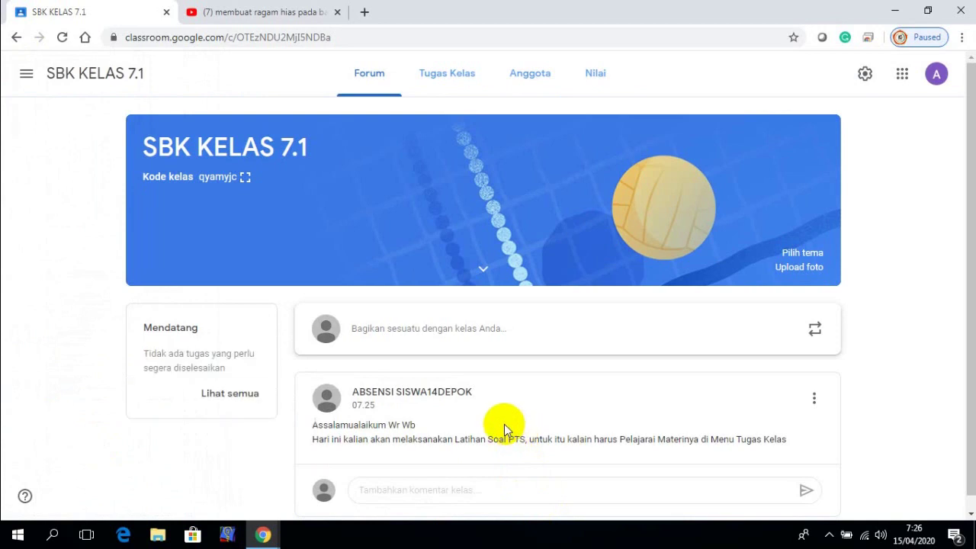
Step: Return to the class overview and open the Tugas Kelas page of SBK KELAS 7.9
{"action": "left_click", "coordinate": [26, 74]}
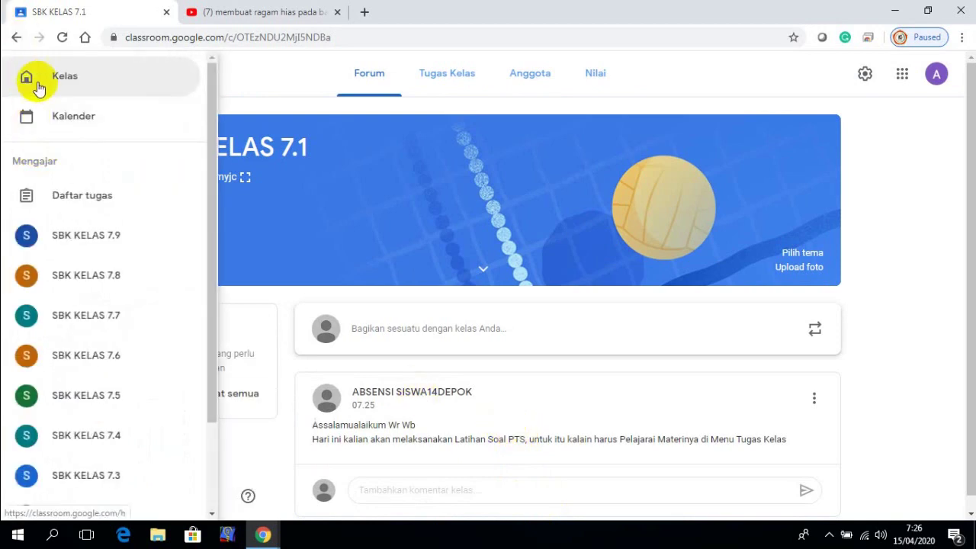
{"action": "left_click", "coordinate": [39, 83]}
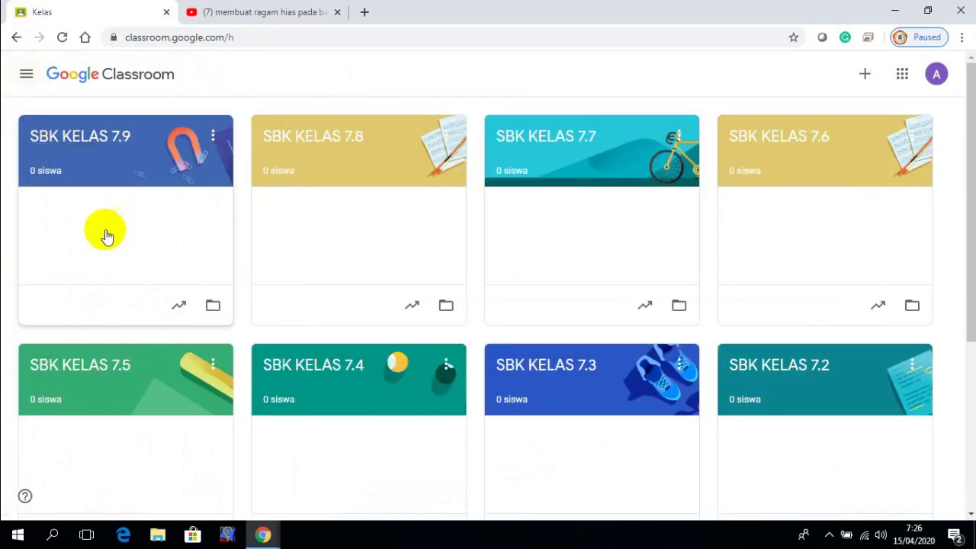
{"action": "left_click", "coordinate": [99, 143]}
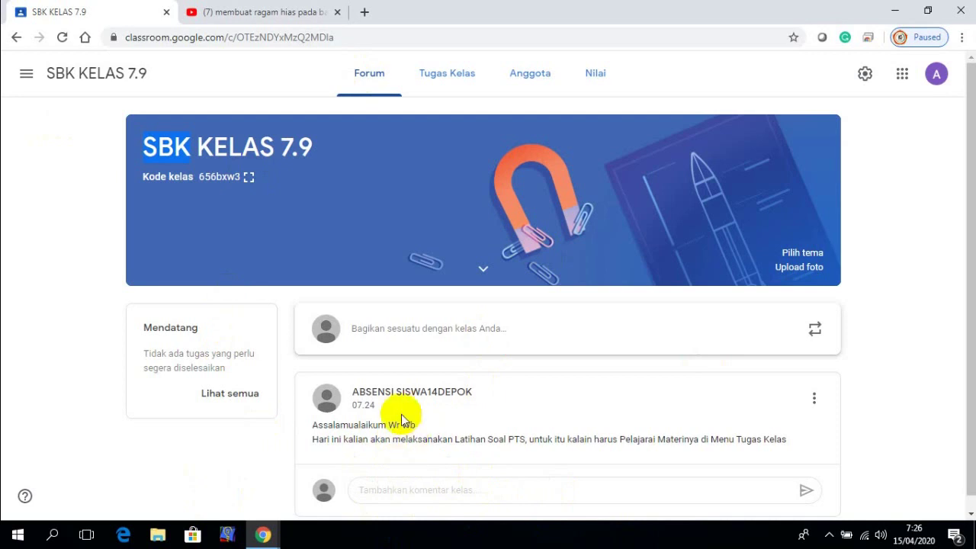
{"action": "left_click", "coordinate": [438, 82]}
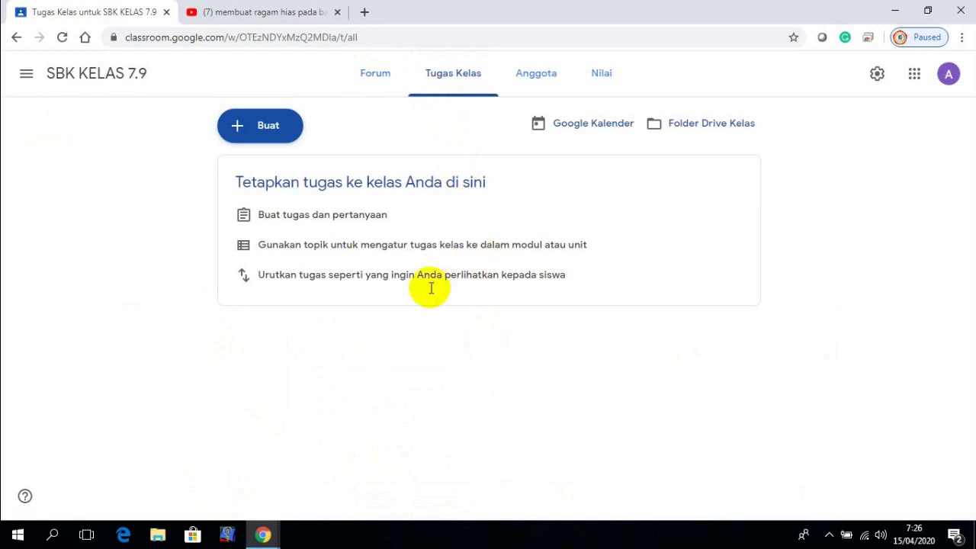
Step: Locate the BAB 3_STD Ragam Hias pada buatan file on the desktop and return to the SBK KELAS 7.9 classwork page in Chrome
{"action": "left_click", "coordinate": [895, 15]}
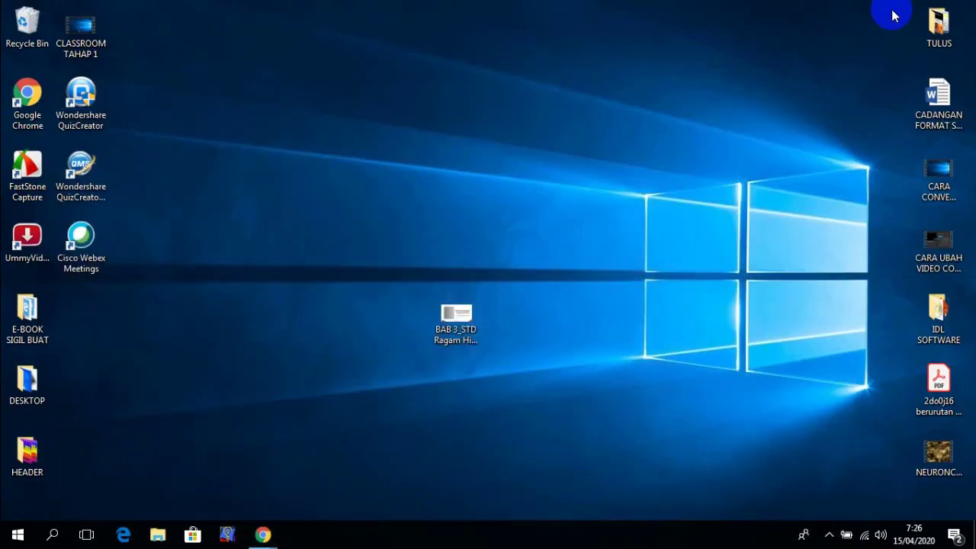
{"action": "left_click", "coordinate": [451, 339]}
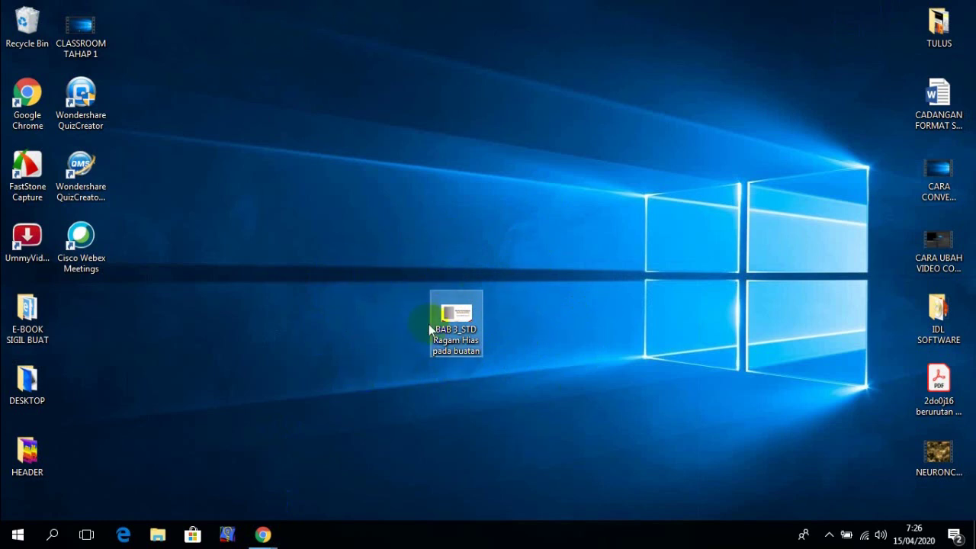
{"action": "left_click", "coordinate": [267, 535]}
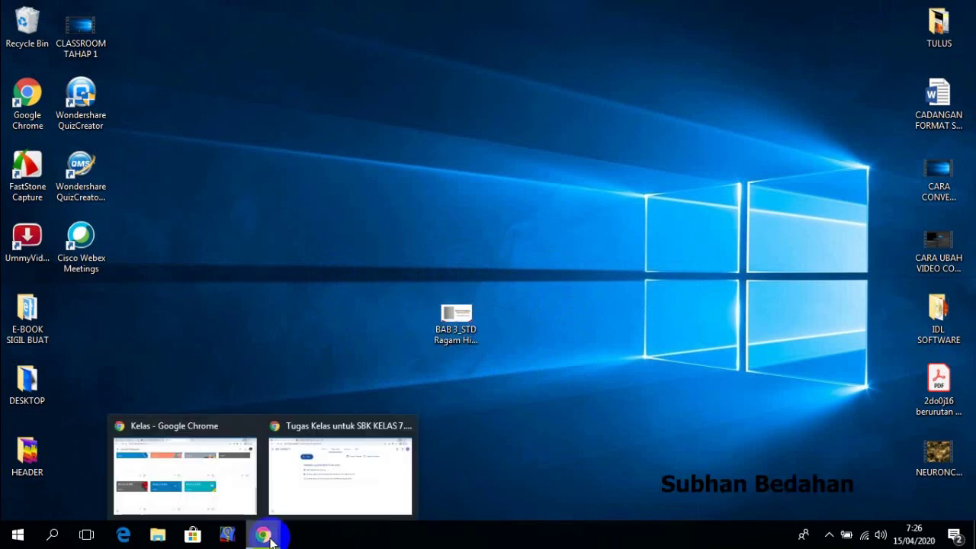
{"action": "left_click", "coordinate": [312, 492]}
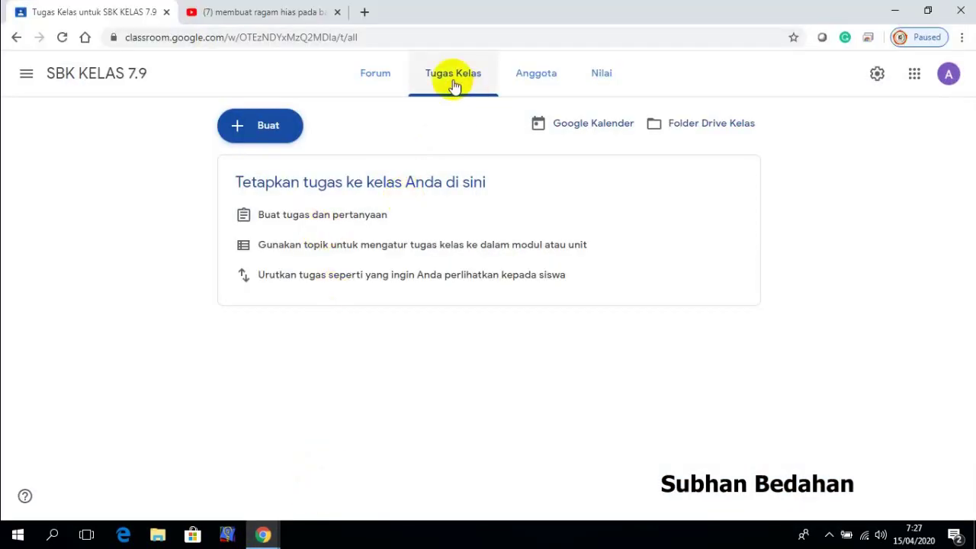
Step: Create a classwork topic named "RAGAM HIAS" in SBK KELAS 7.9
{"action": "left_click", "coordinate": [268, 129]}
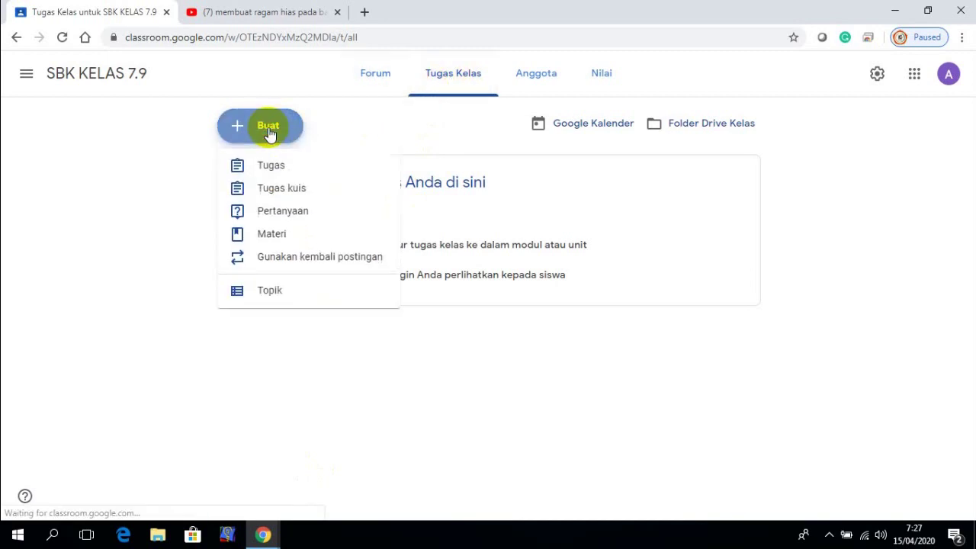
{"action": "left_click", "coordinate": [267, 294]}
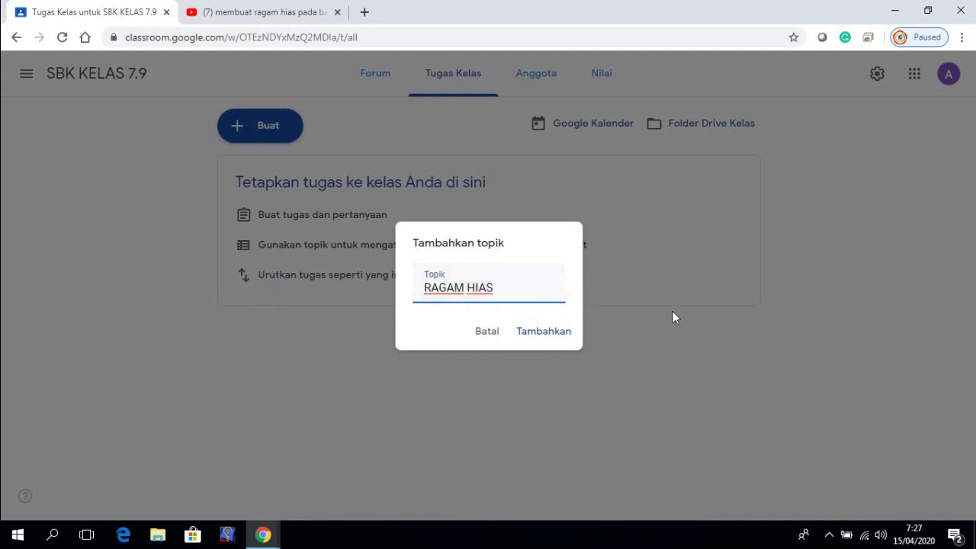
{"action": "left_click", "coordinate": [551, 333]}
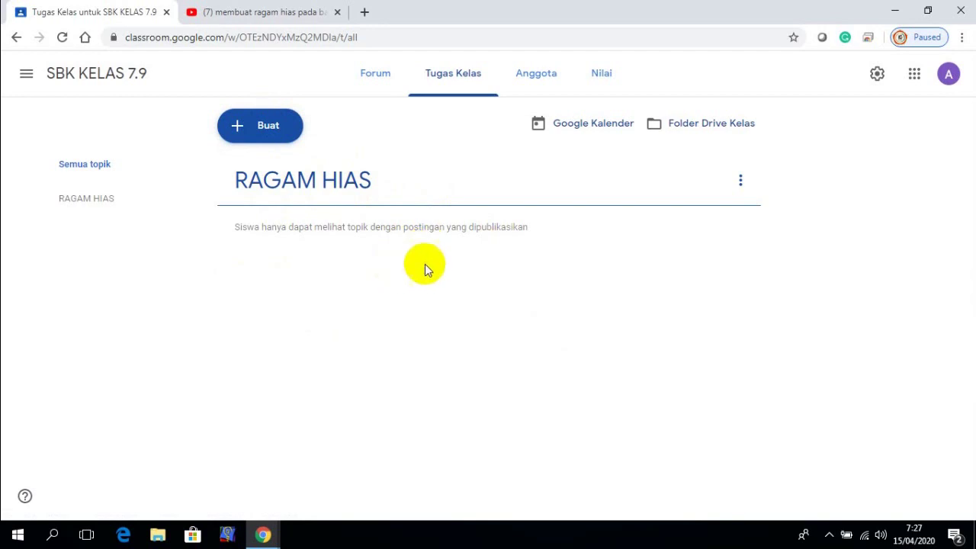
Step: Create a new Materi post, dismiss the introductory tip, and title it "Ragam Hias Buatan"
{"action": "left_click", "coordinate": [268, 132]}
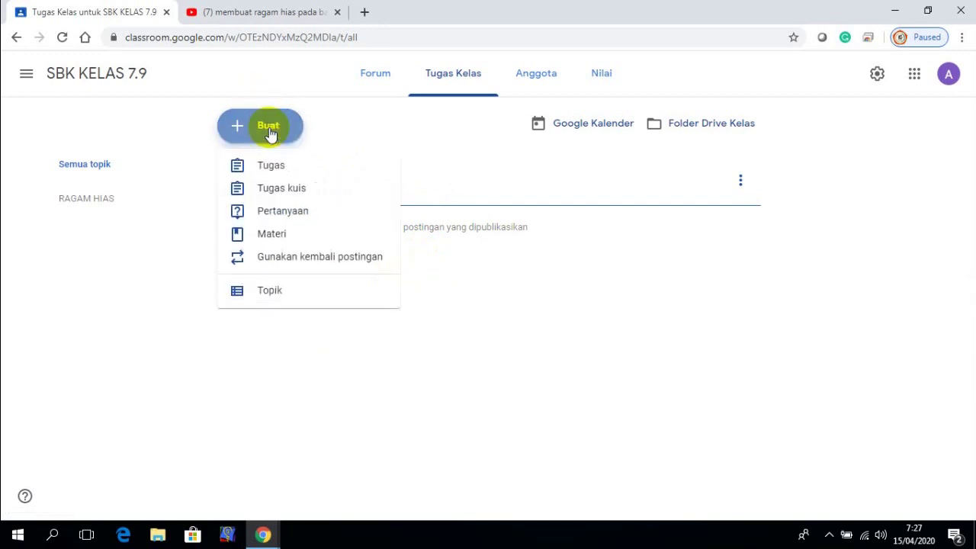
{"action": "left_click", "coordinate": [276, 235]}
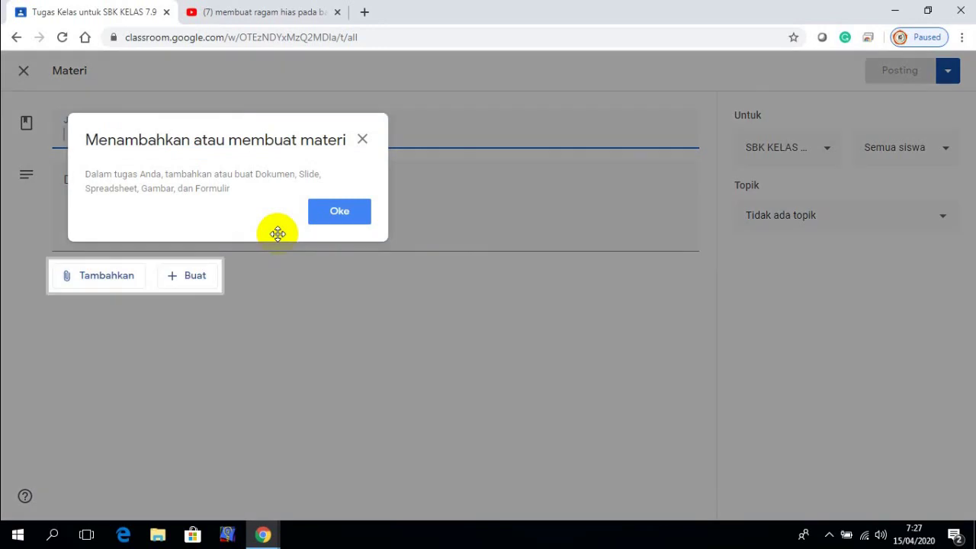
{"action": "left_click", "coordinate": [348, 225]}
{"action": "left_click", "coordinate": [348, 215]}
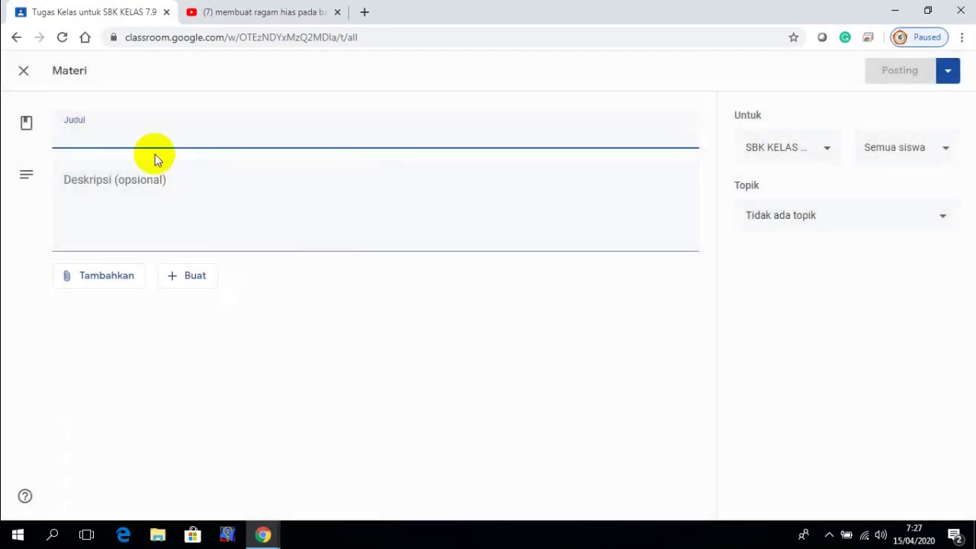
{"action": "type", "text": "Ragam "}
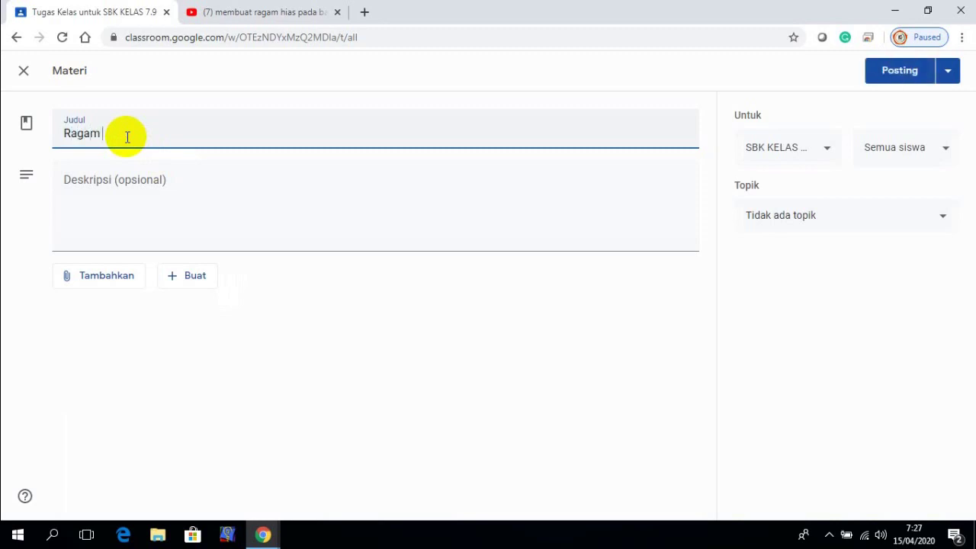
{"action": "type", "text": "Hias Buatan"}
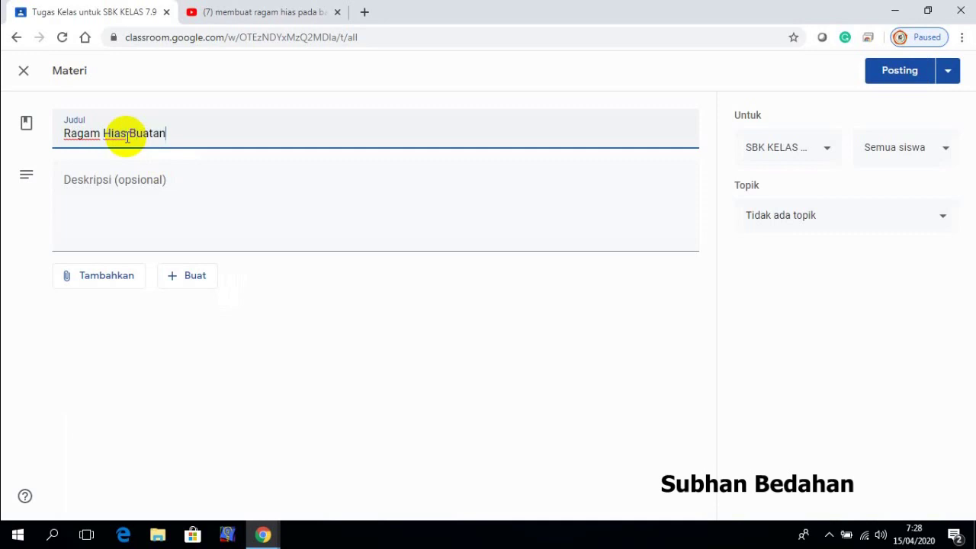
Step: Open the BAB 3_STD Ragam Hias pada buatan presentation from the desktop in PowerPoint and review slides 2 to 4 for the material's description
{"action": "left_click", "coordinate": [79, 184]}
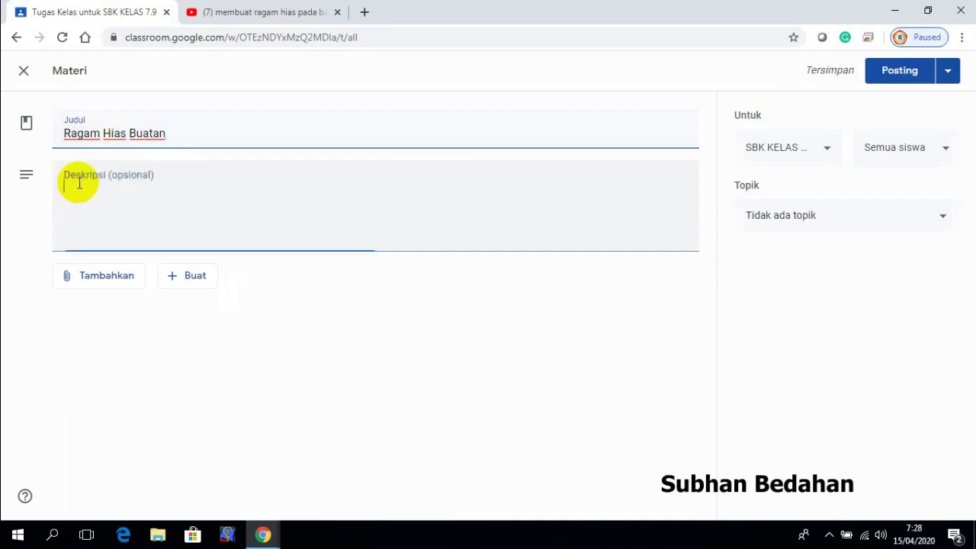
{"action": "left_click", "coordinate": [894, 11]}
{"action": "double_click", "coordinate": [452, 315]}
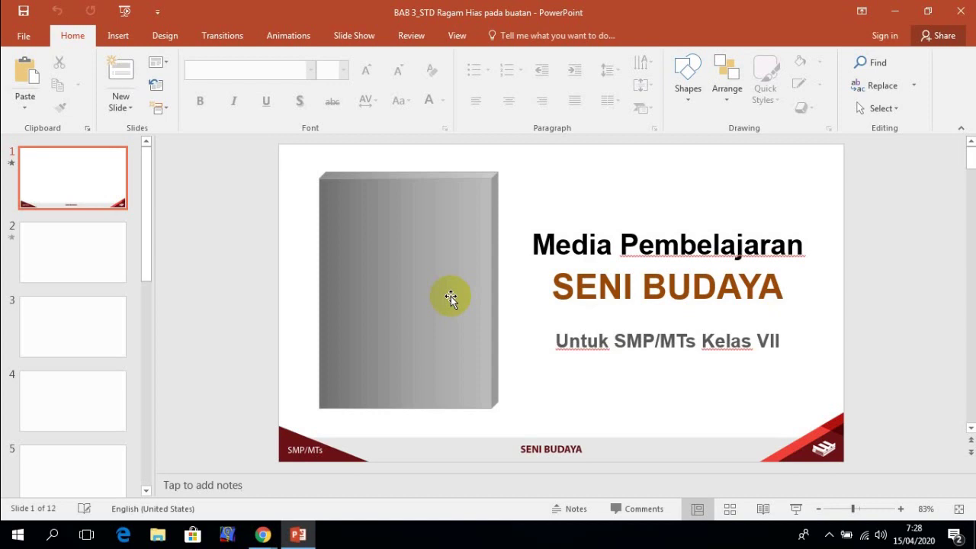
{"action": "left_click", "coordinate": [73, 280]}
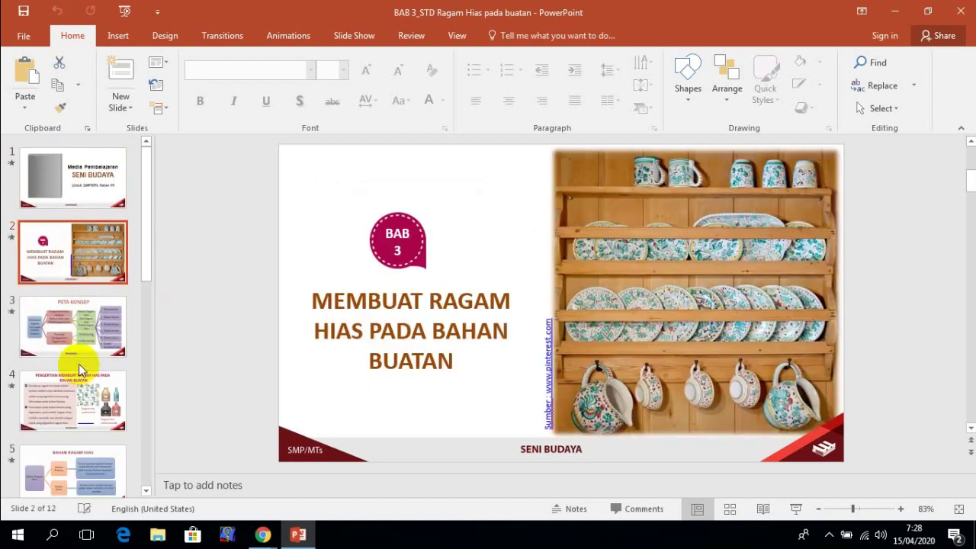
{"action": "left_click", "coordinate": [80, 347]}
{"action": "left_click", "coordinate": [84, 412]}
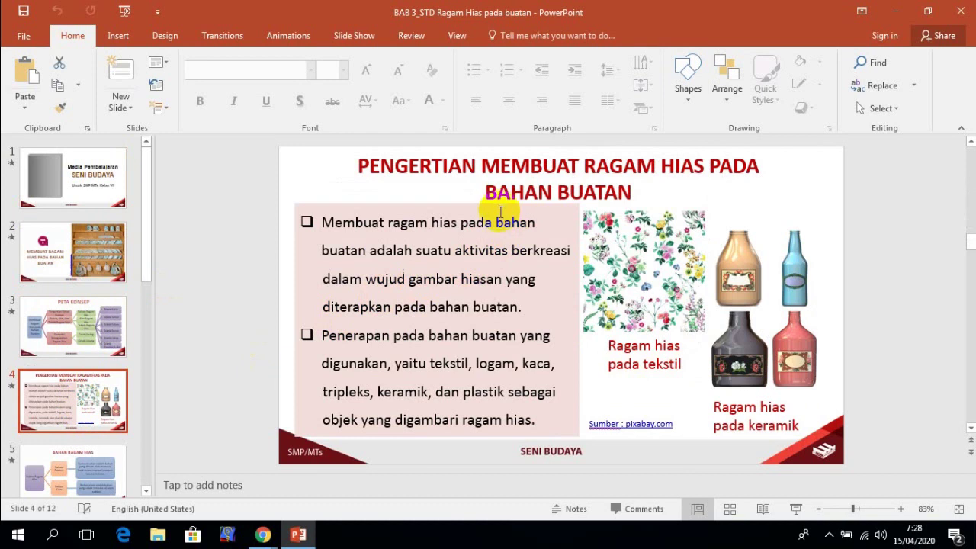
{"action": "scroll", "coordinate": [80, 338], "scroll_direction": "down", "scroll_amount": 1}
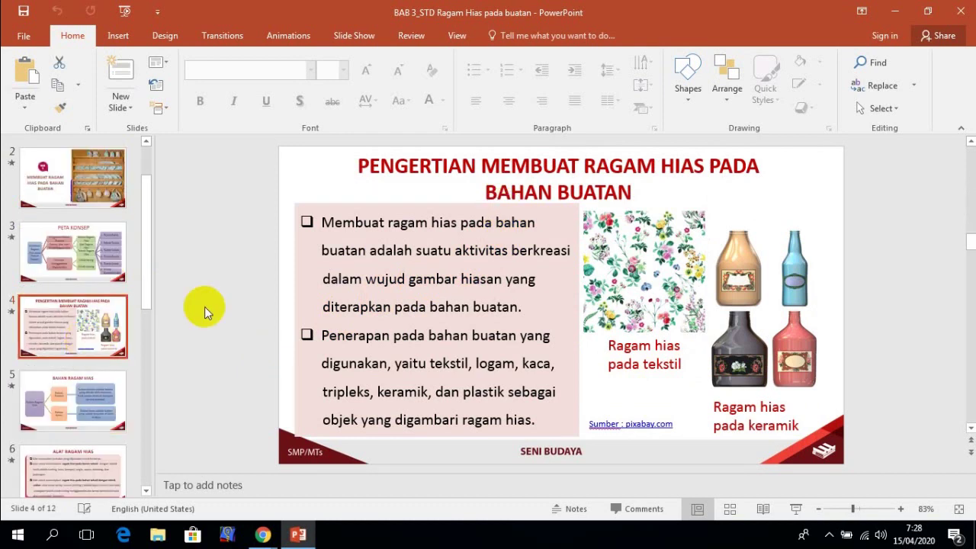
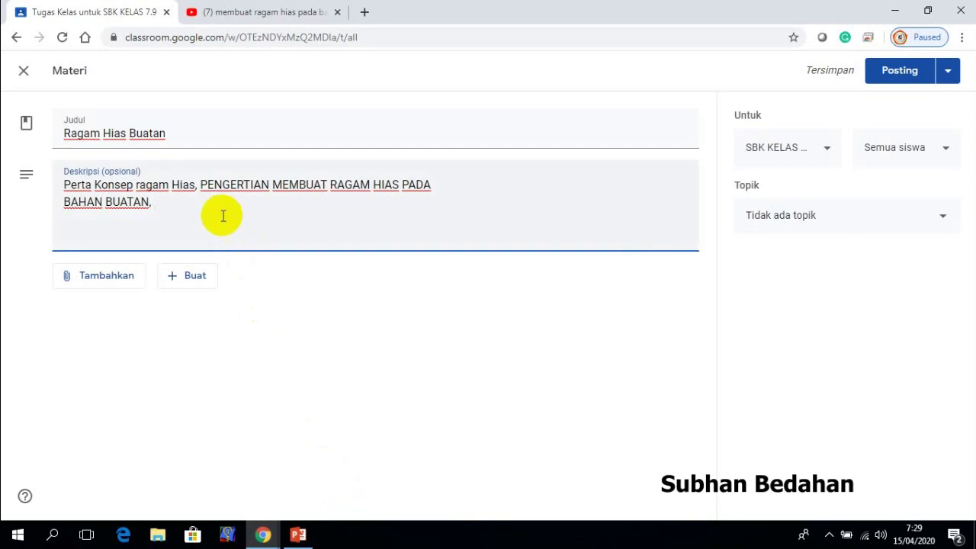
Step: Add "BAHAN RAGAM HIAS," to the end of the material's description
{"action": "type", "text": "BAHAN RAGAM HIAS"}
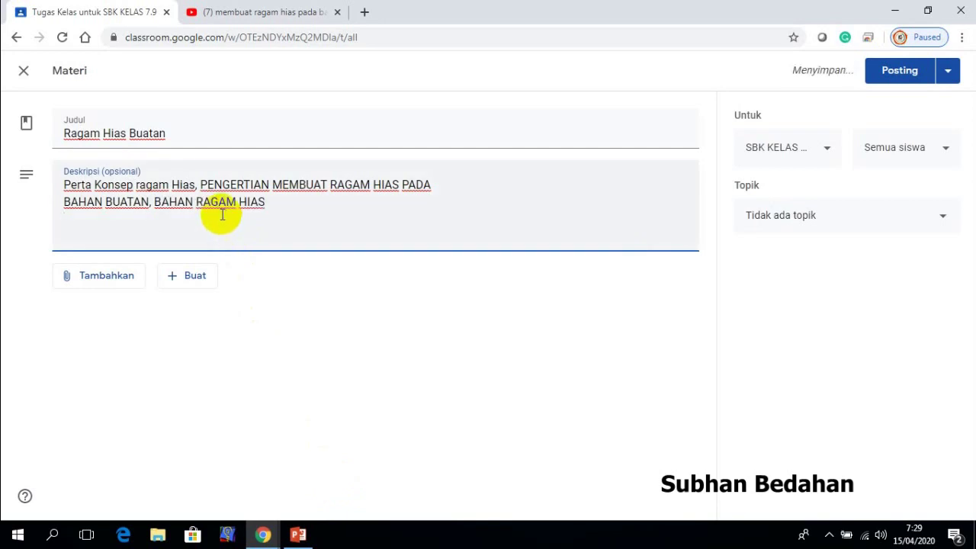
{"action": "left_click", "coordinate": [276, 201]}
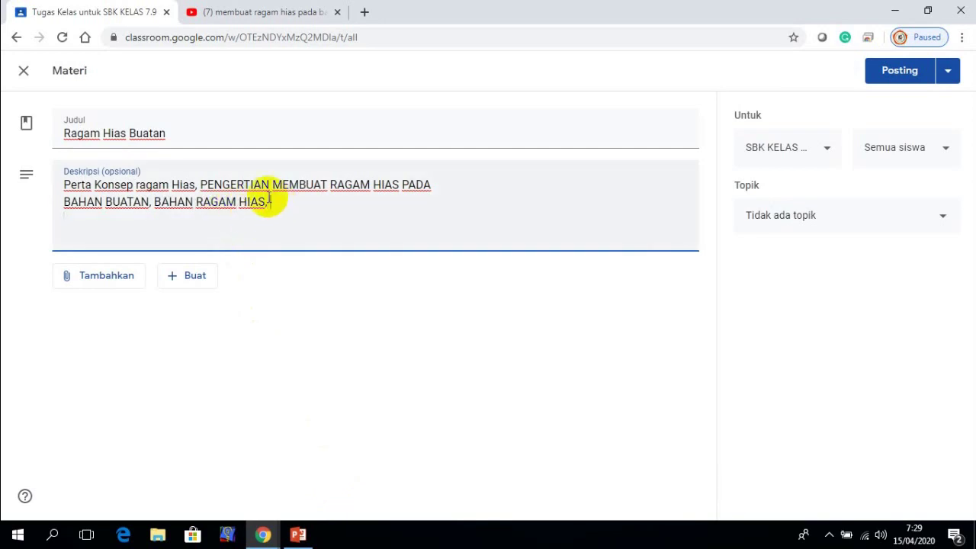
{"action": "type", "text": ","}
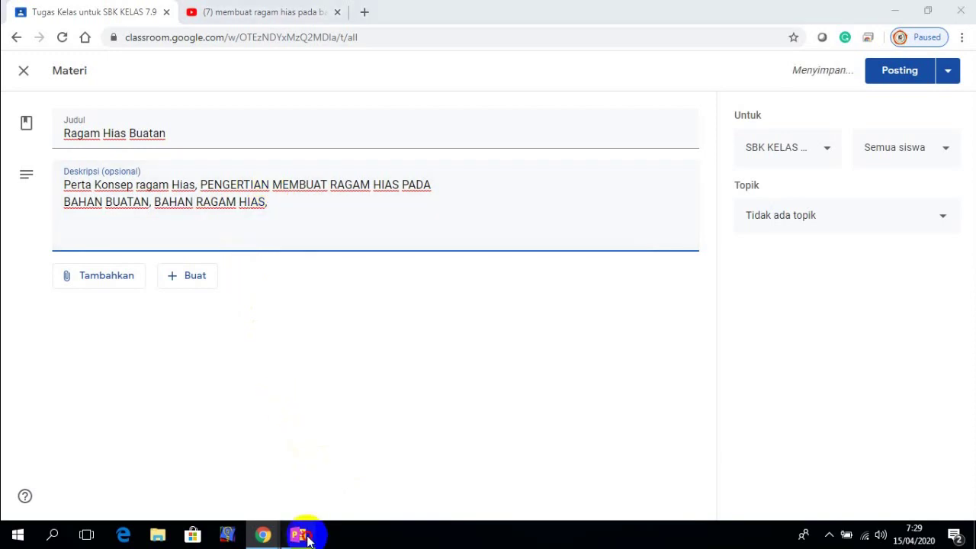
Step: Copy the slide 6 title "ALAT RAGAM HIAS" from the PowerPoint presentation and append it with a comma to the material's description in Classroom
{"action": "left_click", "coordinate": [299, 534]}
{"action": "left_click", "coordinate": [89, 465]}
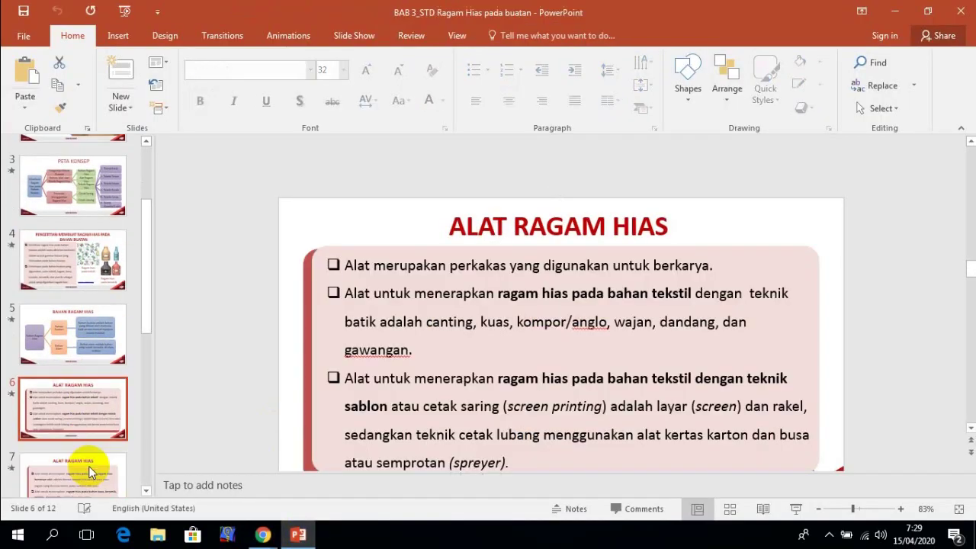
{"action": "left_click_drag", "start_coordinate": [666, 223], "coordinate": [472, 220]}
{"action": "right_click", "coordinate": [544, 225]}
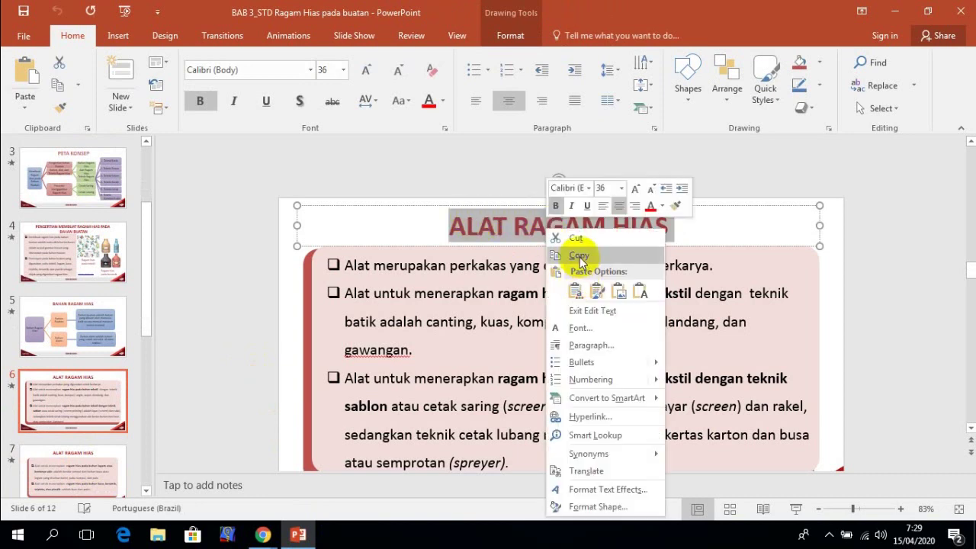
{"action": "left_click", "coordinate": [568, 256]}
{"action": "left_click", "coordinate": [263, 535]}
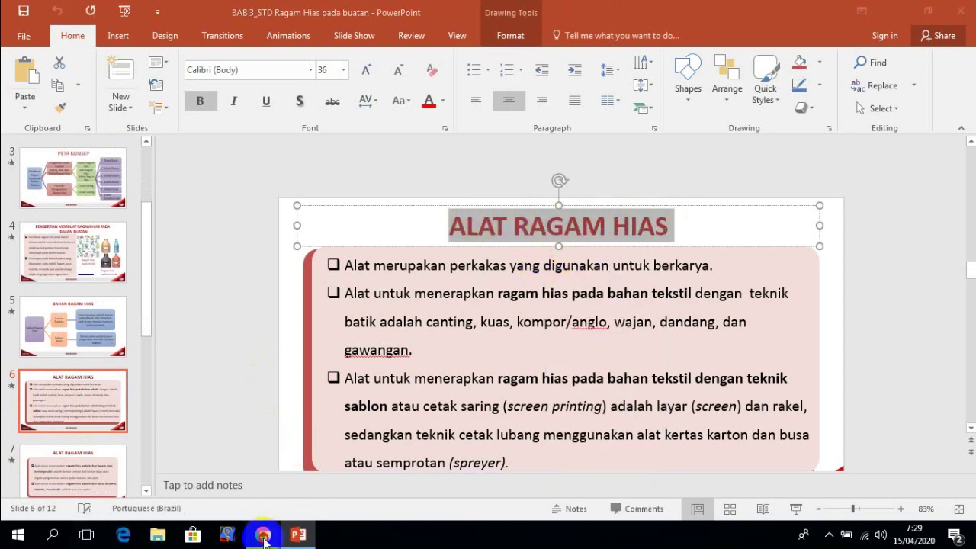
{"action": "left_click", "coordinate": [311, 476]}
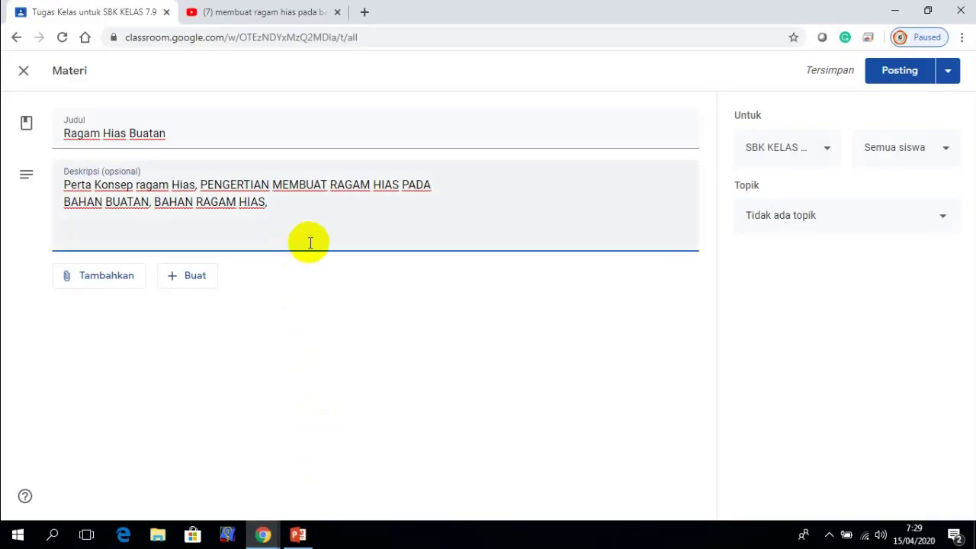
{"action": "key", "text": "ctrl+v"}
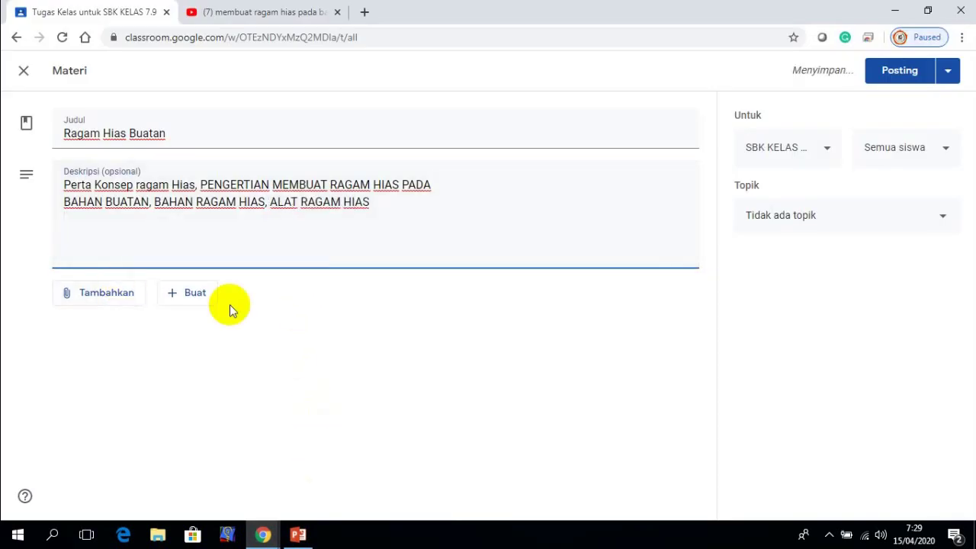
{"action": "left_click", "coordinate": [387, 205]}
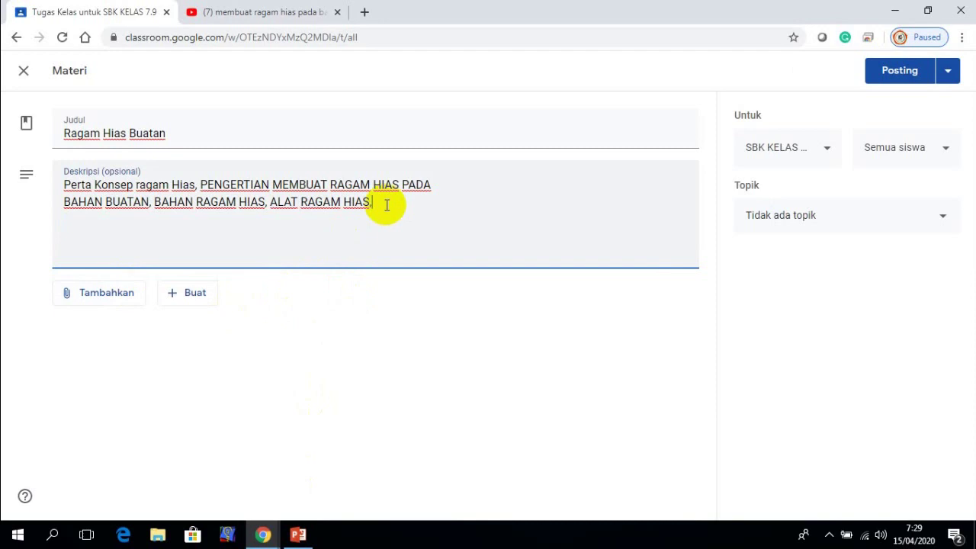
{"action": "type", "text": ","}
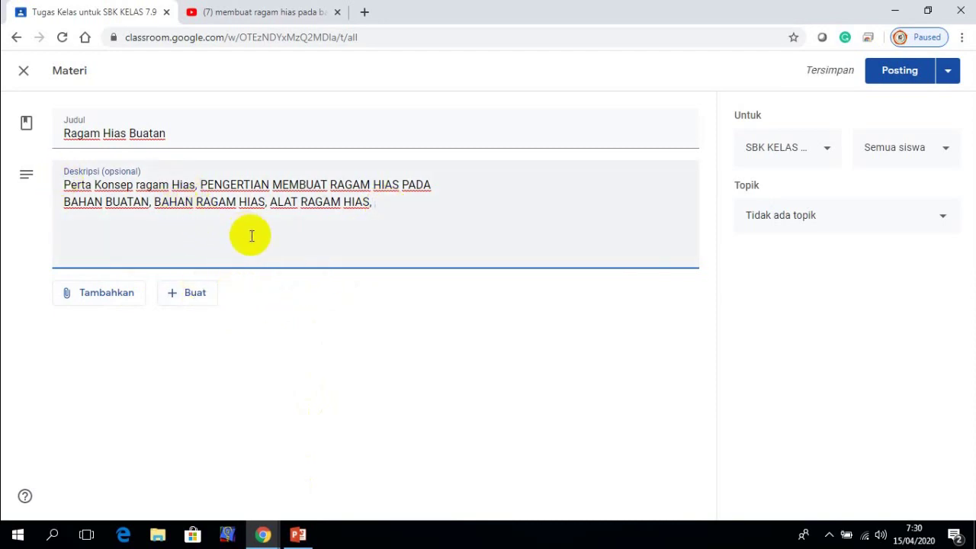
Step: Copy the slide 8 title "TEKNIK RAGAM HIAS" from the PowerPoint presentation and append it with a comma to the material's description in Classroom
{"action": "left_click", "coordinate": [298, 536]}
{"action": "left_click", "coordinate": [84, 460]}
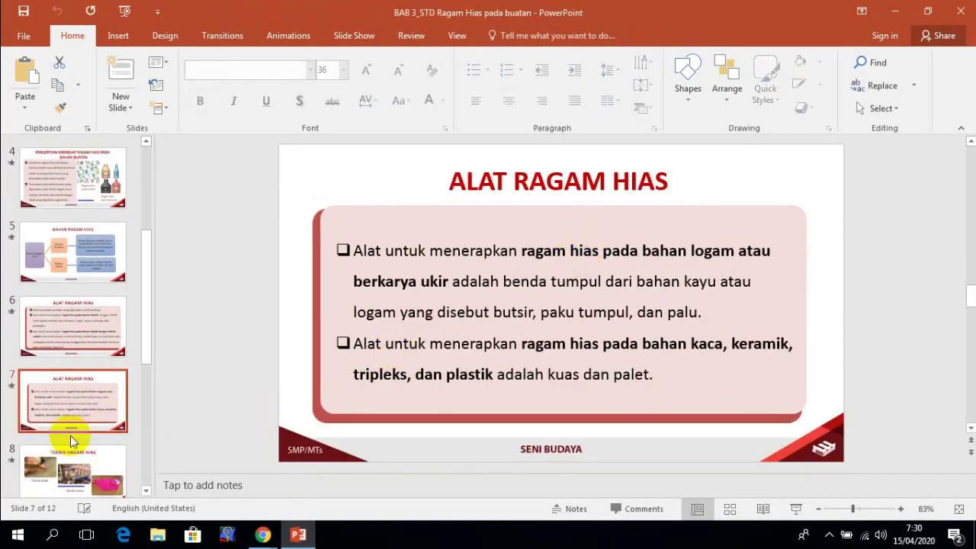
{"action": "left_click", "coordinate": [79, 472]}
{"action": "left_click", "coordinate": [678, 174]}
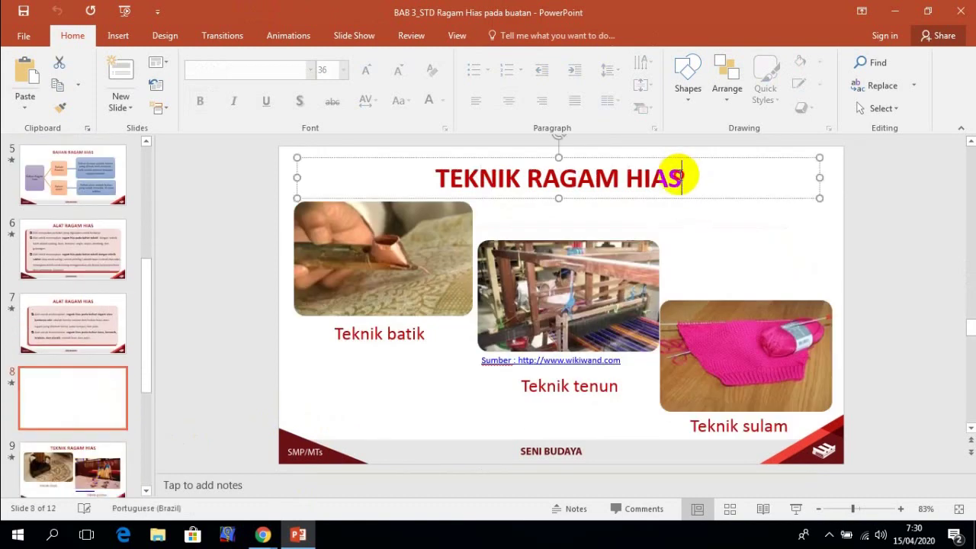
{"action": "left_click_drag", "start_coordinate": [678, 175], "coordinate": [467, 174]}
{"action": "right_click", "coordinate": [537, 176]}
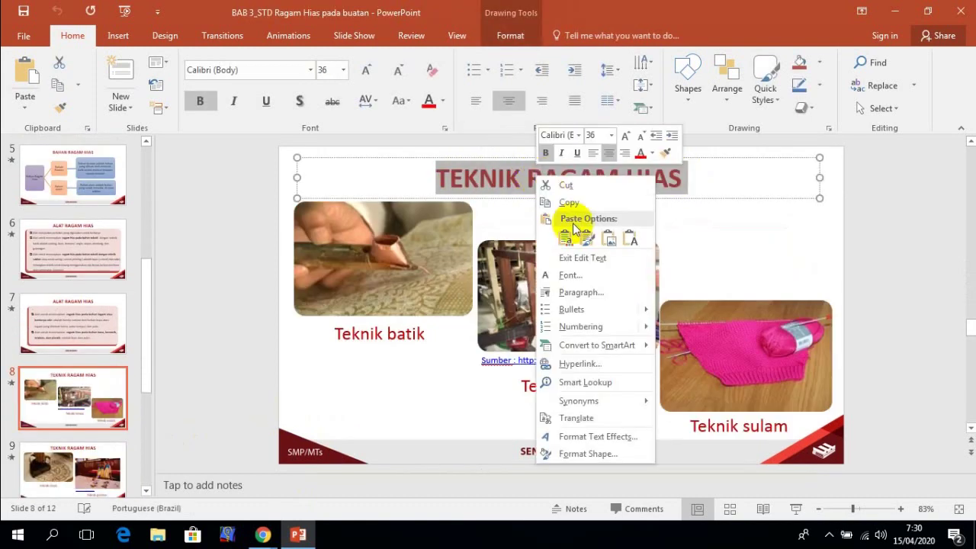
{"action": "left_click", "coordinate": [569, 203]}
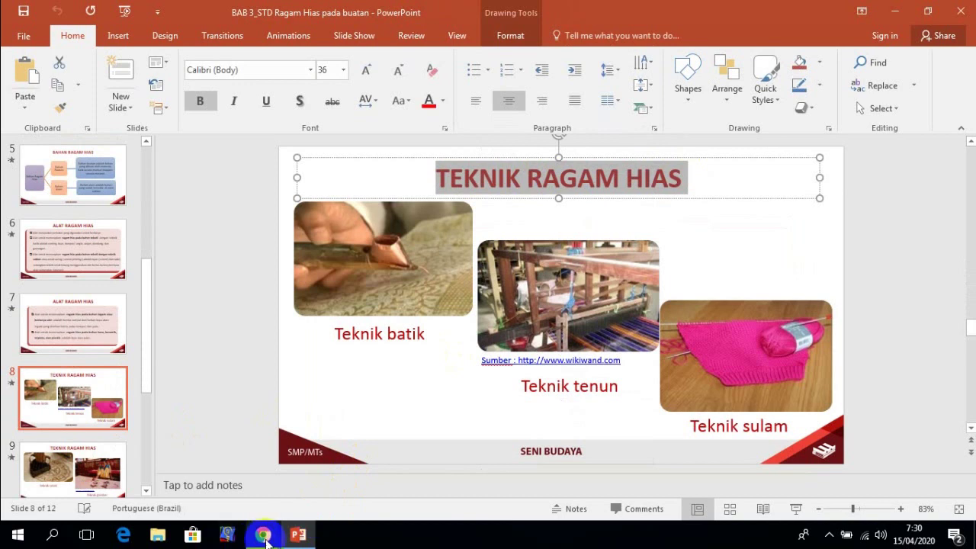
{"action": "mouse_move", "coordinate": [265, 537]}
{"action": "left_click", "coordinate": [309, 502]}
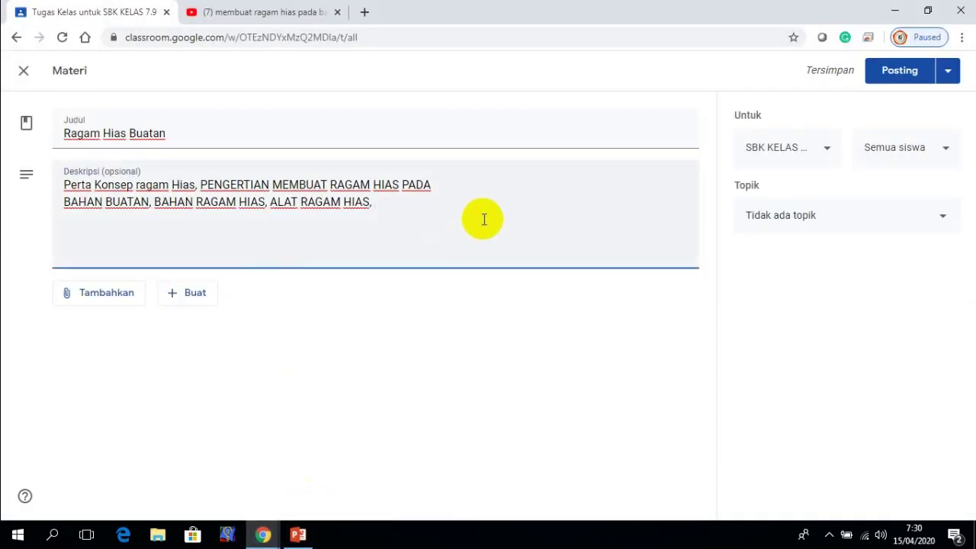
{"action": "key", "text": "ctrl+v"}
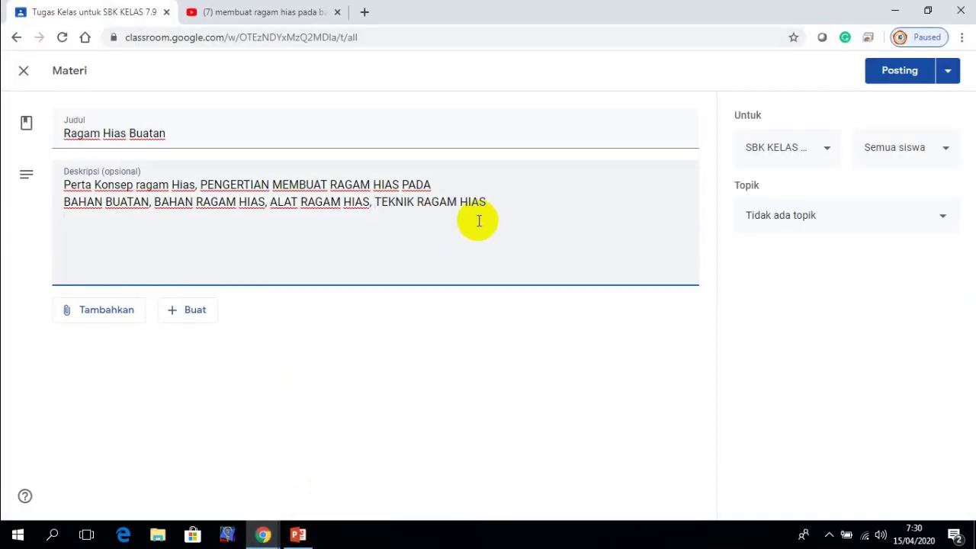
{"action": "left_click", "coordinate": [506, 207]}
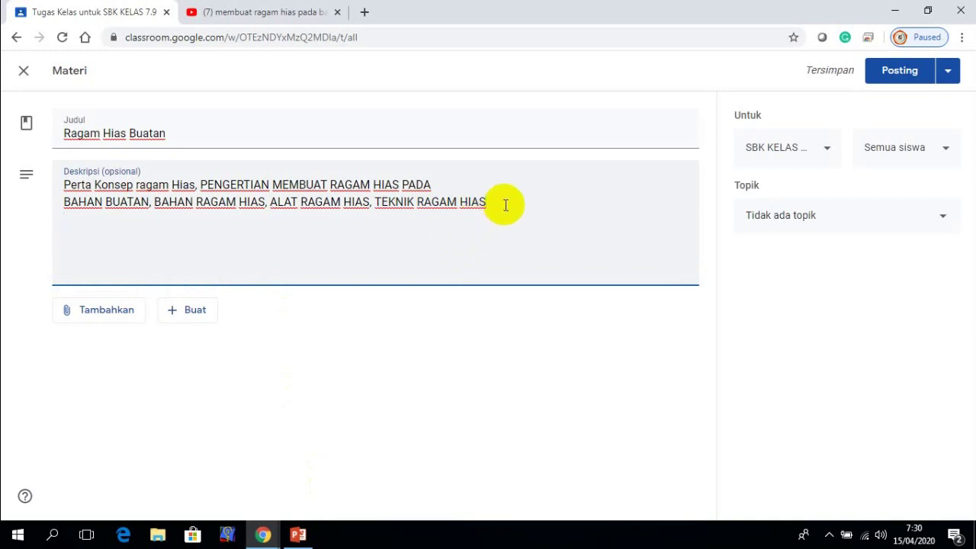
{"action": "type", "text": ","}
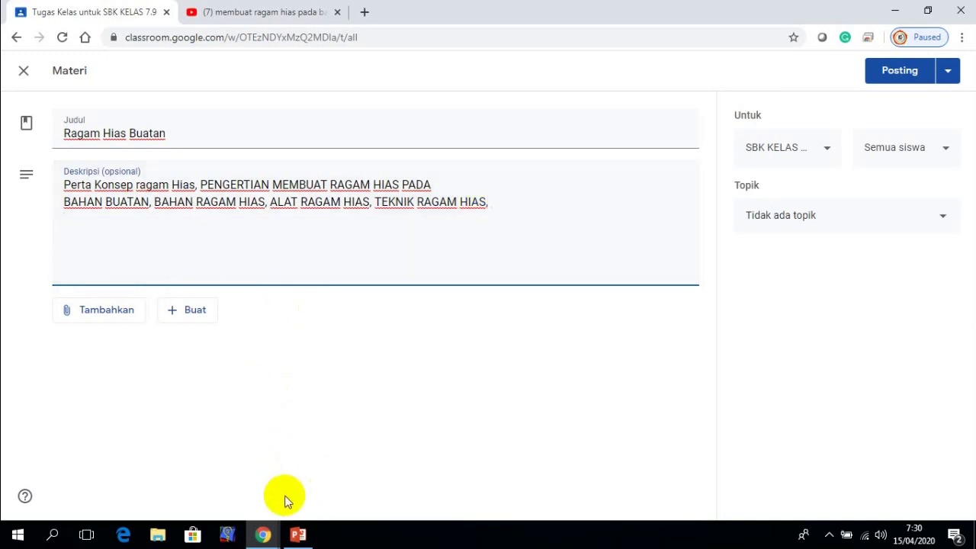
Step: Copy the slide 10 title "PROSEDUR MENGGAMBAR RAGAM HIAS" from PowerPoint and append it with a comma to the material's description in Classroom
{"action": "left_click", "coordinate": [294, 538]}
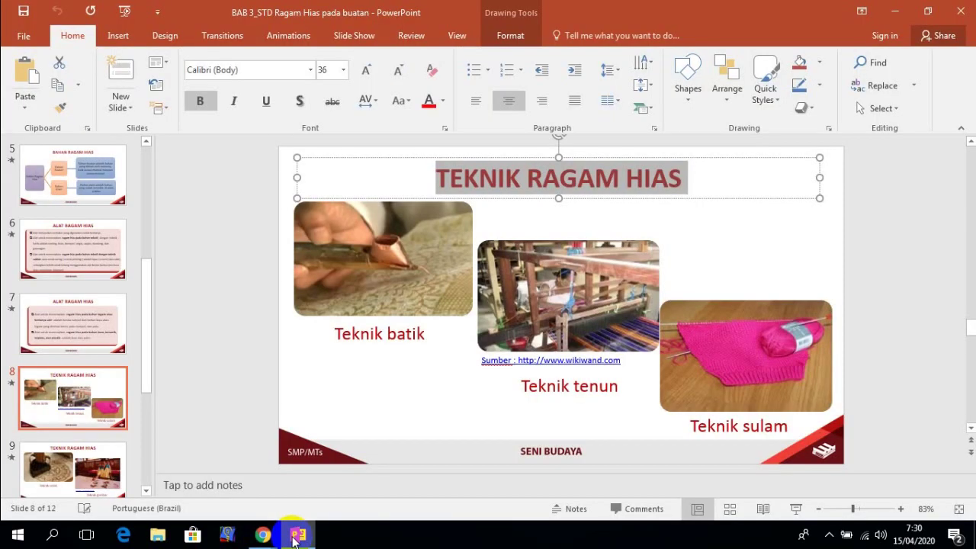
{"action": "left_click", "coordinate": [84, 412]}
{"action": "scroll", "coordinate": [81, 424], "scroll_direction": "down", "scroll_amount": 2}
{"action": "left_click", "coordinate": [83, 416]}
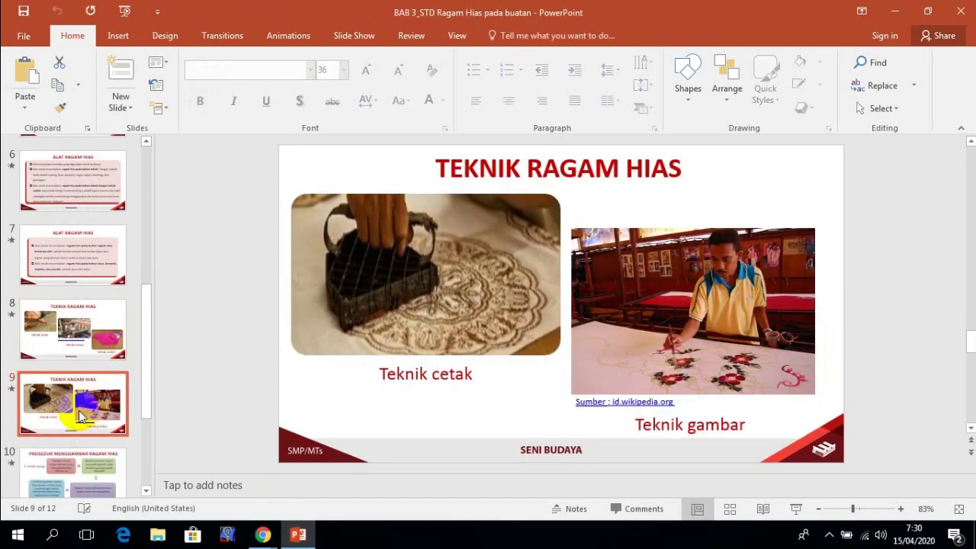
{"action": "left_click", "coordinate": [67, 468]}
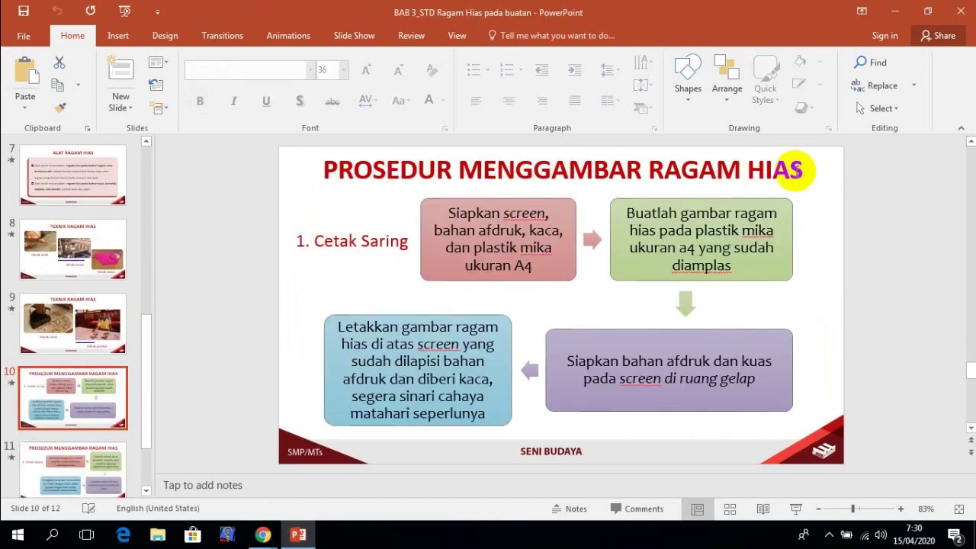
{"action": "left_click_drag", "start_coordinate": [798, 164], "coordinate": [471, 169]}
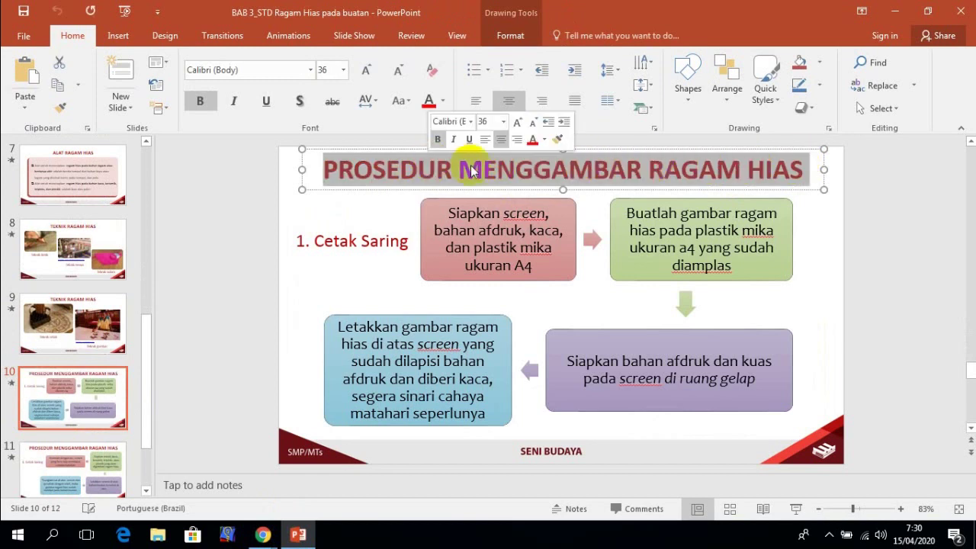
{"action": "right_click", "coordinate": [471, 170]}
{"action": "left_click", "coordinate": [532, 192]}
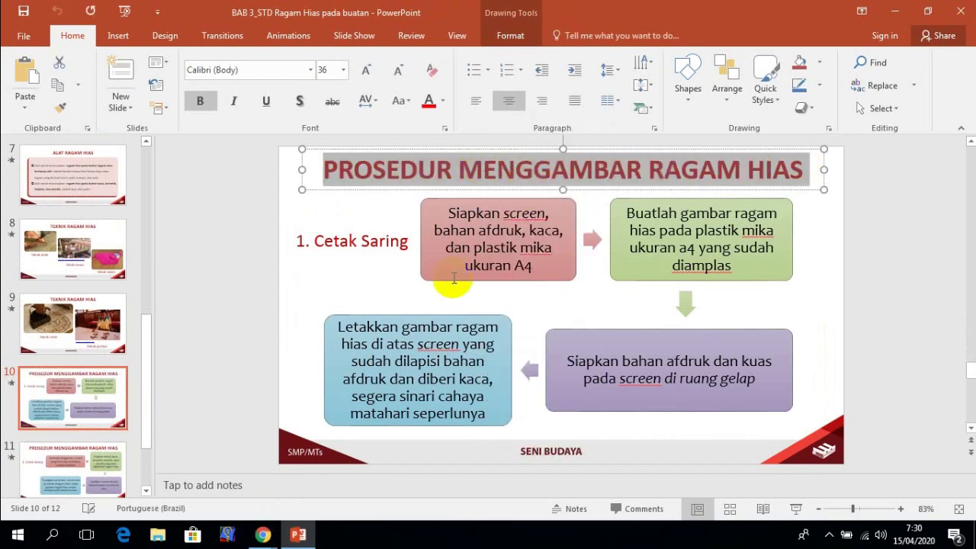
{"action": "mouse_move", "coordinate": [263, 534]}
{"action": "left_click", "coordinate": [321, 450]}
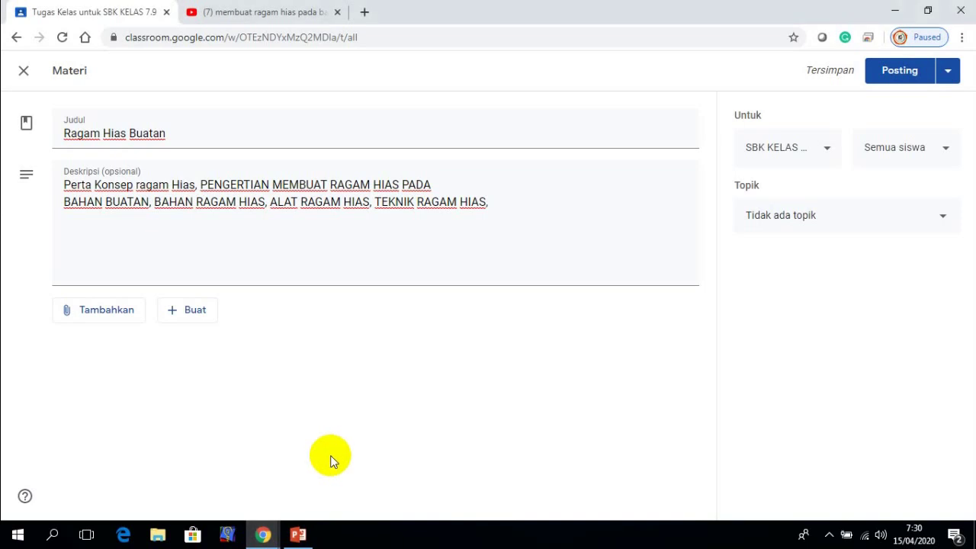
{"action": "key", "text": "ctrl+v"}
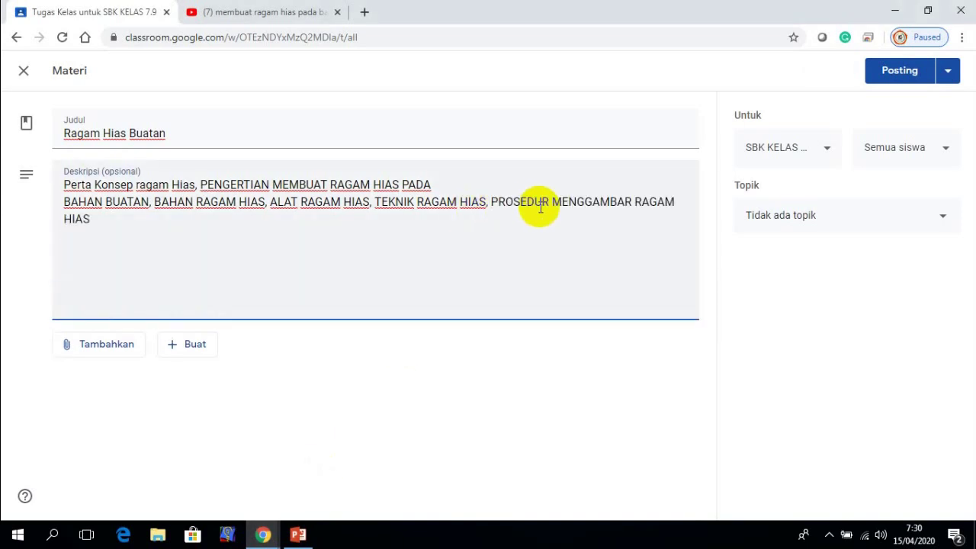
{"action": "key", "text": "BackSpace"}
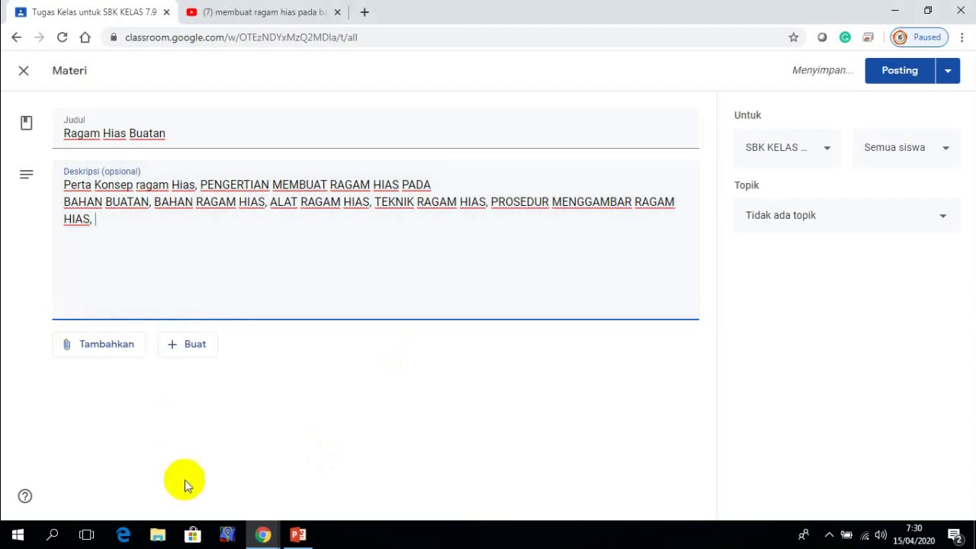
Step: Check slides 11 and 12 in PowerPoint for further headings, minimise the presentation, and return to the material's description in Classroom
{"action": "left_click", "coordinate": [298, 535]}
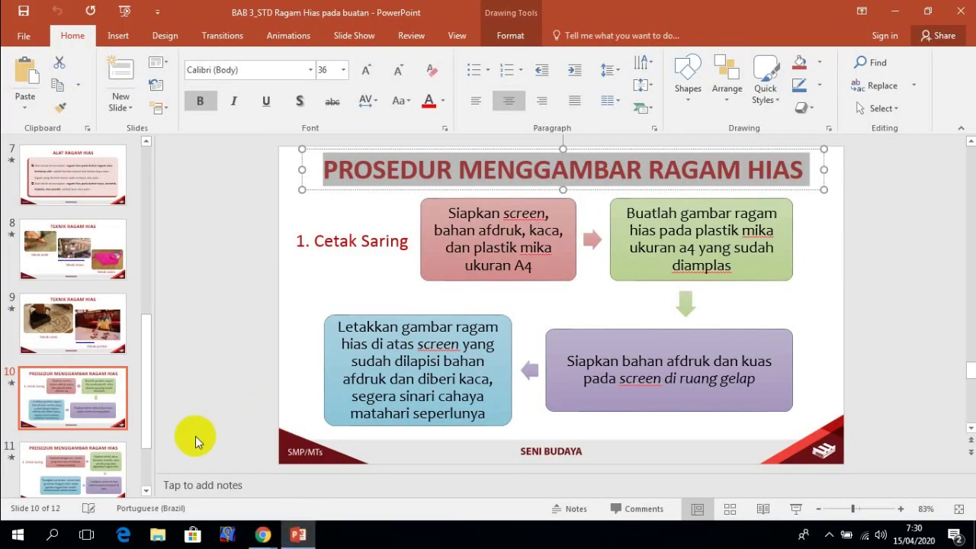
{"action": "left_click", "coordinate": [98, 475]}
{"action": "scroll", "coordinate": [123, 430], "scroll_direction": "down", "scroll_amount": 2}
{"action": "scroll", "coordinate": [124, 429], "scroll_direction": "down", "scroll_amount": 1}
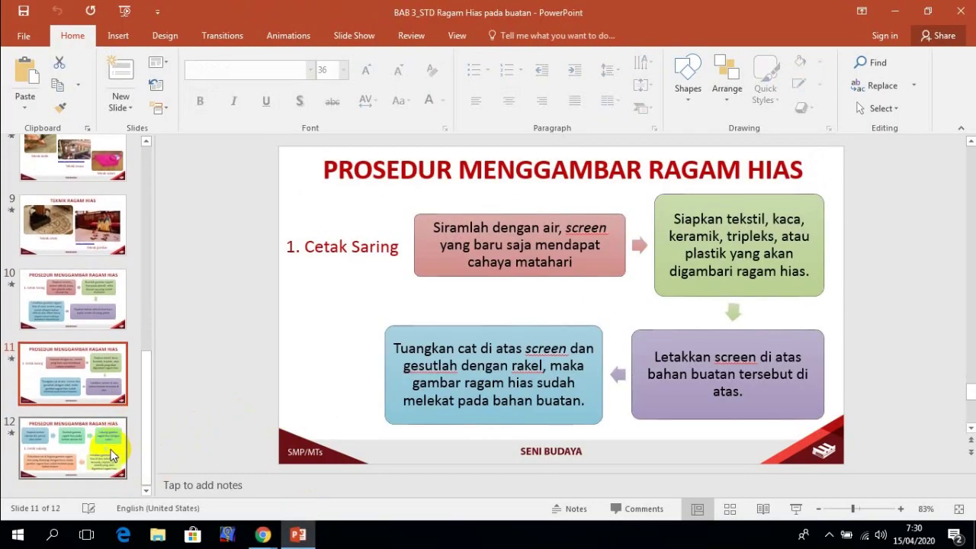
{"action": "scroll", "coordinate": [205, 203], "scroll_direction": "up", "scroll_amount": 1}
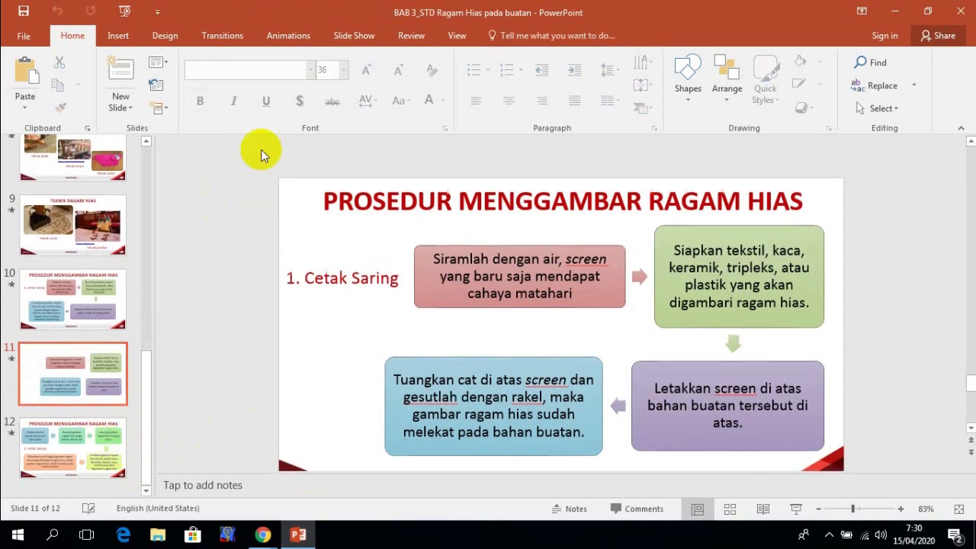
{"action": "left_click", "coordinate": [895, 11]}
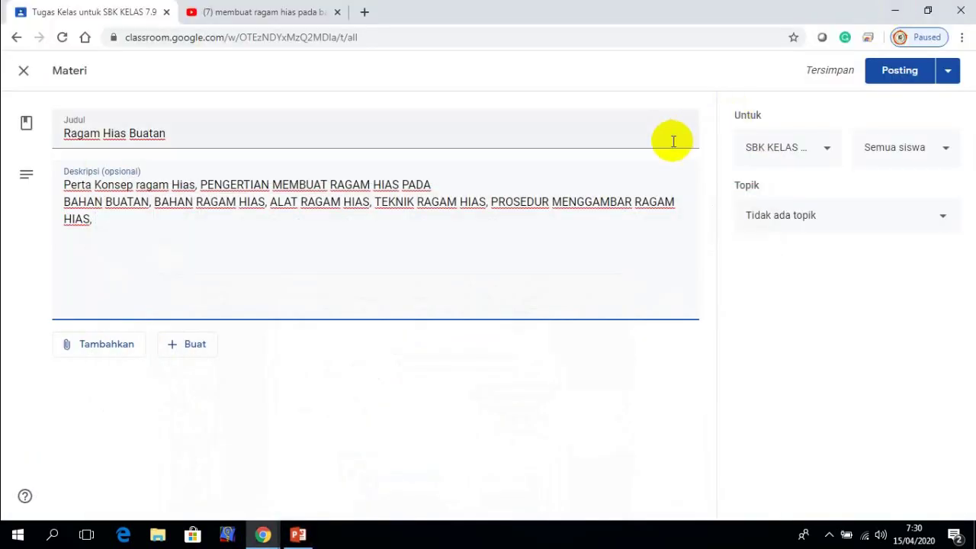
{"action": "left_click", "coordinate": [298, 254]}
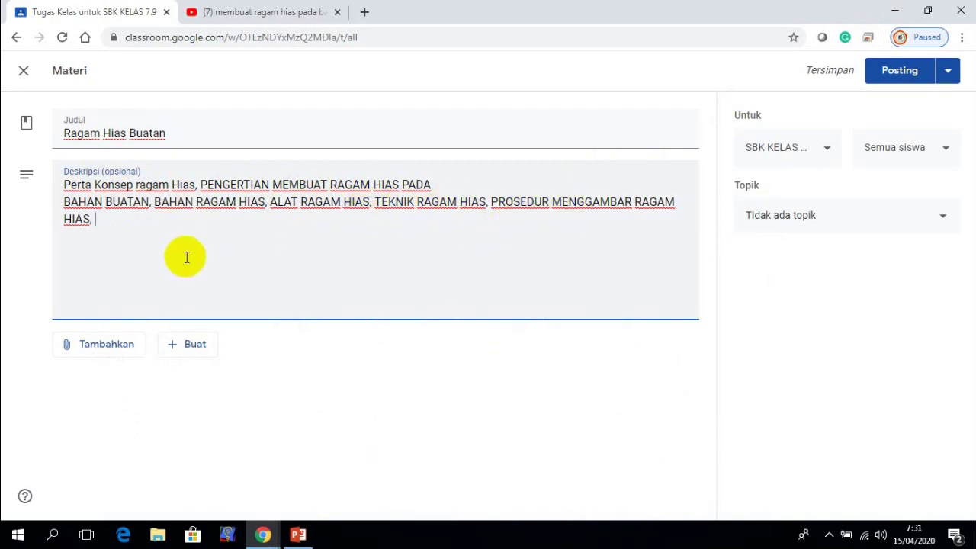
Step: Upload "BAB 3_STD Ragam Hias pada buatan.pptx" from the desktop as a file attachment to the material
{"action": "left_click", "coordinate": [114, 345]}
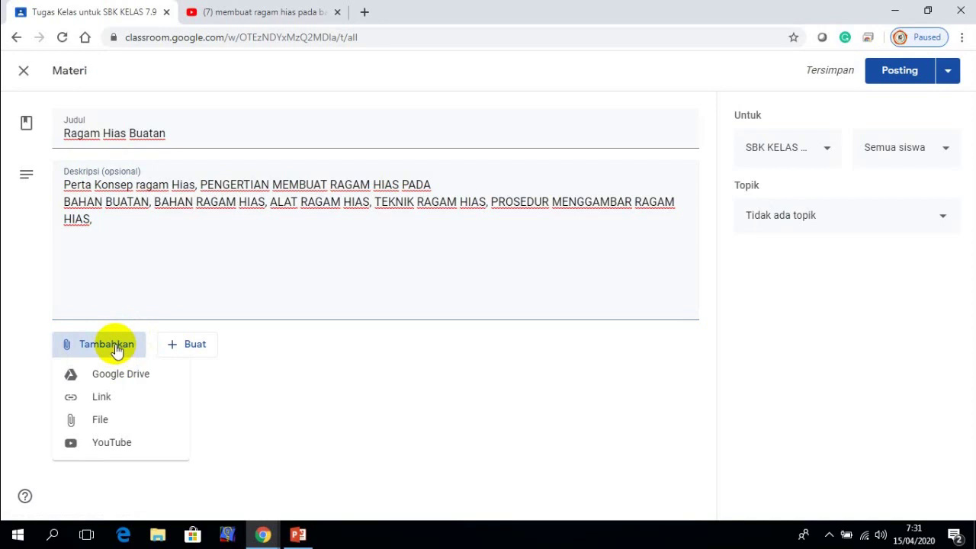
{"action": "left_click", "coordinate": [103, 420]}
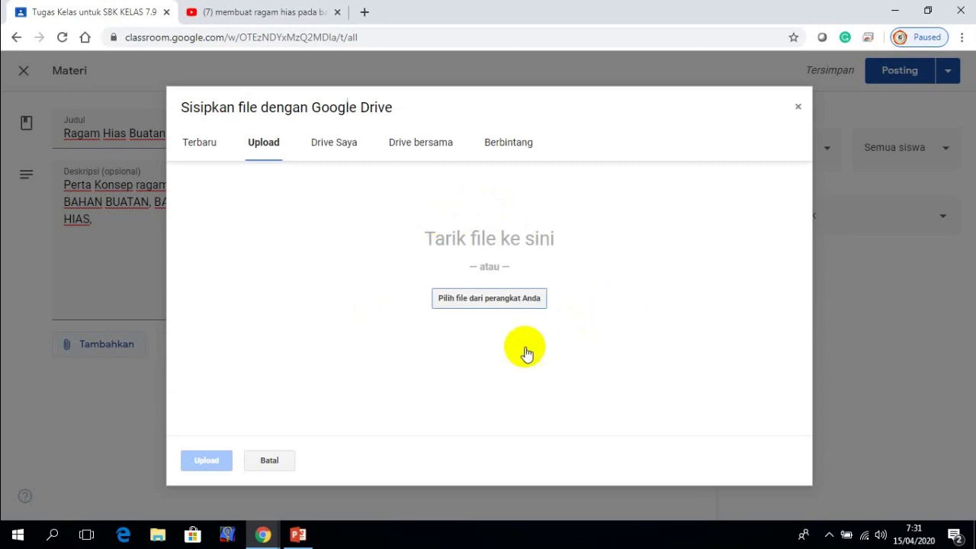
{"action": "left_click", "coordinate": [470, 301]}
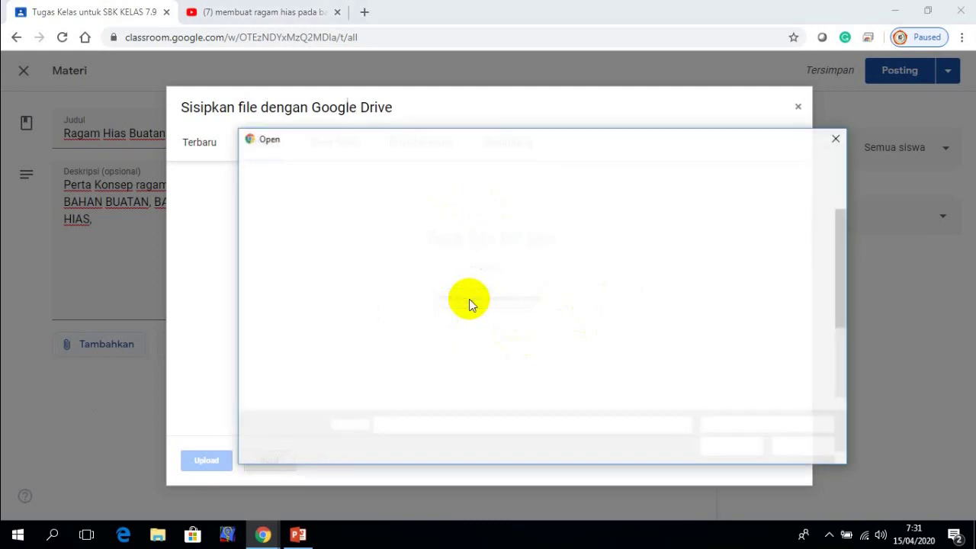
{"action": "scroll", "coordinate": [489, 299], "scroll_direction": "down", "scroll_amount": 1}
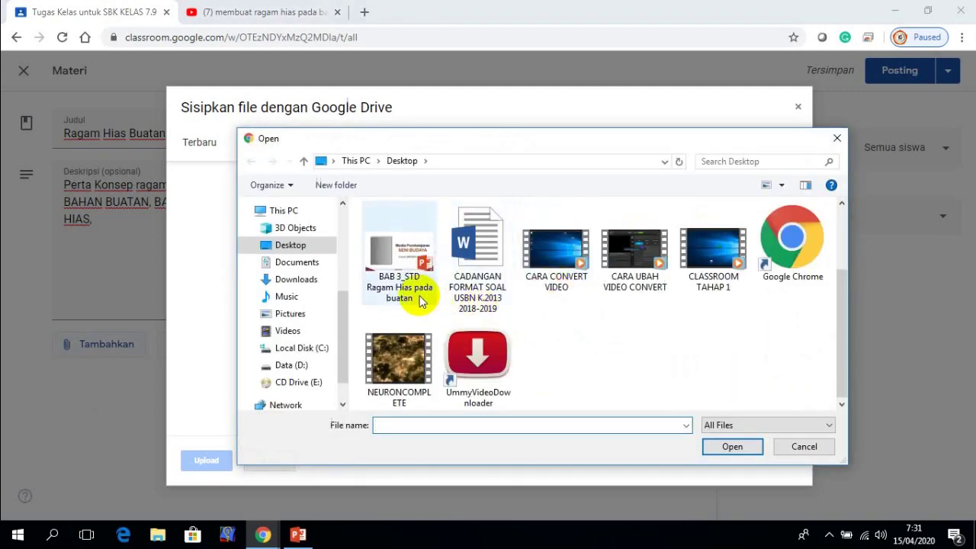
{"action": "left_click", "coordinate": [395, 296]}
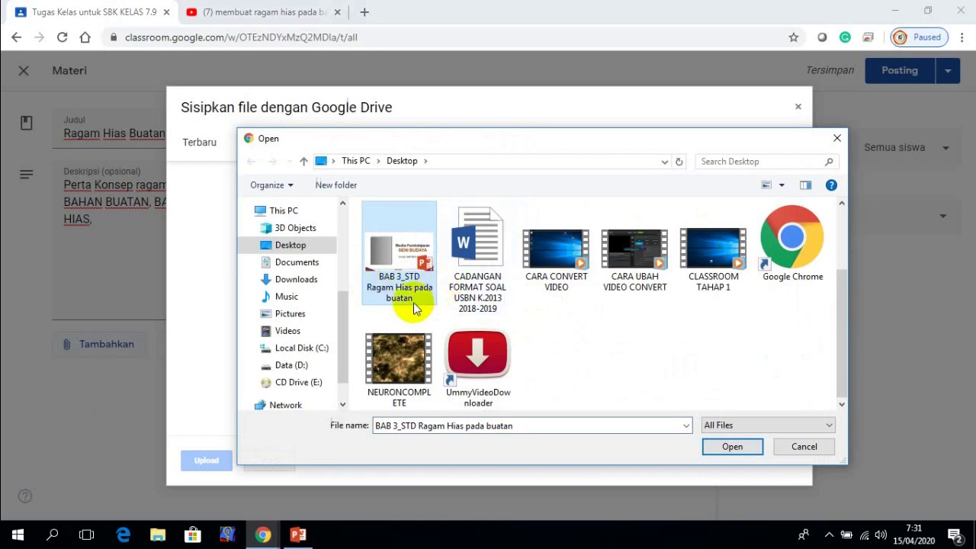
{"action": "left_click", "coordinate": [725, 447]}
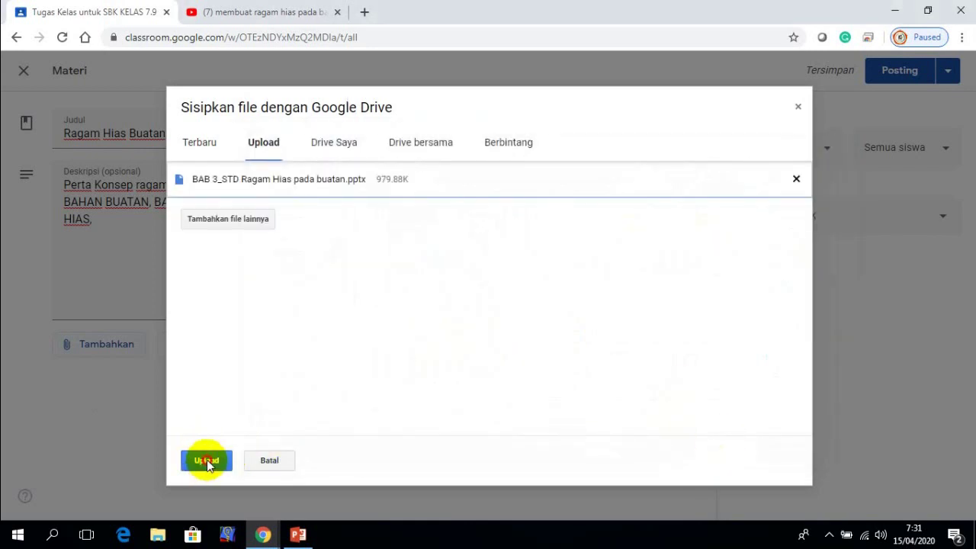
{"action": "left_click", "coordinate": [207, 461]}
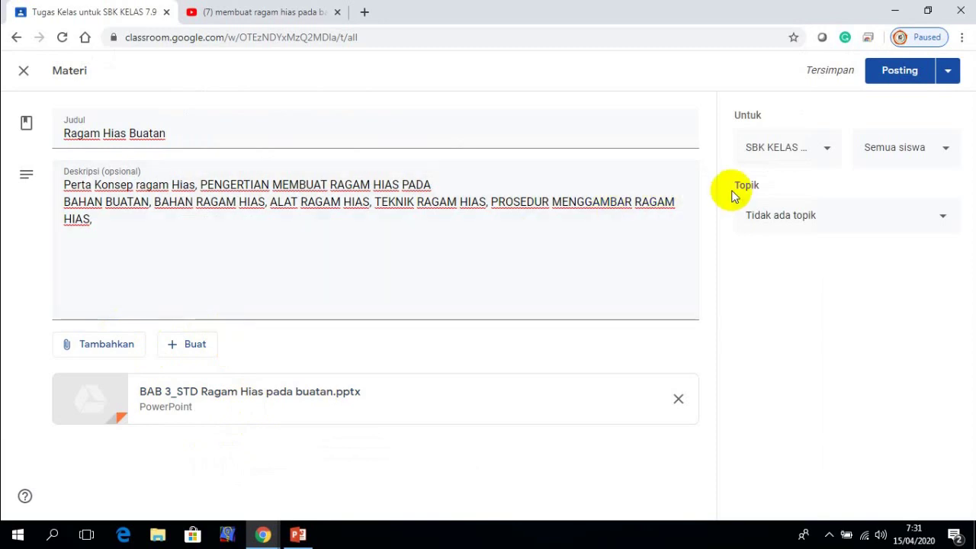
Step: Add SBK KELAS 7.1 through 7.8 as recipients of the Ragam Hias Buatan material and post it
{"action": "left_click", "coordinate": [829, 149]}
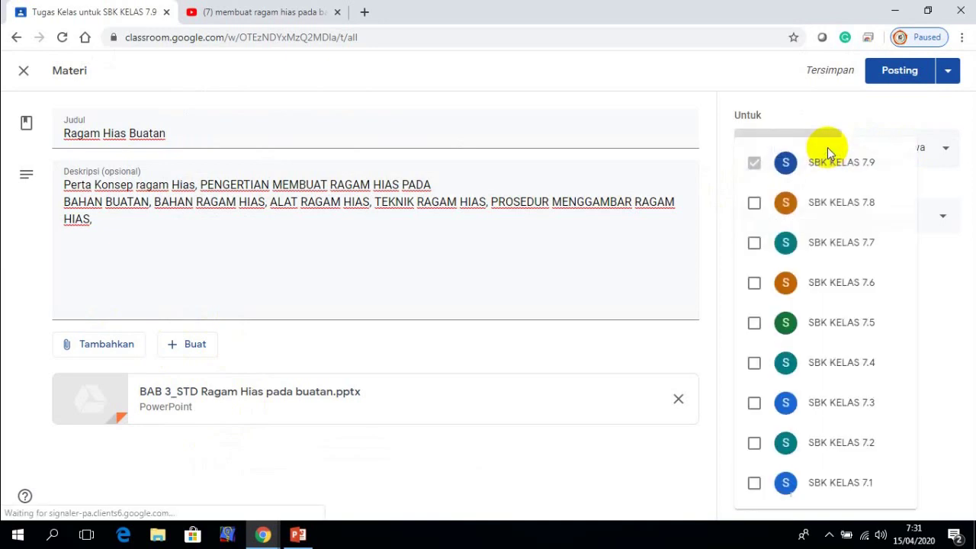
{"action": "left_click", "coordinate": [754, 205]}
{"action": "left_click", "coordinate": [753, 246]}
{"action": "left_click", "coordinate": [753, 285]}
{"action": "left_click", "coordinate": [754, 324]}
{"action": "left_click", "coordinate": [753, 363]}
{"action": "left_click", "coordinate": [755, 406]}
{"action": "left_click", "coordinate": [757, 446]}
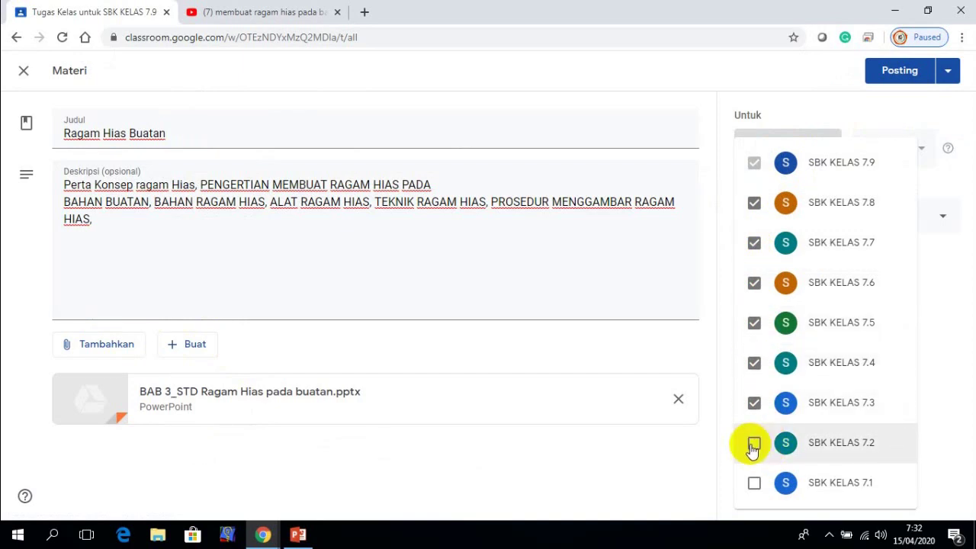
{"action": "left_click", "coordinate": [755, 486]}
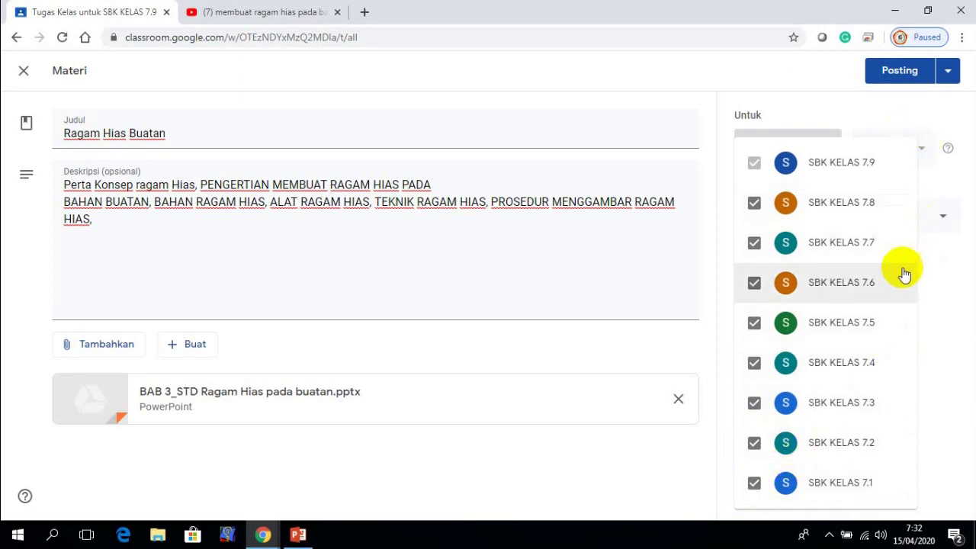
{"action": "left_click", "coordinate": [904, 72]}
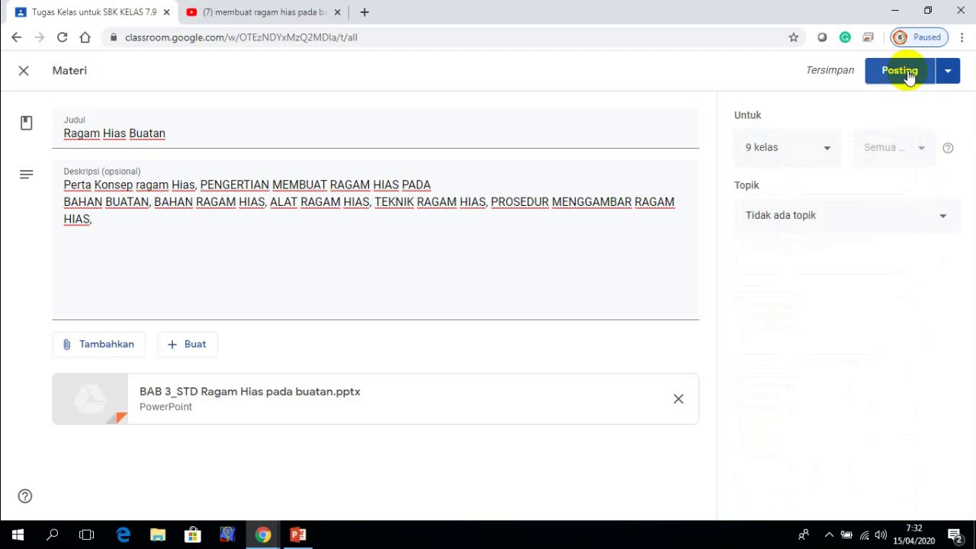
{"action": "left_click", "coordinate": [908, 72]}
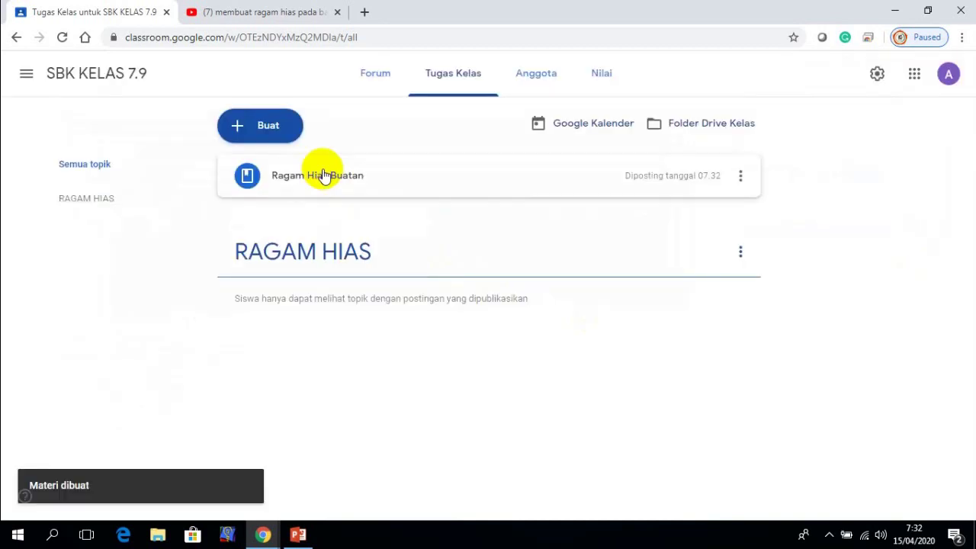
Step: Move the Ragam Hias Buatan material under the RAGAM HIAS topic in the SBK KELAS 7.9 classwork
{"action": "left_click", "coordinate": [280, 177]}
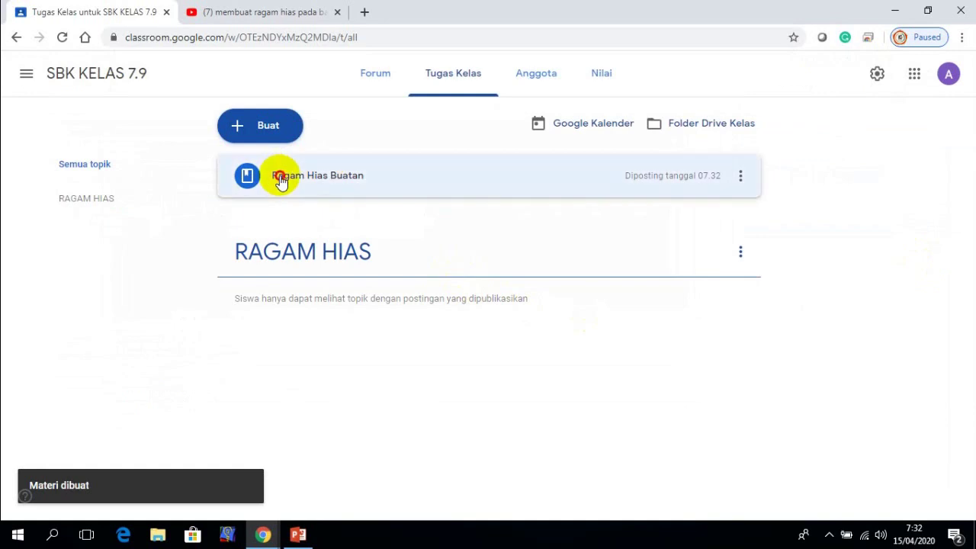
{"action": "left_click_drag", "start_coordinate": [280, 180], "coordinate": [465, 315]}
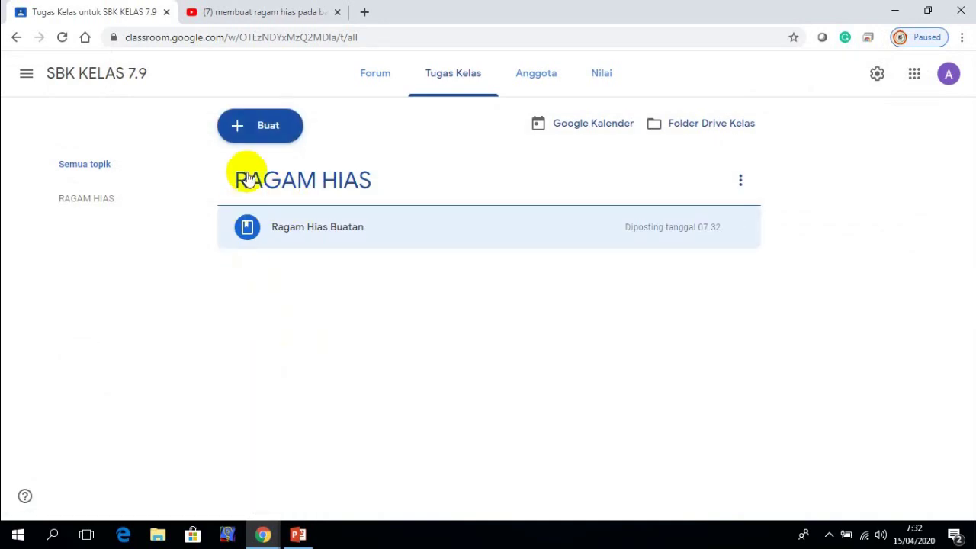
{"action": "left_click", "coordinate": [260, 130]}
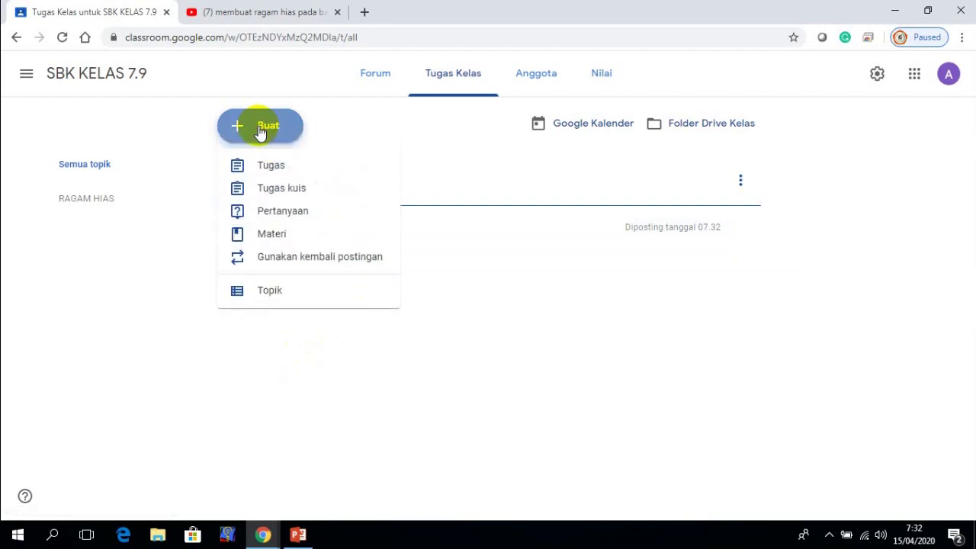
{"action": "left_click", "coordinate": [280, 236]}
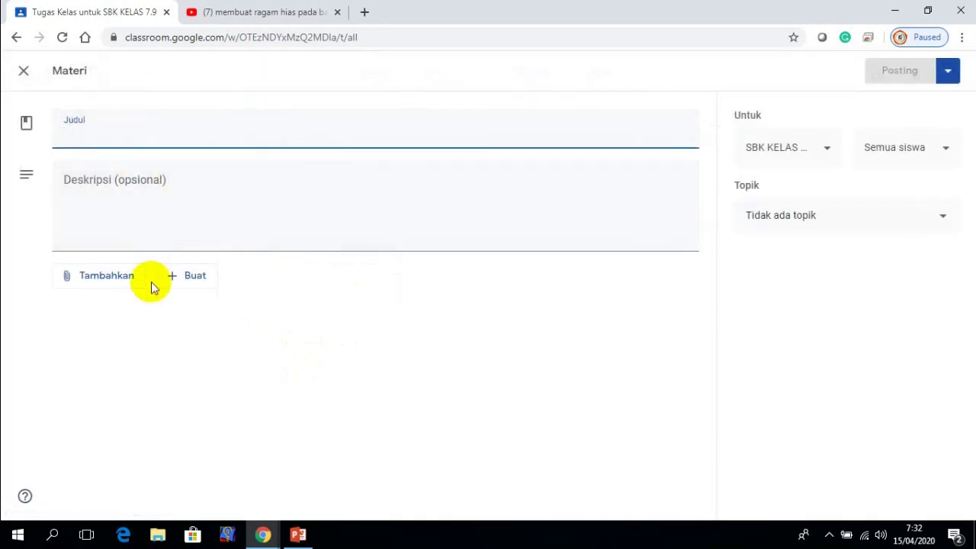
{"action": "left_click", "coordinate": [21, 74]}
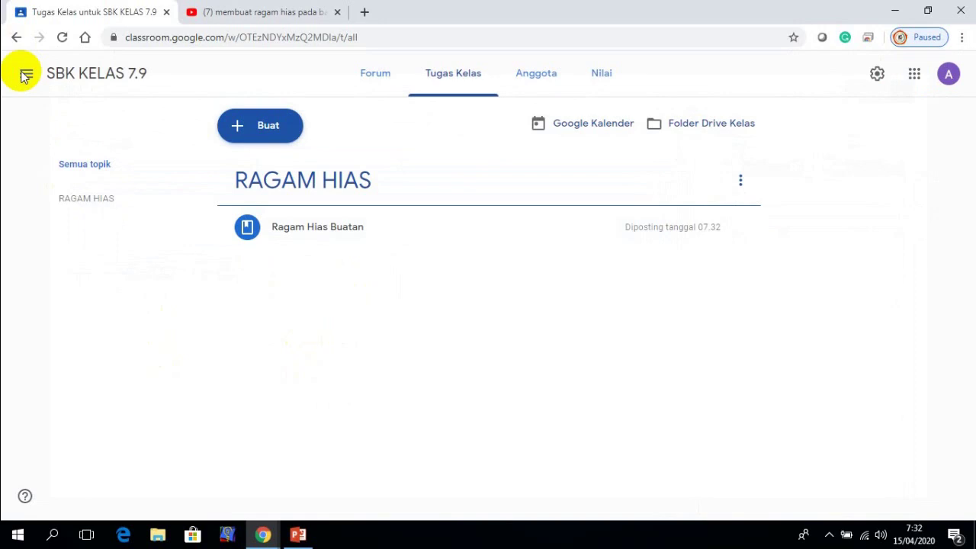
Step: Expand the posted Ragam Hias Buatan material and examine its attached PowerPoint file in the preview and printable version
{"action": "left_click", "coordinate": [315, 227]}
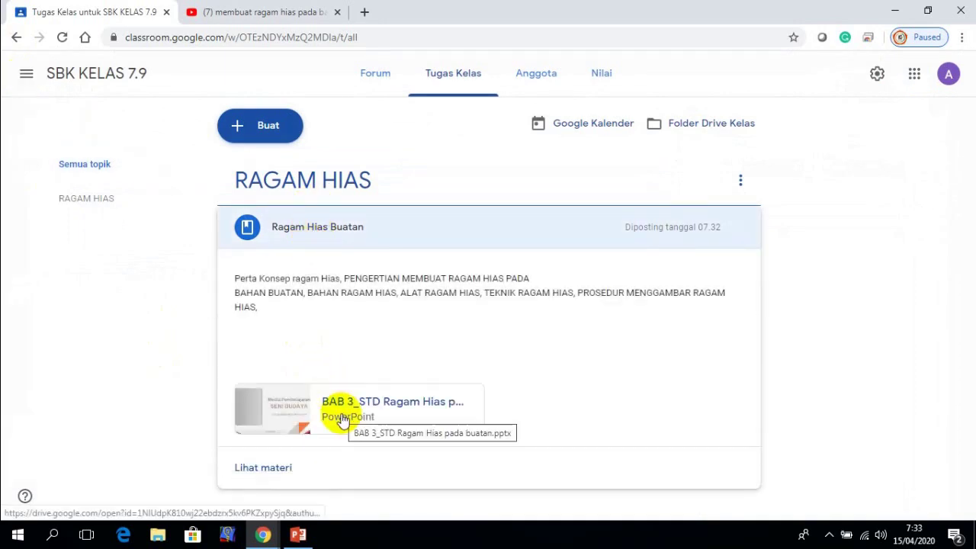
{"action": "left_click", "coordinate": [343, 421]}
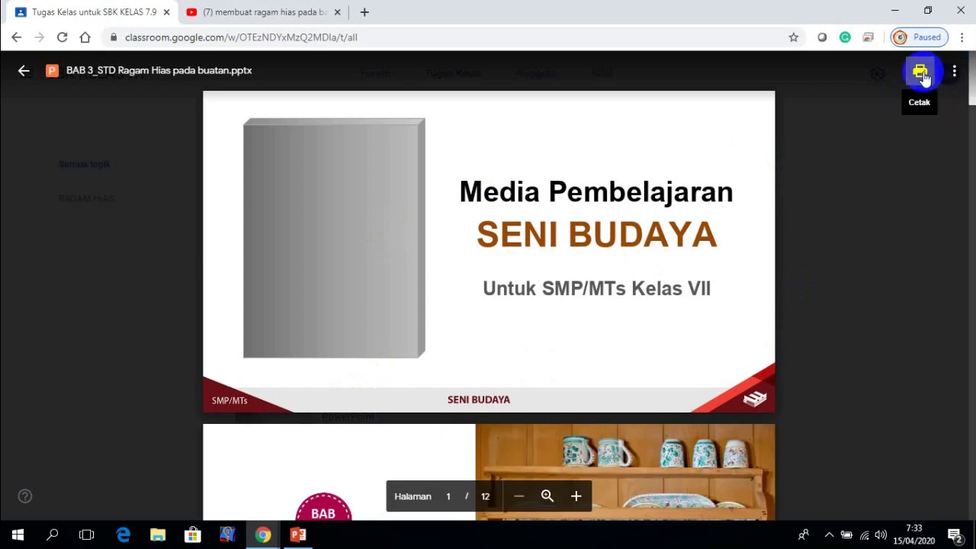
{"action": "left_click", "coordinate": [920, 72]}
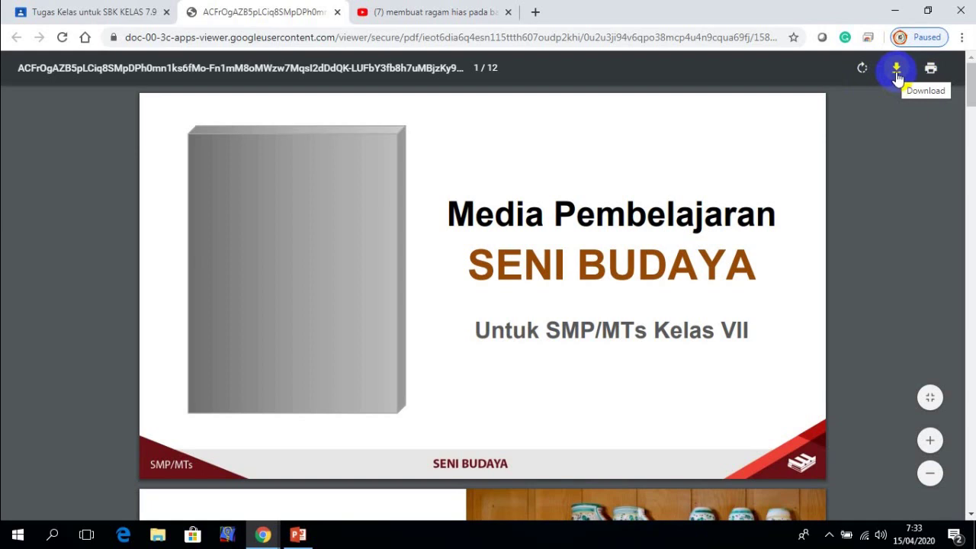
{"action": "scroll", "coordinate": [562, 196], "scroll_direction": "down", "scroll_amount": 2}
{"action": "scroll", "coordinate": [562, 212], "scroll_direction": "up", "scroll_amount": 2}
{"action": "scroll", "coordinate": [561, 210], "scroll_direction": "down", "scroll_amount": 3}
{"action": "scroll", "coordinate": [553, 225], "scroll_direction": "up", "scroll_amount": 3}
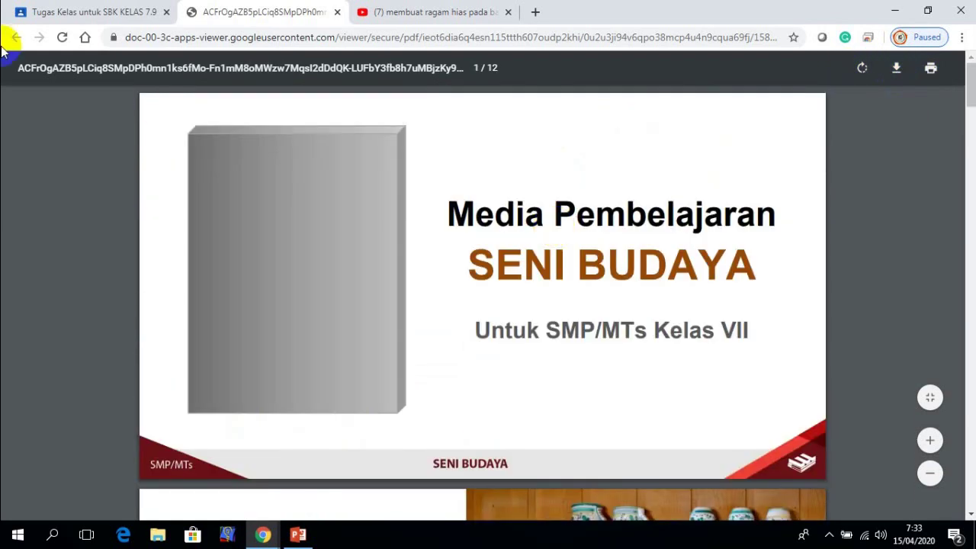
Step: Return to the Classroom browser tab, close the attachment preview, and go to the overview of all classes
{"action": "left_click", "coordinate": [72, 13]}
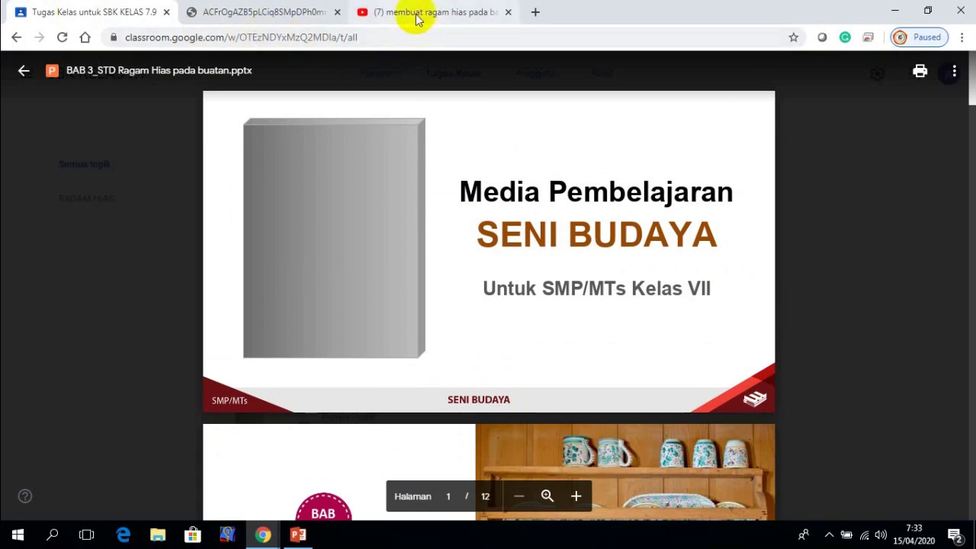
{"action": "left_click", "coordinate": [24, 74]}
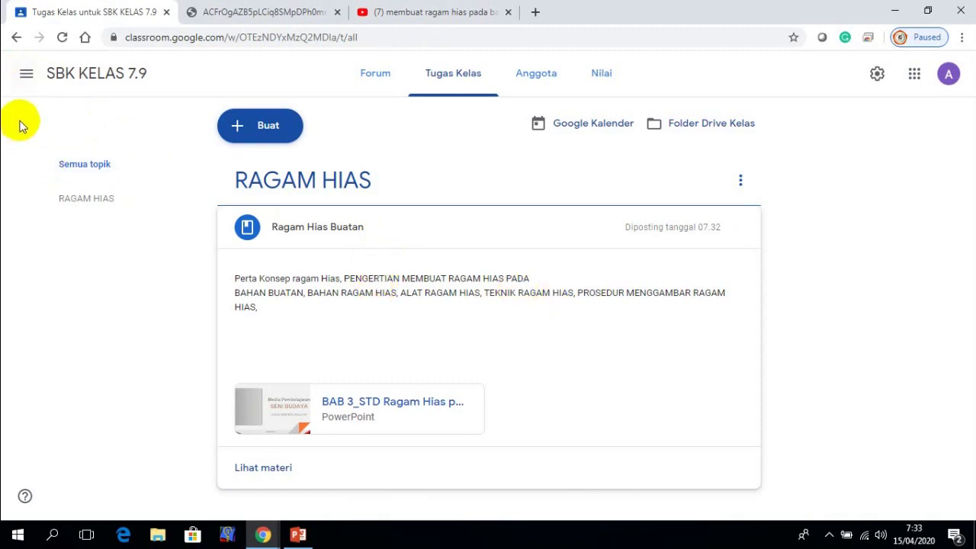
{"action": "left_click", "coordinate": [26, 76]}
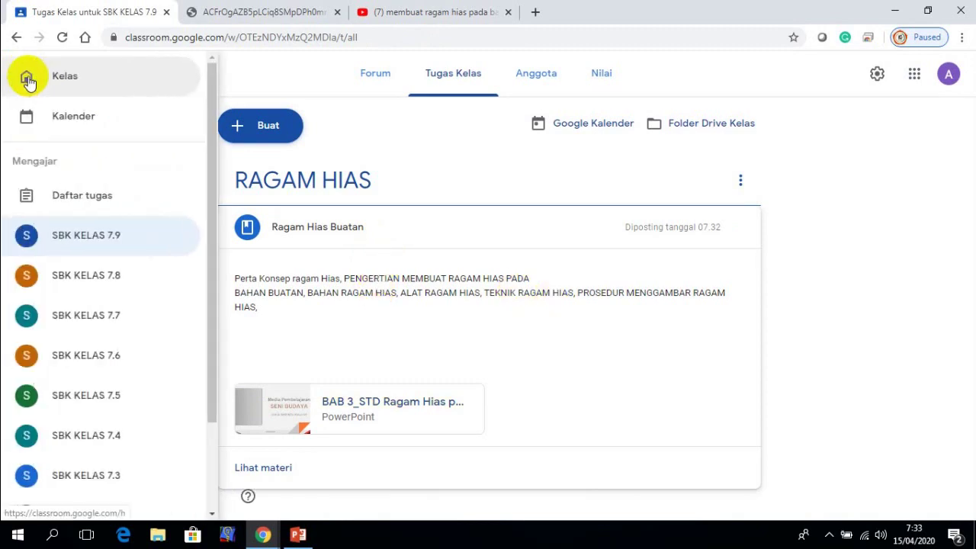
{"action": "left_click", "coordinate": [28, 79]}
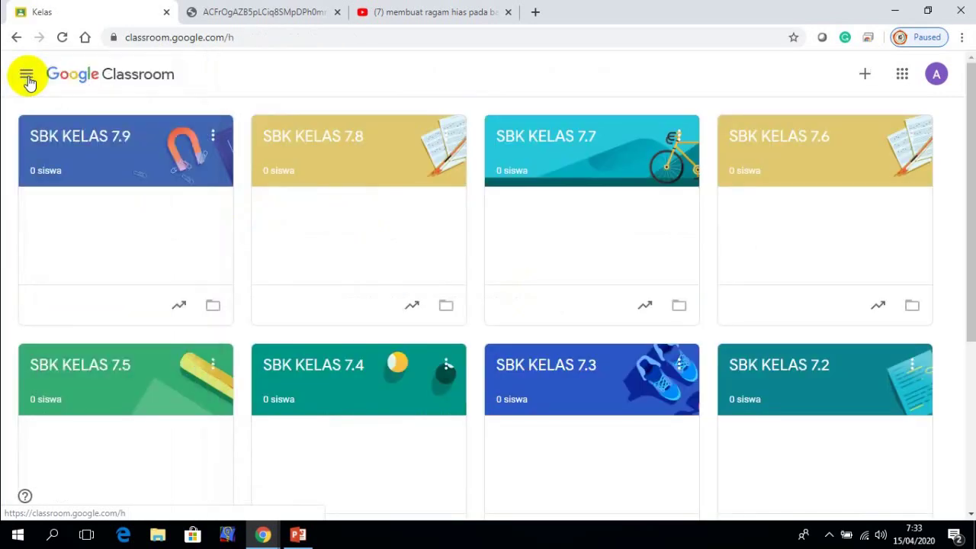
Step: Check the forum and classwork of SBK KELAS 7.8 for the Ragam Hias Buatan material, dismissing the tips
{"action": "left_click", "coordinate": [25, 74]}
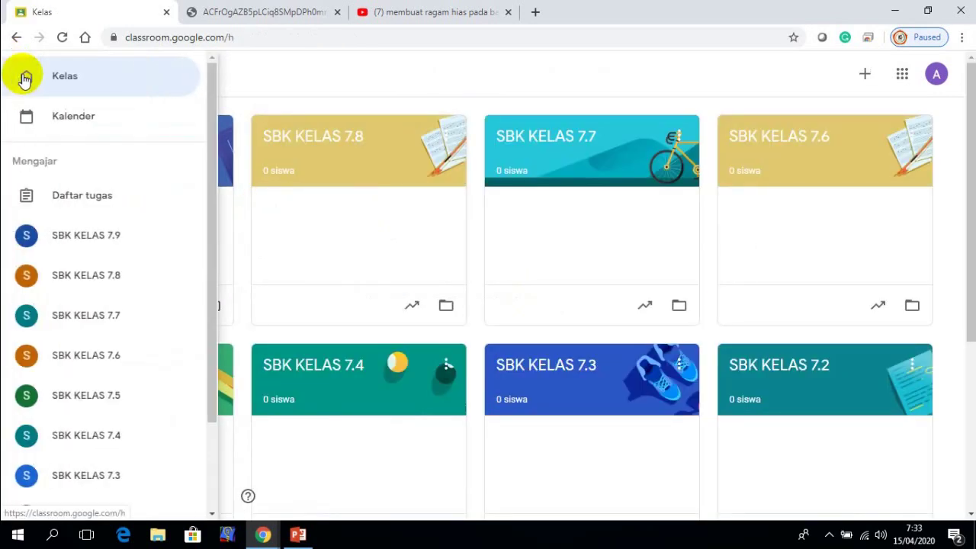
{"action": "left_click", "coordinate": [46, 279]}
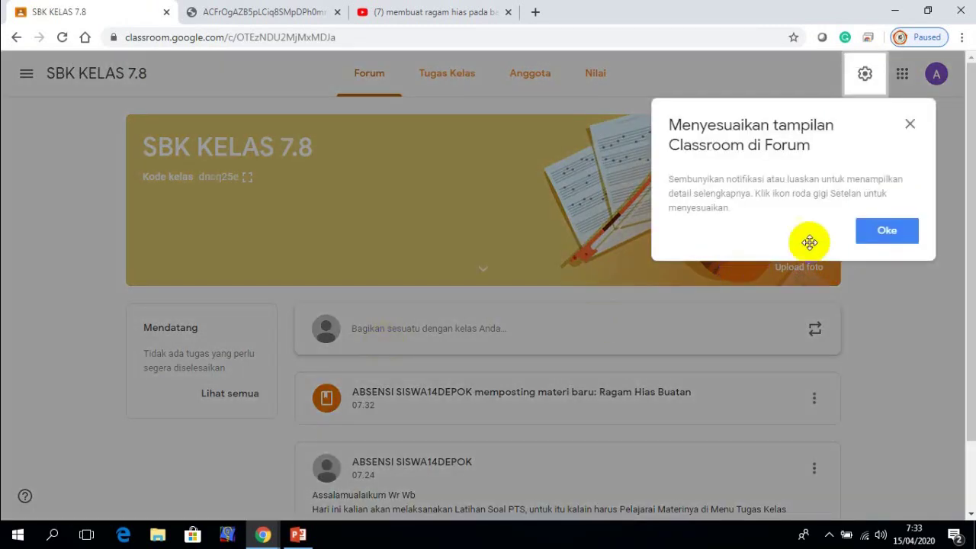
{"action": "left_click", "coordinate": [887, 233]}
{"action": "scroll", "coordinate": [679, 320], "scroll_direction": "down", "scroll_amount": 1}
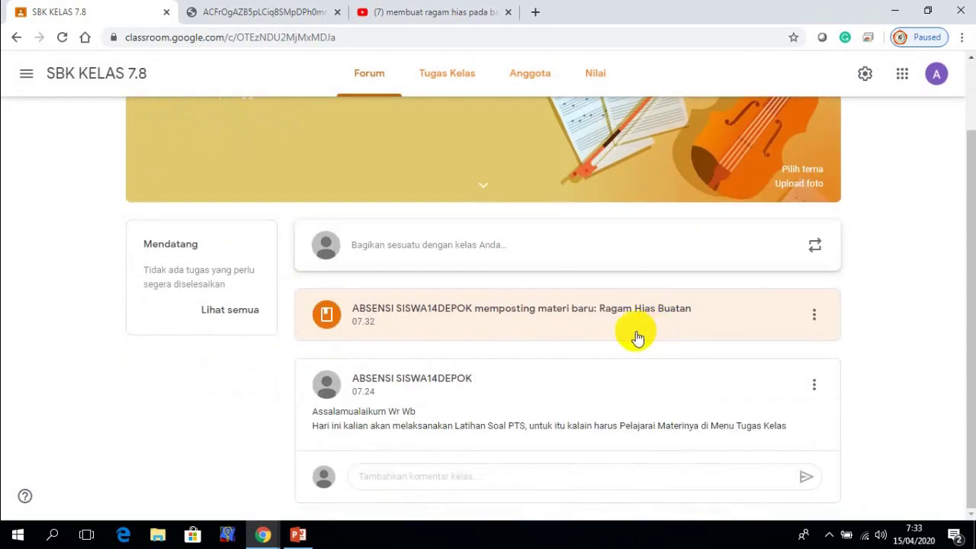
{"action": "scroll", "coordinate": [637, 338], "scroll_direction": "up", "scroll_amount": 1}
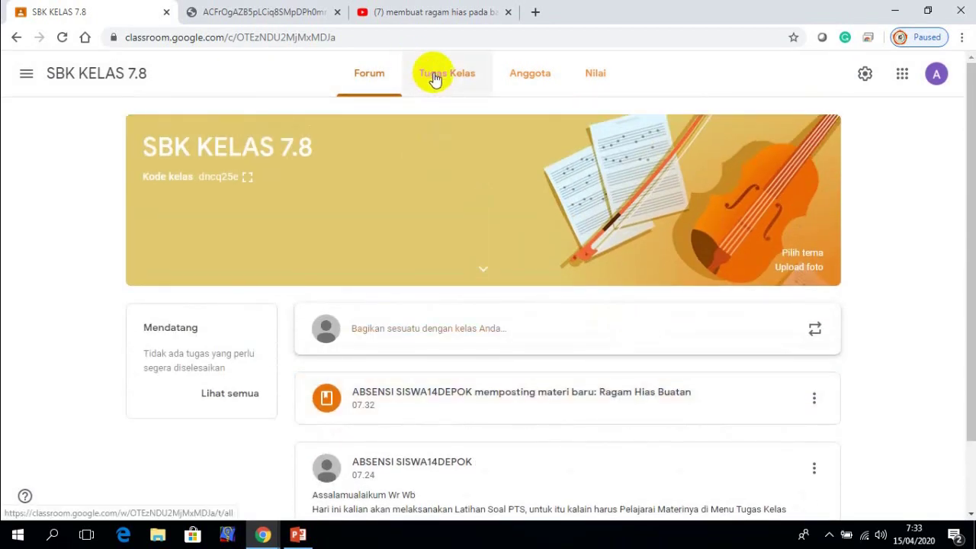
{"action": "left_click", "coordinate": [433, 77]}
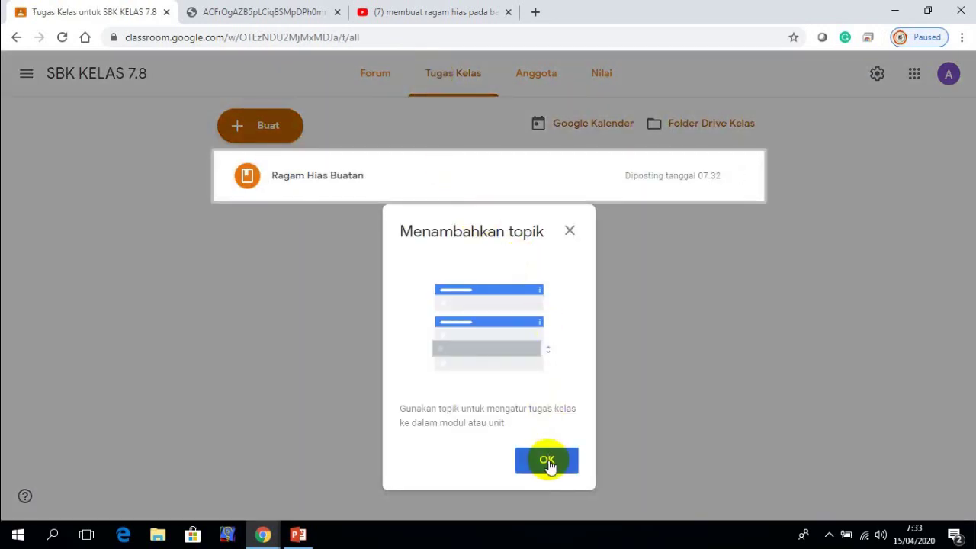
{"action": "left_click", "coordinate": [548, 461]}
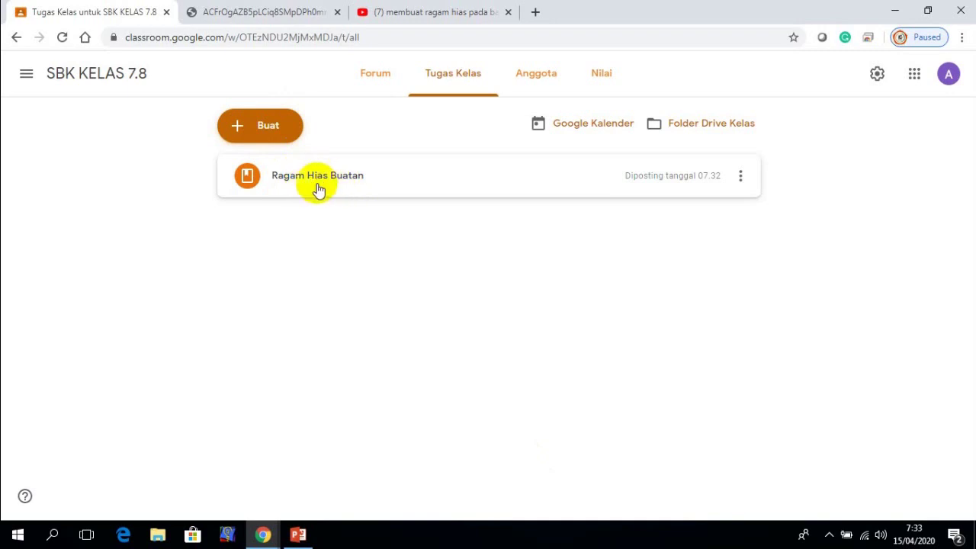
Step: Check the forum of SBK KELAS 7.7 for the material post and the PTS announcement, dismissing the tip
{"action": "left_click", "coordinate": [26, 75]}
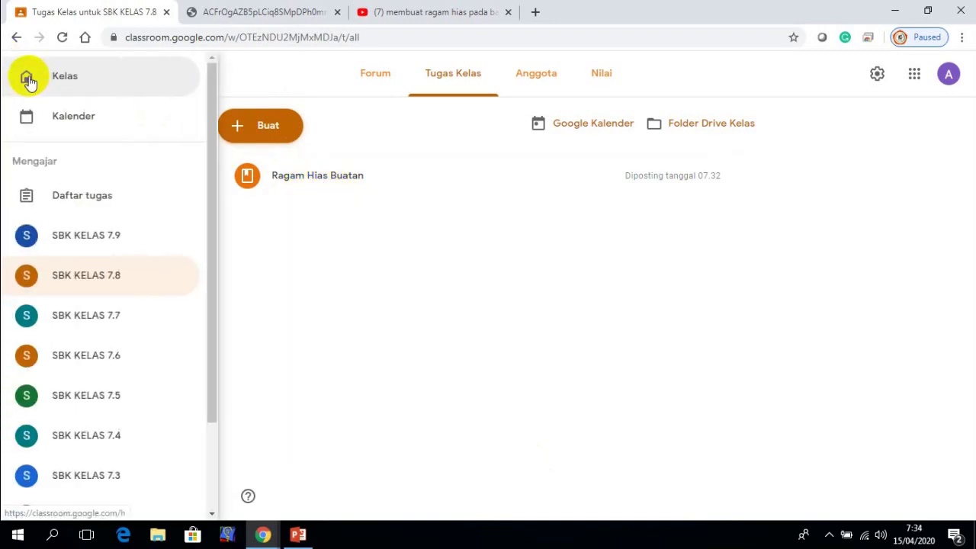
{"action": "left_click", "coordinate": [86, 326]}
{"action": "scroll", "coordinate": [312, 343], "scroll_direction": "down", "scroll_amount": 1}
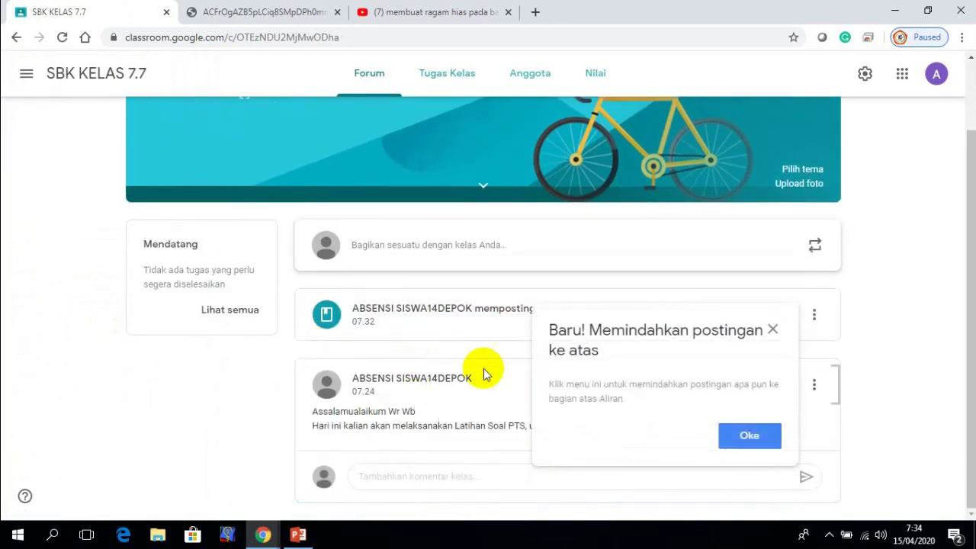
{"action": "left_click", "coordinate": [741, 435]}
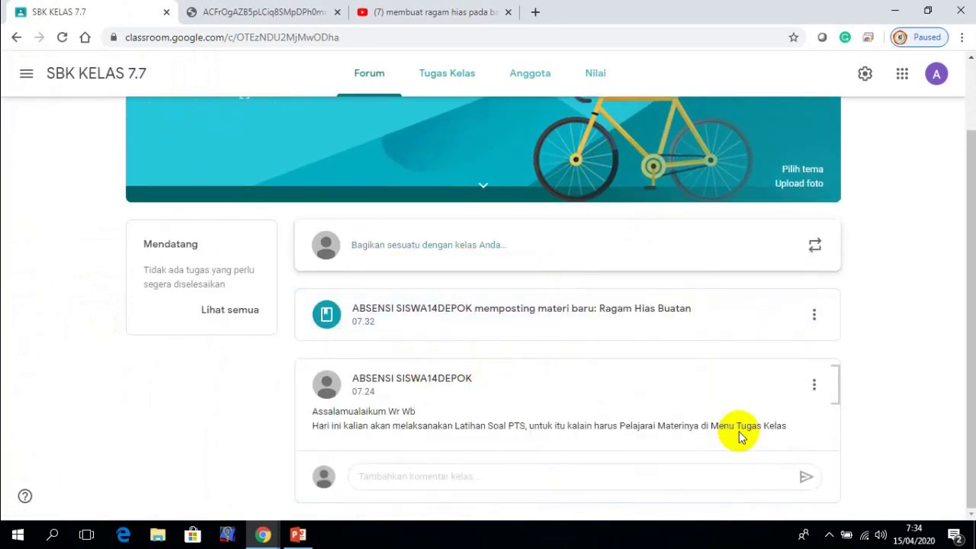
{"action": "scroll", "coordinate": [420, 374], "scroll_direction": "up", "scroll_amount": 1}
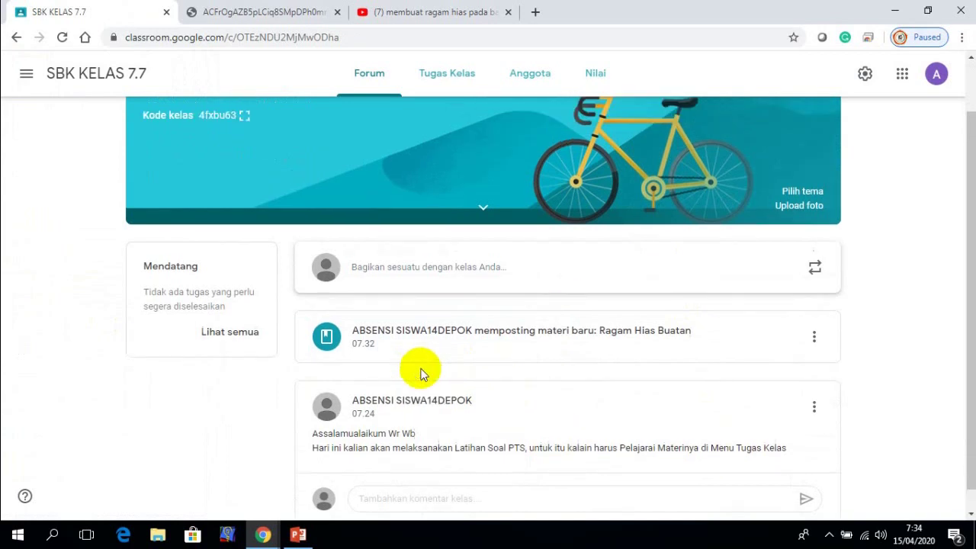
{"action": "scroll", "coordinate": [412, 396], "scroll_direction": "down", "scroll_amount": 1}
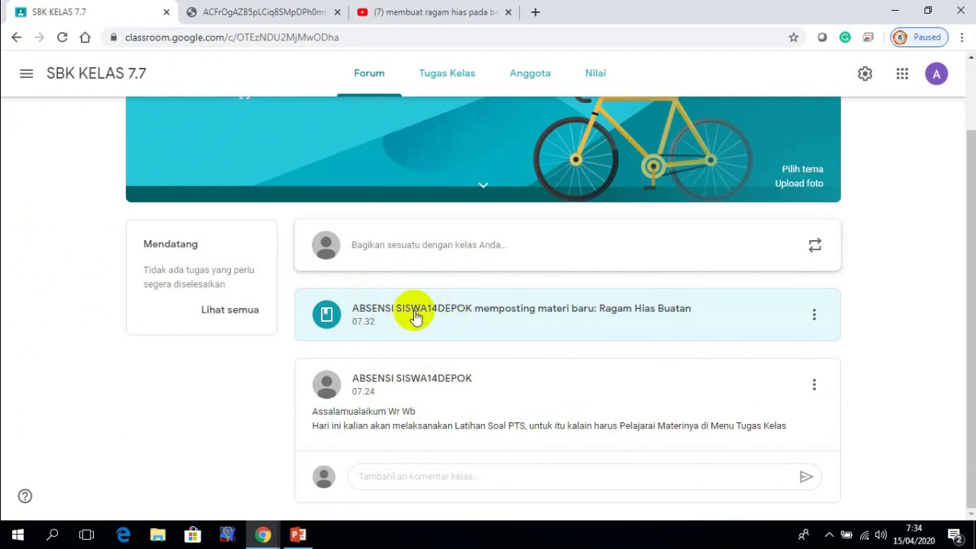
Step: Check the forums of SBK KELAS 7.2 and SBK KELAS 7.1 for the Ragam Hias Buatan post and the announcement
{"action": "left_click", "coordinate": [26, 75]}
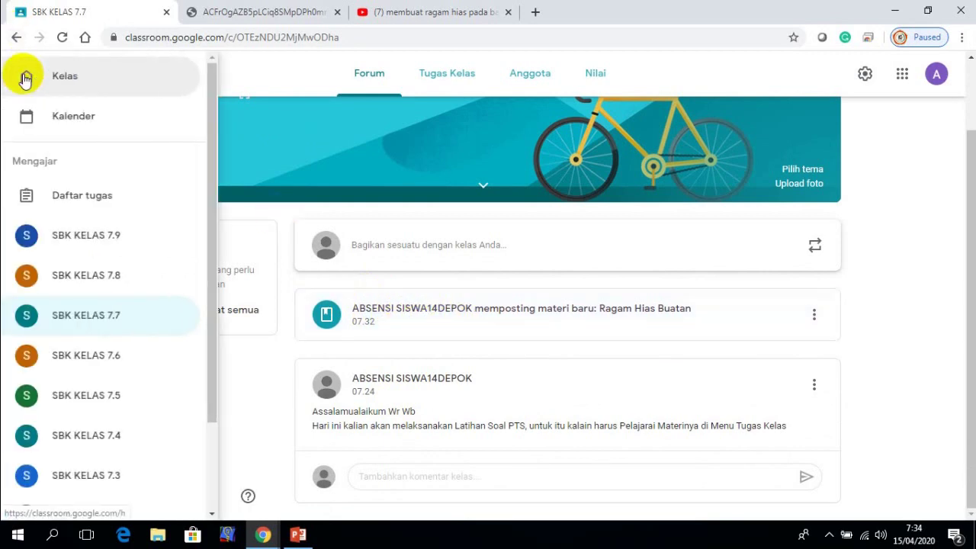
{"action": "left_click", "coordinate": [115, 361]}
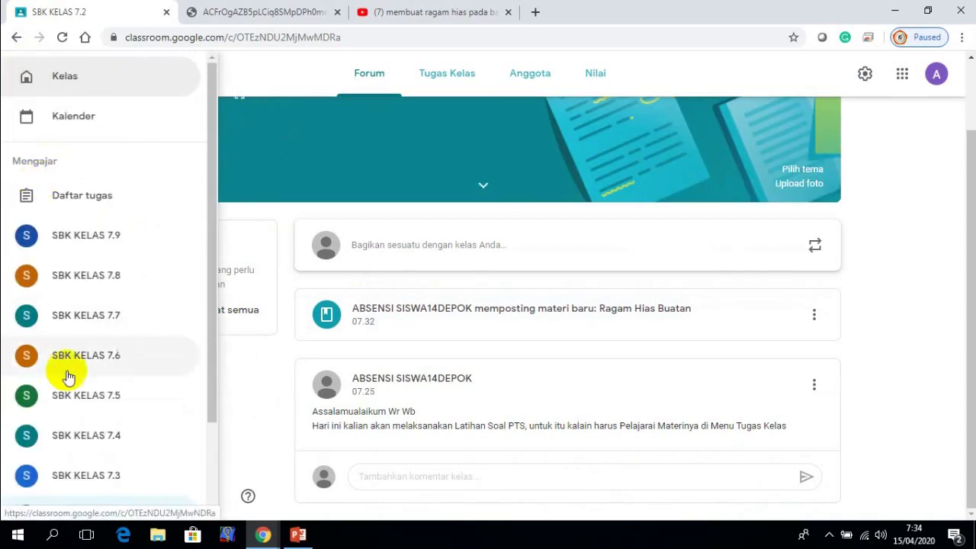
{"action": "scroll", "coordinate": [87, 351], "scroll_direction": "down", "scroll_amount": 2}
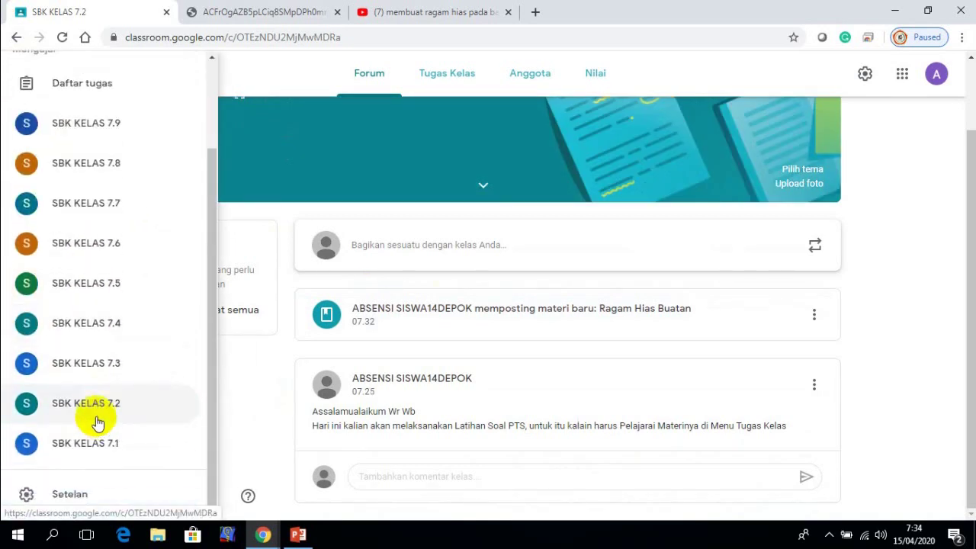
{"action": "left_click", "coordinate": [95, 447]}
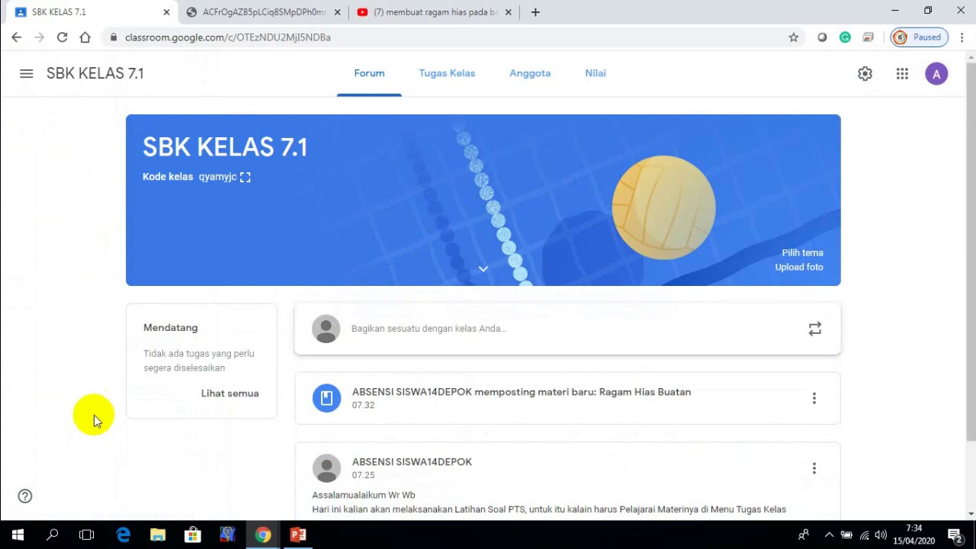
{"action": "scroll", "coordinate": [327, 359], "scroll_direction": "down", "scroll_amount": 1}
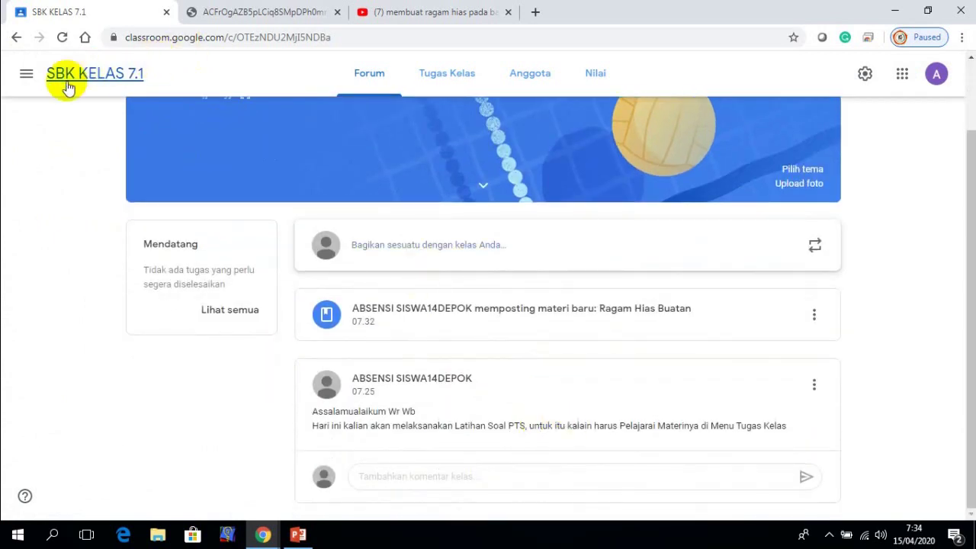
Step: Return to the overview of all classes, open SBK KELAS 7.9, and check its forum and classwork for the Ragam Hias Buatan material
{"action": "left_click", "coordinate": [27, 75]}
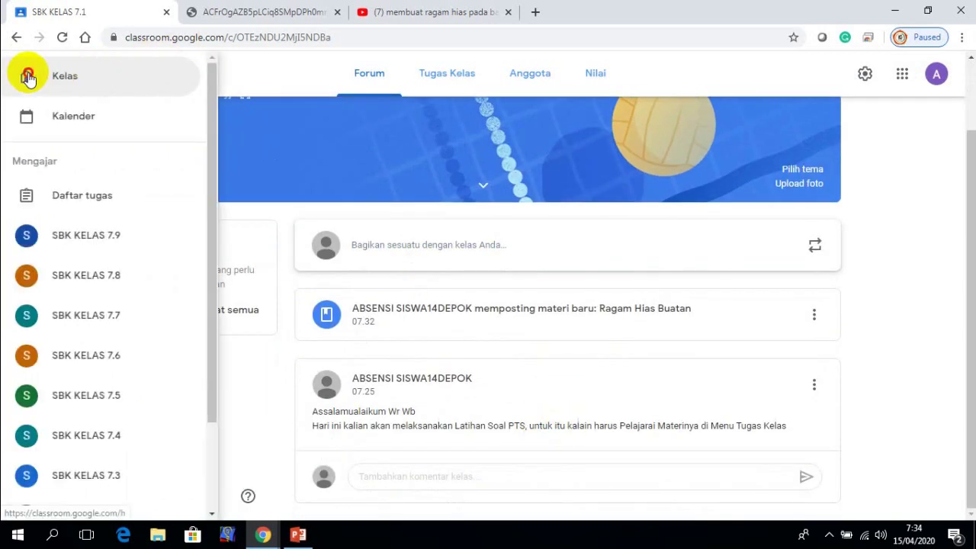
{"action": "left_click", "coordinate": [28, 76]}
{"action": "scroll", "coordinate": [477, 198], "scroll_direction": "down", "scroll_amount": 1}
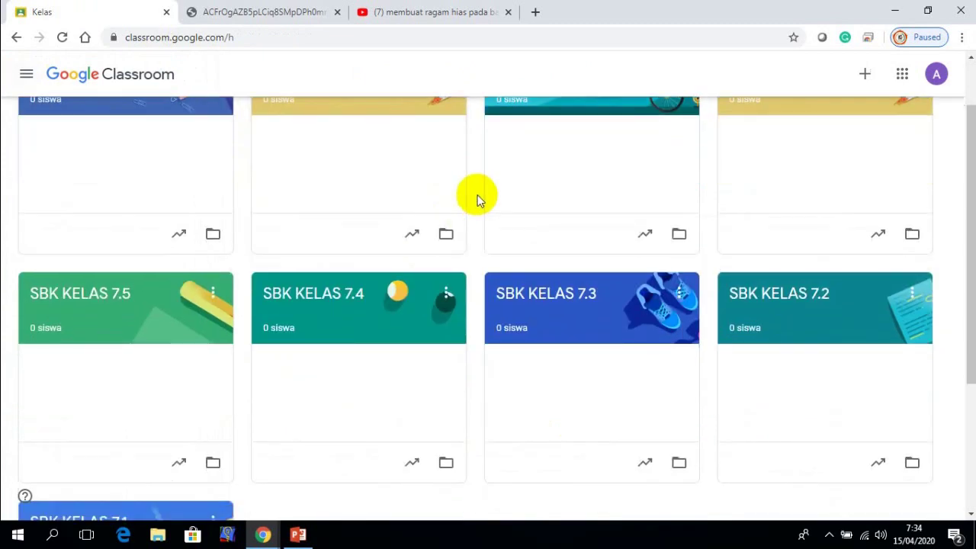
{"action": "scroll", "coordinate": [477, 210], "scroll_direction": "up", "scroll_amount": 1}
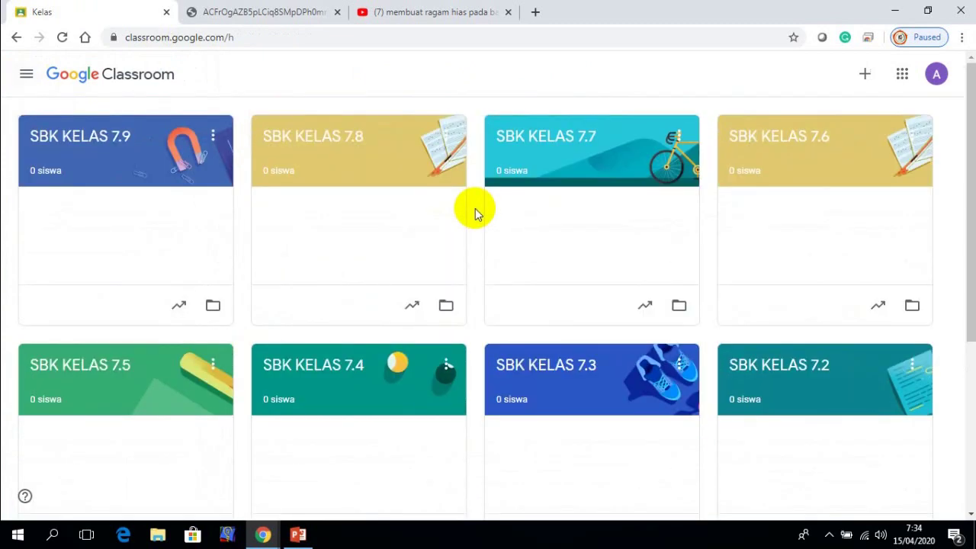
{"action": "double_click", "coordinate": [109, 135]}
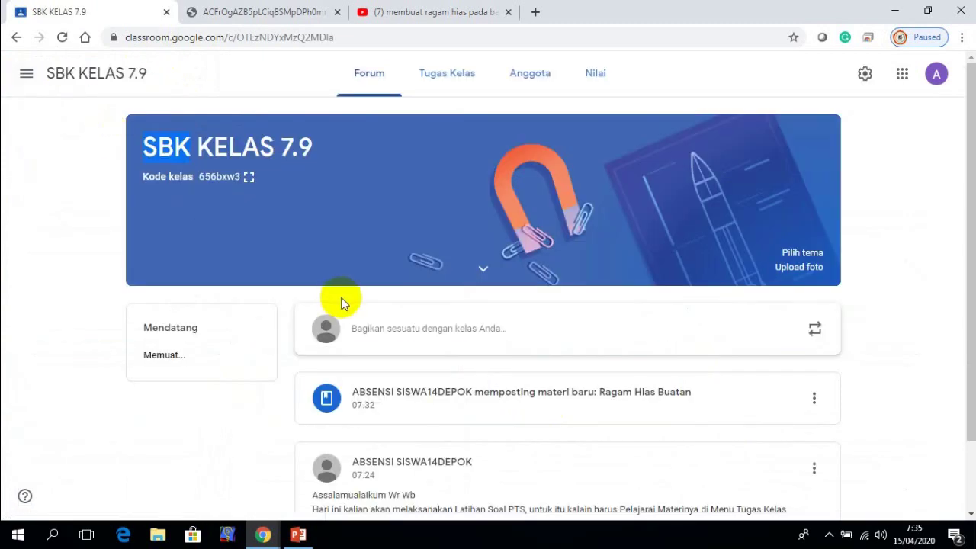
{"action": "scroll", "coordinate": [508, 350], "scroll_direction": "down", "scroll_amount": 1}
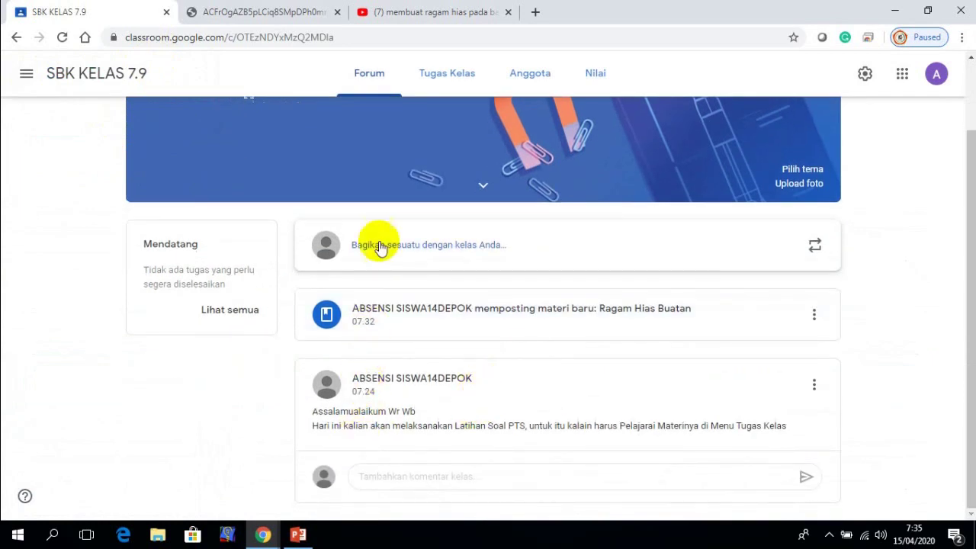
{"action": "scroll", "coordinate": [380, 247], "scroll_direction": "up", "scroll_amount": 1}
{"action": "left_click", "coordinate": [447, 80]}
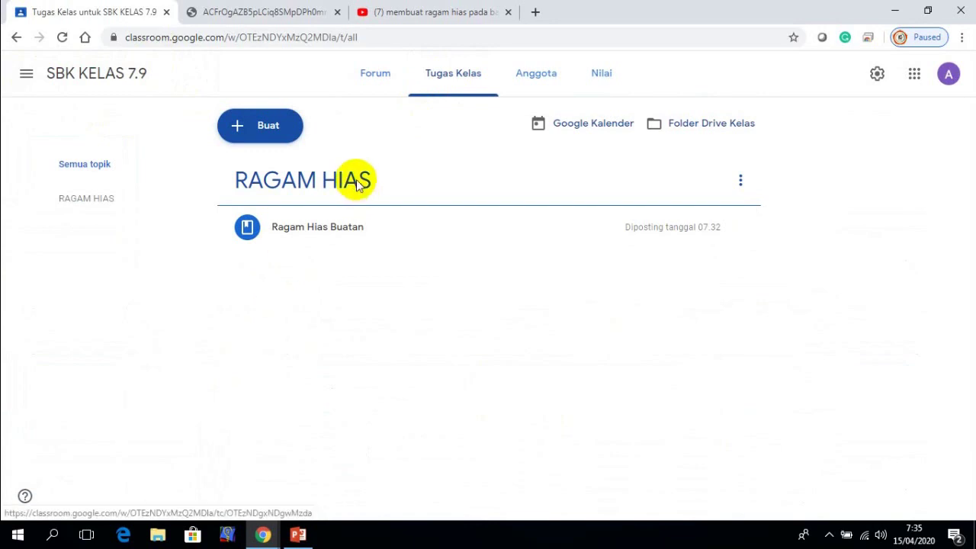
{"action": "left_click", "coordinate": [741, 181]}
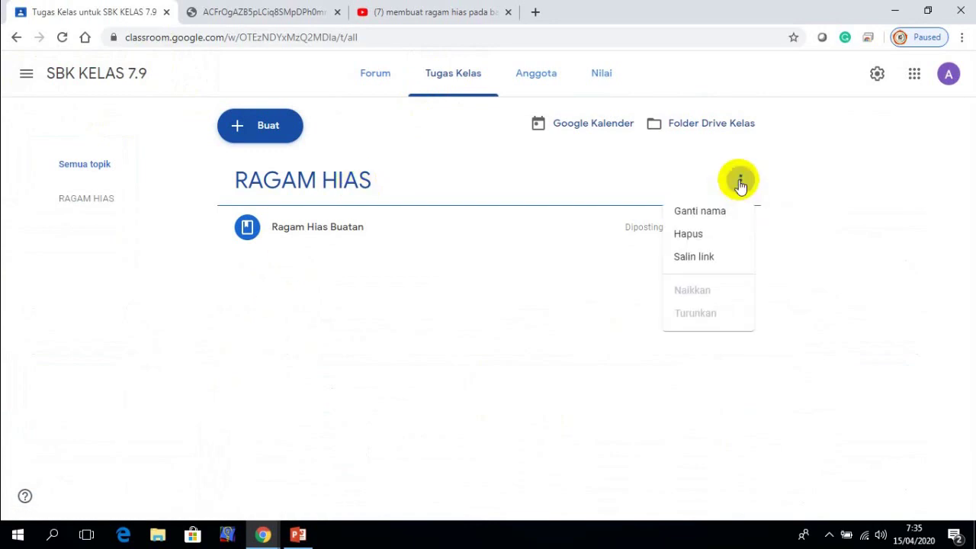
{"action": "left_click", "coordinate": [375, 183]}
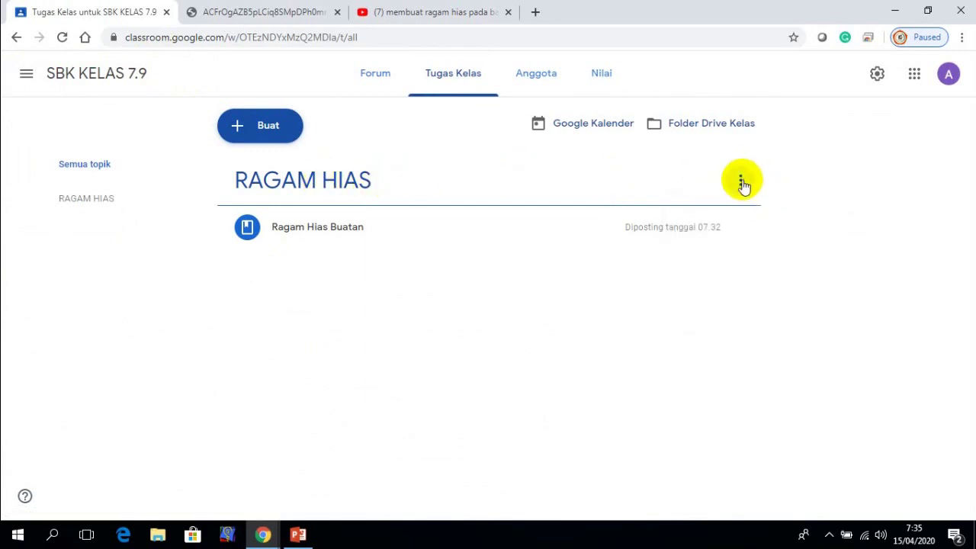
{"action": "left_click", "coordinate": [742, 183]}
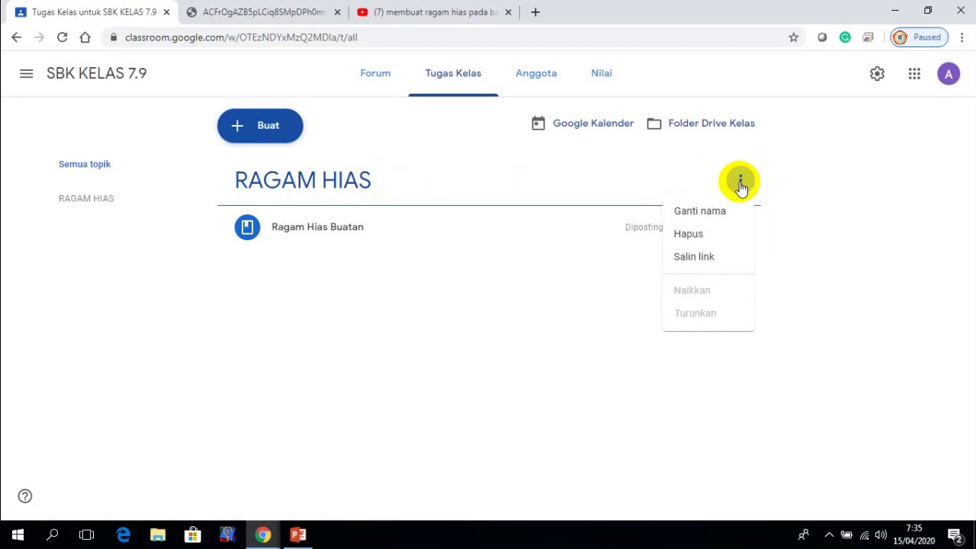
{"action": "left_click", "coordinate": [700, 213]}
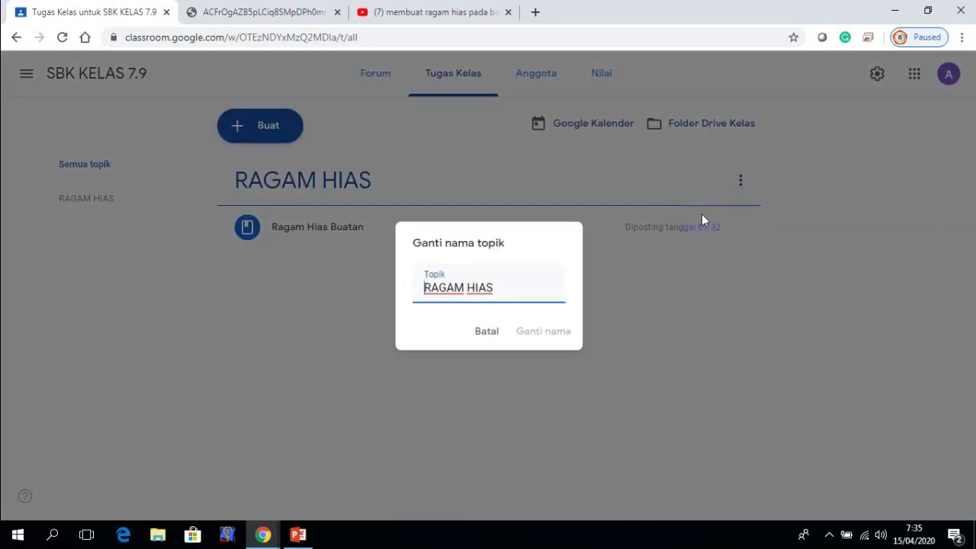
{"action": "left_click", "coordinate": [488, 333]}
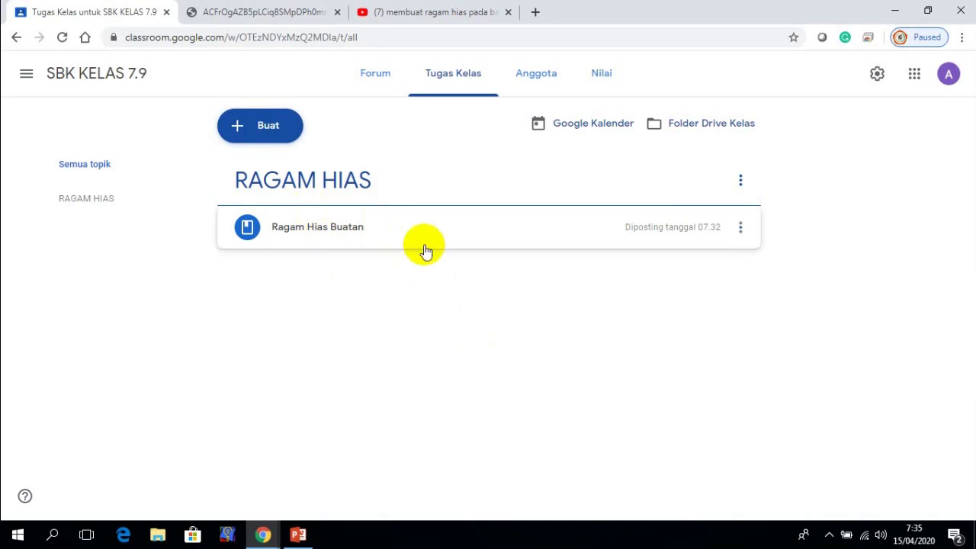
Step: View the posts in the RAGAM HIAS topic and review the material post and PTS announcement in the SBK KELAS 7.9 forum
{"action": "left_click", "coordinate": [271, 194]}
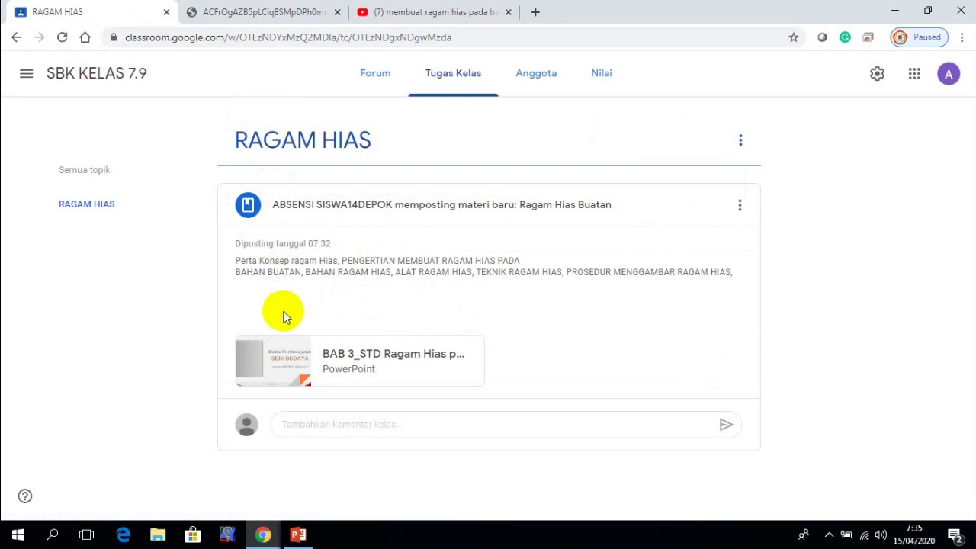
{"action": "left_click", "coordinate": [307, 272]}
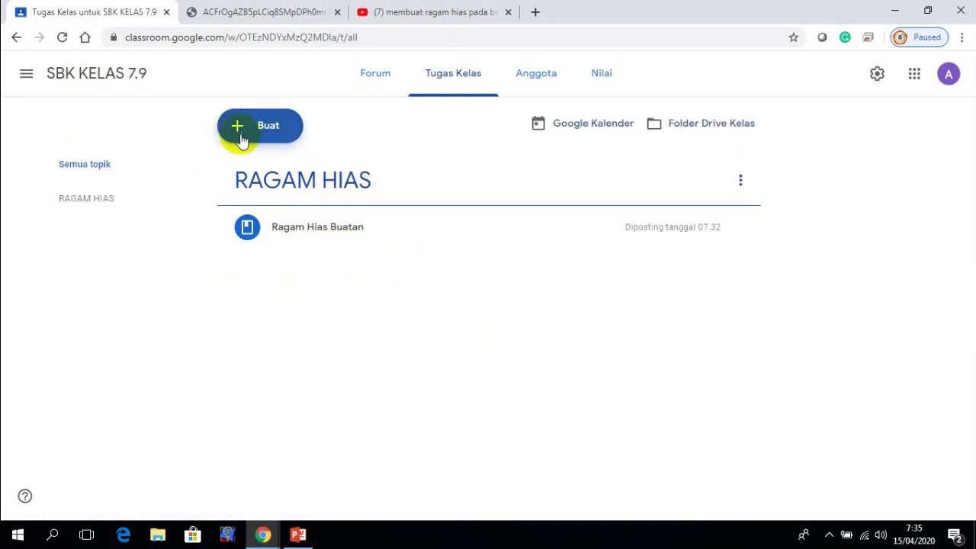
{"action": "left_click", "coordinate": [23, 73]}
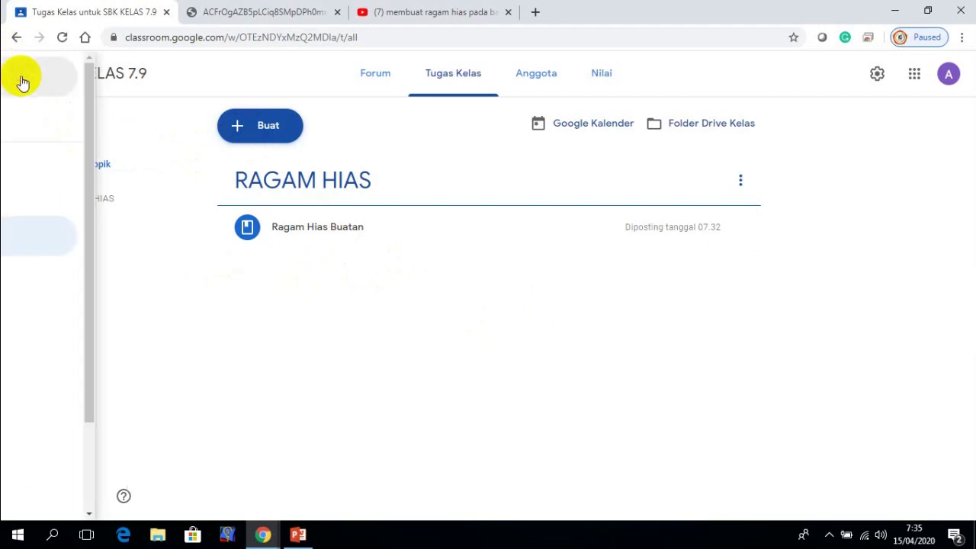
{"action": "left_click", "coordinate": [79, 235]}
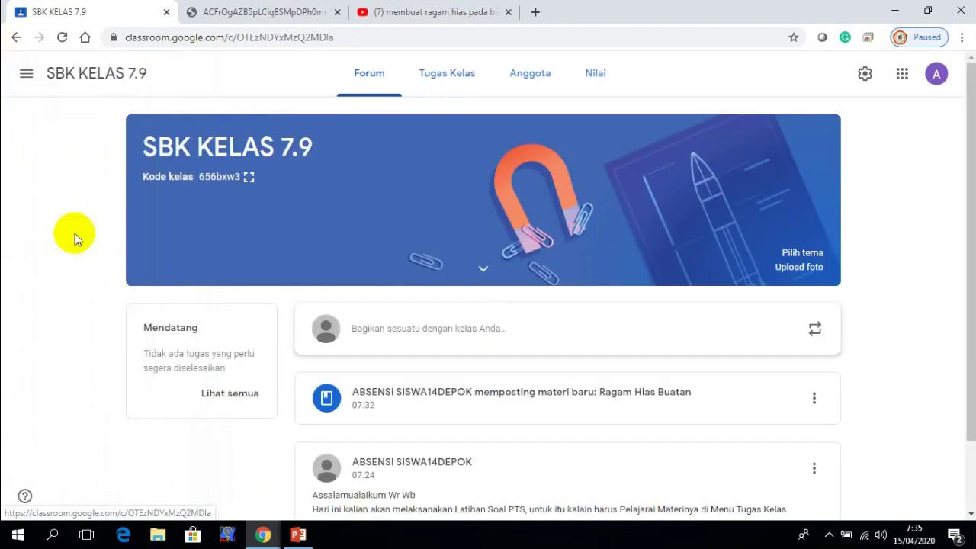
{"action": "scroll", "coordinate": [404, 313], "scroll_direction": "down", "scroll_amount": 2}
{"action": "scroll", "coordinate": [447, 276], "scroll_direction": "up", "scroll_amount": 2}
{"action": "scroll", "coordinate": [431, 353], "scroll_direction": "down", "scroll_amount": 2}
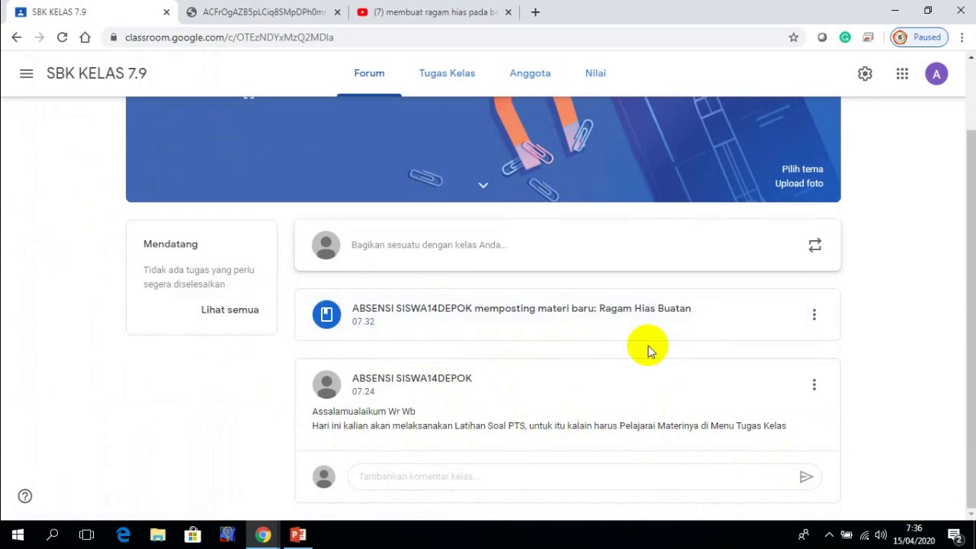
{"action": "scroll", "coordinate": [469, 349], "scroll_direction": "up", "scroll_amount": 2}
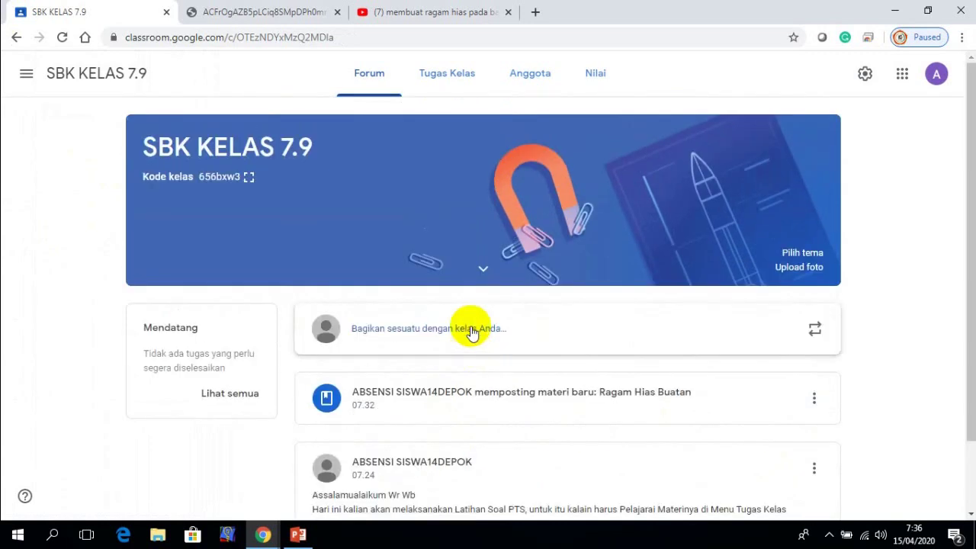
Step: Start a quiz assignment in SBK KELAS 7.9 and open its attached Blank Quiz form, dismissing the tips
{"action": "left_click", "coordinate": [447, 79]}
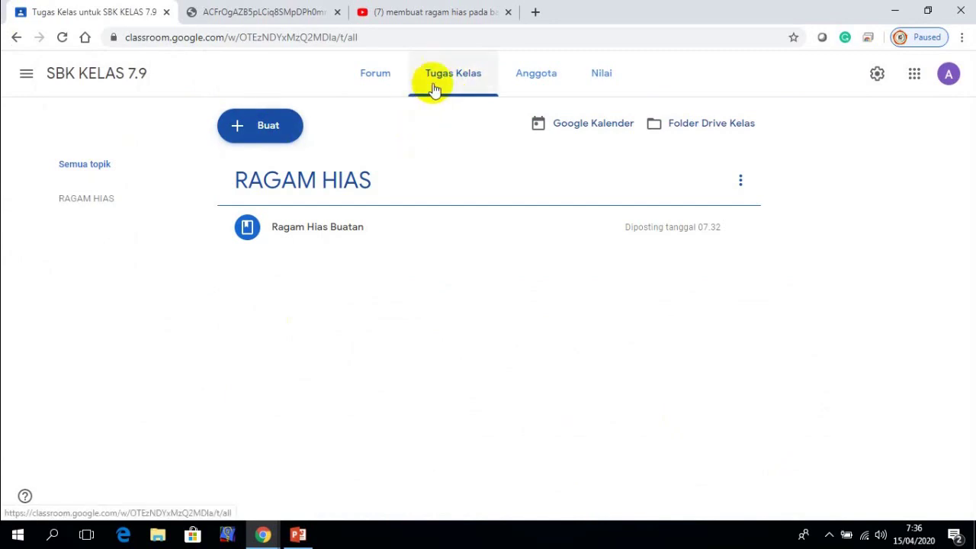
{"action": "left_click", "coordinate": [265, 136]}
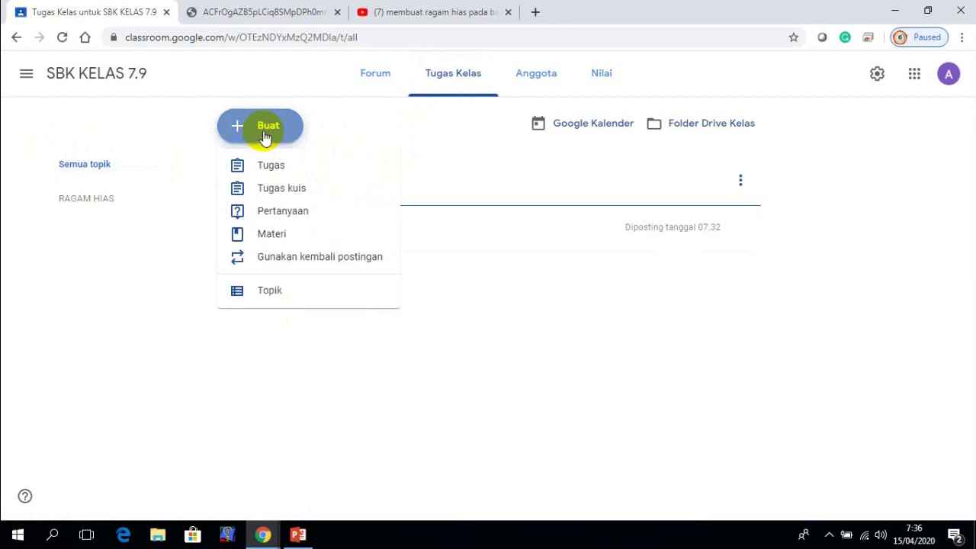
{"action": "left_click", "coordinate": [272, 189]}
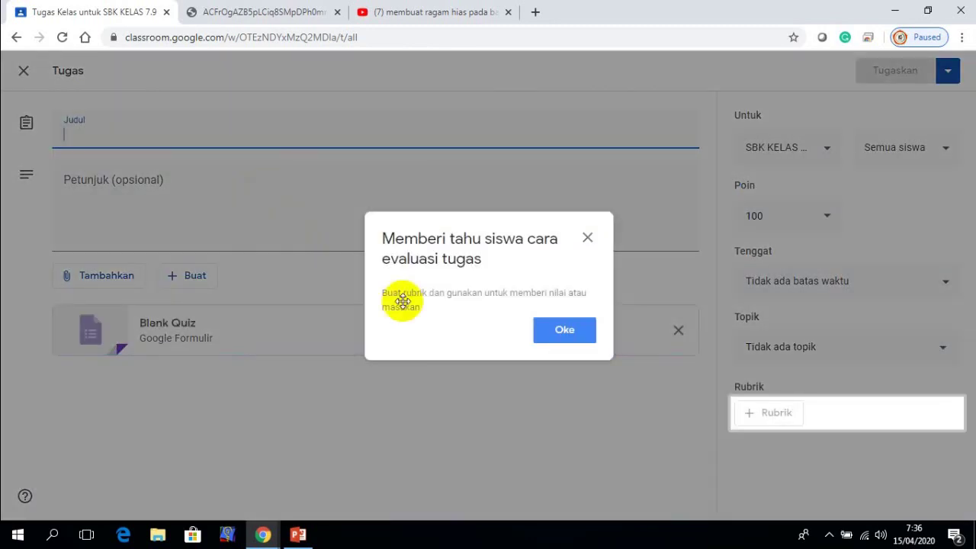
{"action": "left_click", "coordinate": [564, 334]}
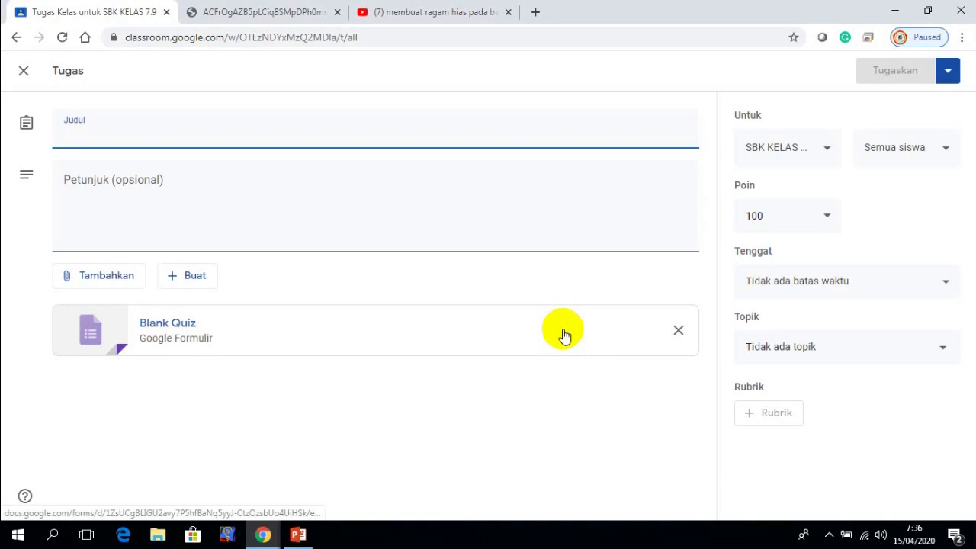
{"action": "left_click", "coordinate": [165, 328]}
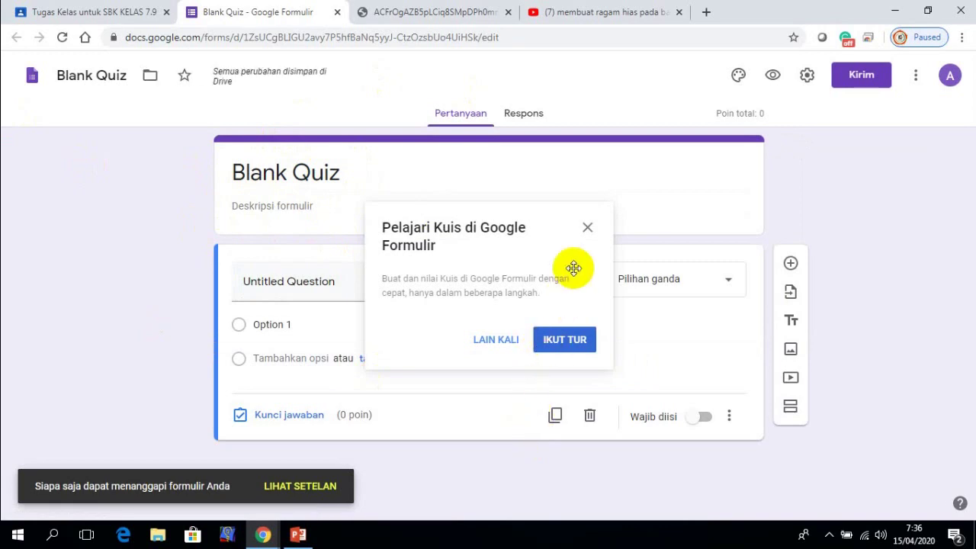
{"action": "left_click", "coordinate": [588, 229]}
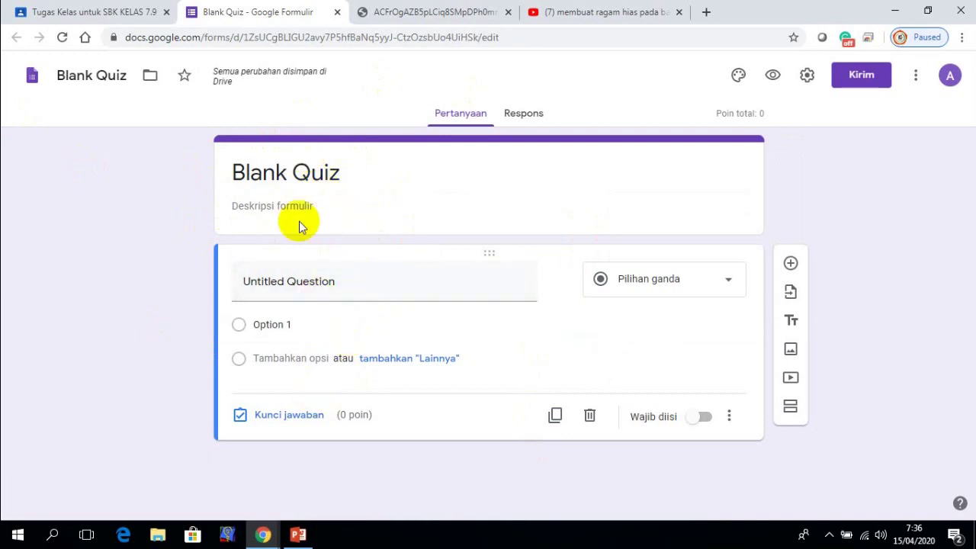
{"action": "left_click", "coordinate": [256, 280]}
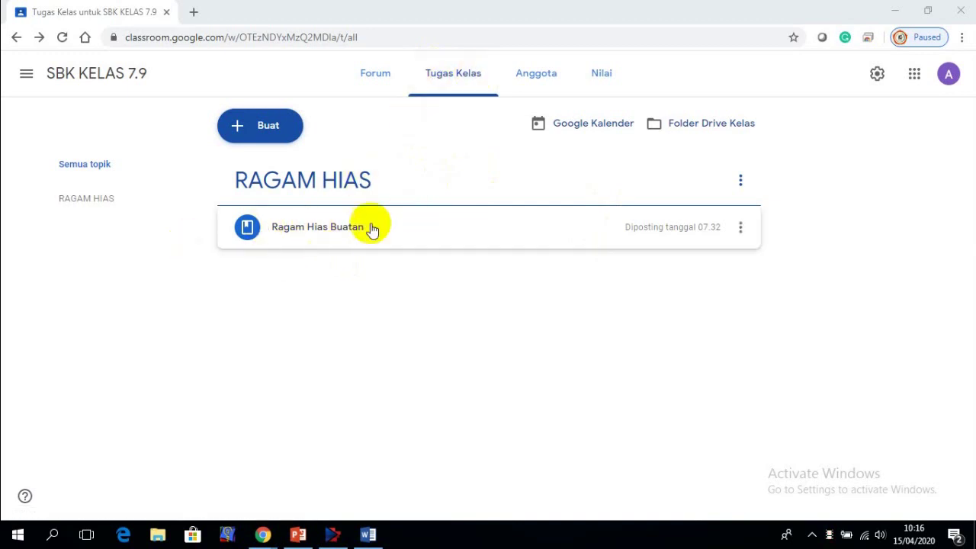
Step: Expand the Ragam Hias Buatan material in the classwork to view its description and PowerPoint attachment, and collapse it again
{"action": "left_click", "coordinate": [303, 241]}
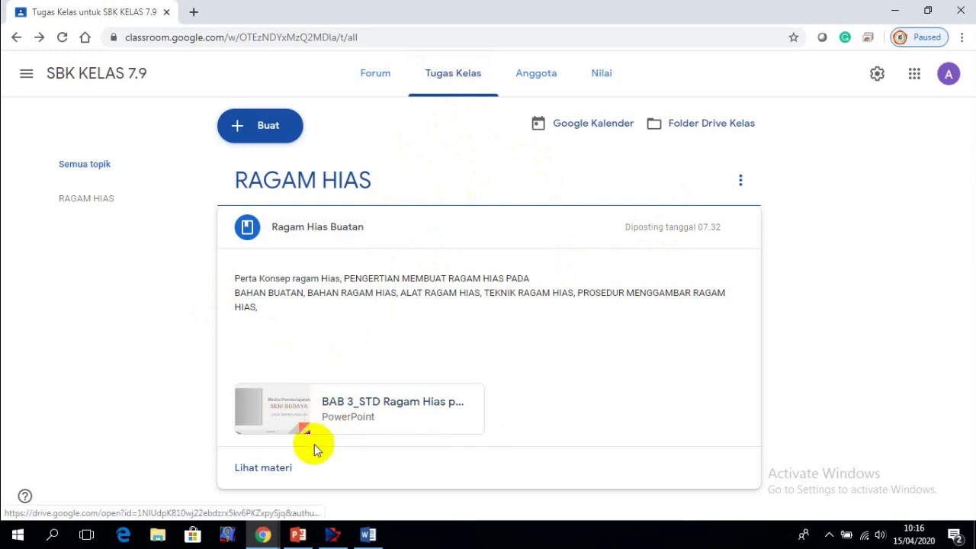
{"action": "left_click", "coordinate": [288, 227]}
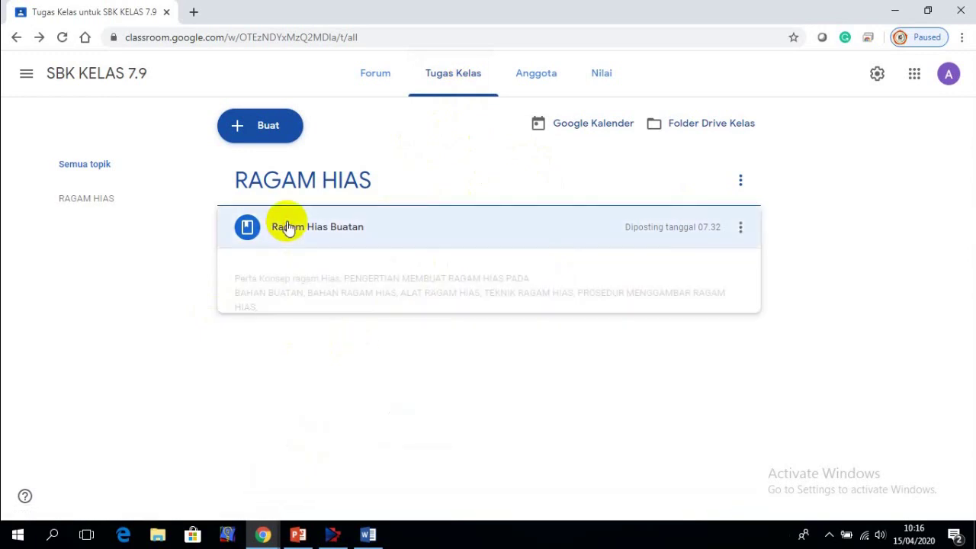
{"action": "left_click", "coordinate": [439, 79]}
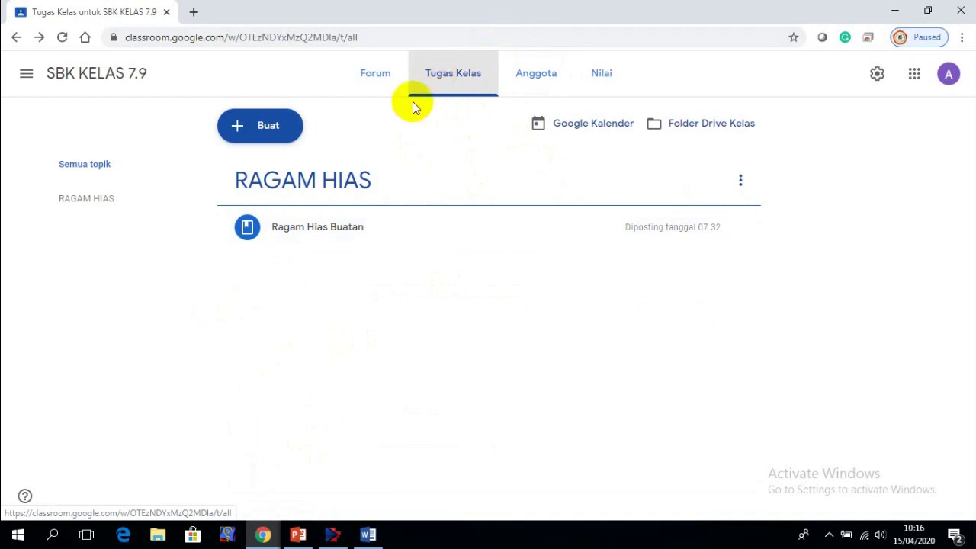
Step: Create a quiz assignment in SBK KELAS 7.9 titled LATIHAN SOAL SENI BUDAYA KELAS 7
{"action": "left_click", "coordinate": [264, 131]}
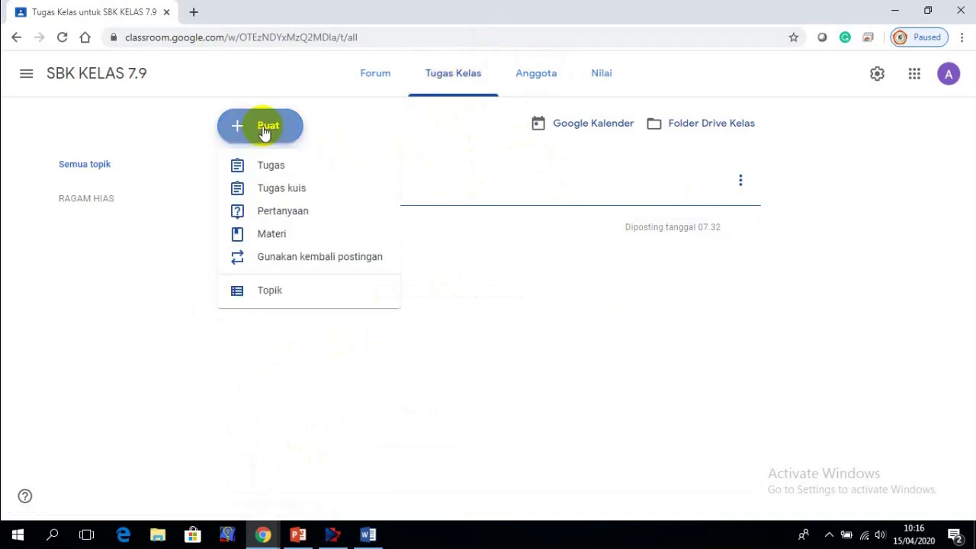
{"action": "left_click", "coordinate": [265, 192]}
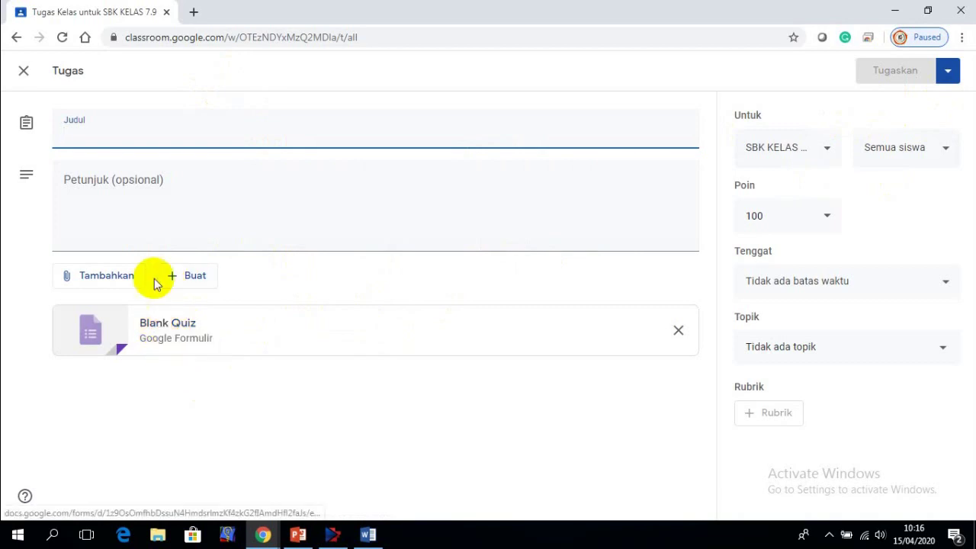
{"action": "left_click", "coordinate": [98, 130]}
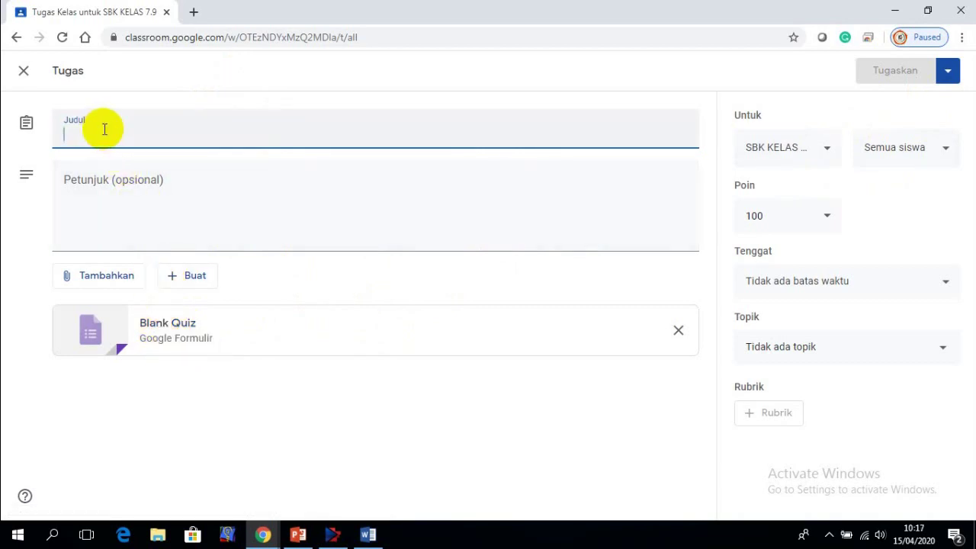
{"action": "type", "text": "LATIHAN SOAL SENI BUDAYA KELAS 7"}
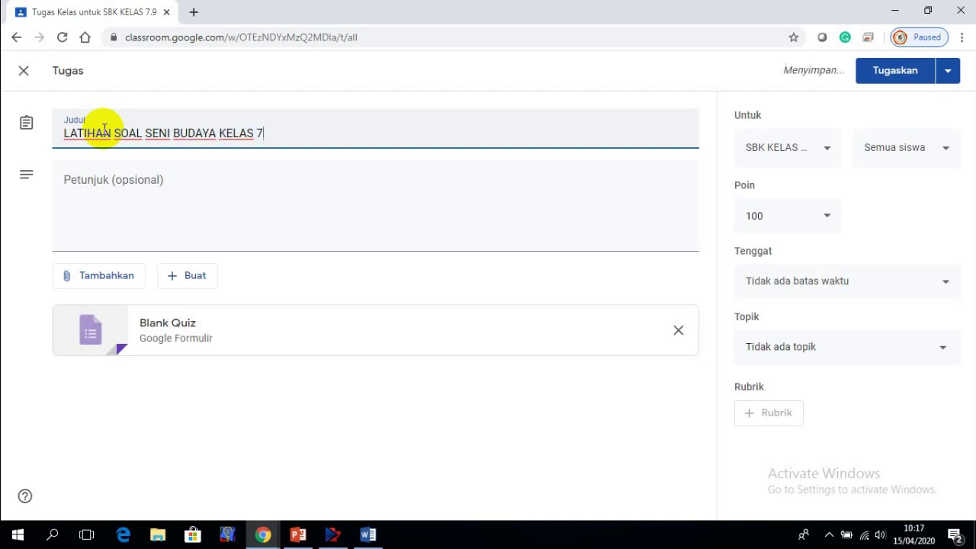
{"action": "left_click", "coordinate": [144, 192]}
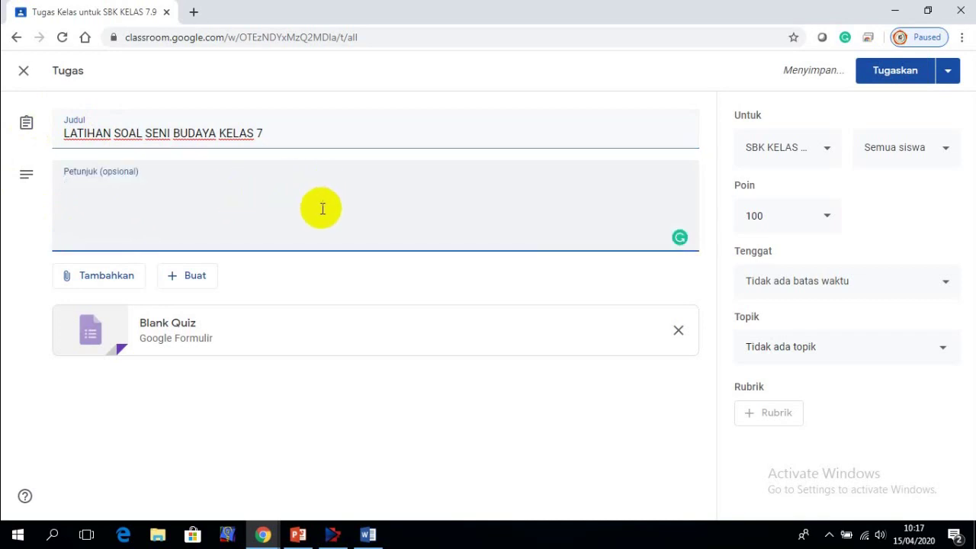
Step: Open the attached Blank Quiz form and choose LATIHAN KLS 7 UNTUK gc as the source form for importing questions
{"action": "left_click", "coordinate": [163, 333]}
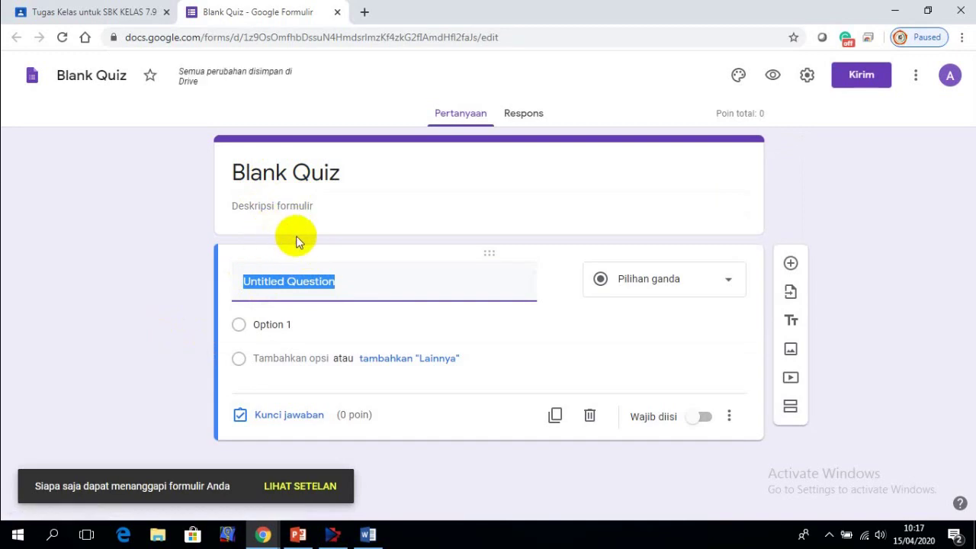
{"action": "left_click", "coordinate": [791, 296]}
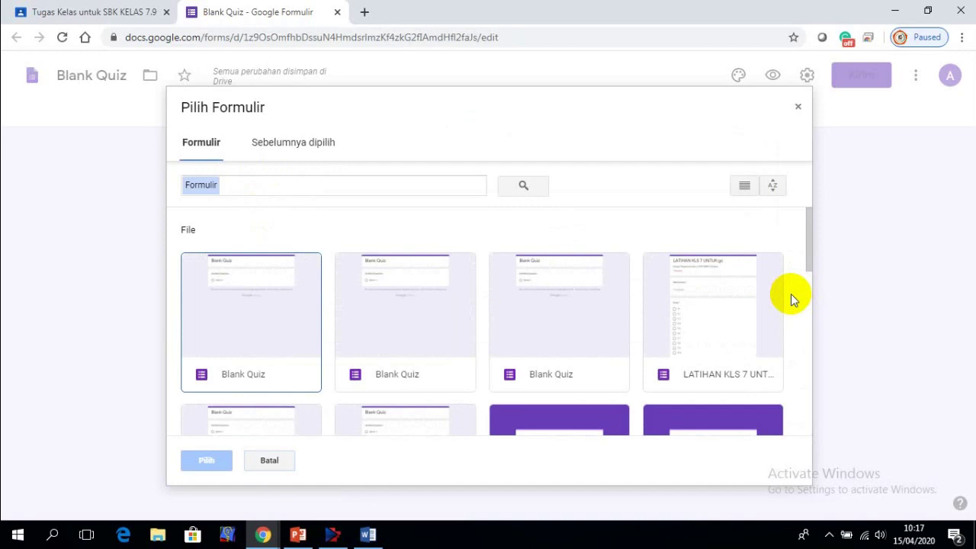
{"action": "scroll", "coordinate": [446, 353], "scroll_direction": "down", "scroll_amount": 2}
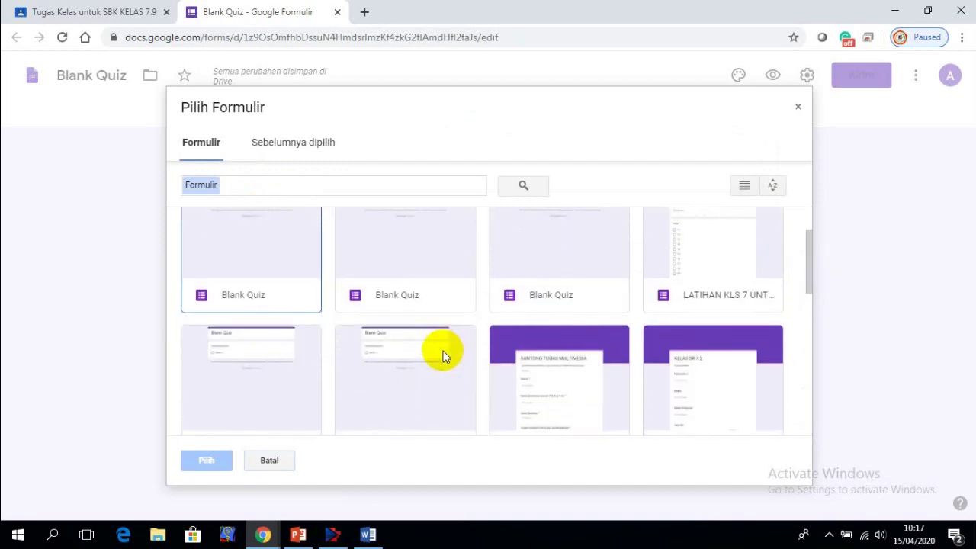
{"action": "scroll", "coordinate": [445, 357], "scroll_direction": "down", "scroll_amount": 2}
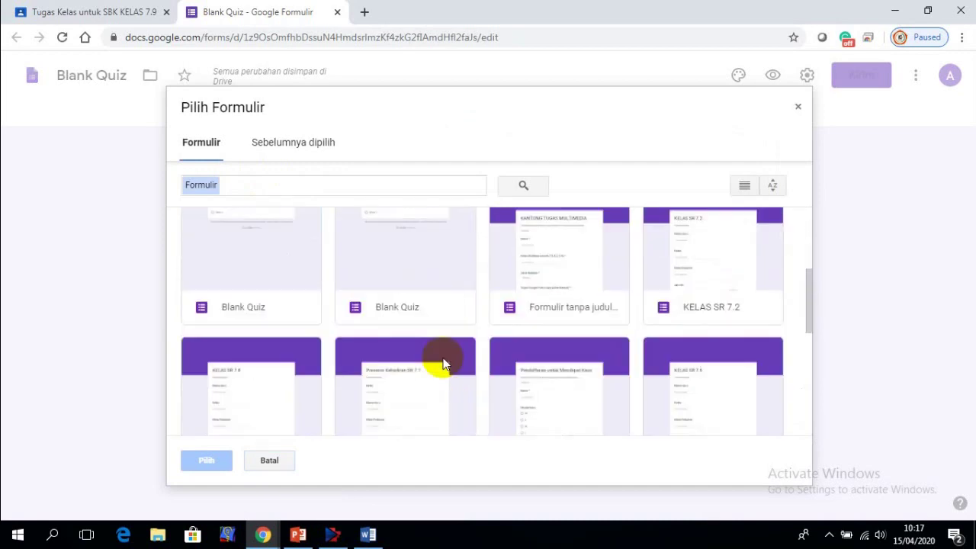
{"action": "scroll", "coordinate": [443, 358], "scroll_direction": "down", "scroll_amount": 1}
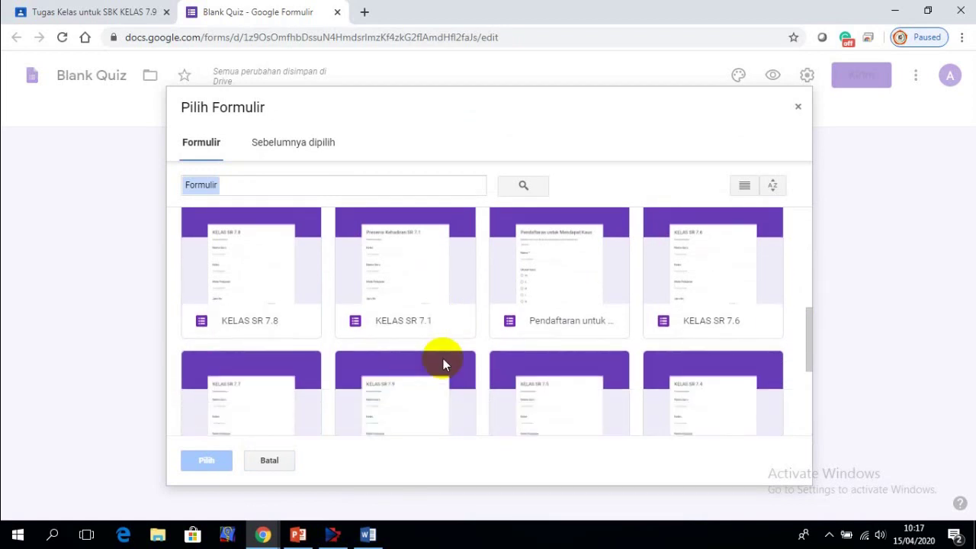
{"action": "scroll", "coordinate": [443, 358], "scroll_direction": "down", "scroll_amount": 2}
{"action": "scroll", "coordinate": [444, 358], "scroll_direction": "up", "scroll_amount": 3}
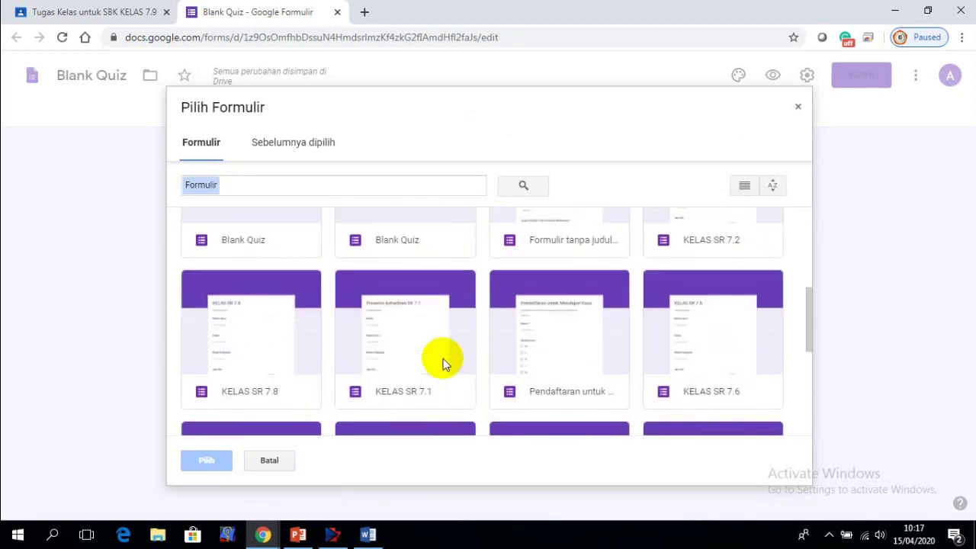
{"action": "scroll", "coordinate": [443, 359], "scroll_direction": "up", "scroll_amount": 4}
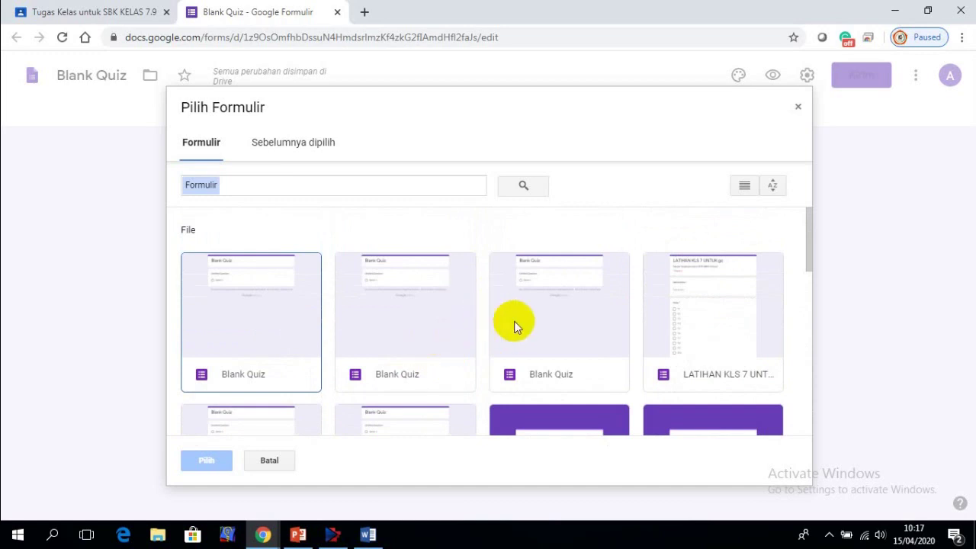
{"action": "left_click", "coordinate": [721, 328]}
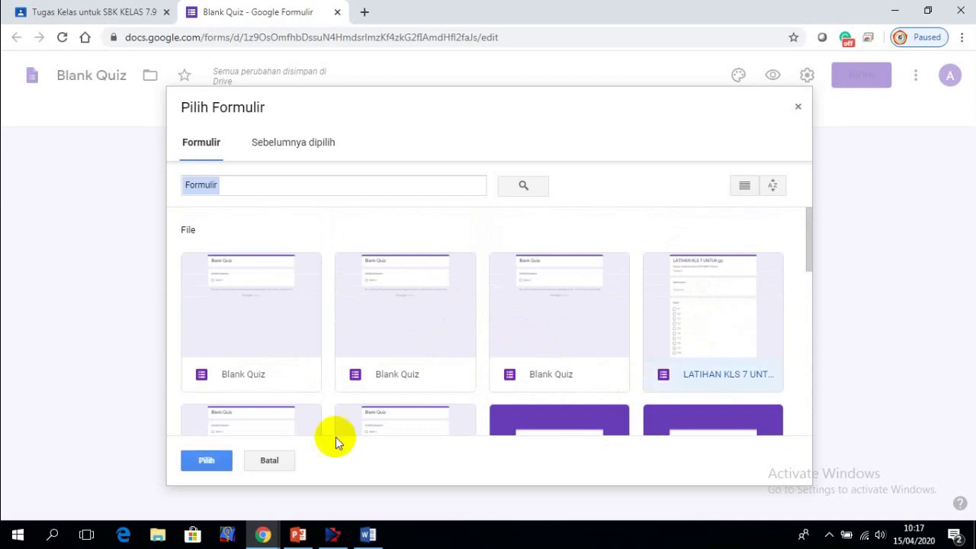
{"action": "left_click", "coordinate": [218, 461]}
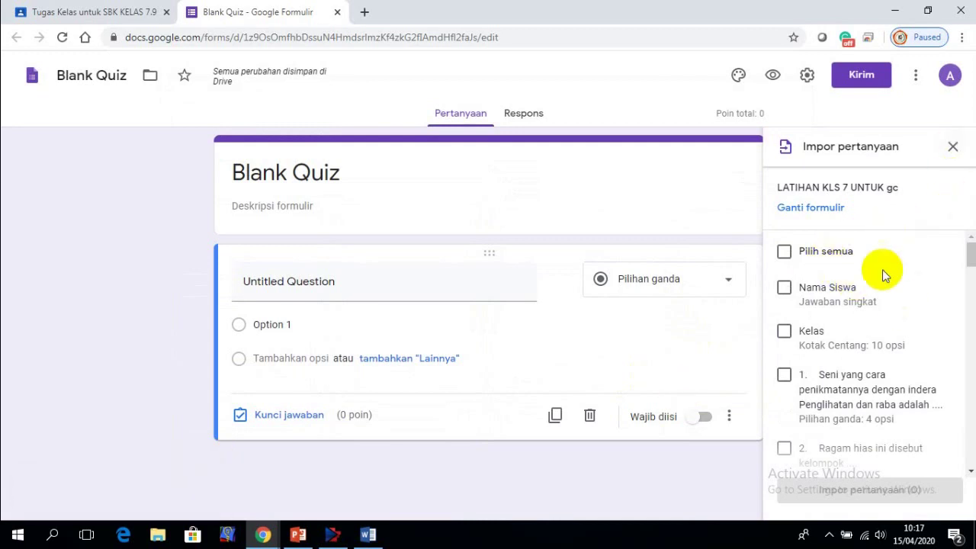
Step: Select all questions of the LATIHAN KLS 7 UNTUK gc form and import them into the quiz
{"action": "left_click", "coordinate": [784, 254]}
{"action": "left_click_drag", "start_coordinate": [971, 248], "coordinate": [958, 468]}
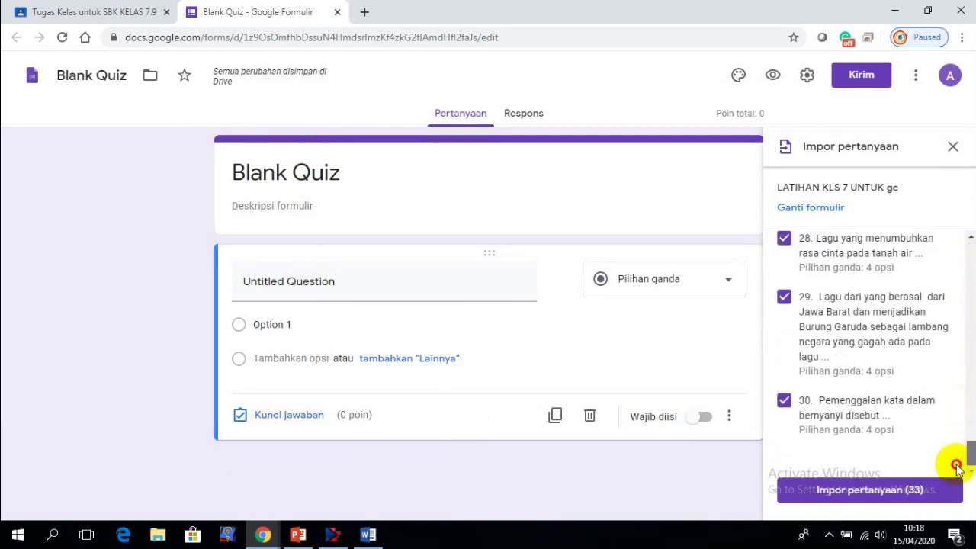
{"action": "left_click", "coordinate": [870, 490]}
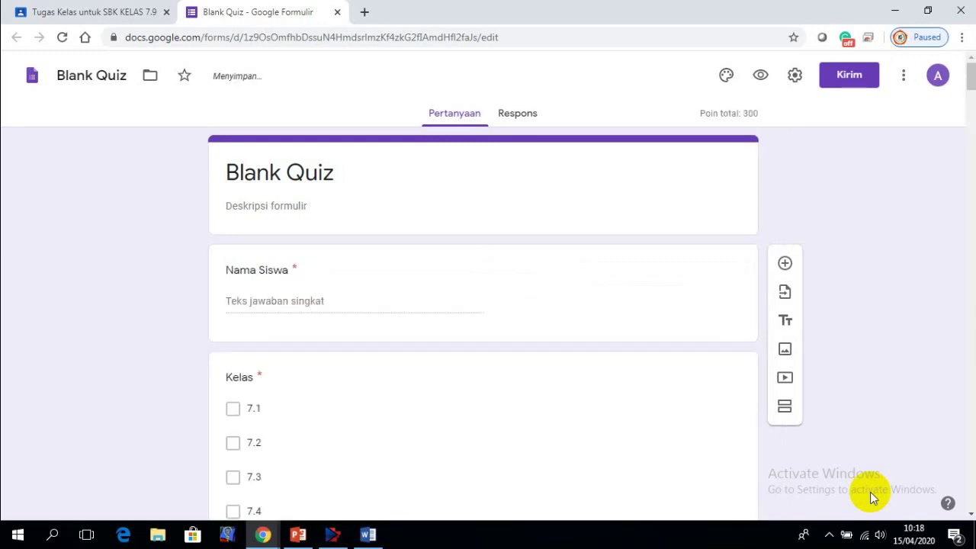
Step: Look over the first imported questions and change the form's title to LATIHAN SOAL SENI BUDAYA
{"action": "scroll", "coordinate": [259, 441], "scroll_direction": "down", "scroll_amount": 1}
{"action": "scroll", "coordinate": [370, 376], "scroll_direction": "down", "scroll_amount": 7}
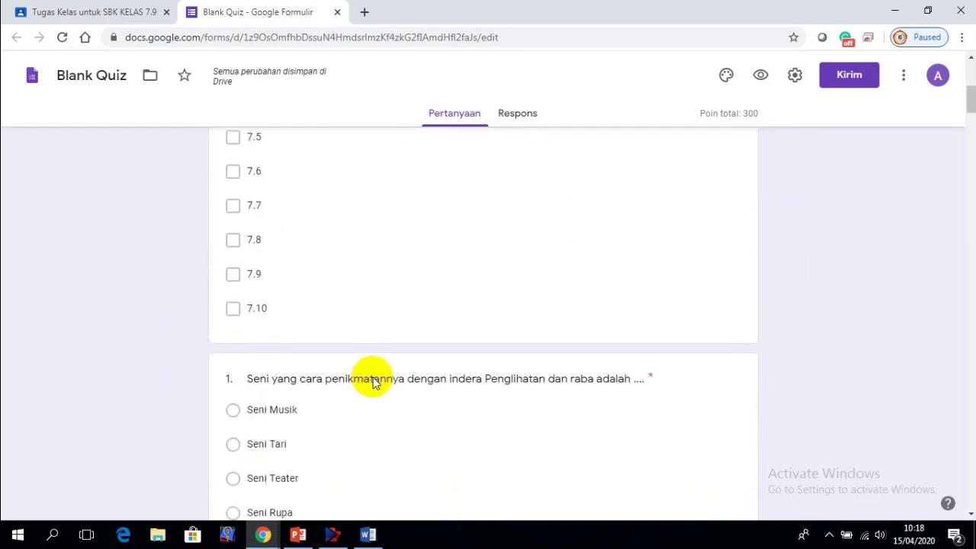
{"action": "scroll", "coordinate": [373, 377], "scroll_direction": "down", "scroll_amount": 3}
{"action": "scroll", "coordinate": [388, 358], "scroll_direction": "up", "scroll_amount": 9}
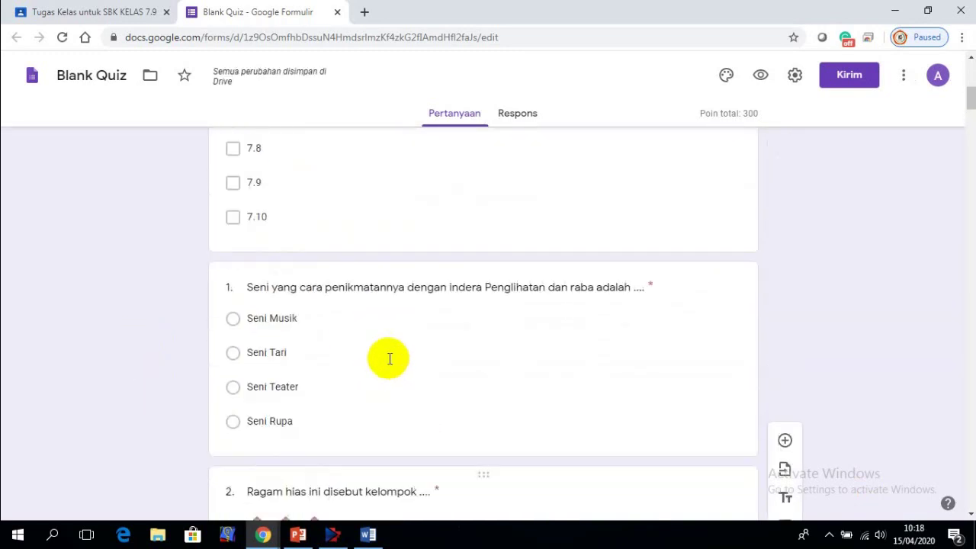
{"action": "scroll", "coordinate": [388, 364], "scroll_direction": "up", "scroll_amount": 2}
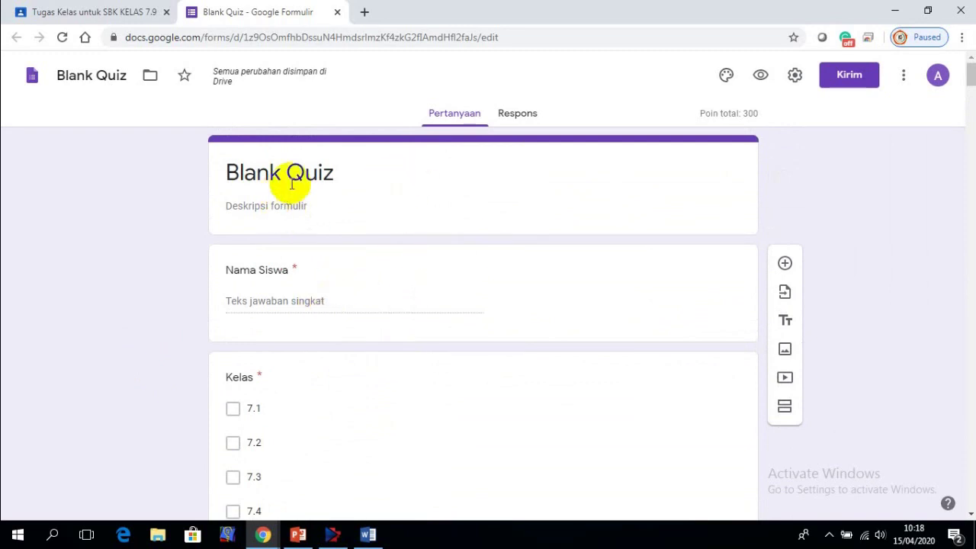
{"action": "triple_click", "coordinate": [338, 174]}
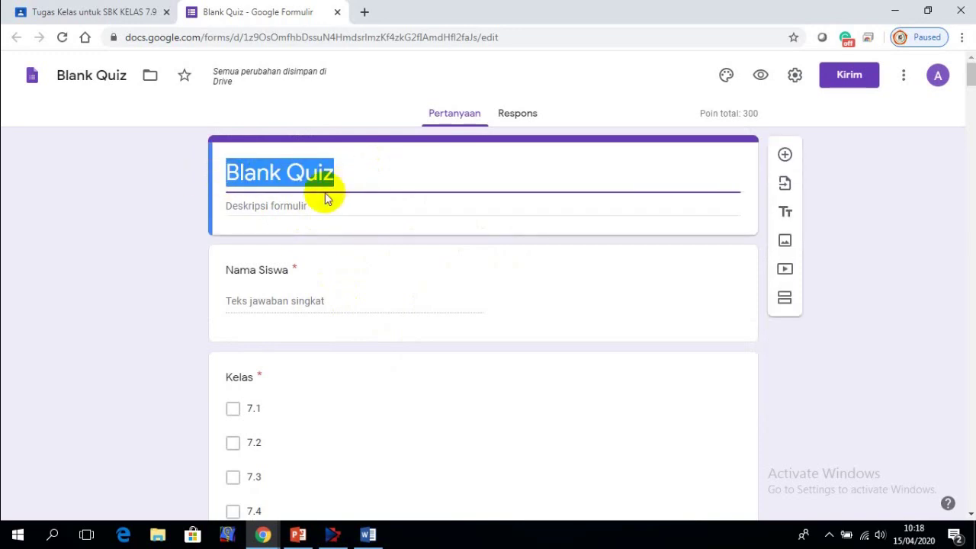
{"action": "scroll", "coordinate": [502, 300], "scroll_direction": "down", "scroll_amount": 3}
{"action": "scroll", "coordinate": [497, 302], "scroll_direction": "up", "scroll_amount": 3}
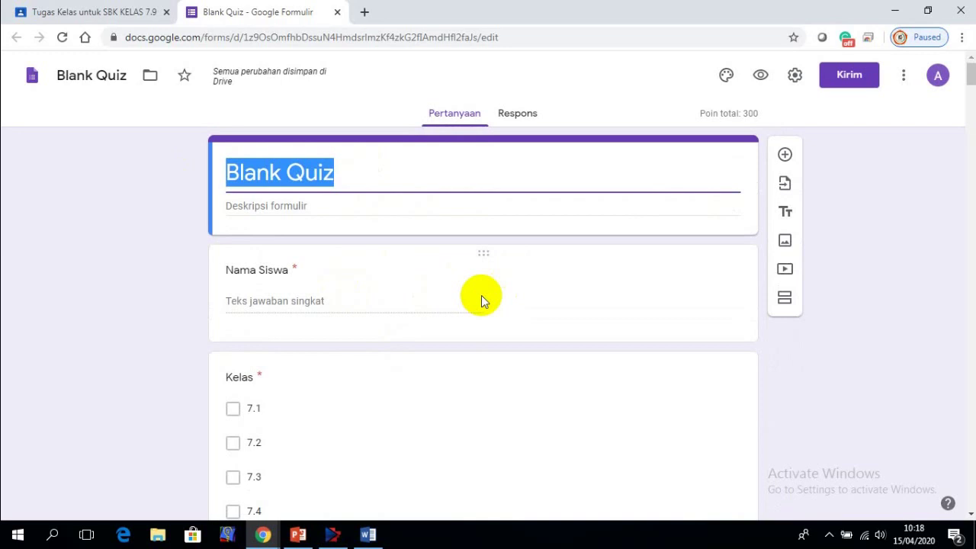
{"action": "type", "text": "LATIHAN SOAL"}
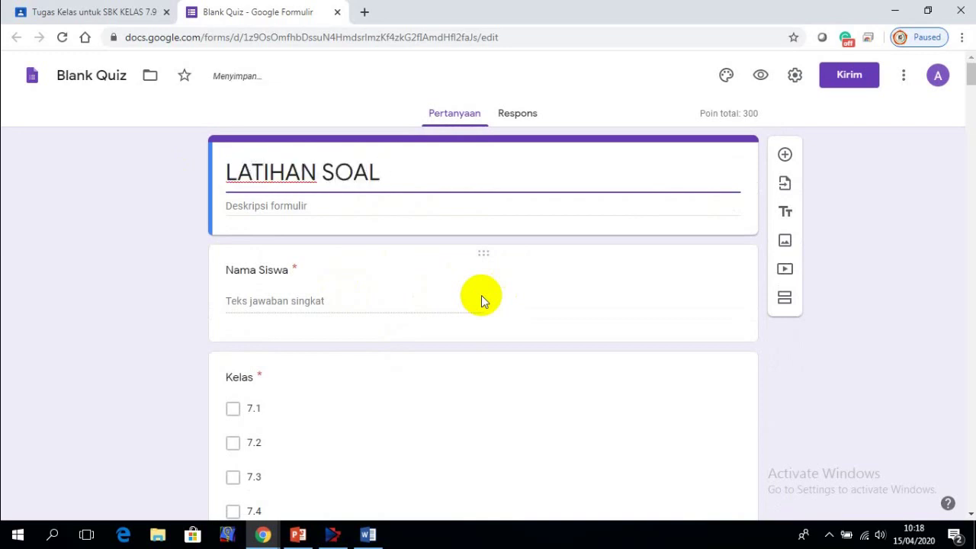
{"action": "type", "text": " SENI"}
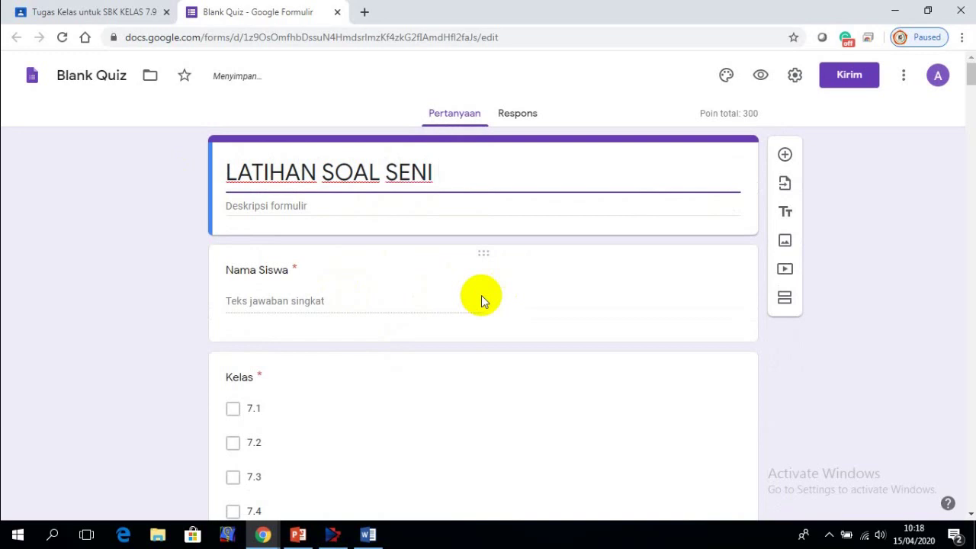
{"action": "type", "text": " BUDAYA"}
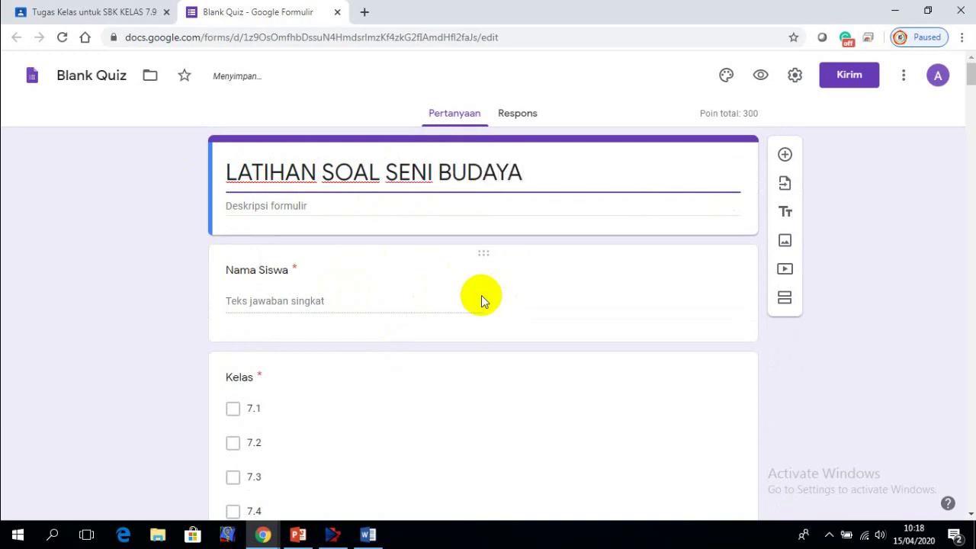
{"action": "left_click", "coordinate": [266, 205]}
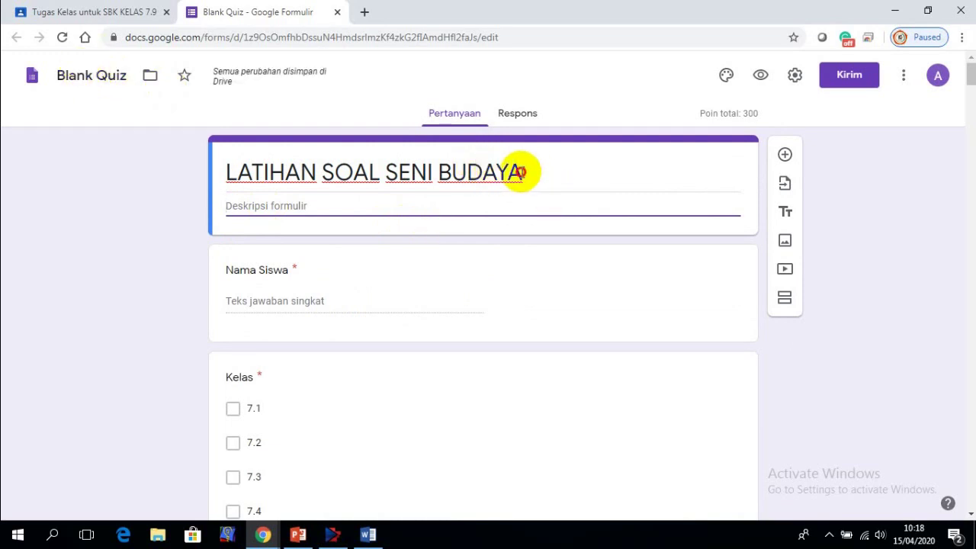
Step: Copy the form title LATIHAN SOAL SENI BUDAYA and paste it as the form's file name, replacing Blank Quiz
{"action": "left_click_drag", "start_coordinate": [518, 171], "coordinate": [177, 173]}
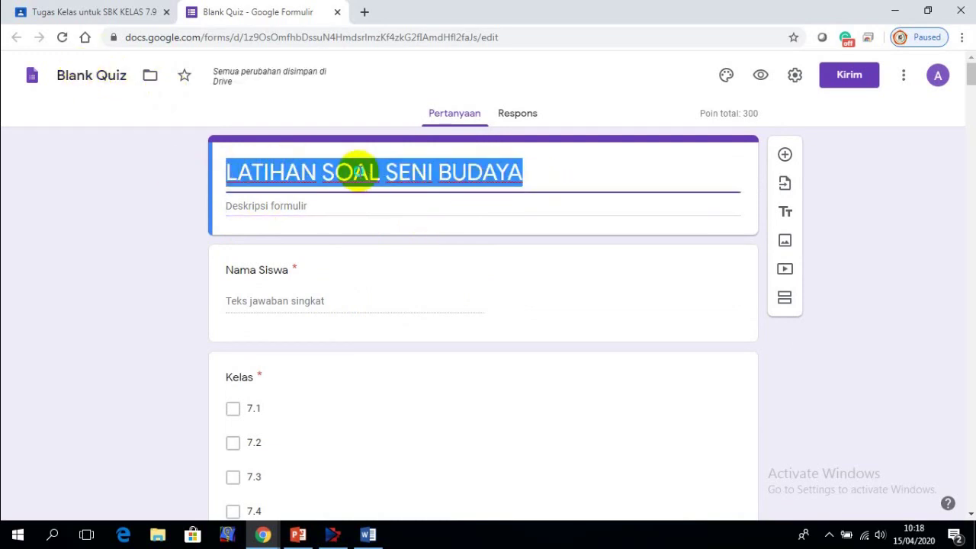
{"action": "right_click", "coordinate": [360, 175]}
{"action": "left_click", "coordinate": [392, 201]}
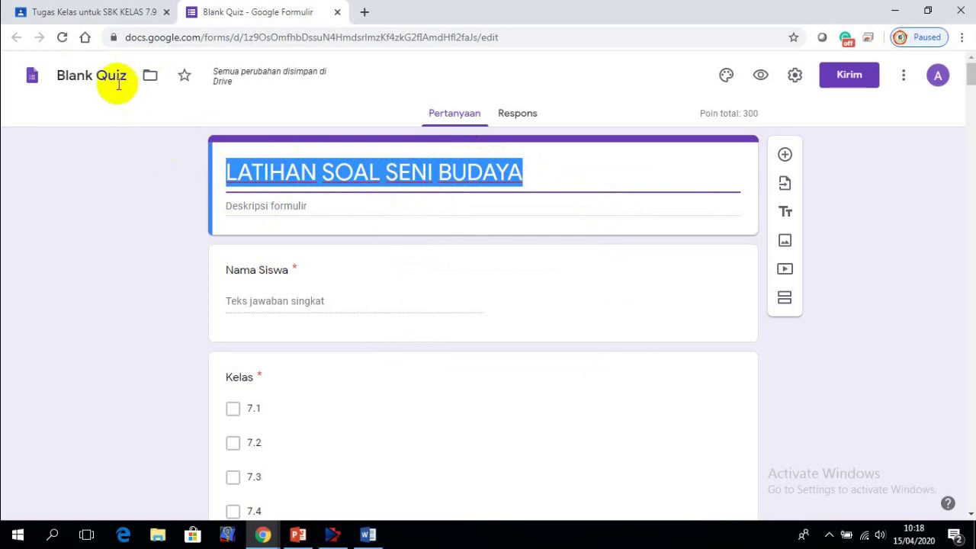
{"action": "left_click", "coordinate": [111, 77]}
{"action": "left_click_drag", "start_coordinate": [55, 75], "coordinate": [147, 98]}
{"action": "right_click", "coordinate": [60, 71]}
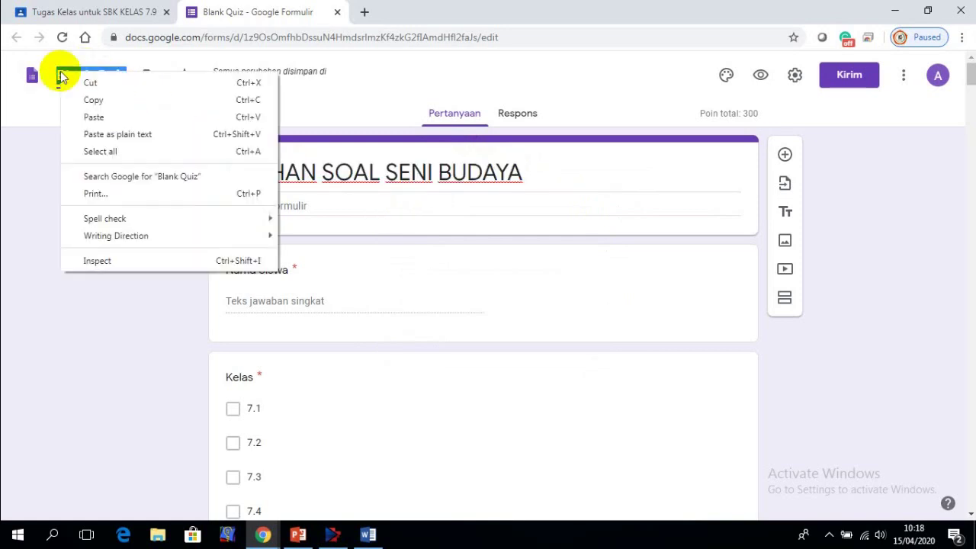
{"action": "left_click", "coordinate": [87, 115]}
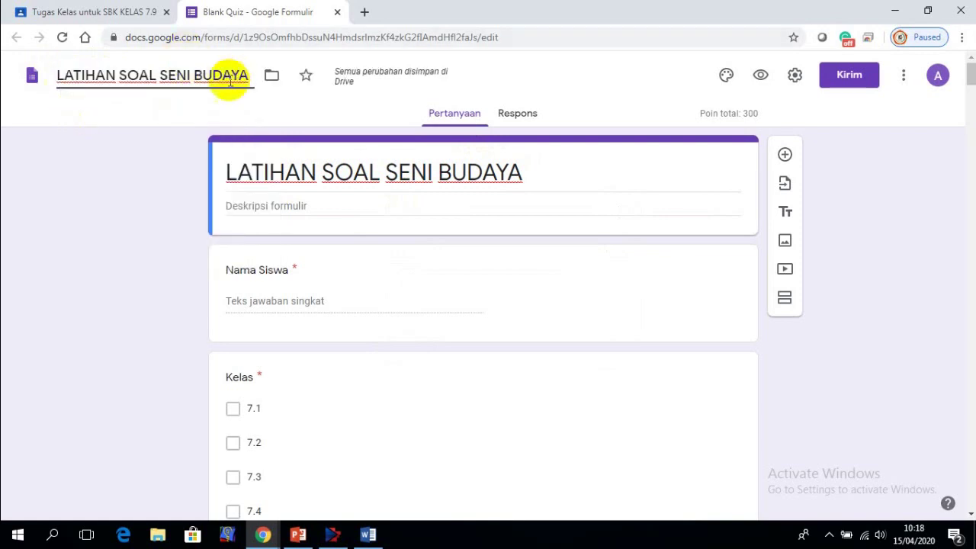
{"action": "left_click", "coordinate": [890, 303]}
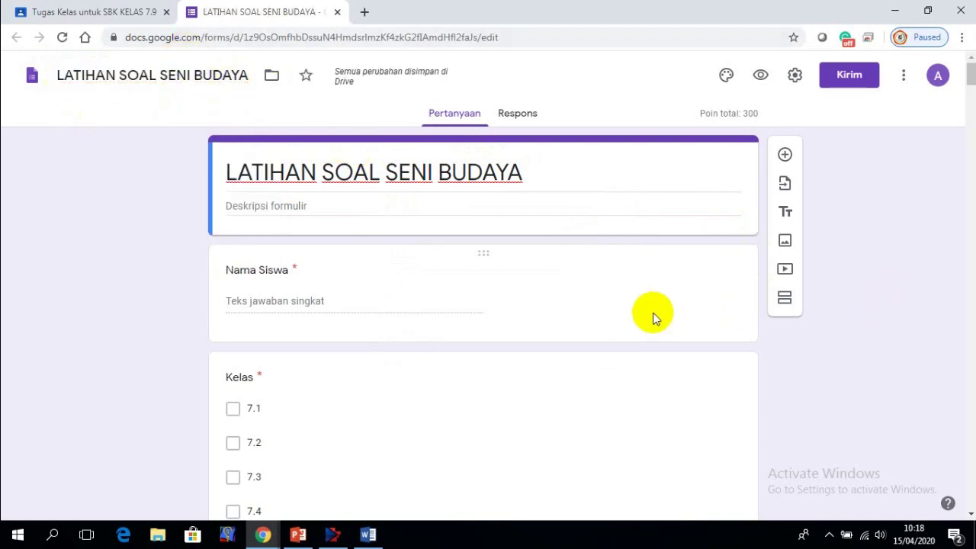
Step: Preview the quiz form and examine the imported questions, images and point values, returning to its beginning
{"action": "scroll", "coordinate": [648, 310], "scroll_direction": "down", "scroll_amount": 3}
{"action": "scroll", "coordinate": [645, 303], "scroll_direction": "down", "scroll_amount": 5}
{"action": "scroll", "coordinate": [697, 211], "scroll_direction": "up", "scroll_amount": 7}
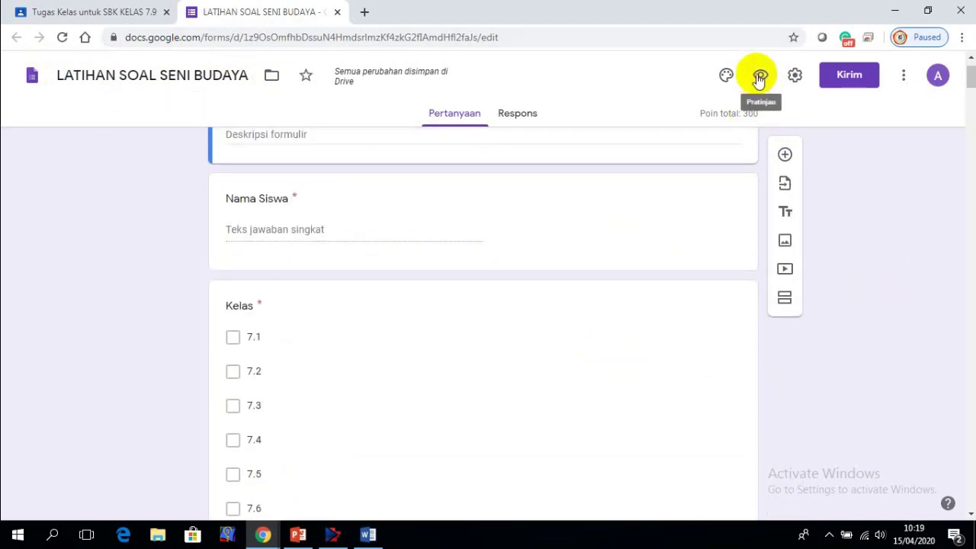
{"action": "left_click", "coordinate": [760, 78]}
{"action": "scroll", "coordinate": [599, 205], "scroll_direction": "down", "scroll_amount": 3}
{"action": "scroll", "coordinate": [595, 217], "scroll_direction": "up", "scroll_amount": 3}
{"action": "scroll", "coordinate": [580, 232], "scroll_direction": "down", "scroll_amount": 5}
{"action": "scroll", "coordinate": [576, 241], "scroll_direction": "down", "scroll_amount": 5}
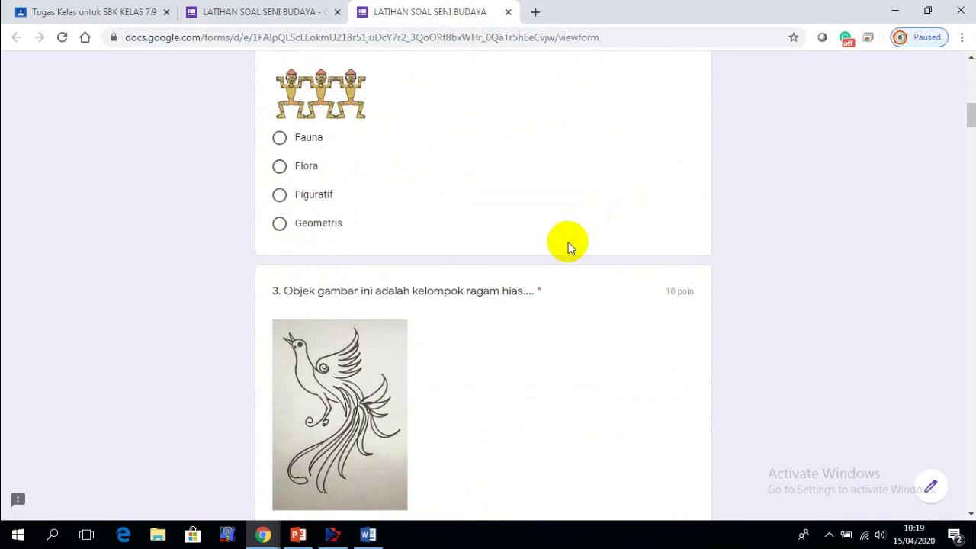
{"action": "scroll", "coordinate": [568, 241], "scroll_direction": "down", "scroll_amount": 5}
{"action": "scroll", "coordinate": [564, 244], "scroll_direction": "down", "scroll_amount": 7}
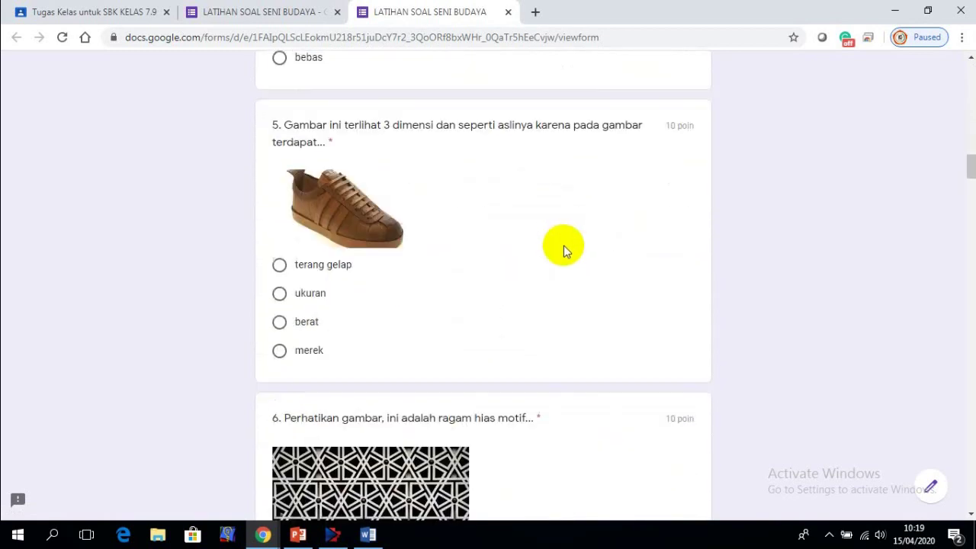
{"action": "scroll", "coordinate": [580, 245], "scroll_direction": "up", "scroll_amount": 1}
{"action": "scroll", "coordinate": [681, 193], "scroll_direction": "down", "scroll_amount": 1}
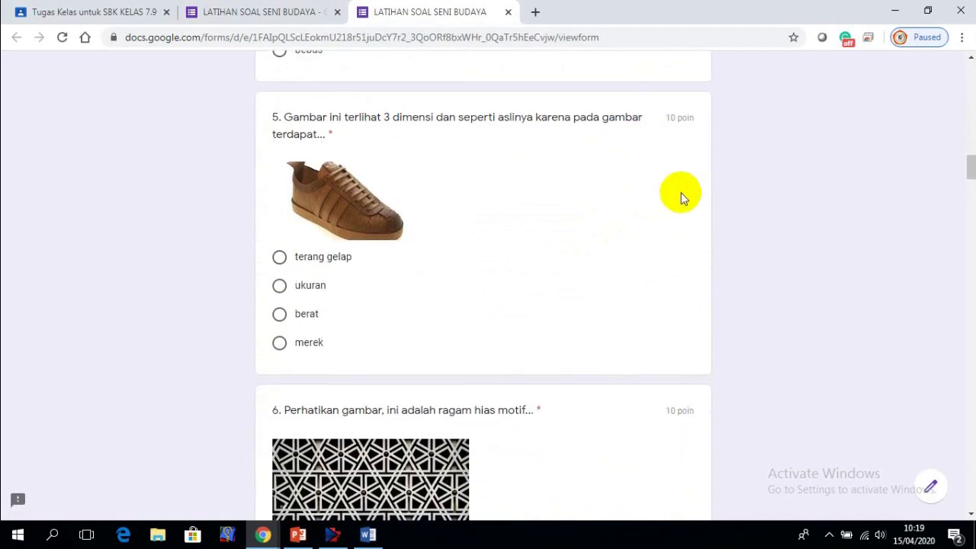
{"action": "scroll", "coordinate": [681, 192], "scroll_direction": "down", "scroll_amount": 14}
{"action": "scroll", "coordinate": [607, 247], "scroll_direction": "down", "scroll_amount": 20}
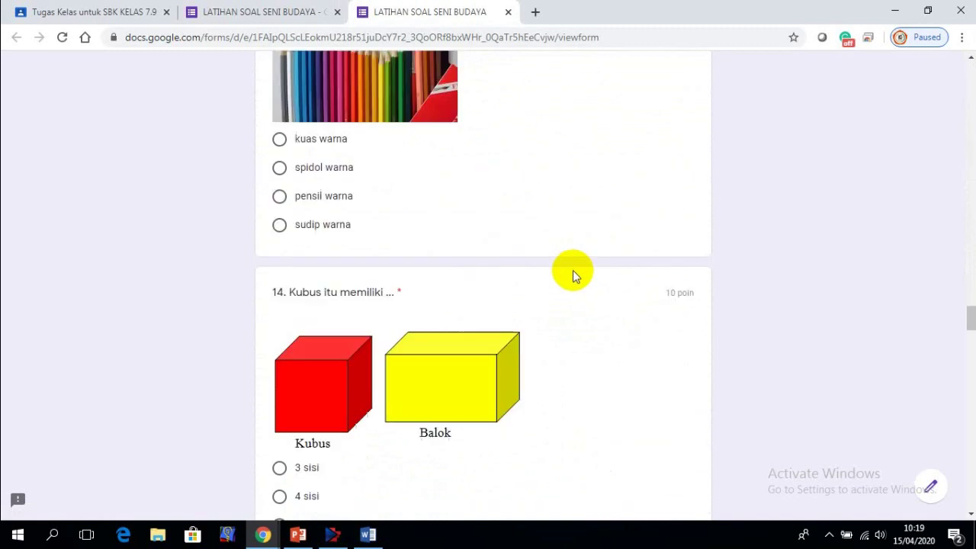
{"action": "scroll", "coordinate": [574, 279], "scroll_direction": "down", "scroll_amount": 20}
{"action": "left_click_drag", "start_coordinate": [972, 385], "coordinate": [970, 72]}
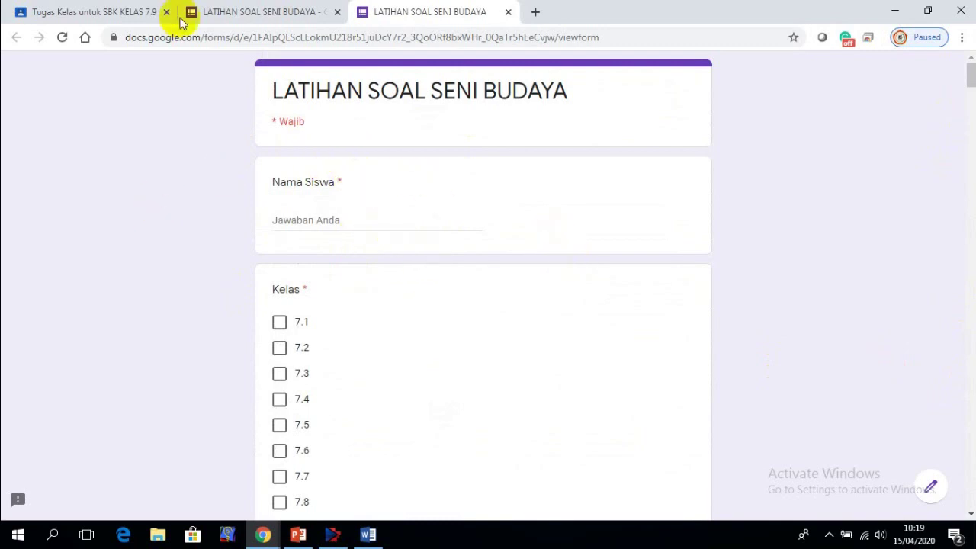
Step: Return to the Google Classroom assignment, close its editor, and view the posts in the SBK KELAS 7.9 forum
{"action": "left_click", "coordinate": [115, 28]}
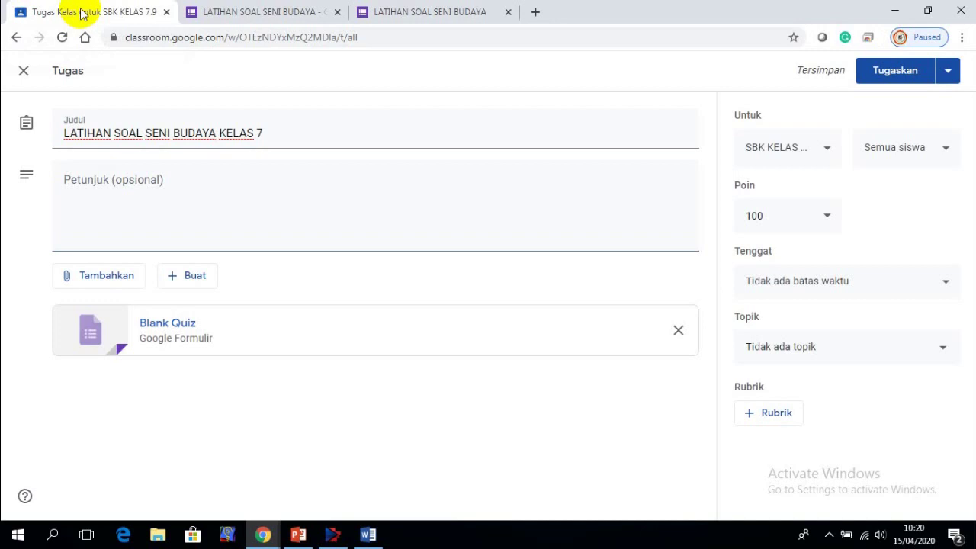
{"action": "left_click", "coordinate": [24, 71]}
{"action": "left_click", "coordinate": [24, 72]}
{"action": "left_click", "coordinate": [368, 75]}
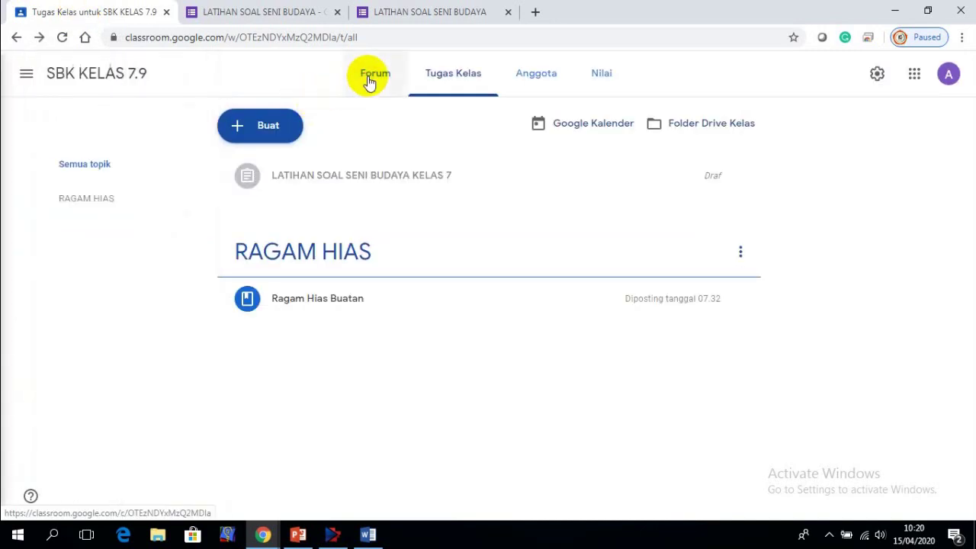
{"action": "left_click", "coordinate": [368, 77]}
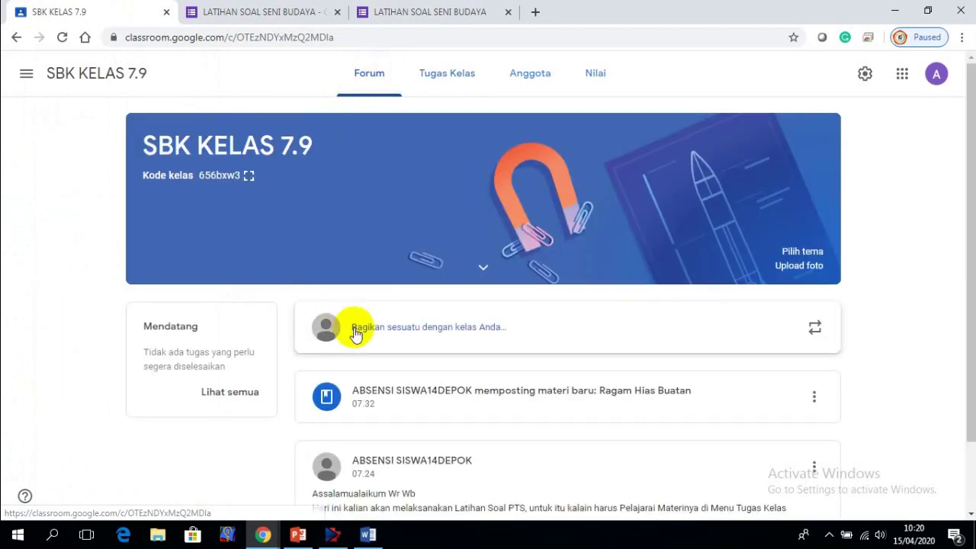
{"action": "scroll", "coordinate": [359, 327], "scroll_direction": "down", "scroll_amount": 1}
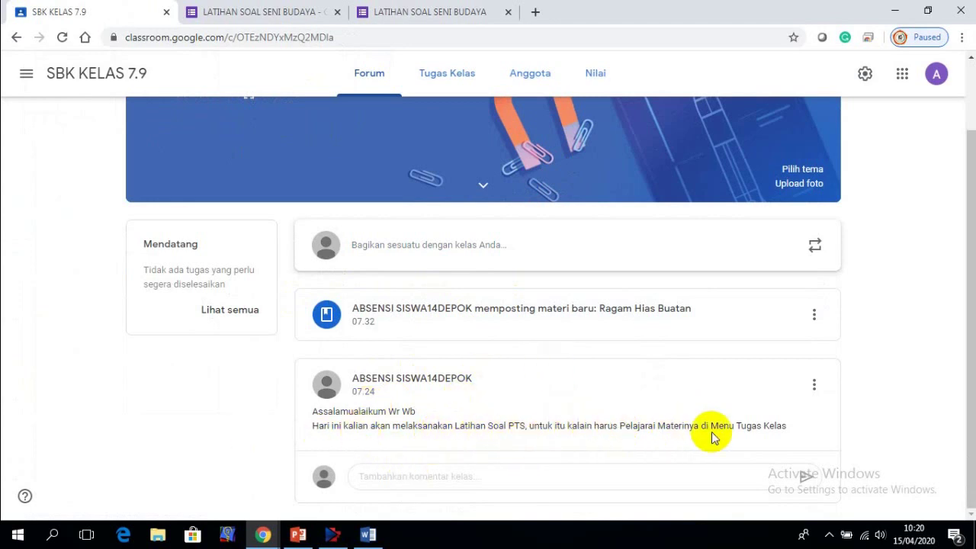
Step: Open the classwork page of SBK KELAS 7.9 and look over its posts and the kinds of items that can be created
{"action": "scroll", "coordinate": [547, 429], "scroll_direction": "up", "scroll_amount": 1}
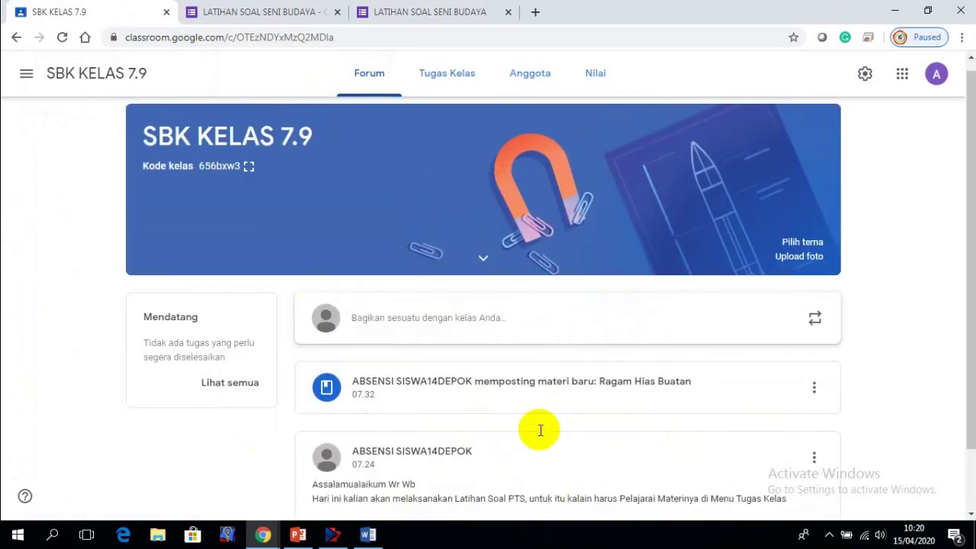
{"action": "left_click", "coordinate": [447, 80]}
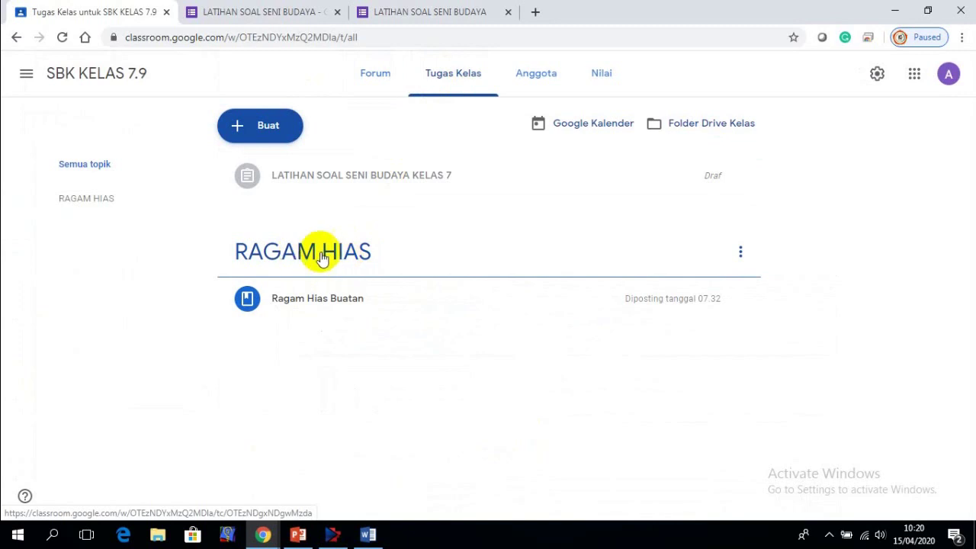
{"action": "left_click", "coordinate": [279, 132]}
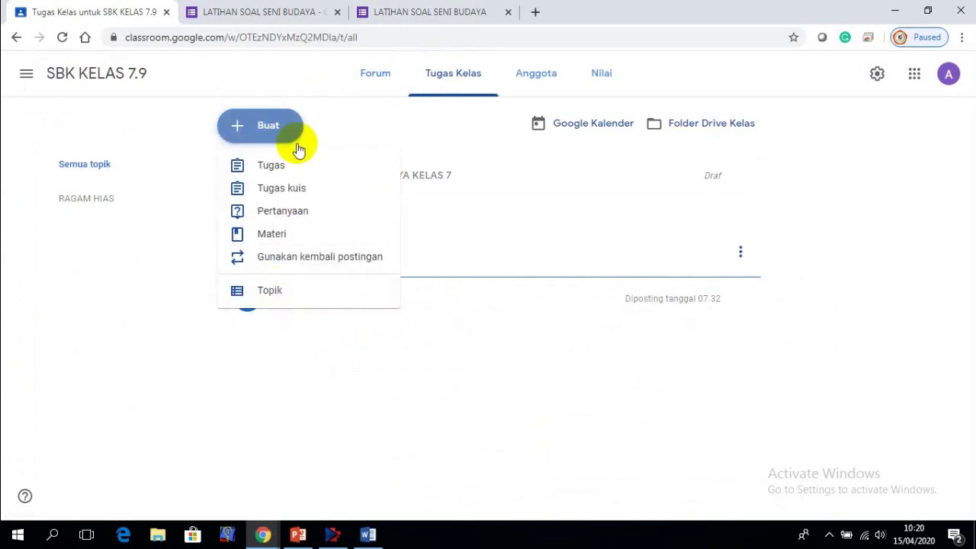
{"action": "left_click", "coordinate": [345, 136]}
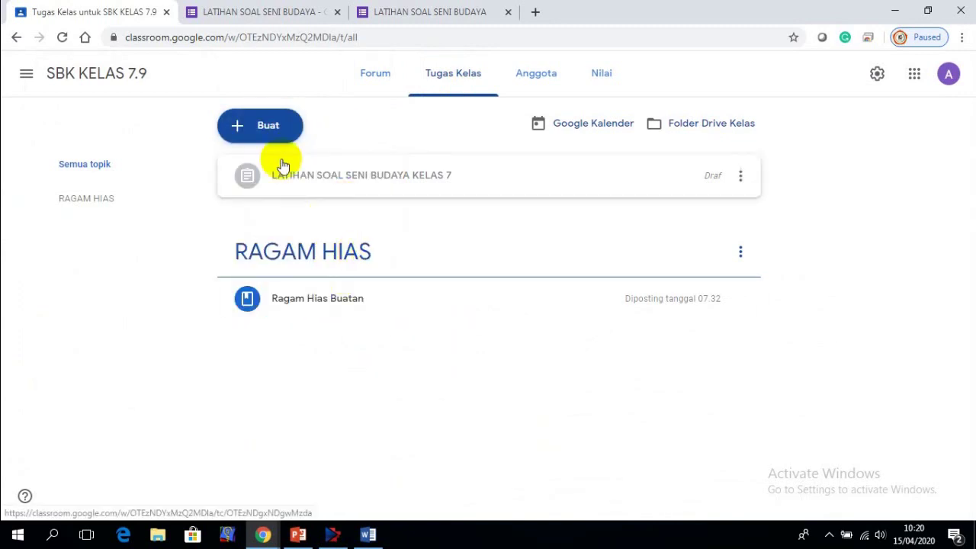
{"action": "left_click", "coordinate": [258, 125]}
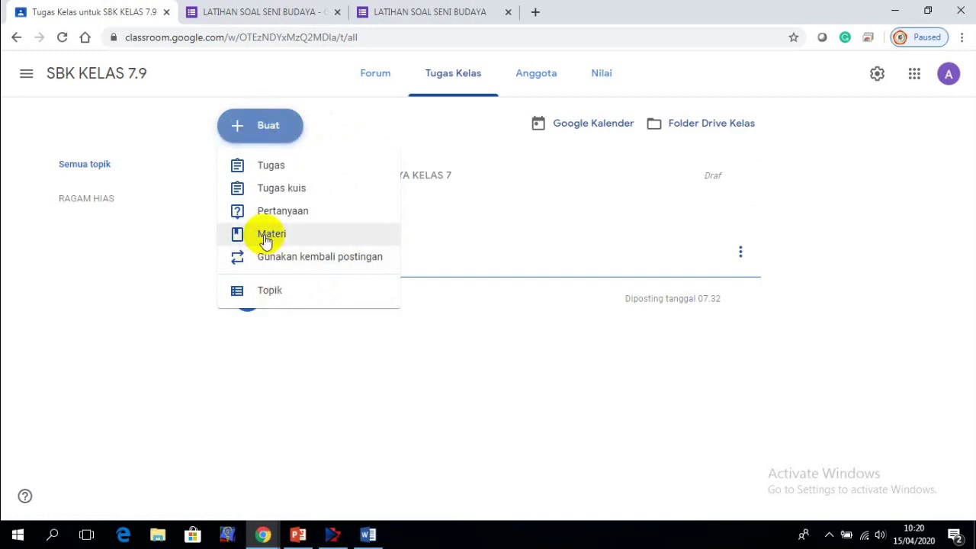
{"action": "left_click", "coordinate": [415, 354]}
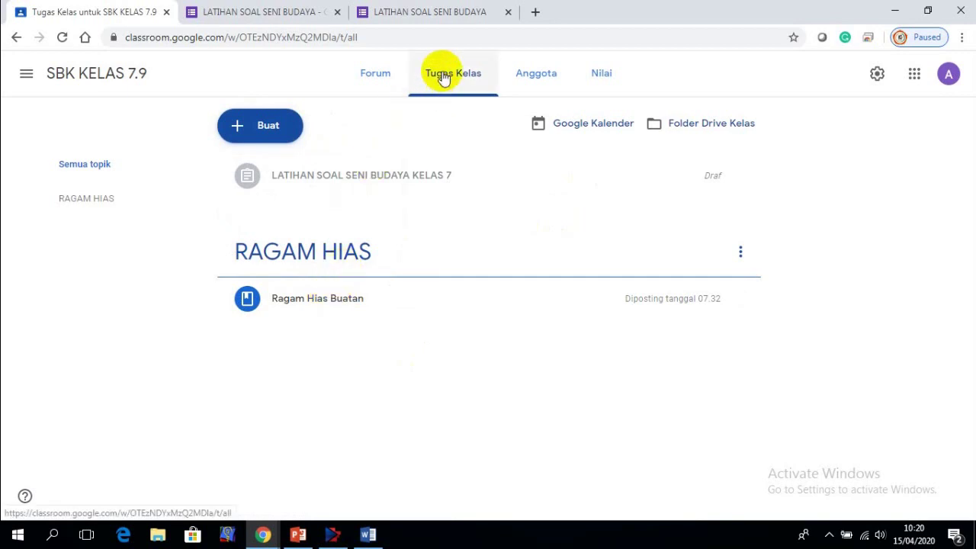
Step: Start a new quiz assignment in SBK KELAS 7.9 and view the LATIHAN SOAL SENI BUDAYA form preview
{"action": "left_click", "coordinate": [283, 130]}
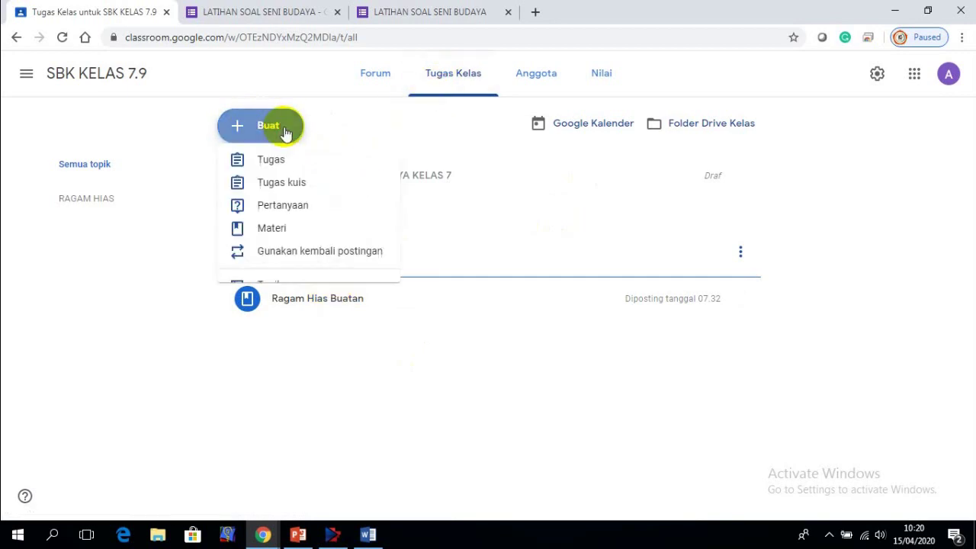
{"action": "left_click", "coordinate": [279, 195]}
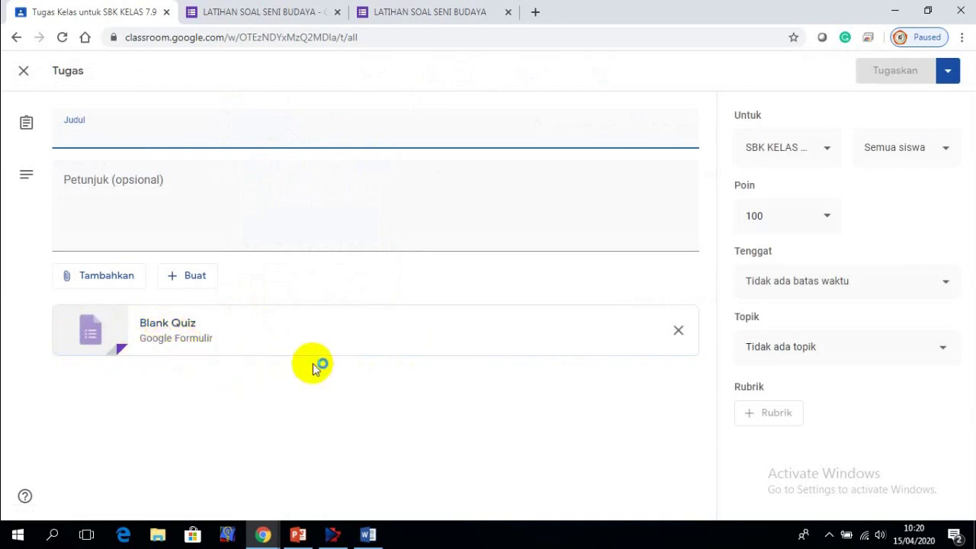
{"action": "left_click", "coordinate": [405, 15]}
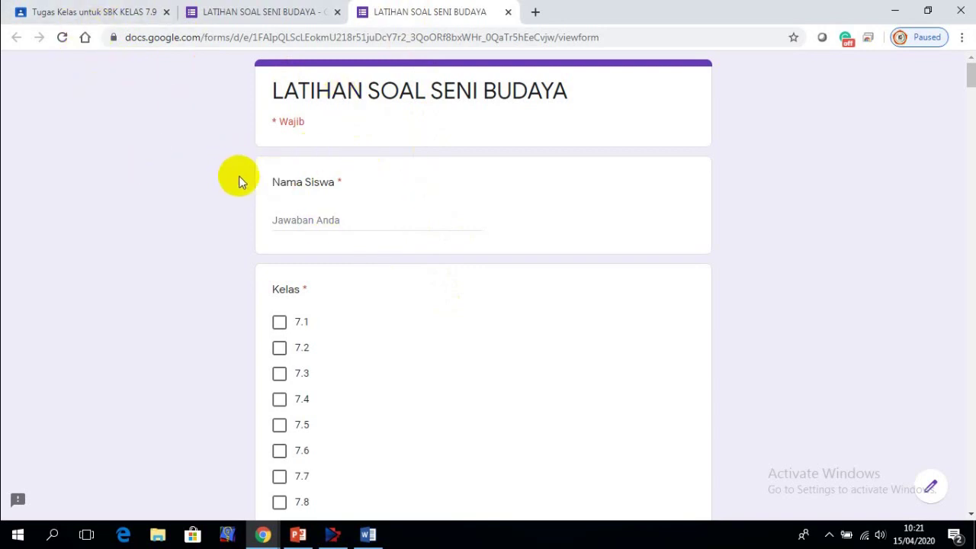
Step: Open WhatsApp Web in a new browser tab and display the chat with the intended contact
{"action": "left_click", "coordinate": [535, 12]}
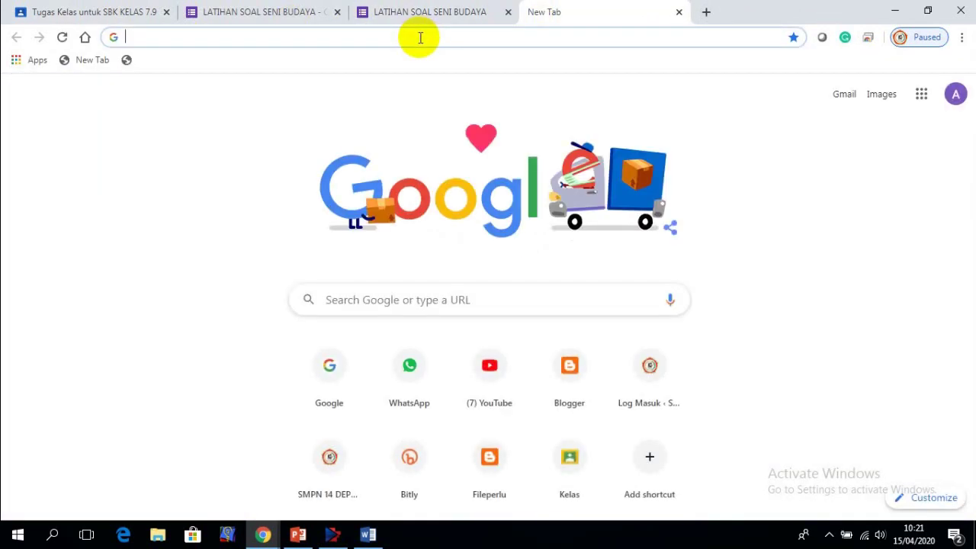
{"action": "type", "text": "whats"}
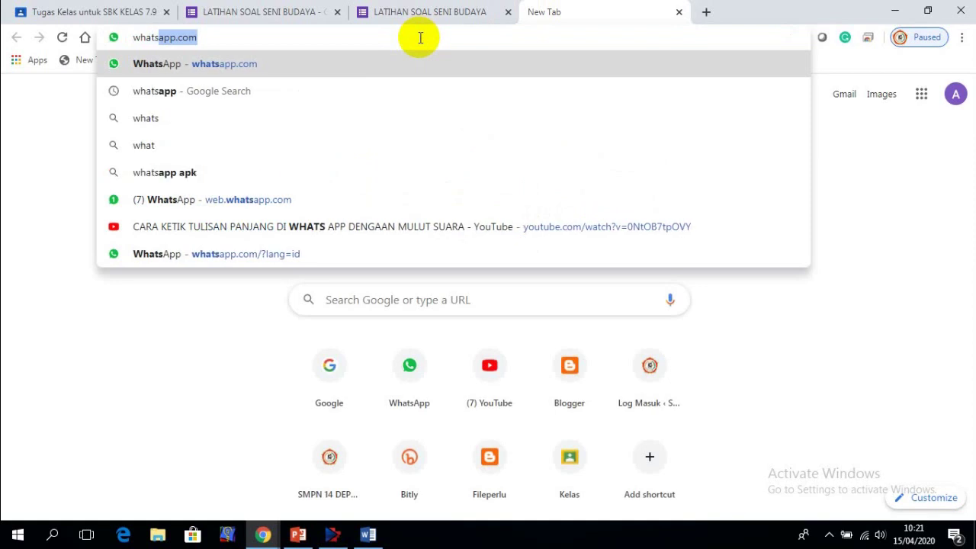
{"action": "type", "text": "app"}
{"action": "key", "text": "Return"}
{"action": "left_click", "coordinate": [399, 84]}
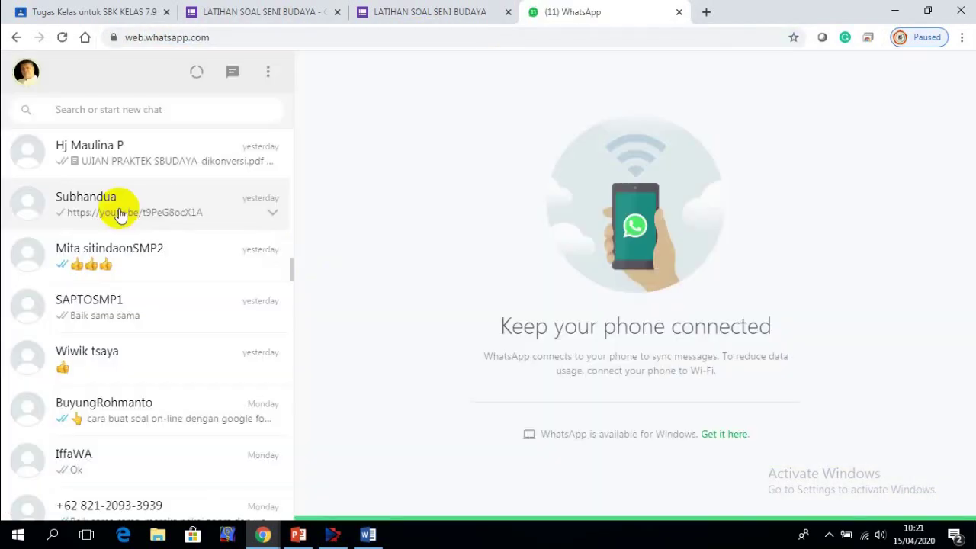
{"action": "left_click", "coordinate": [120, 215]}
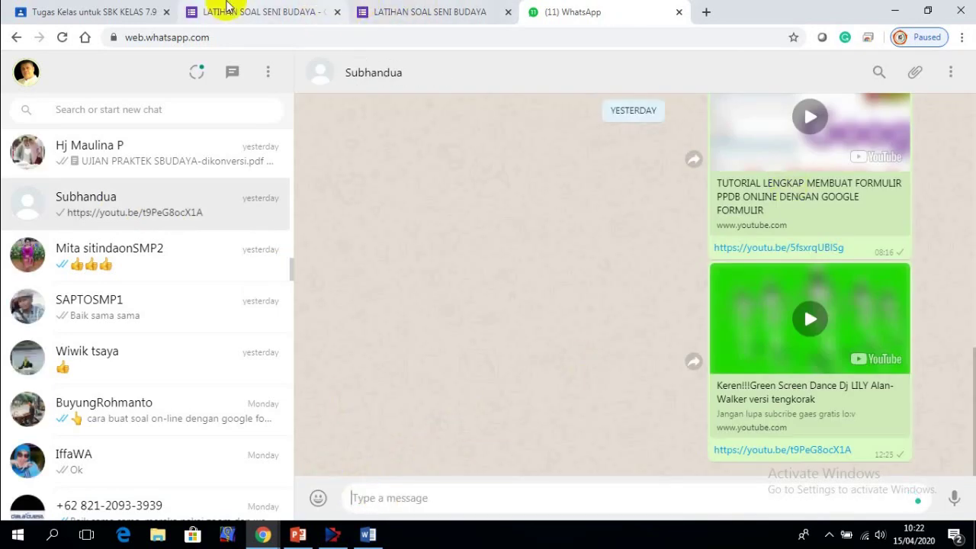
Step: Return to Google Classroom, leave the untitled quiz assignment, and open the SBK KELAS 7.9 class forum from the class overview
{"action": "left_click", "coordinate": [59, 13]}
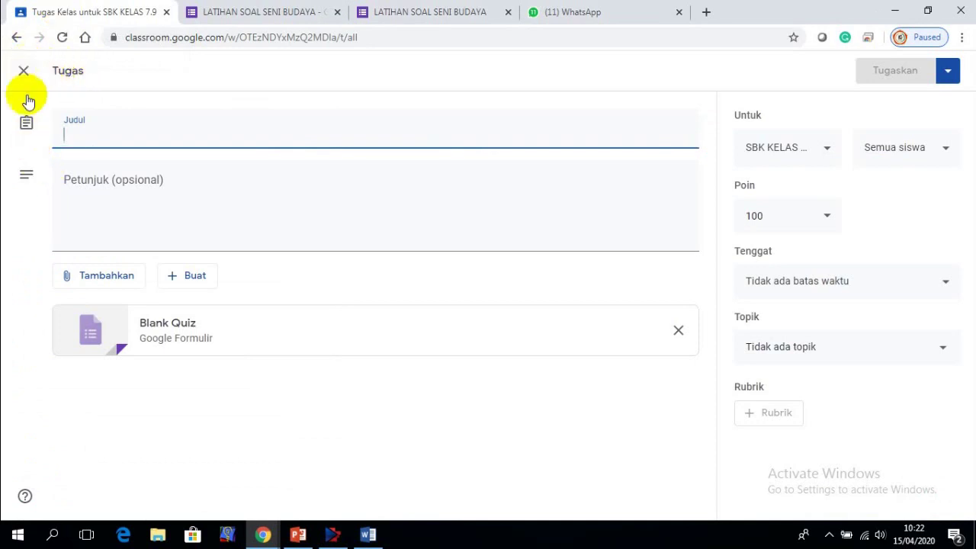
{"action": "left_click", "coordinate": [17, 38]}
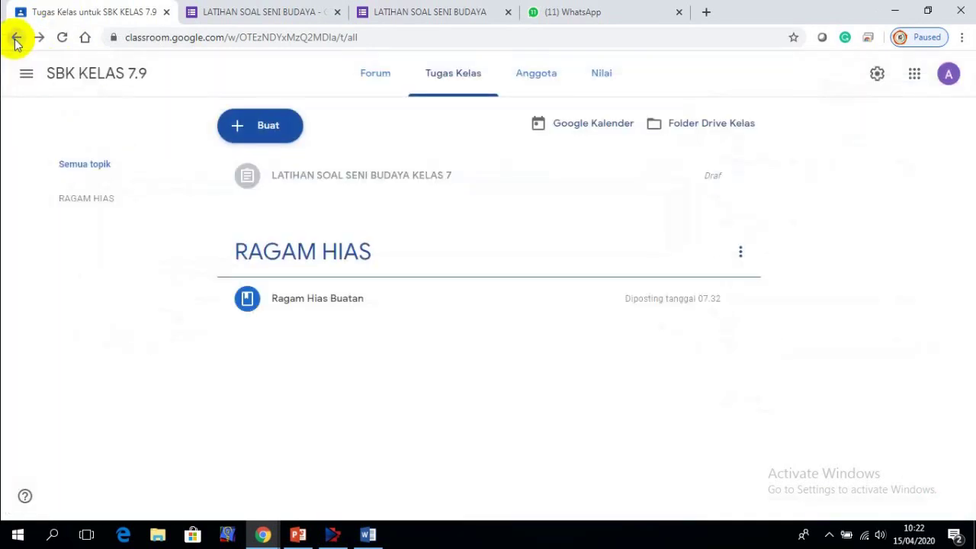
{"action": "left_click", "coordinate": [27, 77]}
{"action": "left_click", "coordinate": [26, 79]}
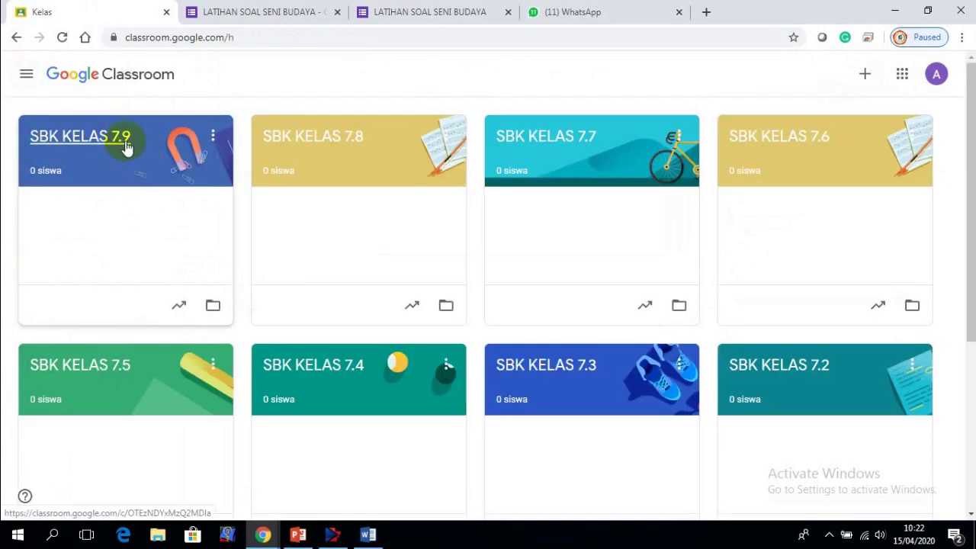
{"action": "left_click", "coordinate": [115, 138]}
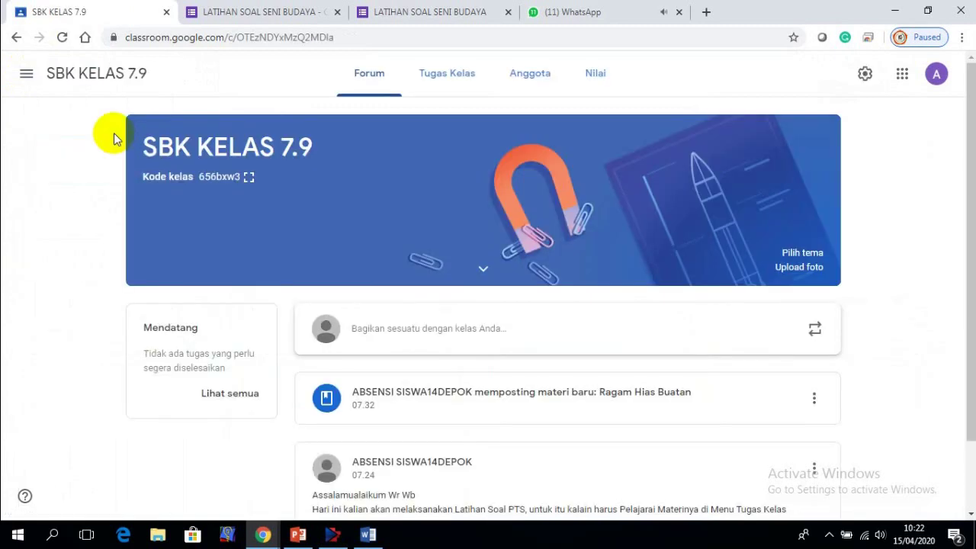
Step: Display the SBK KELAS 7.9 class code enlarged and copy it
{"action": "left_click", "coordinate": [249, 178]}
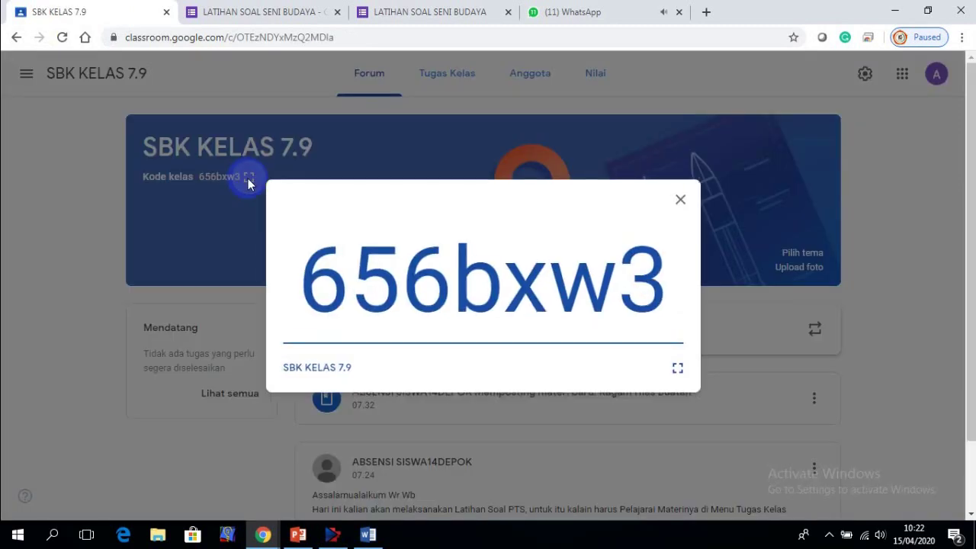
{"action": "left_click_drag", "start_coordinate": [665, 272], "coordinate": [309, 264]}
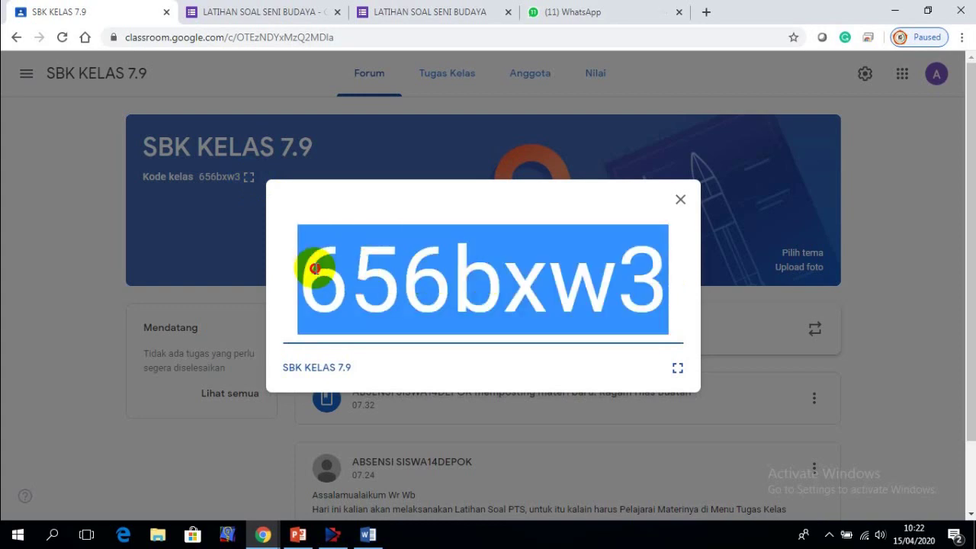
{"action": "right_click", "coordinate": [492, 280]}
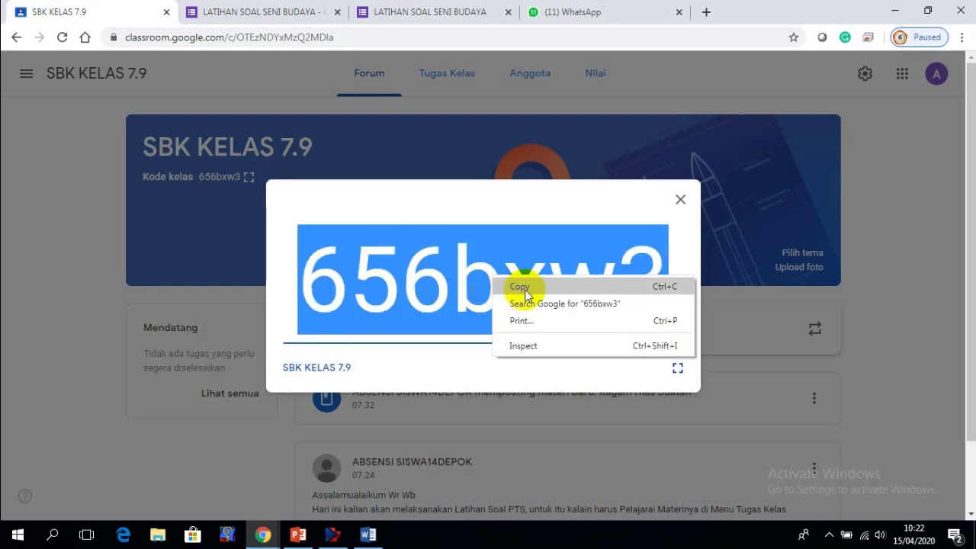
{"action": "left_click", "coordinate": [522, 287]}
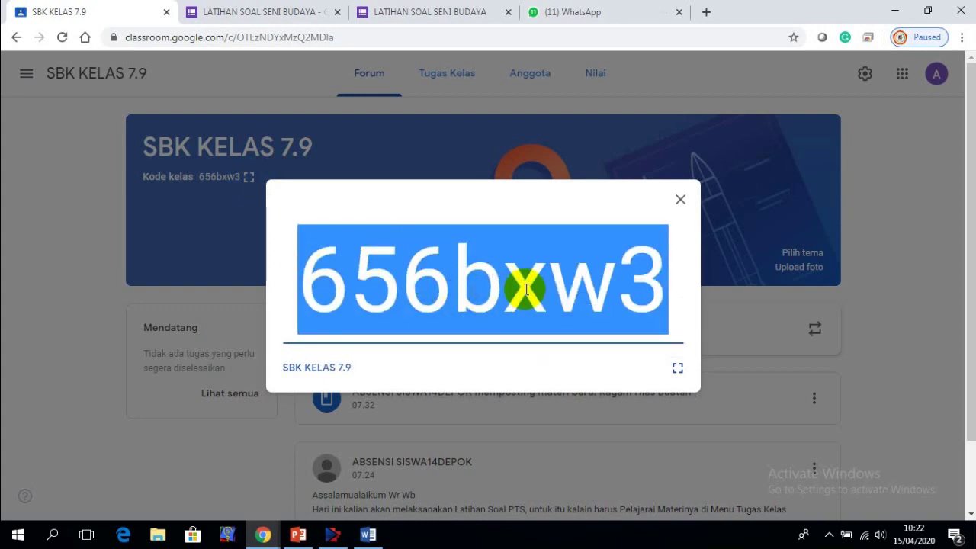
Step: Switch to the WhatsApp chat and write the draft message "ULANGAN HARIAN SENI BUDAYA Klik Link"
{"action": "left_click", "coordinate": [562, 13]}
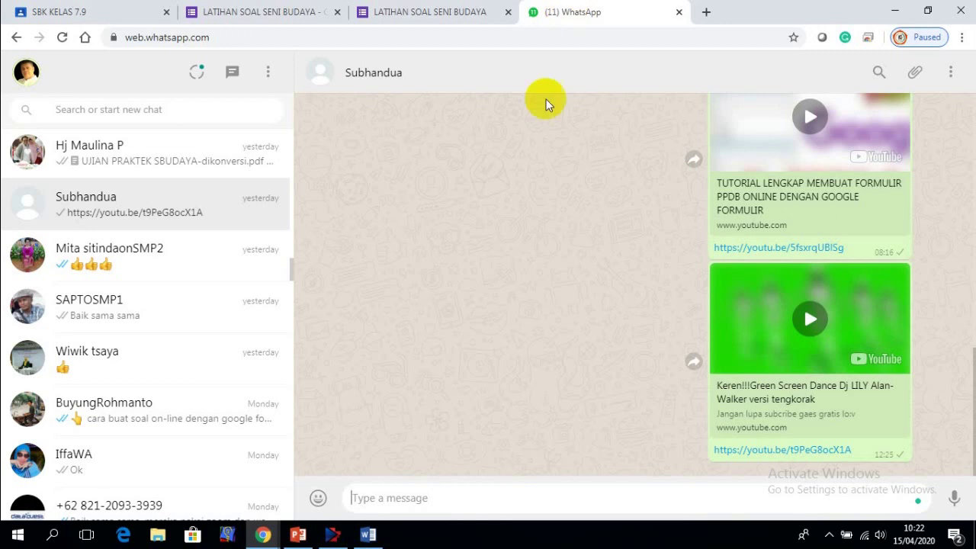
{"action": "left_click", "coordinate": [412, 499]}
{"action": "type", "text": "ULA"}
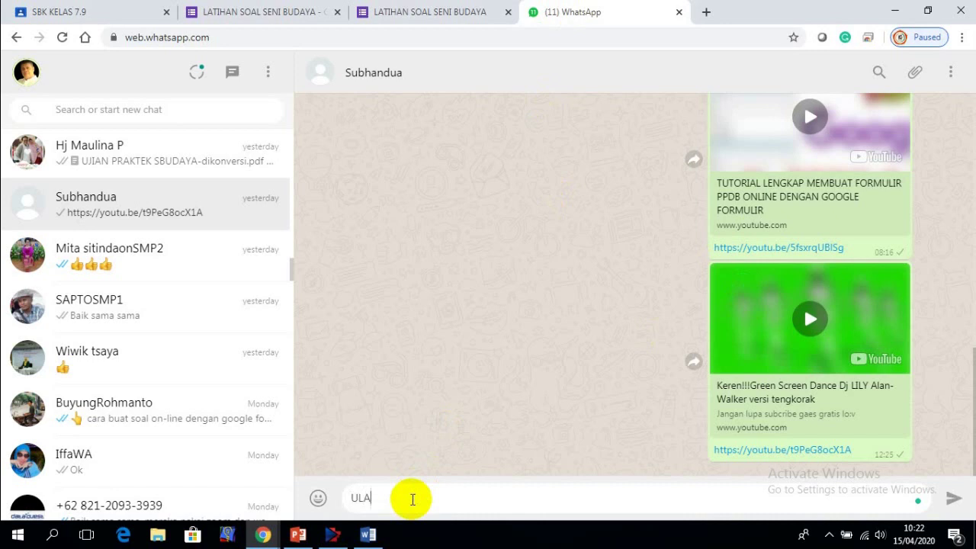
{"action": "type", "text": "NGAN HARIAN"}
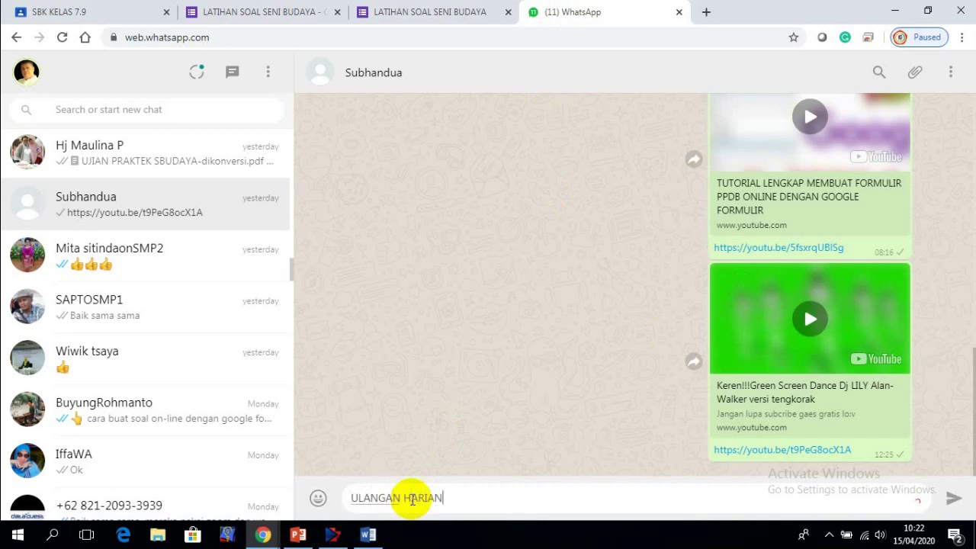
{"action": "type", "text": " SENI BUDAYA"}
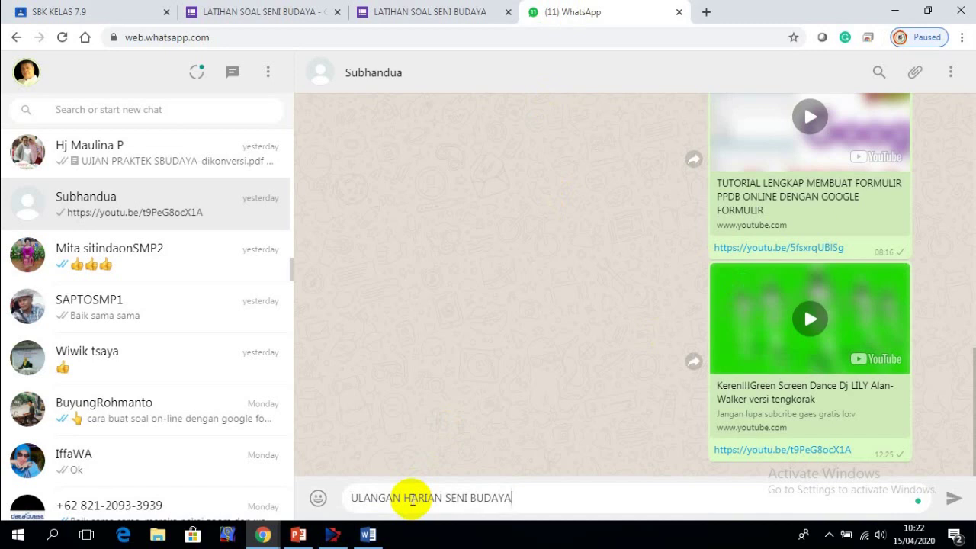
{"action": "type", "text": " Klik"}
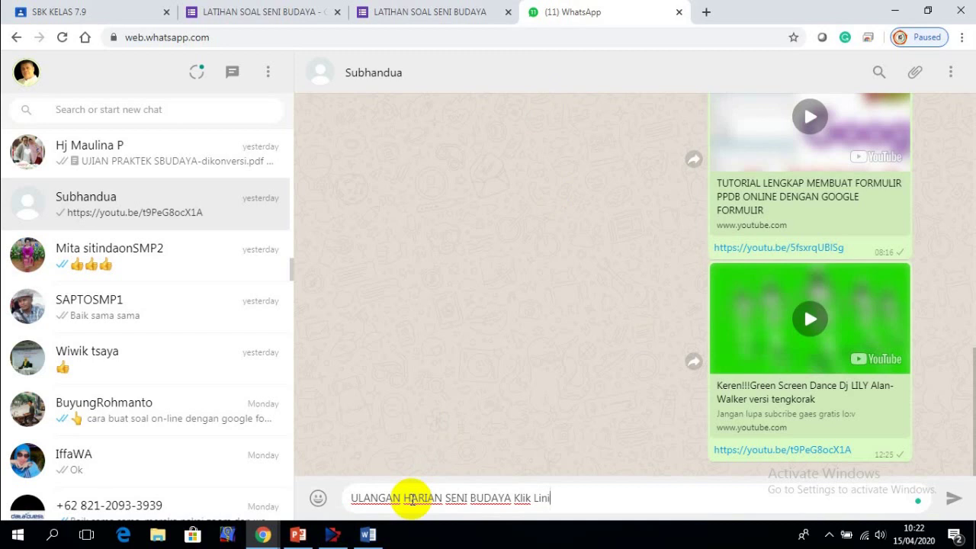
{"action": "type", "text": "Link ini"}
Step: Load the Google Classroom overview in a new browser tab and copy its web address
{"action": "left_click", "coordinate": [706, 13]}
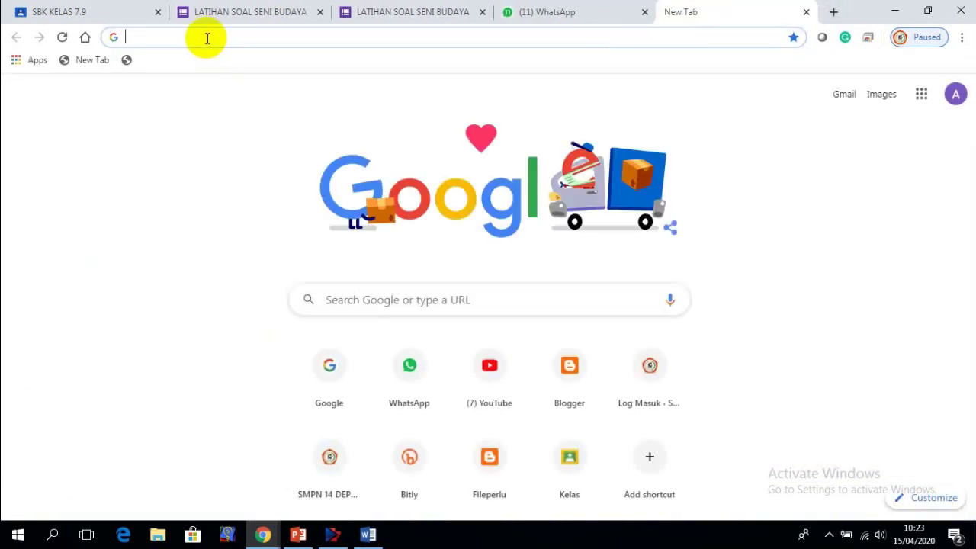
{"action": "type", "text": "clasr"}
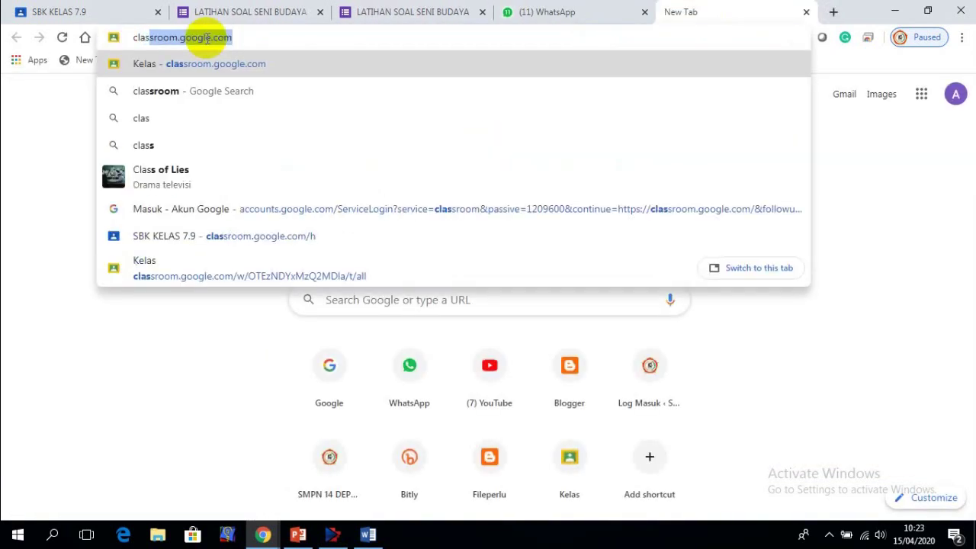
{"action": "type", "text": "room.google.com/h"}
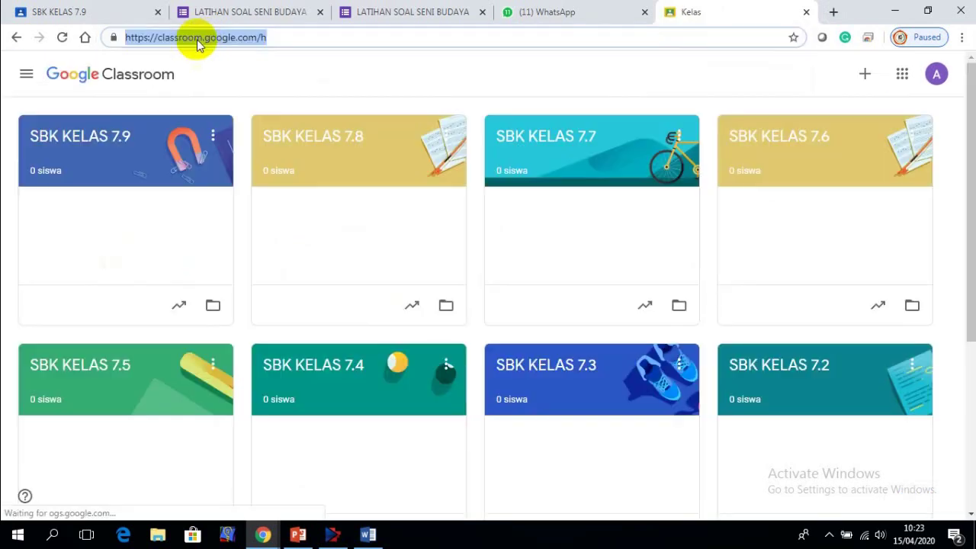
{"action": "right_click", "coordinate": [200, 39]}
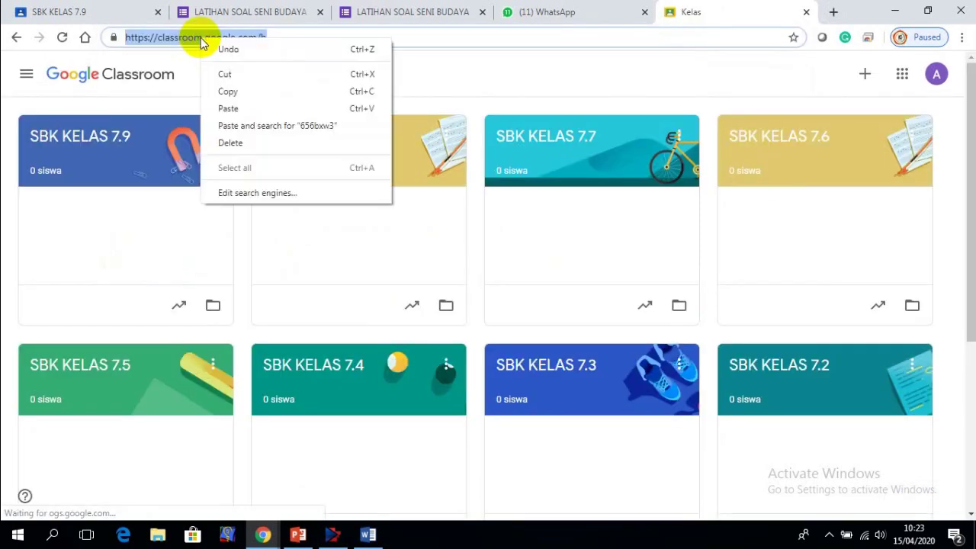
{"action": "left_click", "coordinate": [228, 91]}
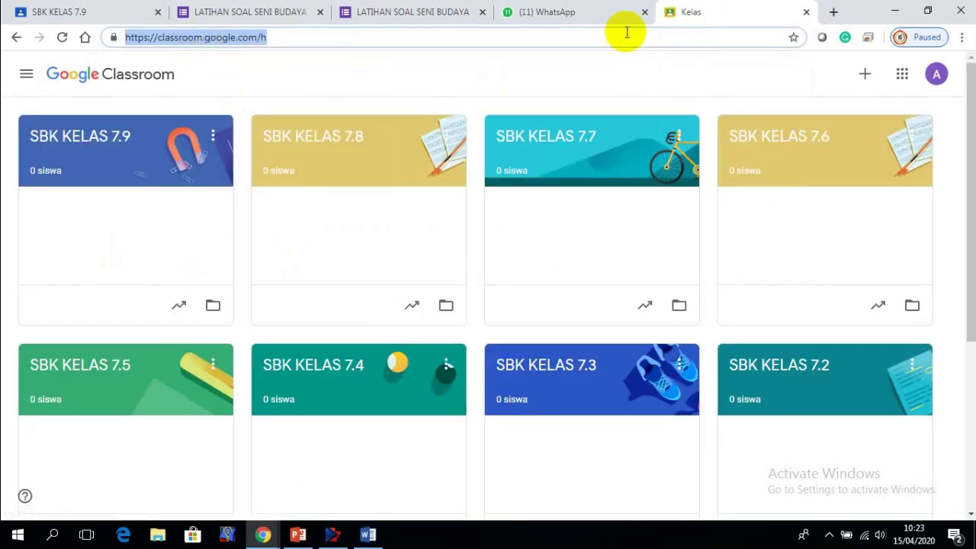
{"action": "left_click", "coordinate": [557, 23]}
{"action": "left_click", "coordinate": [544, 492]}
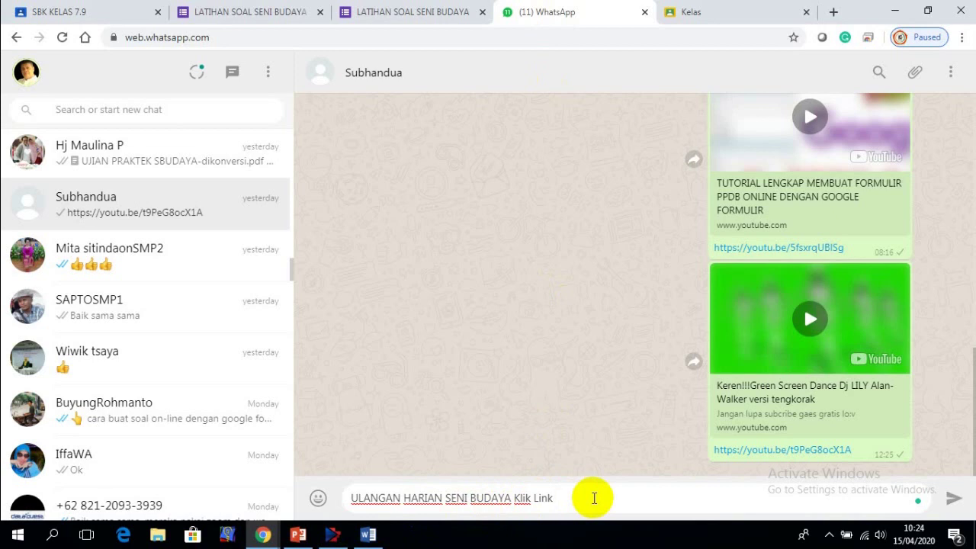
{"action": "key", "text": "ctrl+v"}
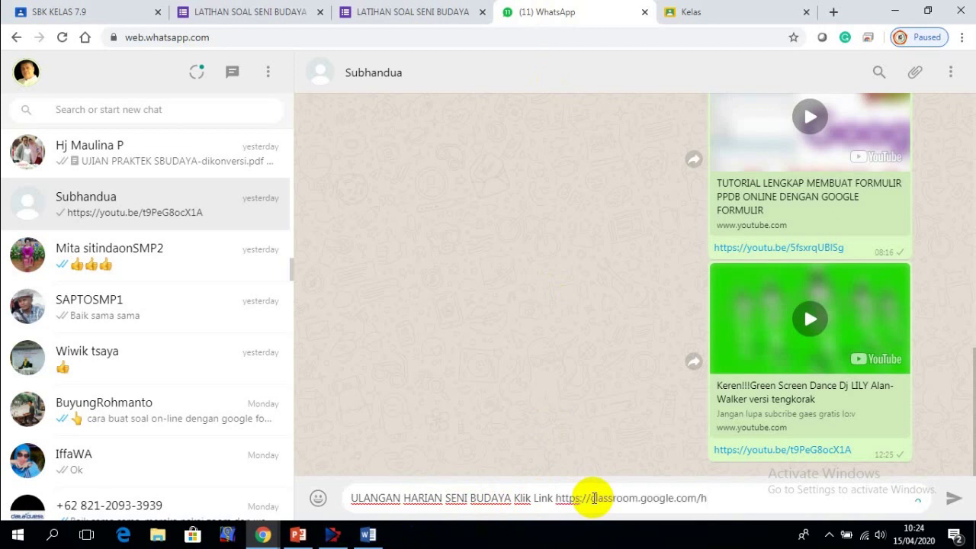
{"action": "key", "text": "BackSpace"}
{"action": "type", "text": "Enter"}
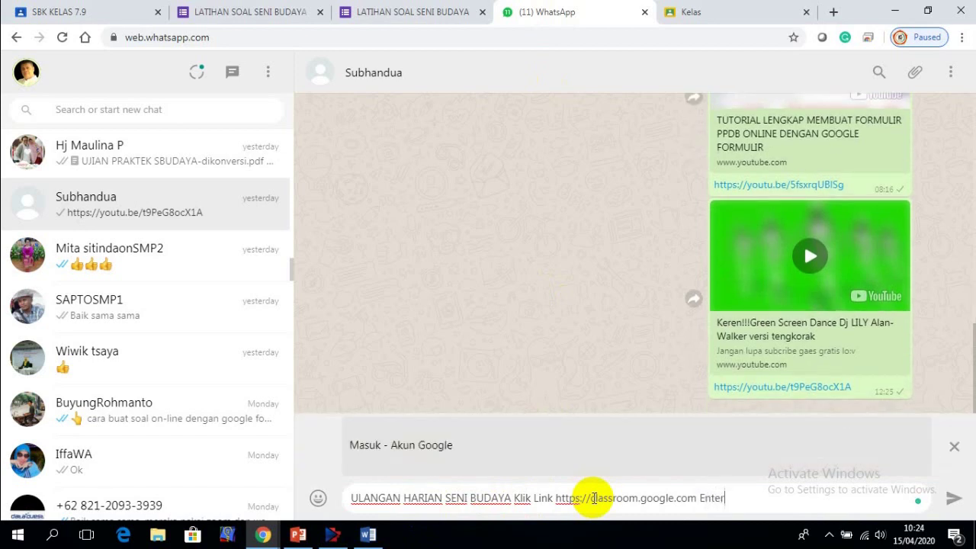
{"action": "type", "text": " Lalu Klik"}
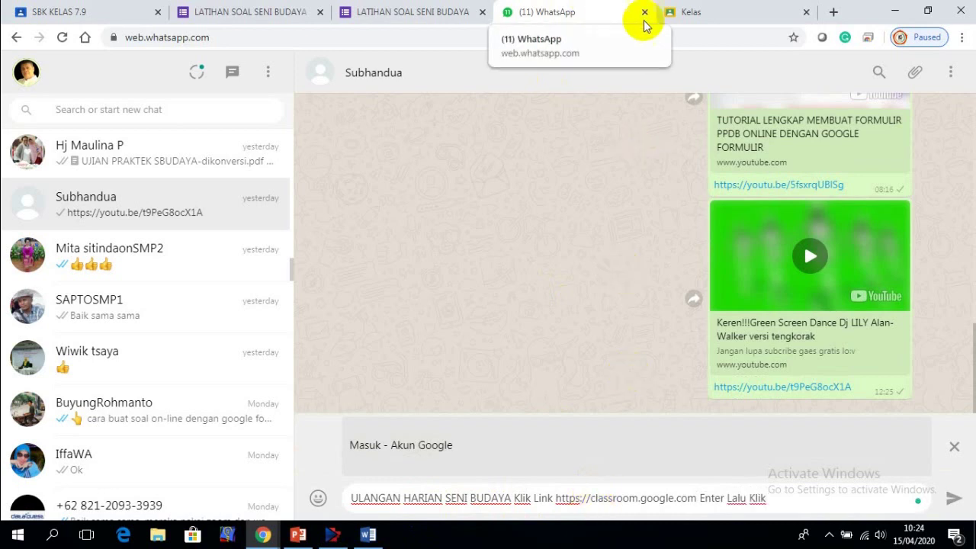
Step: Check the create-or-join options in Google Classroom and add "Tanda +Pilih Gabung Kelas" to the WhatsApp draft
{"action": "left_click", "coordinate": [694, 14]}
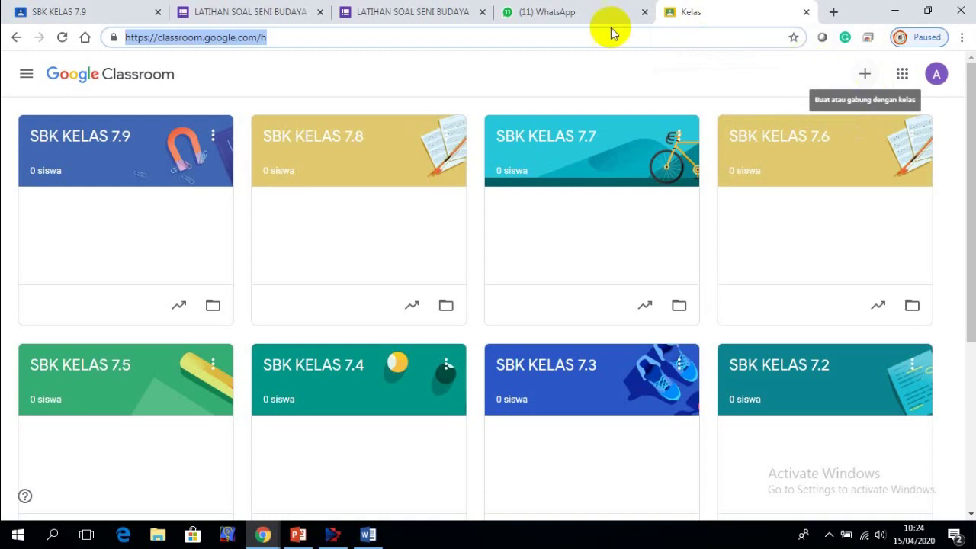
{"action": "left_click", "coordinate": [555, 12]}
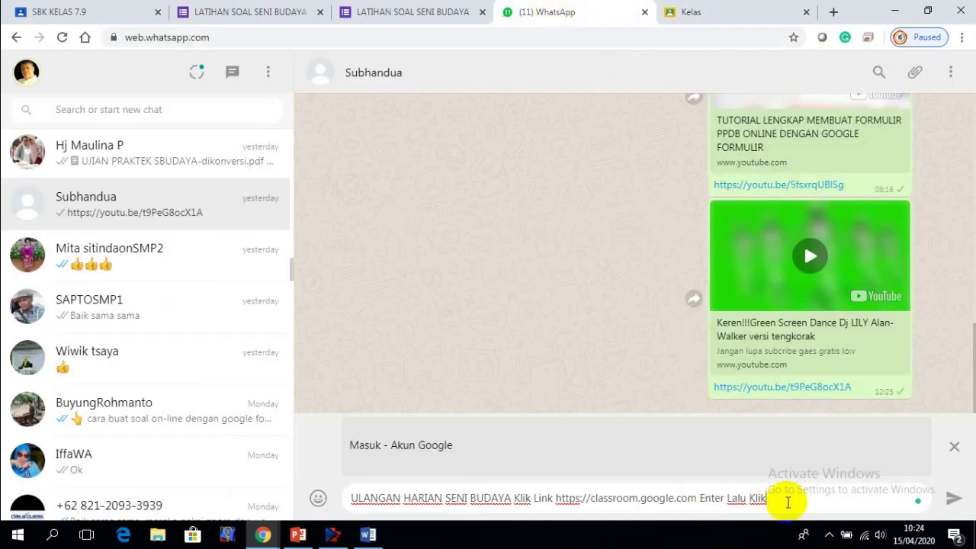
{"action": "type", "text": "Tanda +"}
{"action": "left_click", "coordinate": [719, 11]}
{"action": "left_click", "coordinate": [864, 78]}
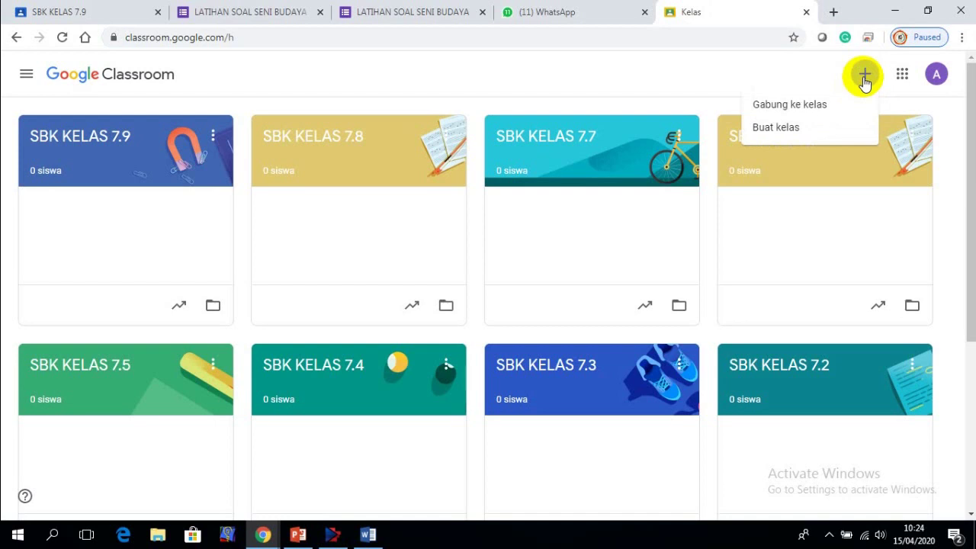
{"action": "left_click", "coordinate": [542, 15]}
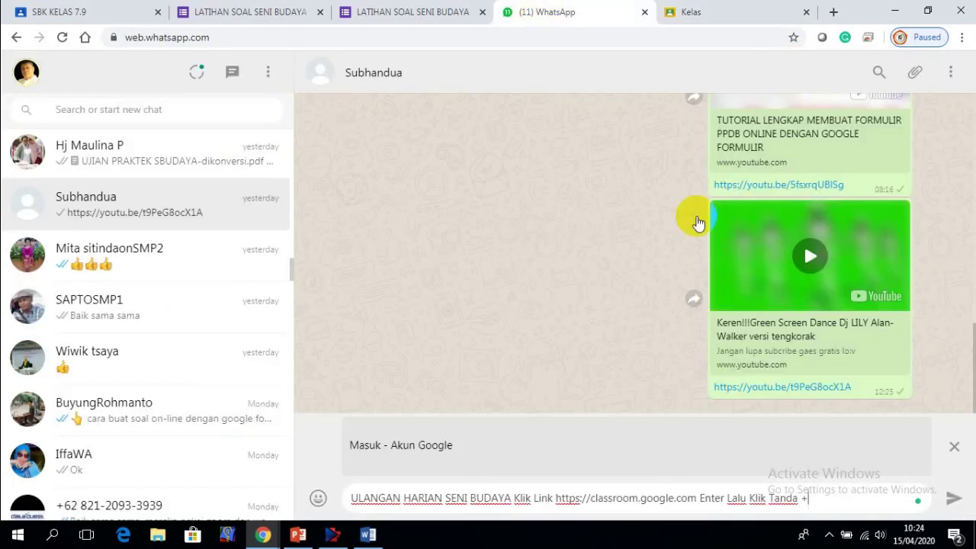
{"action": "type", "text": "Pi"}
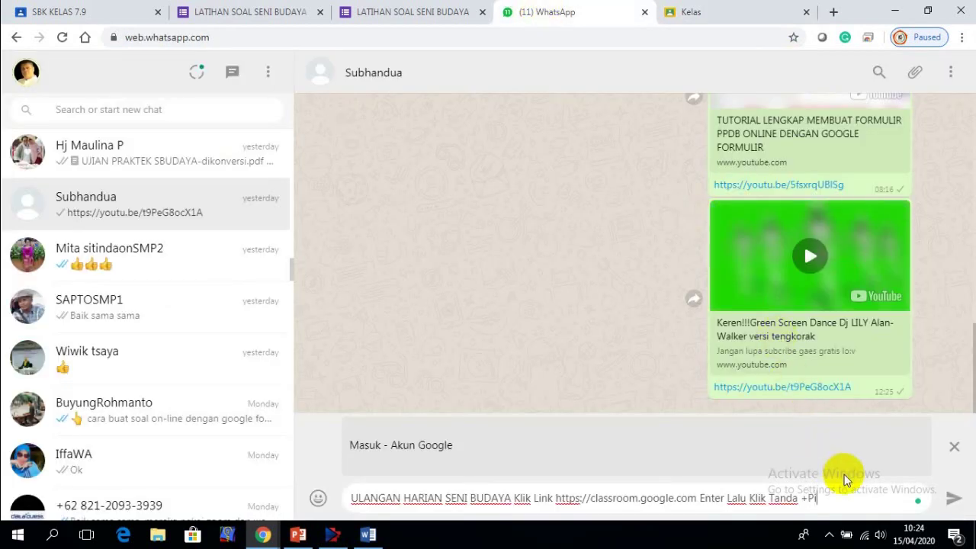
{"action": "type", "text": "lih Gabung K"}
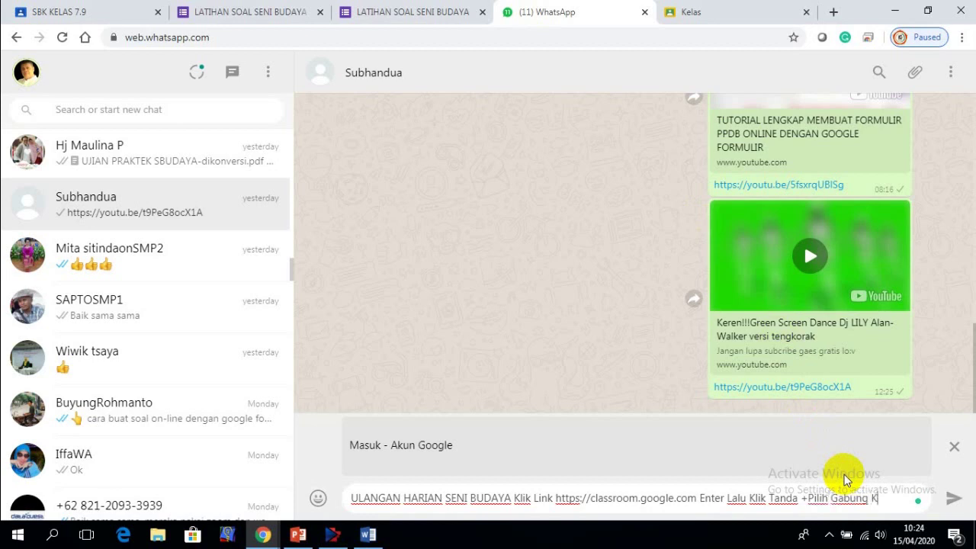
{"action": "type", "text": "elas"}
Step: View the dialog for joining a class by code in Google Classroom and dismiss it without joining
{"action": "left_click", "coordinate": [701, 12]}
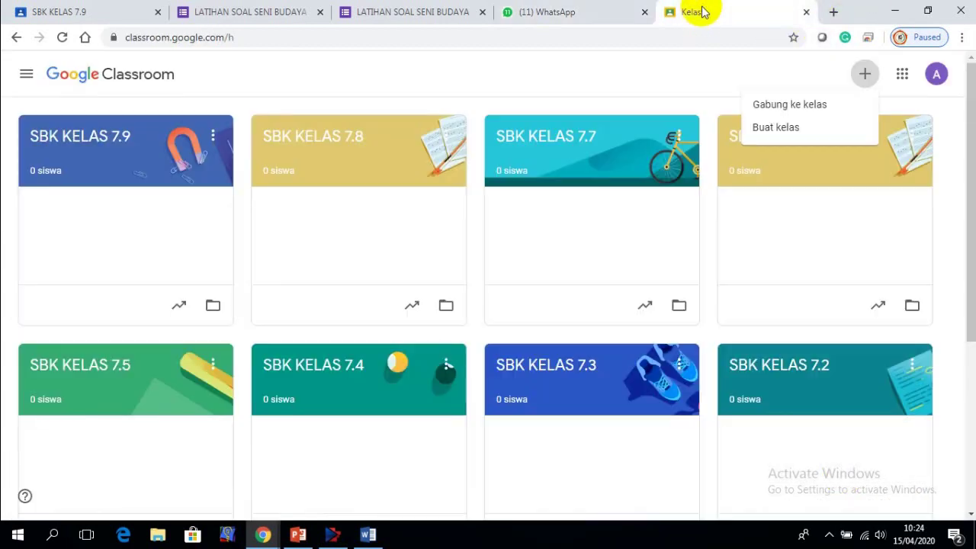
{"action": "left_click", "coordinate": [793, 112]}
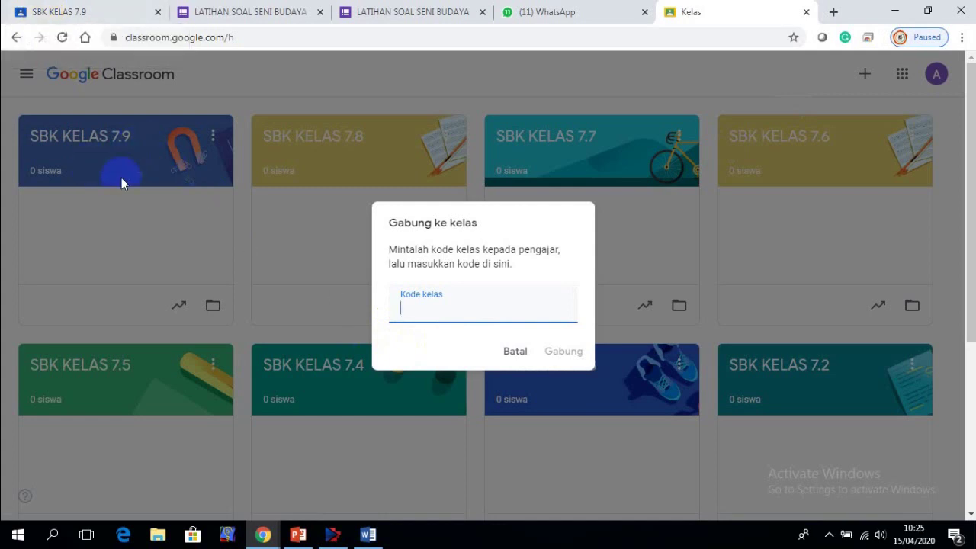
{"action": "left_click", "coordinate": [514, 352]}
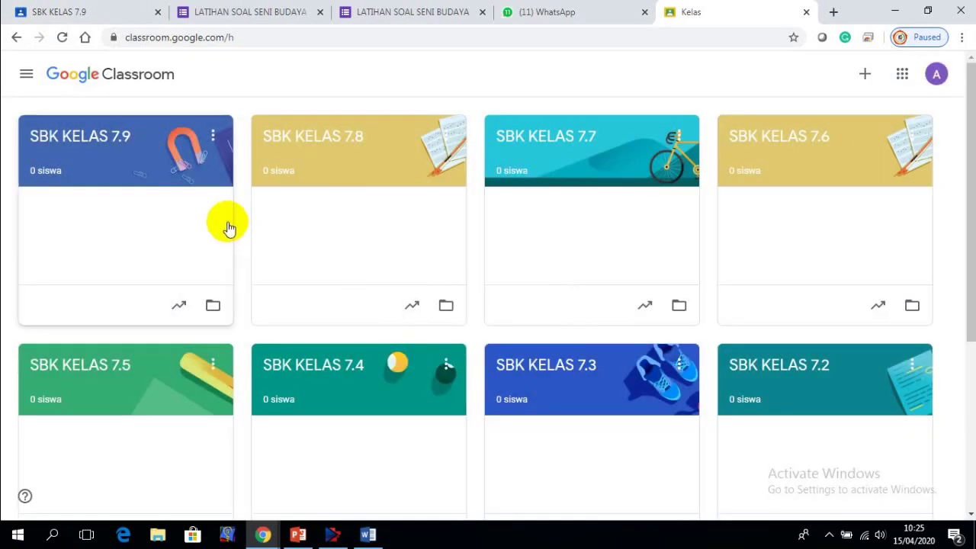
Step: Open the SBK KELAS 7.9 class, display its class code enlarged, and copy the code
{"action": "left_click", "coordinate": [102, 139]}
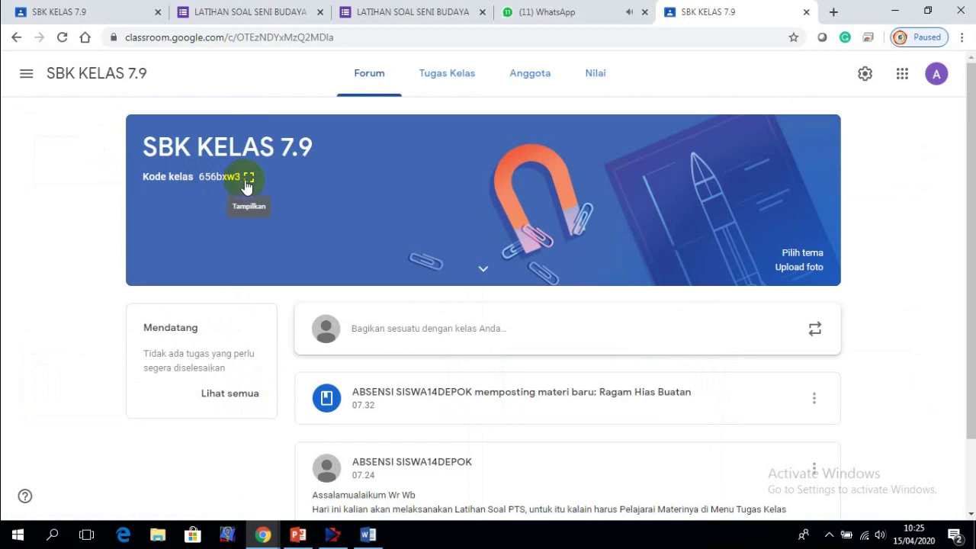
{"action": "left_click", "coordinate": [248, 180]}
{"action": "left_click_drag", "start_coordinate": [650, 294], "coordinate": [290, 298]}
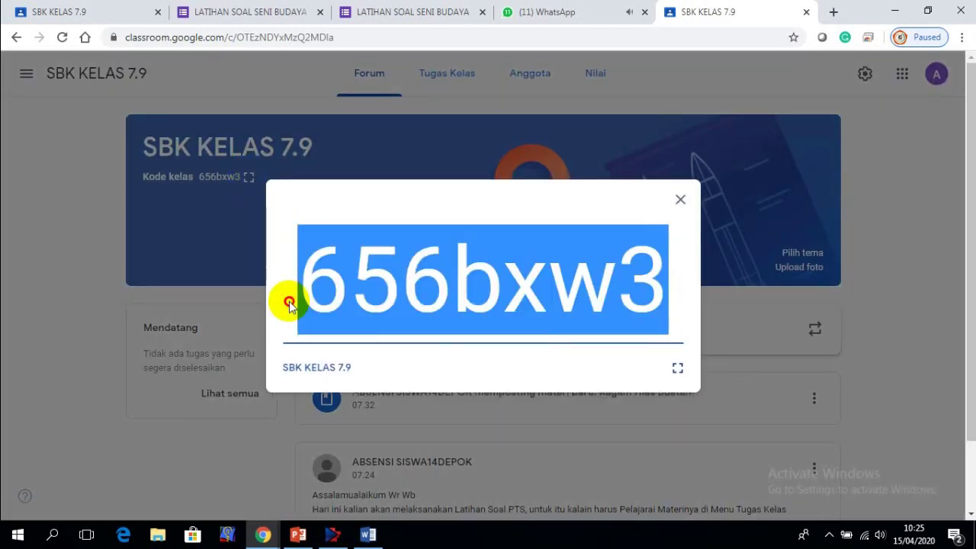
{"action": "right_click", "coordinate": [473, 273]}
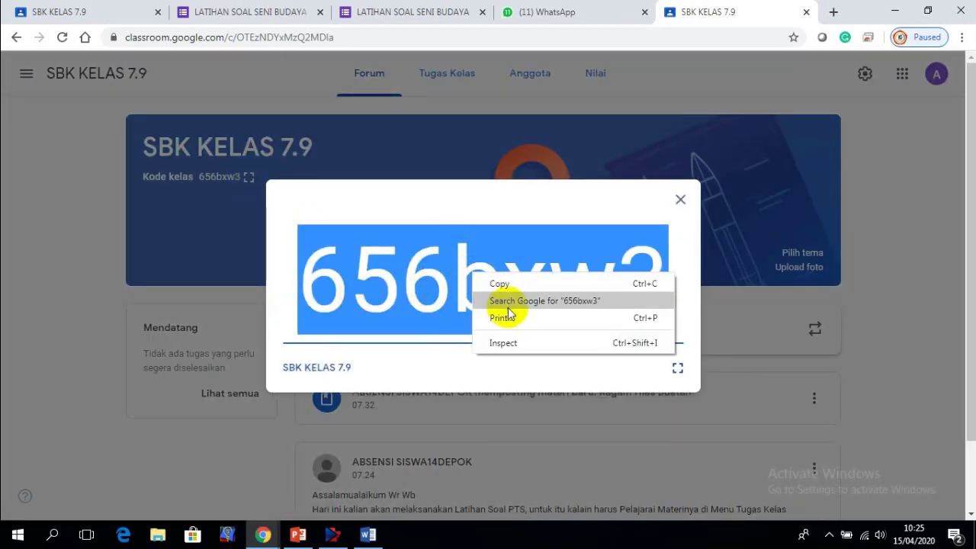
{"action": "left_click", "coordinate": [499, 283]}
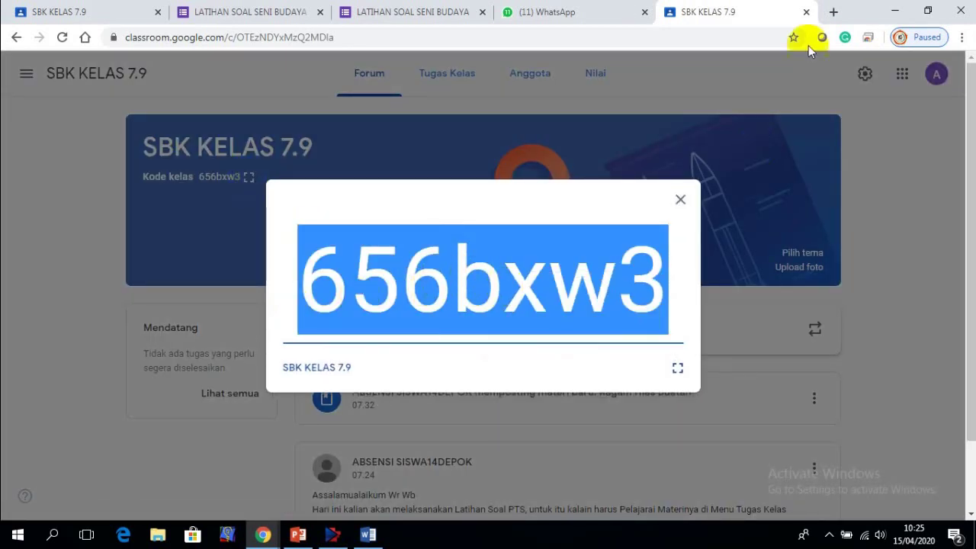
Step: Return to the WhatsApp draft and append "dengan Token" followed by the copied class code
{"action": "left_click", "coordinate": [554, 14]}
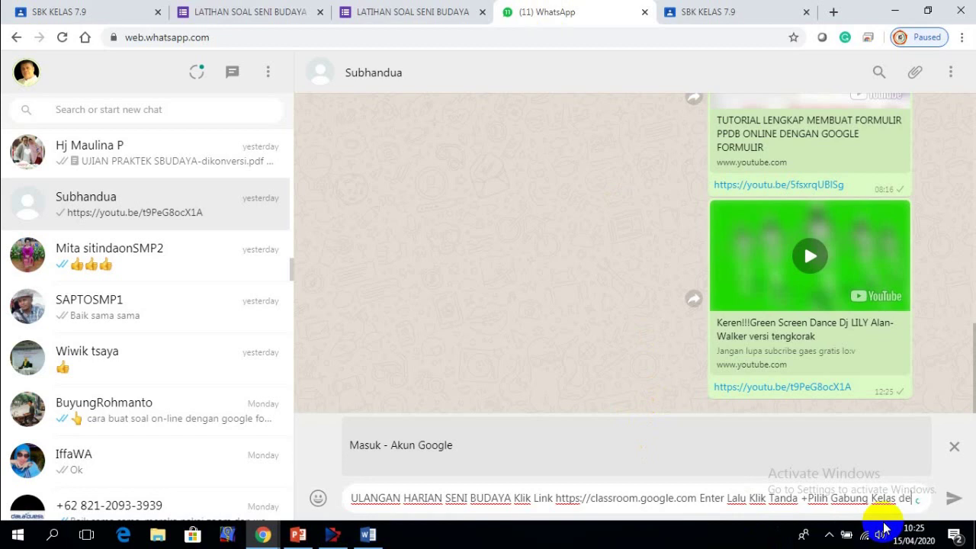
{"action": "type", "text": "gan Token"}
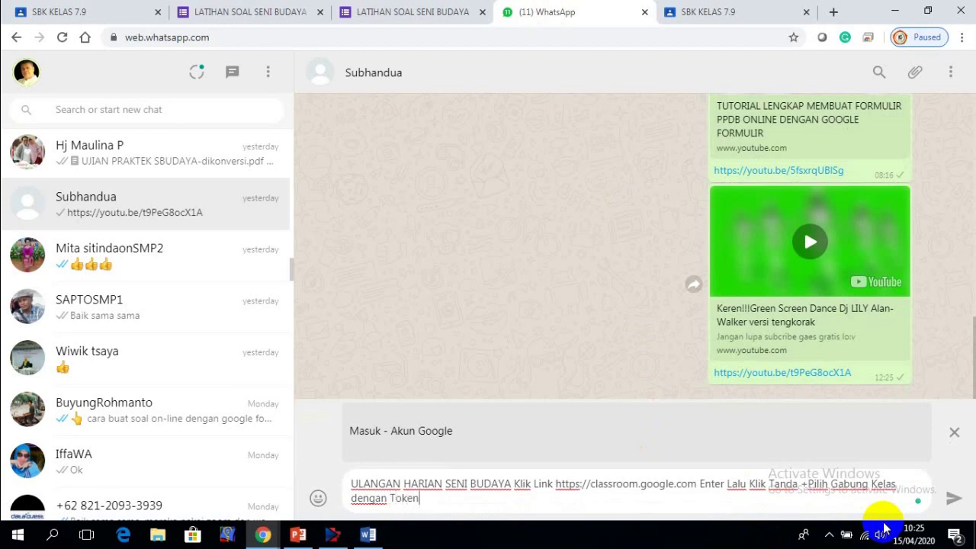
{"action": "key", "text": "ctrl+v"}
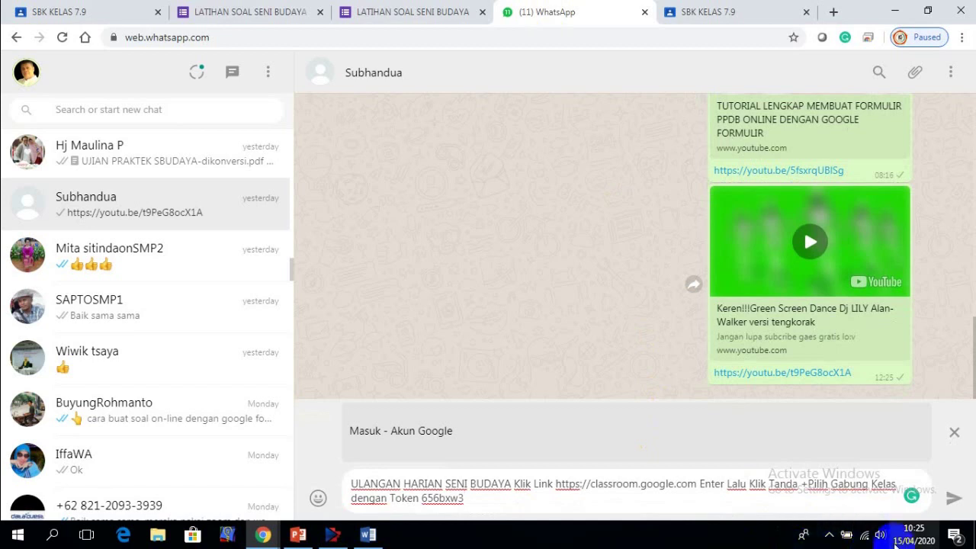
Step: Insert "KELAS 7.9" after "ULANGAN HARIAN SENI BUDAYA" in the draft message
{"action": "left_click", "coordinate": [515, 484]}
{"action": "type", "text": "KELAS 7"}
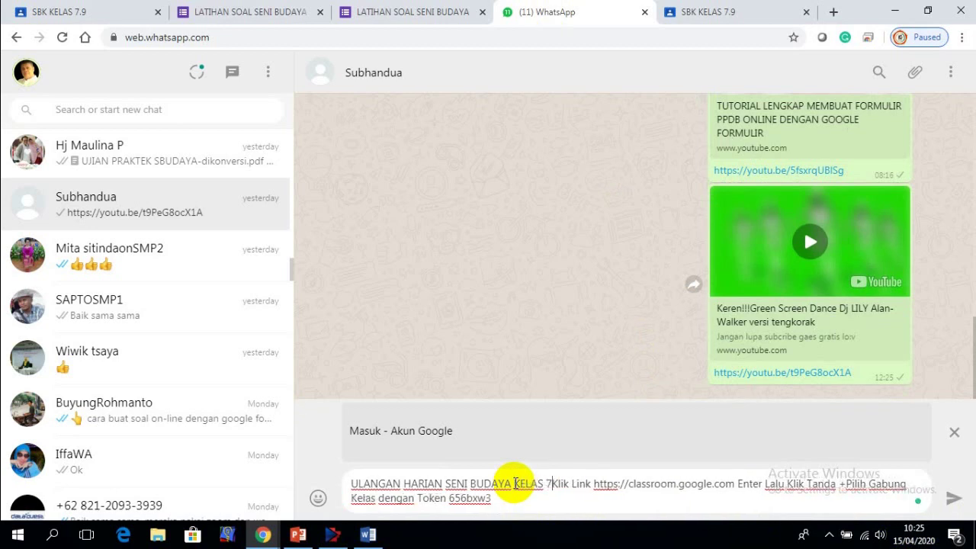
{"action": "type", "text": ".9"}
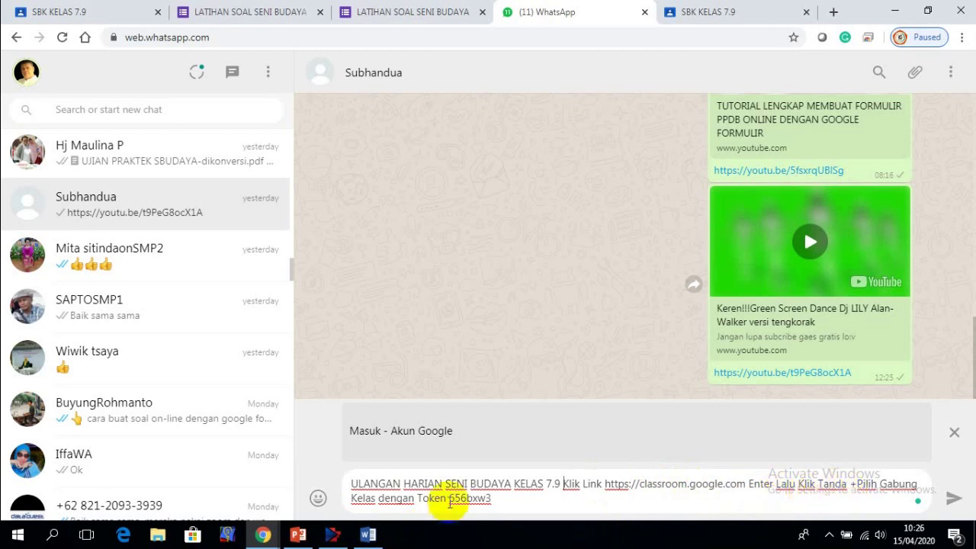
Step: Append "SILAKAN KALIAN BACA MATERI AJARNYA SELANJUTNYA KALIAN BUKA TUGAS KELAS" after the class code in the draft
{"action": "left_click", "coordinate": [496, 500]}
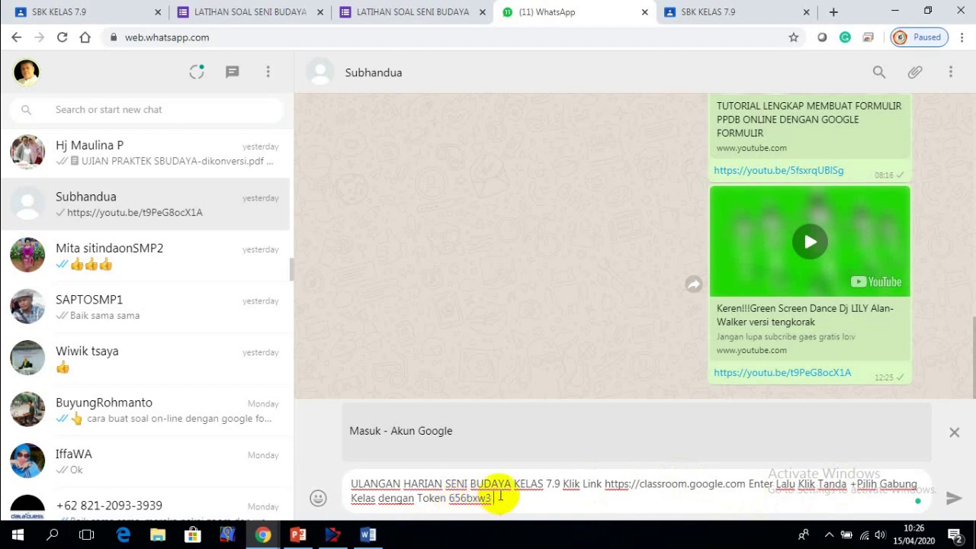
{"action": "type", "text": "SILAKAN KAL"}
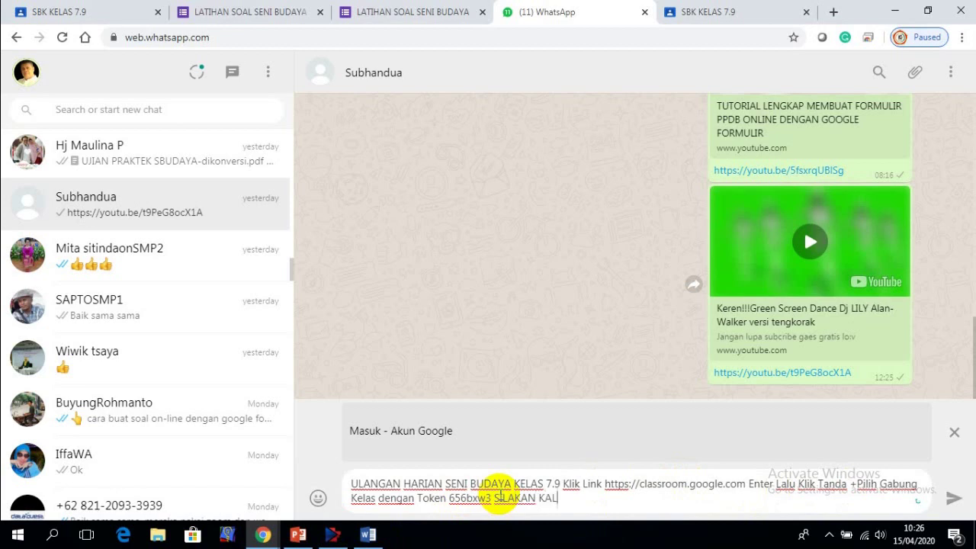
{"action": "type", "text": "IAN BACA MATERI AJARNYA"}
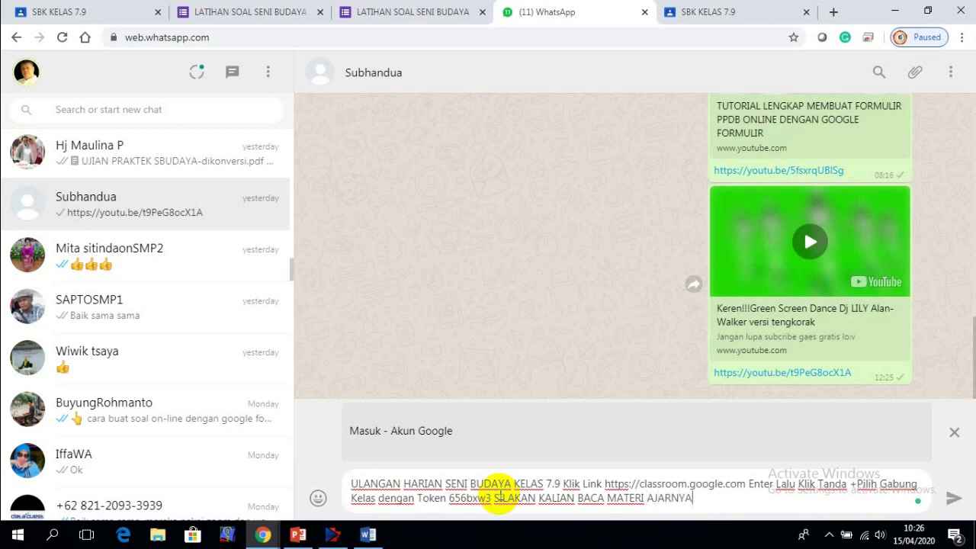
{"action": "type", "text": " SELANJUTNYA"}
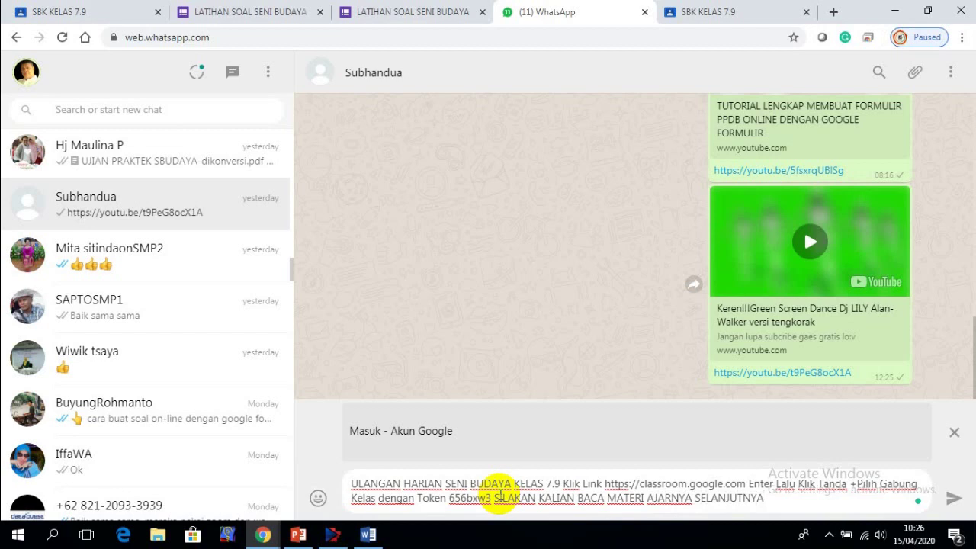
{"action": "type", "text": " KALIAN BUKA TUGAS KELAS"}
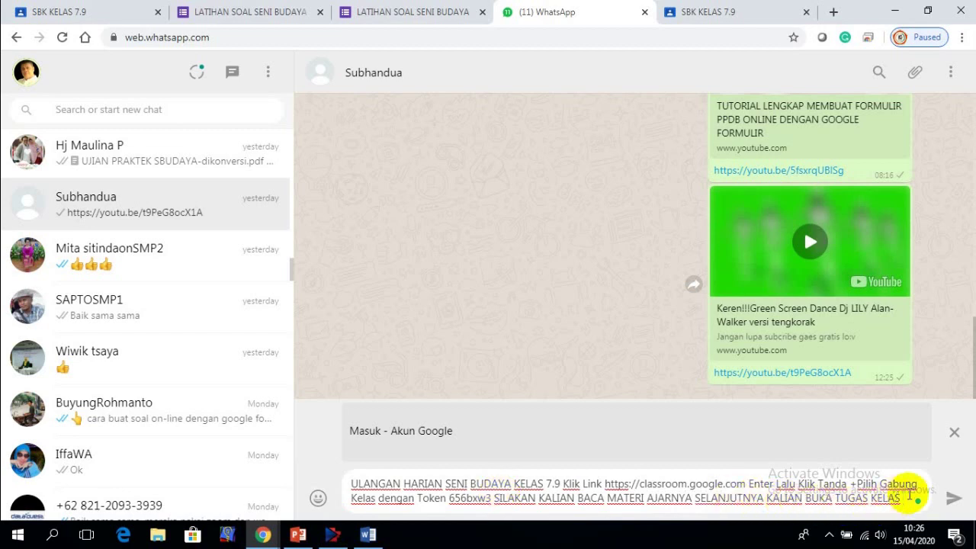
Step: Replace "BUKA TUGAS KELAS" at the end of the draft with "KERJAKAN SOAL TOKEN SOAL ADALAH"
{"action": "left_click_drag", "start_coordinate": [902, 496], "coordinate": [805, 508]}
{"action": "type", "text": "KER"}
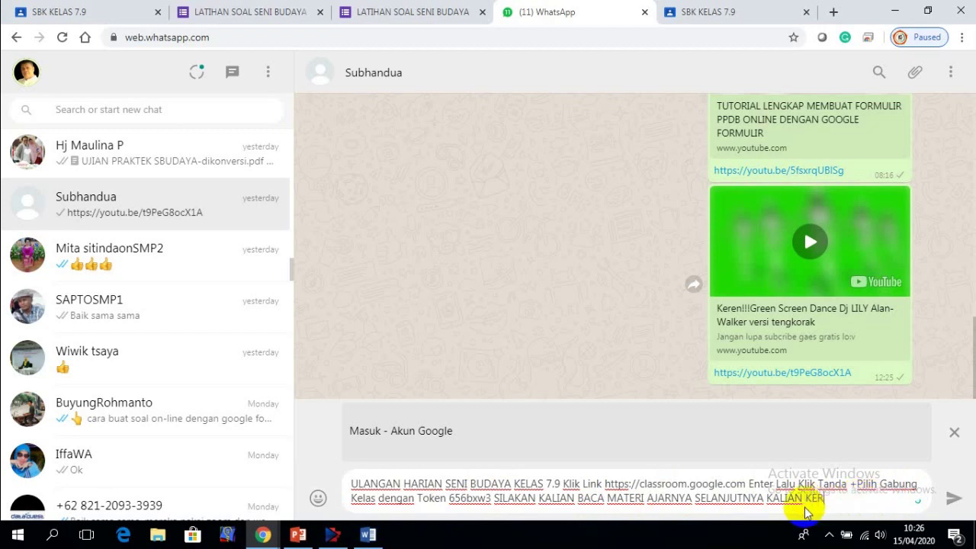
{"action": "type", "text": "JAKAN SOAL"}
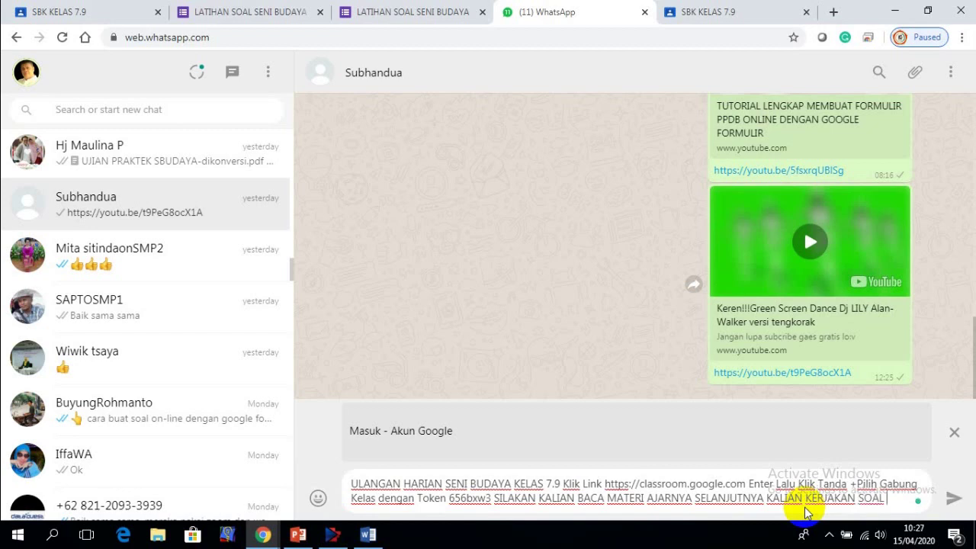
{"action": "type", "text": " TOKEN S"}
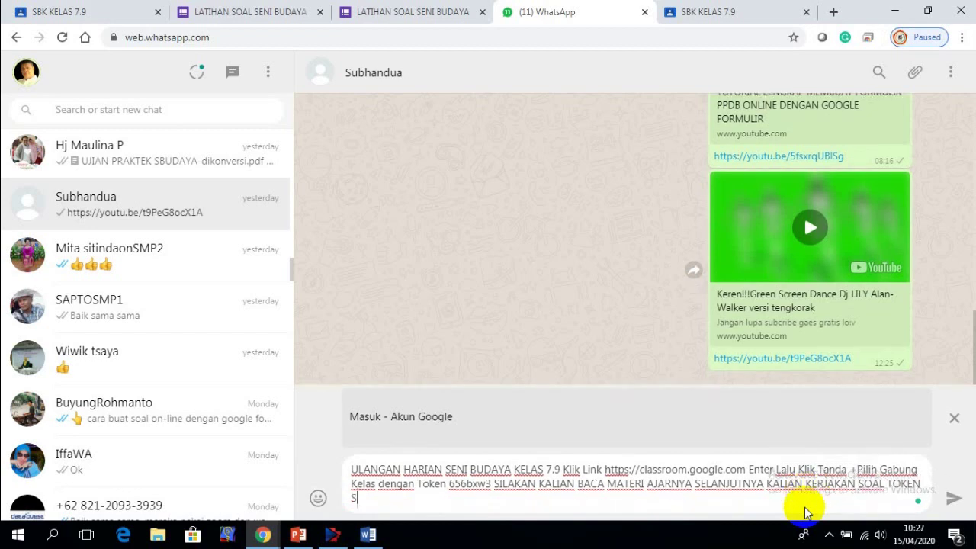
{"action": "type", "text": "OAL ADALAH"}
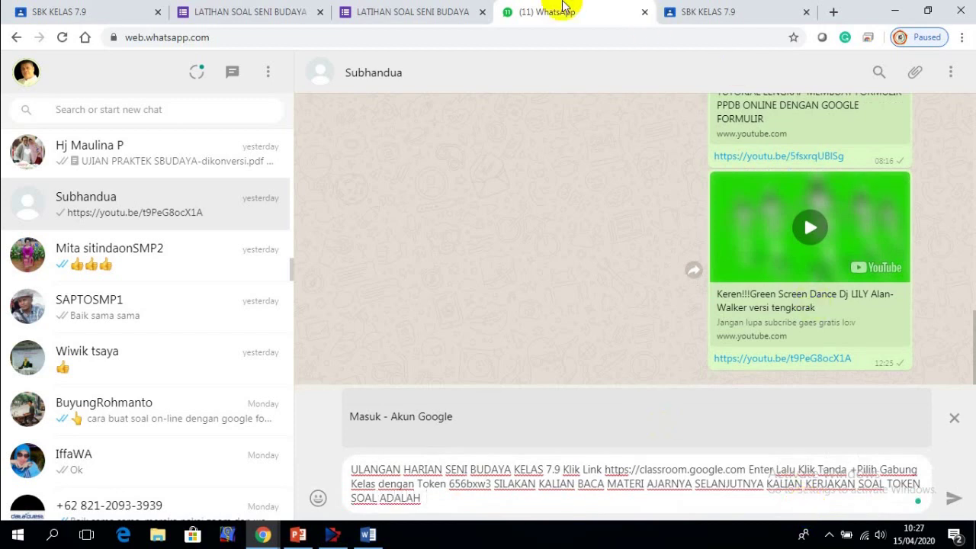
Step: Switch to the live LATIHAN SOAL SENI BUDAYA form, examine its class options and first questions, and tick class 7.10
{"action": "left_click", "coordinate": [418, 22]}
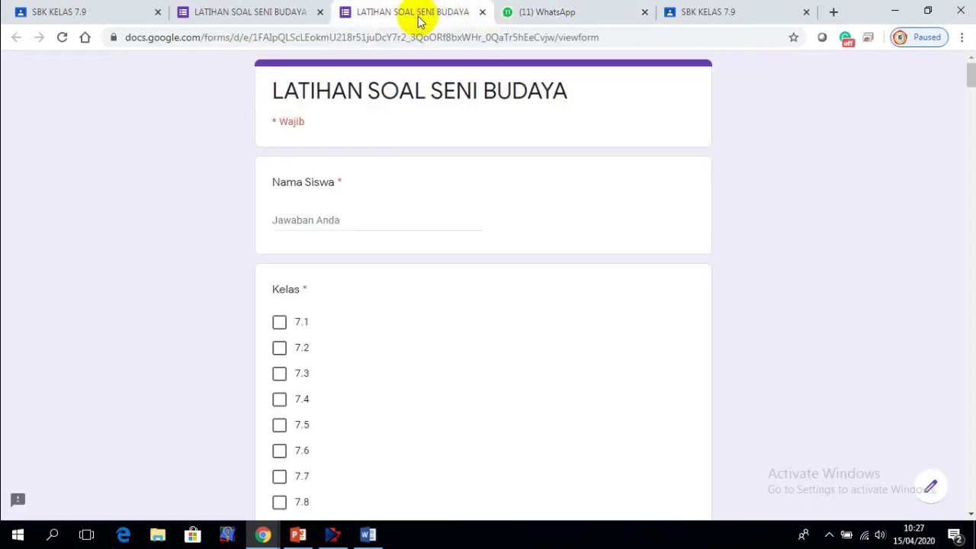
{"action": "scroll", "coordinate": [443, 351], "scroll_direction": "down", "scroll_amount": 1}
{"action": "scroll", "coordinate": [445, 351], "scroll_direction": "up", "scroll_amount": 1}
{"action": "scroll", "coordinate": [444, 348], "scroll_direction": "down", "scroll_amount": 4}
{"action": "scroll", "coordinate": [445, 347], "scroll_direction": "up", "scroll_amount": 2}
{"action": "scroll", "coordinate": [444, 347], "scroll_direction": "down", "scroll_amount": 1}
{"action": "scroll", "coordinate": [446, 347], "scroll_direction": "down", "scroll_amount": 5}
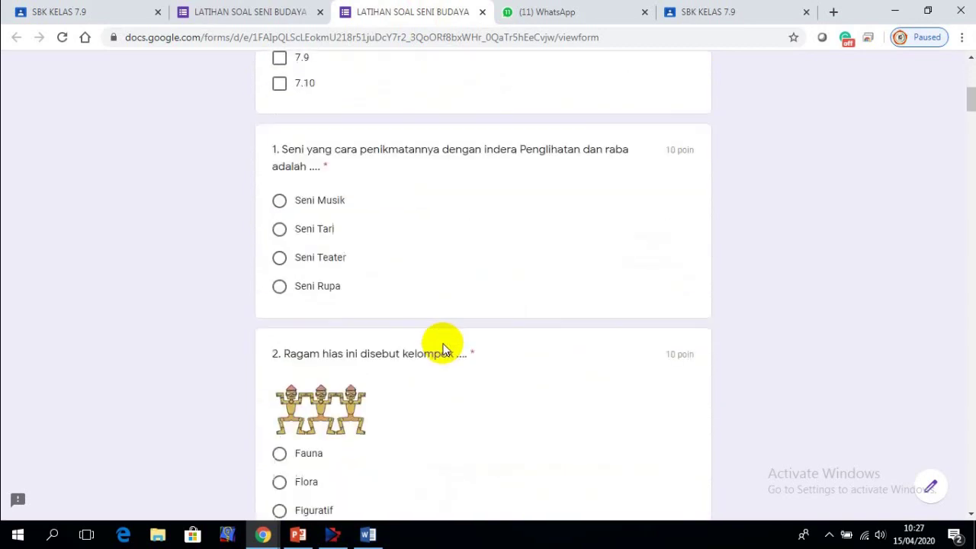
{"action": "scroll", "coordinate": [445, 343], "scroll_direction": "up", "scroll_amount": 3}
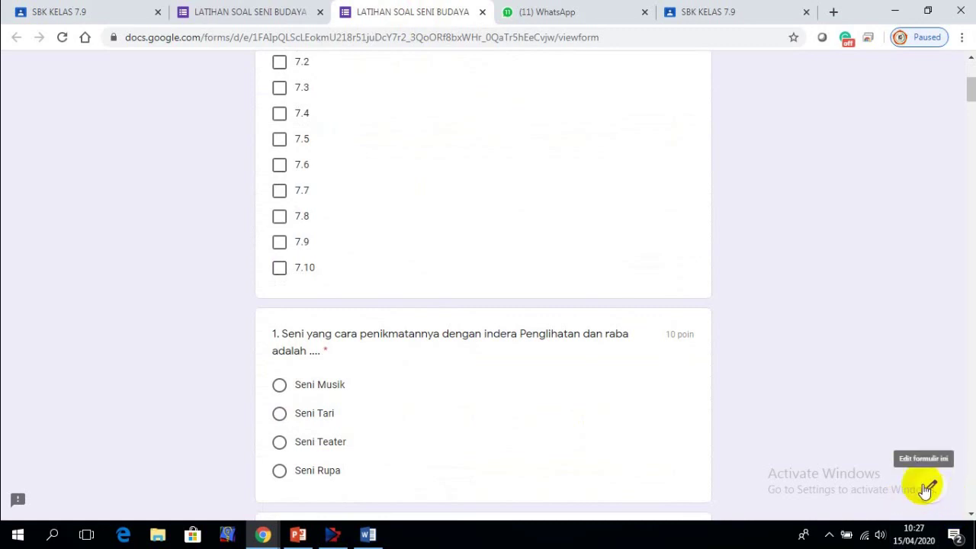
{"action": "left_click", "coordinate": [409, 267]}
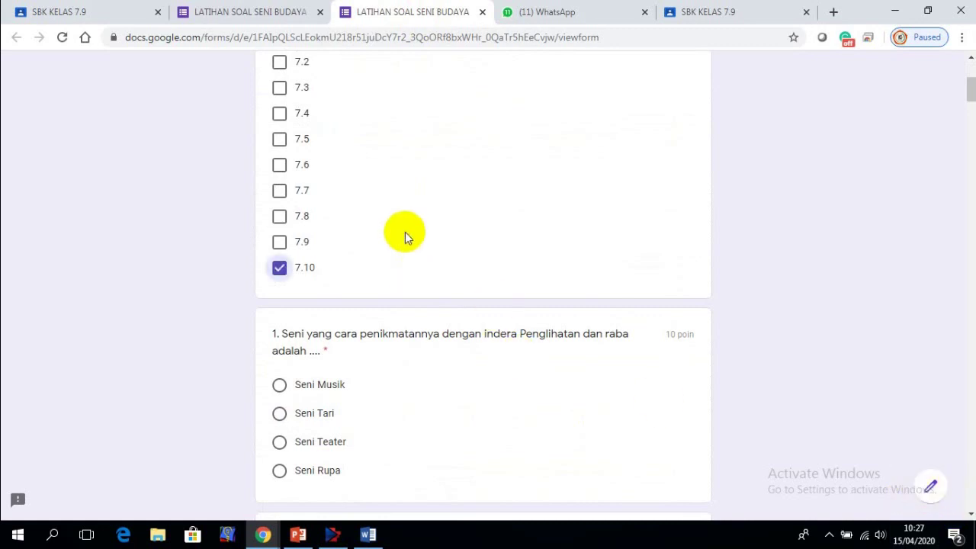
Step: Open the LATIHAN SOAL SENI BUDAYA form for editing, discarding the unsubmitted answers, and review its Kelas options
{"action": "left_click", "coordinate": [932, 488]}
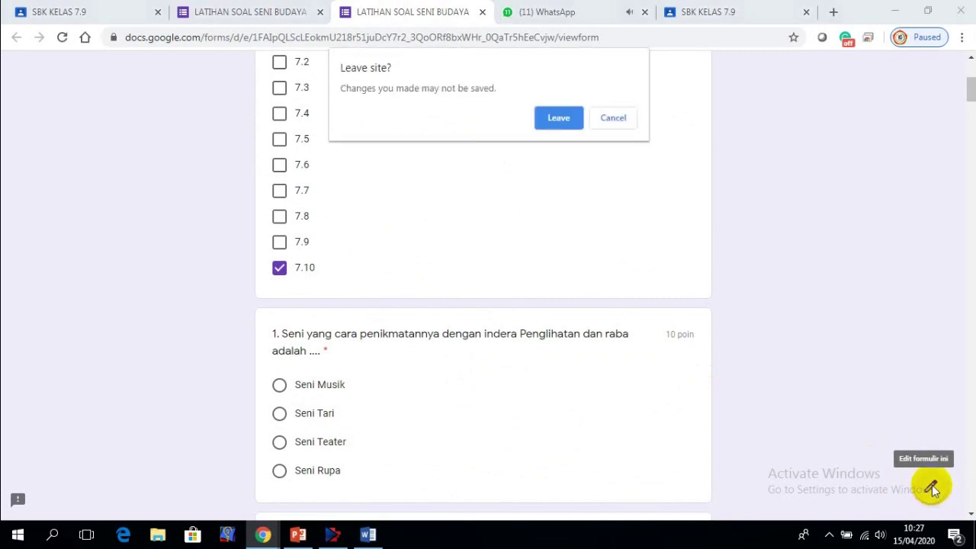
{"action": "left_click", "coordinate": [559, 122]}
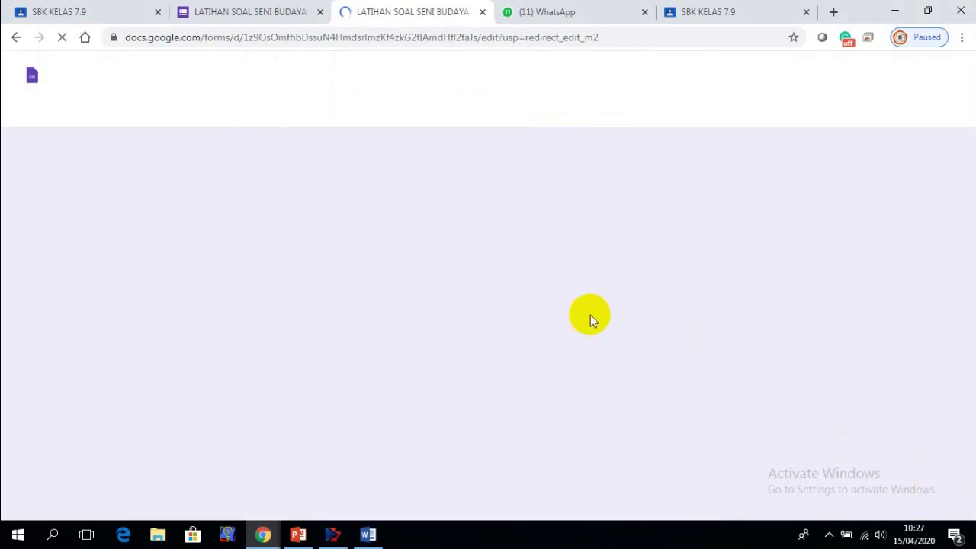
{"action": "scroll", "coordinate": [592, 316], "scroll_direction": "down", "scroll_amount": 2}
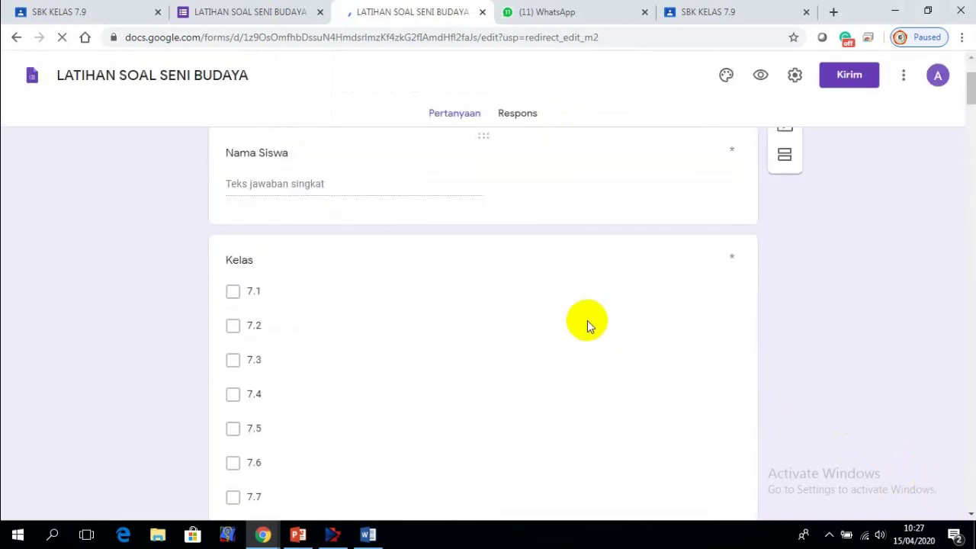
{"action": "scroll", "coordinate": [586, 323], "scroll_direction": "down", "scroll_amount": 4}
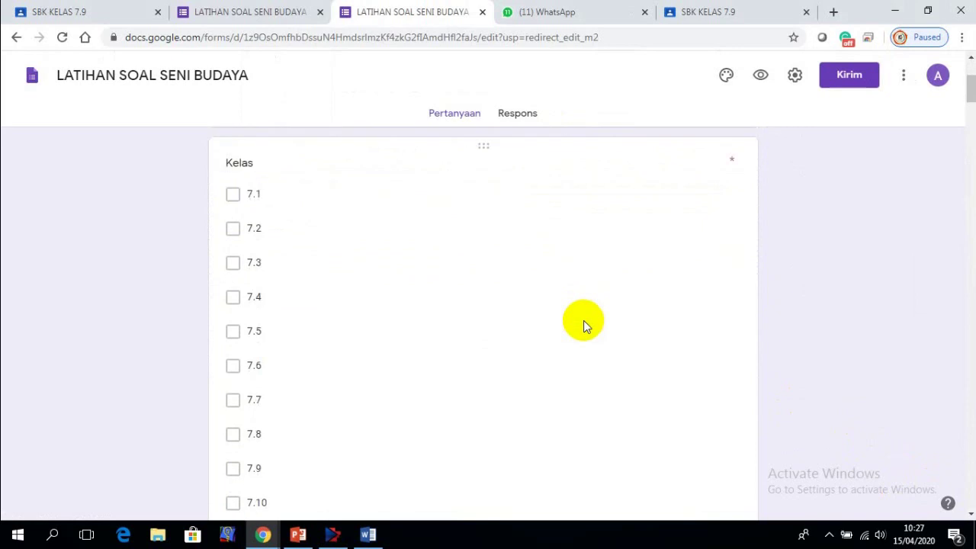
{"action": "scroll", "coordinate": [584, 325], "scroll_direction": "down", "scroll_amount": 3}
{"action": "scroll", "coordinate": [583, 320], "scroll_direction": "up", "scroll_amount": 6}
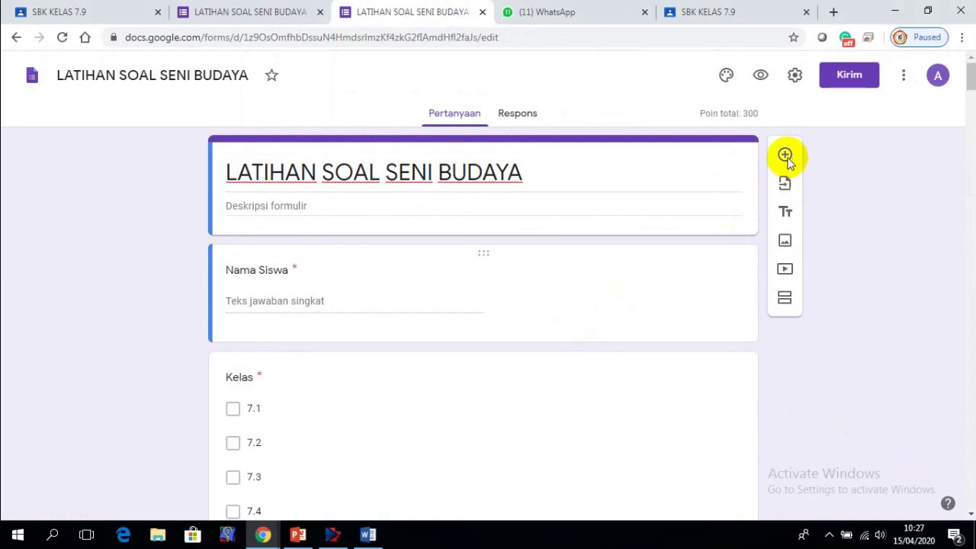
Step: Add a short-answer question titled "Token" directly below the Nama Siswa question
{"action": "left_click", "coordinate": [655, 313]}
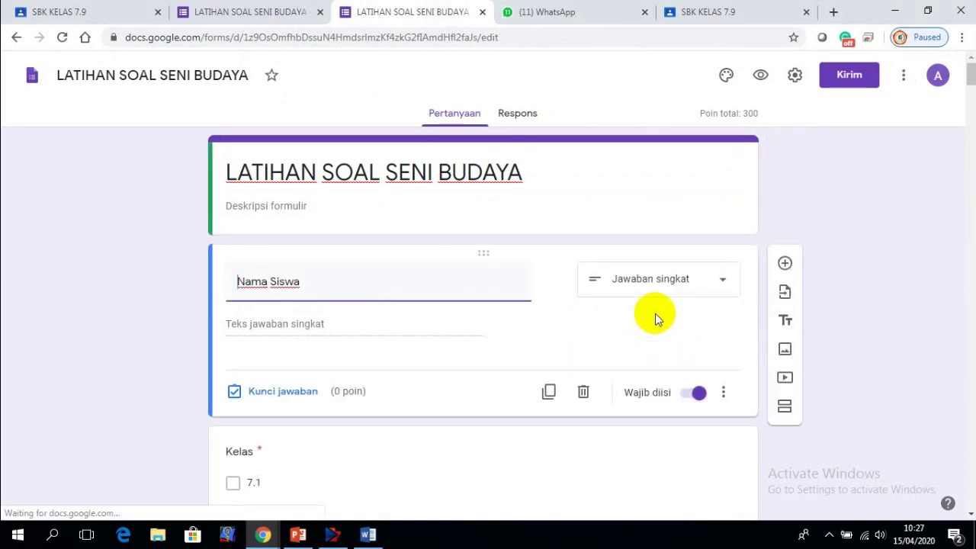
{"action": "left_click", "coordinate": [778, 267]}
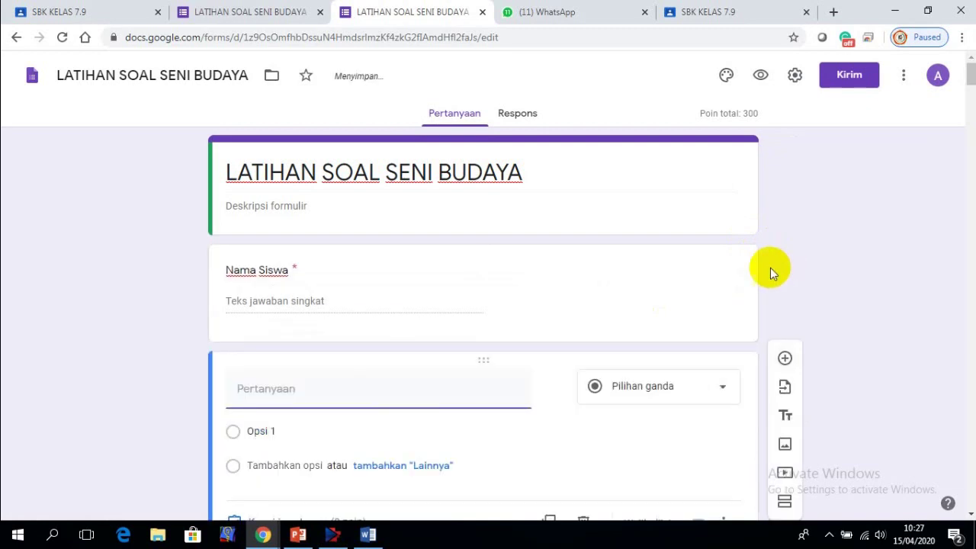
{"action": "type", "text": "T"}
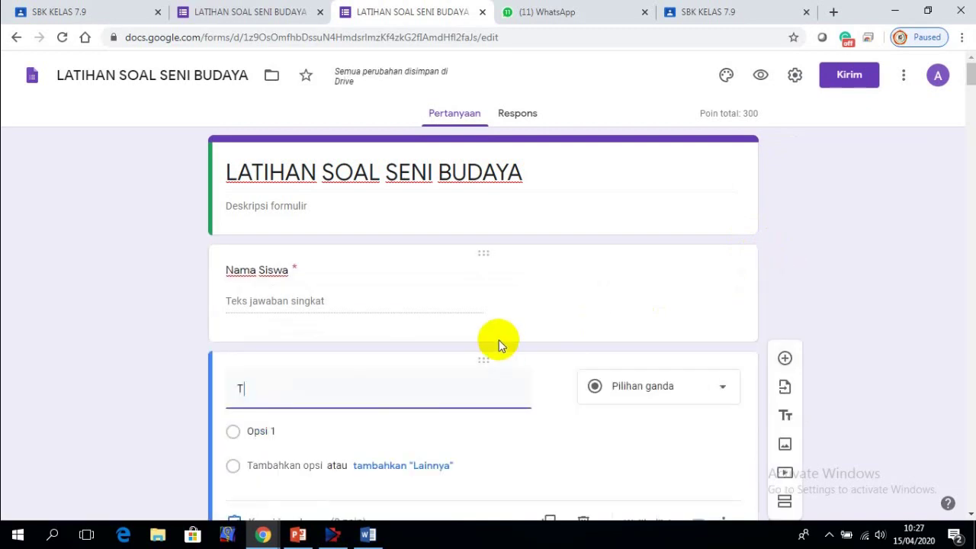
{"action": "type", "text": "oken"}
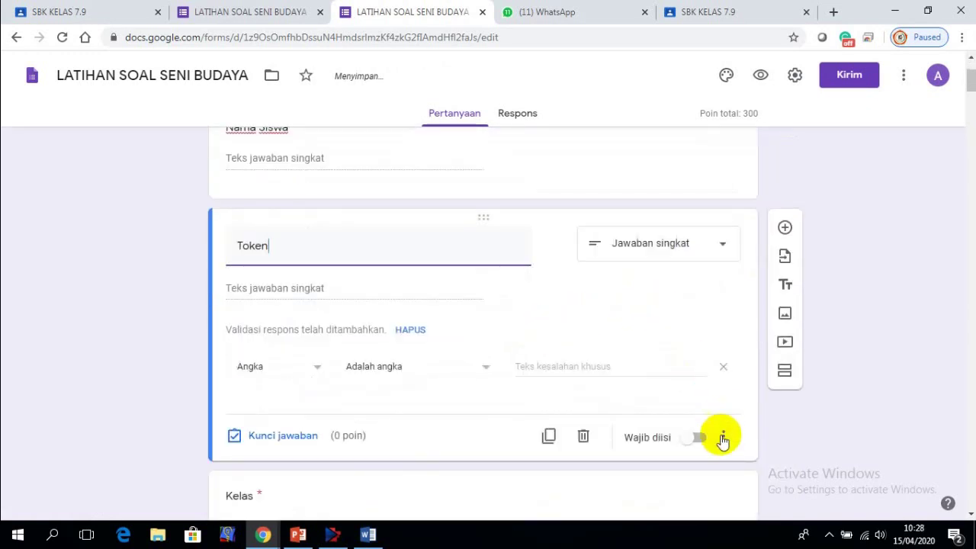
Step: Make the Token question required and set its response validation to Teks, Berisi, with the quiz token as the required text
{"action": "left_click", "coordinate": [701, 438]}
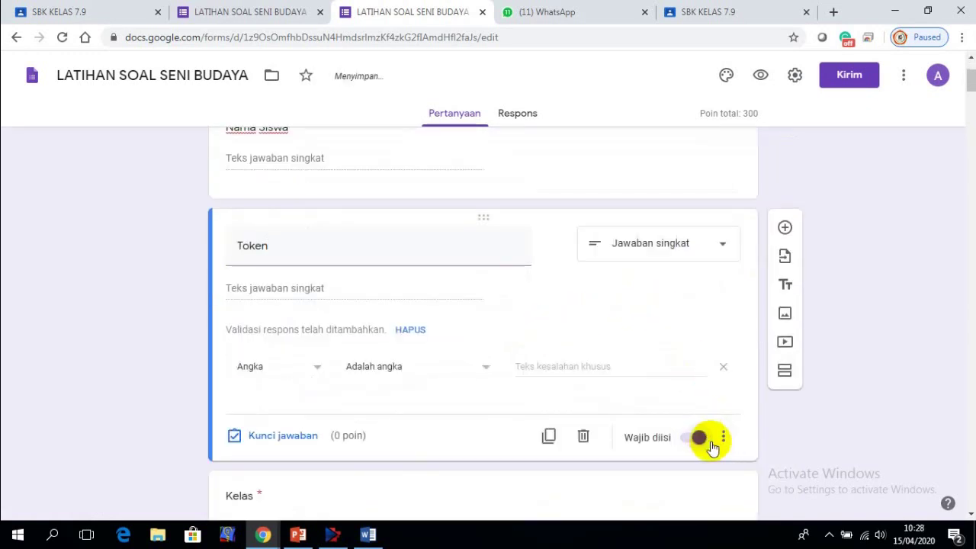
{"action": "left_click", "coordinate": [723, 437]}
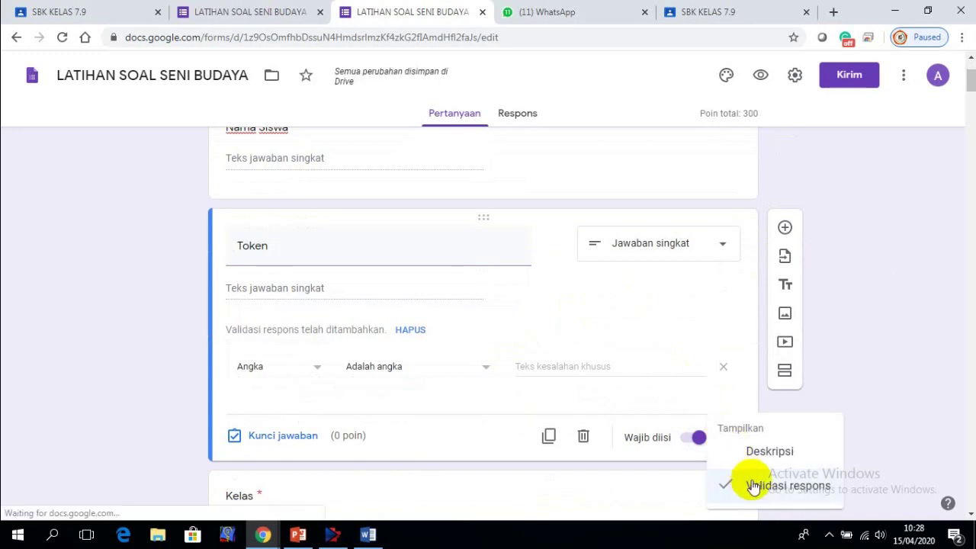
{"action": "left_click", "coordinate": [316, 371]}
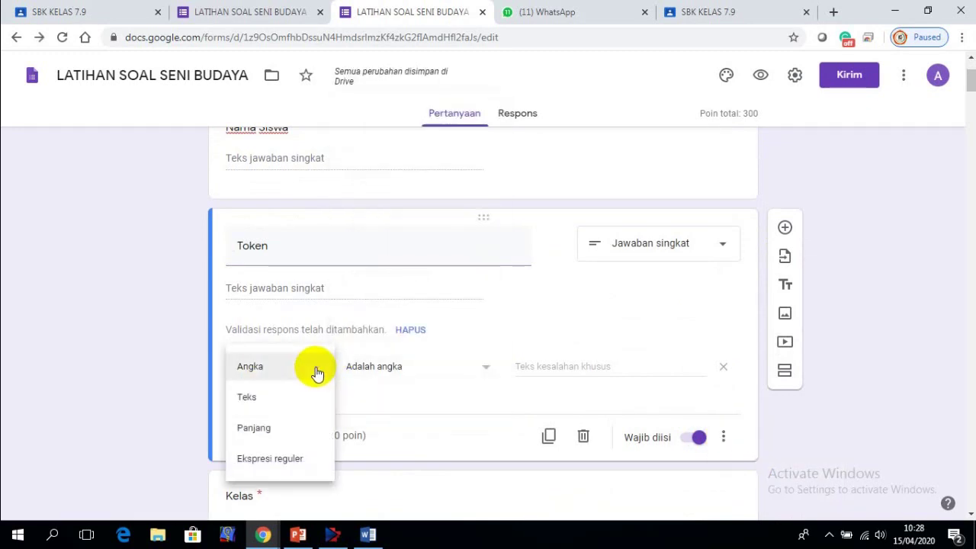
{"action": "left_click", "coordinate": [262, 400]}
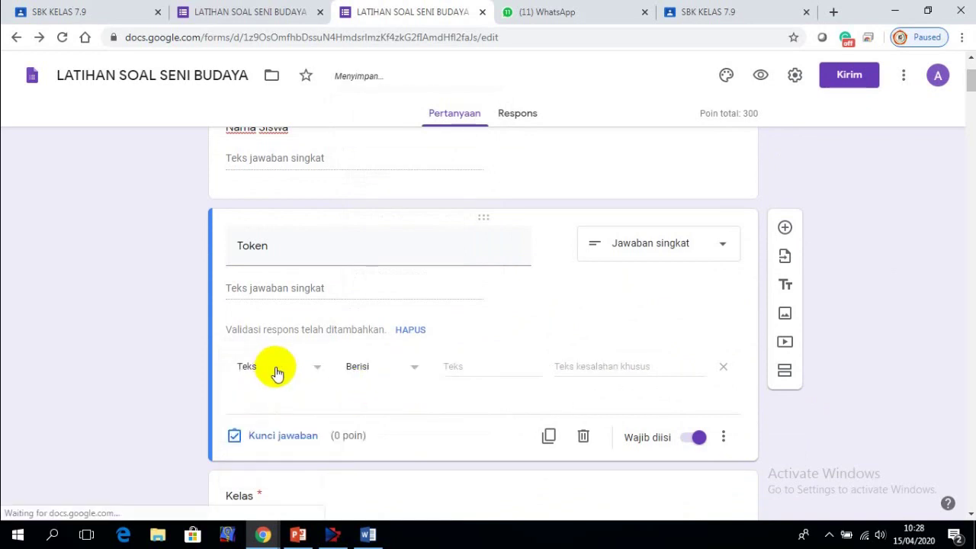
{"action": "left_click", "coordinate": [467, 369]}
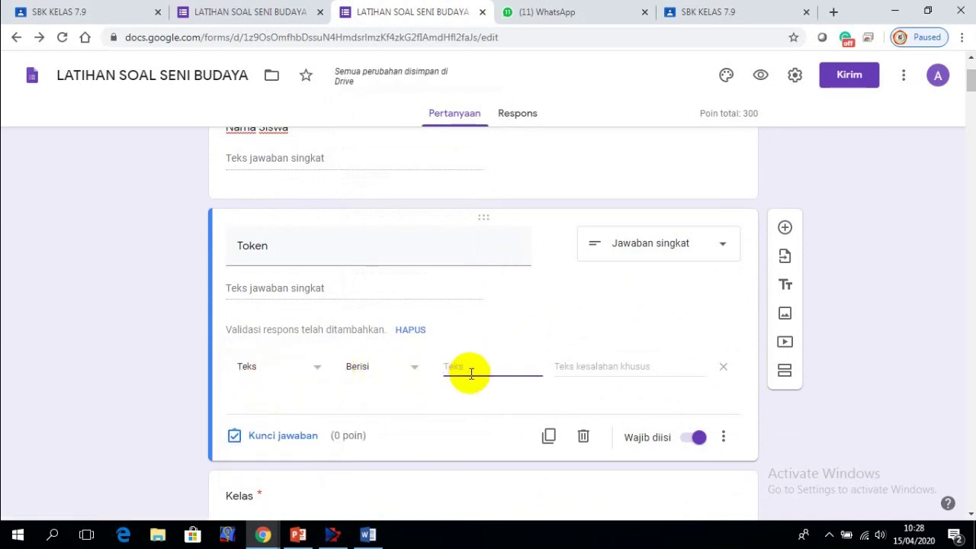
{"action": "type", "text": "ABCD"}
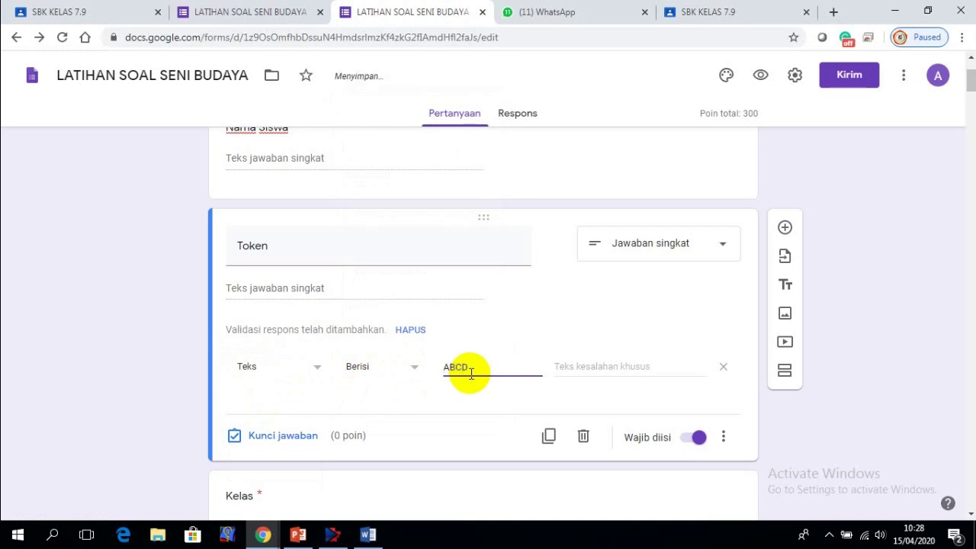
{"action": "type", "text": "D001"}
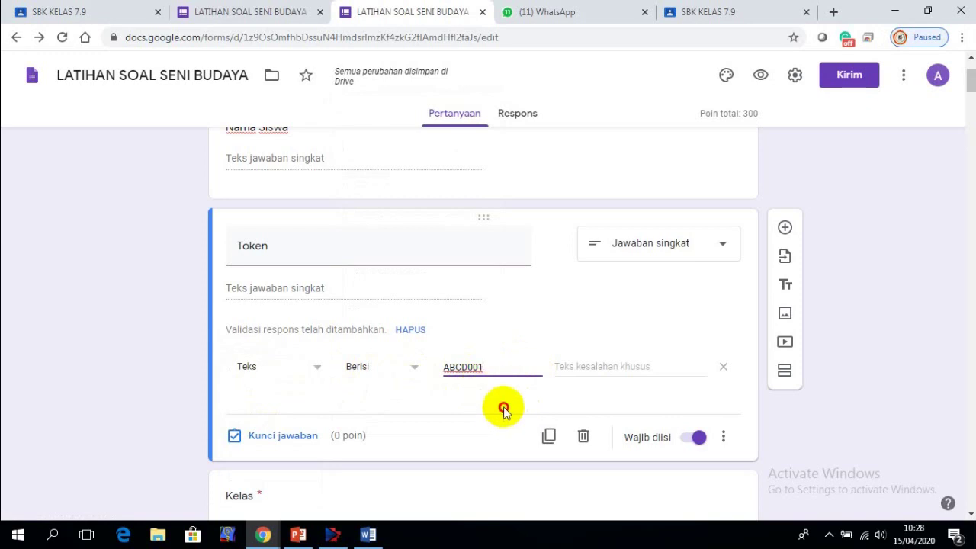
Step: Copy the quiz token from the Token question's validation text
{"action": "left_click_drag", "start_coordinate": [488, 366], "coordinate": [429, 373]}
{"action": "key", "text": "ctrl+c"}
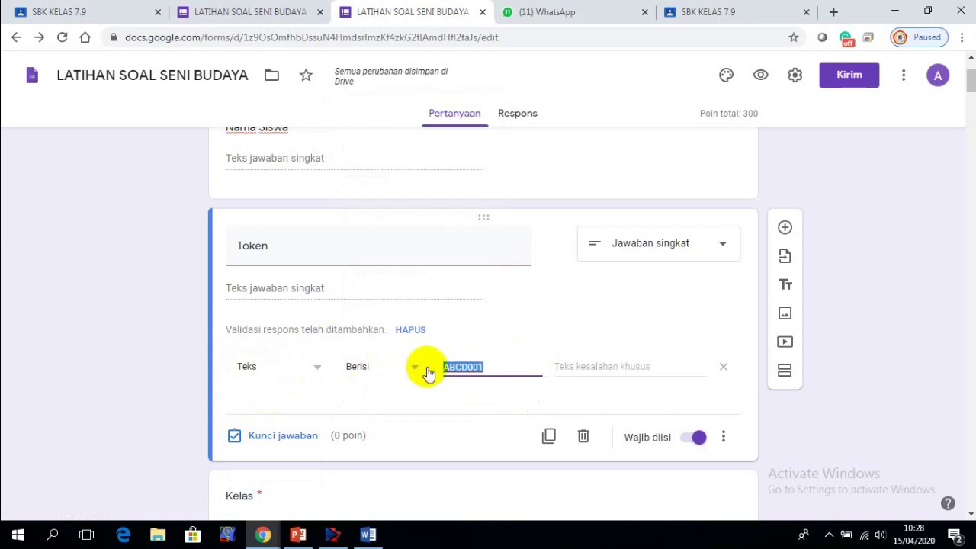
{"action": "right_click", "coordinate": [469, 370]}
{"action": "left_click", "coordinate": [507, 456]}
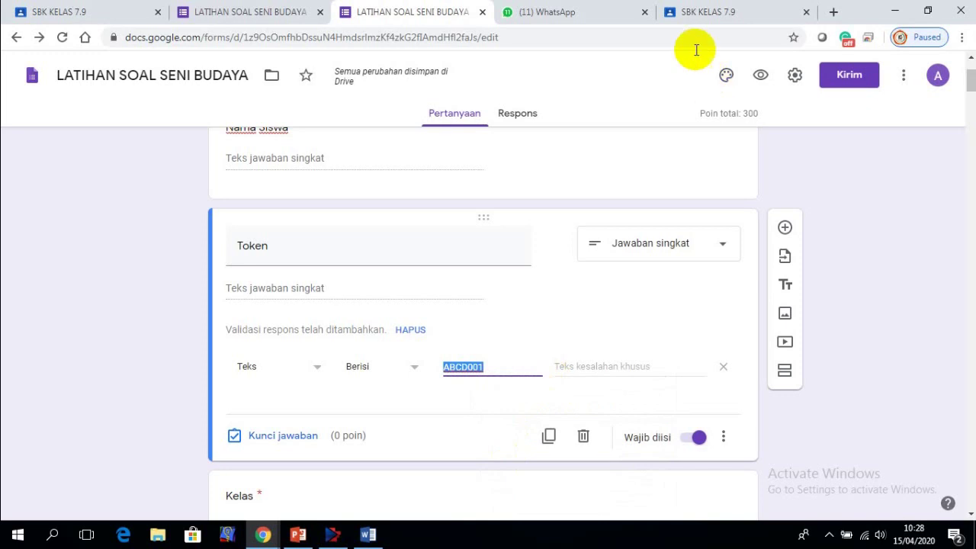
Step: Switch to WhatsApp, finish the class 7.9 draft with the copied quiz token and "Selamat Menegrjakan", and send it
{"action": "left_click", "coordinate": [549, 12]}
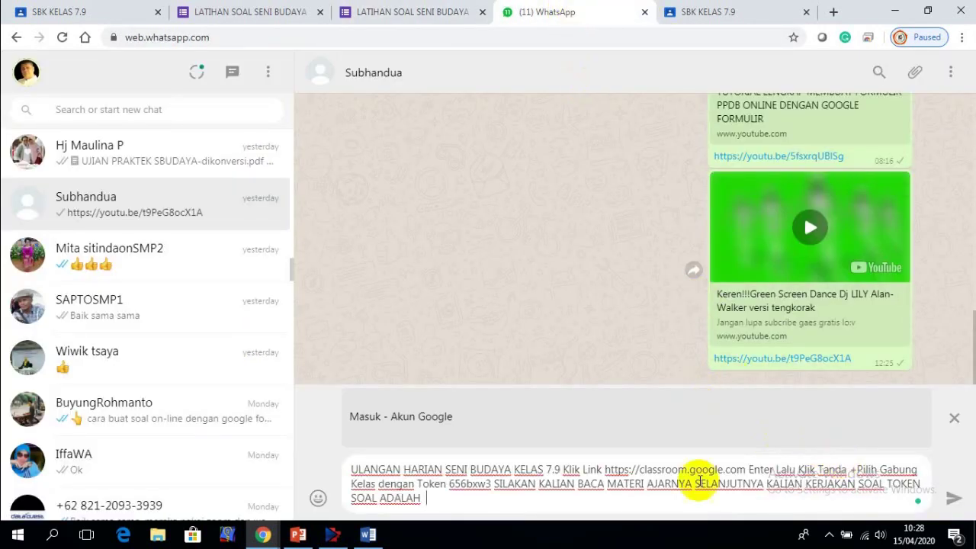
{"action": "left_click", "coordinate": [524, 509]}
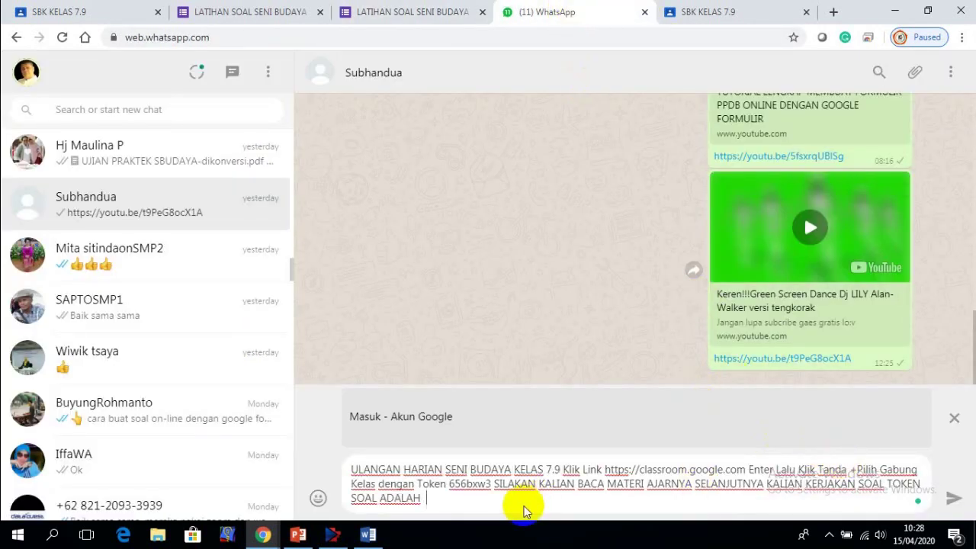
{"action": "key", "text": "ctrl+v"}
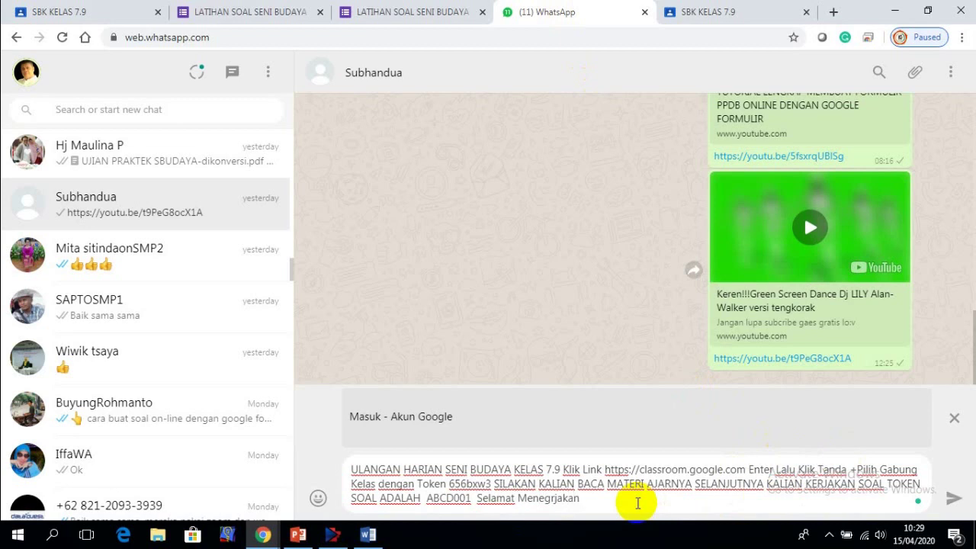
{"action": "left_click", "coordinate": [954, 505]}
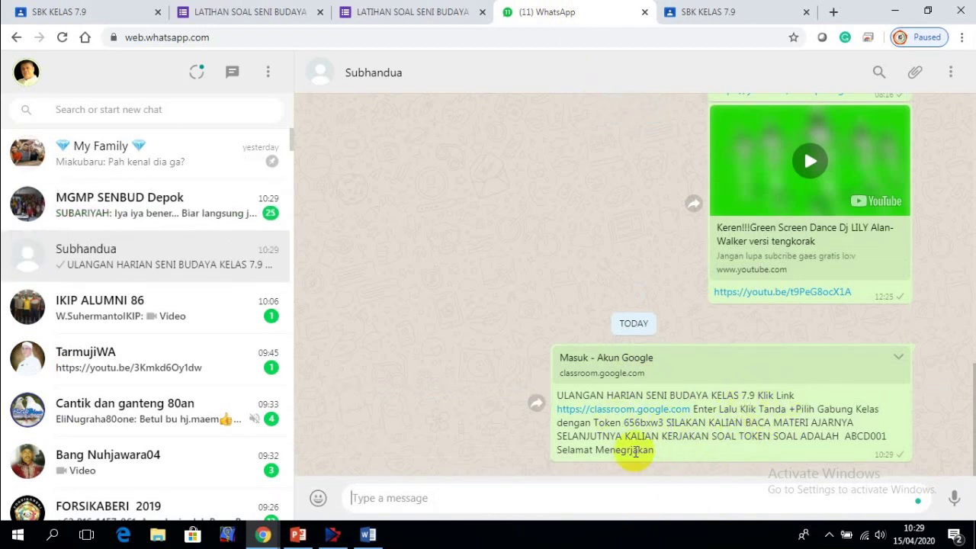
Step: Copy the full text of the sent class 7.9 message into a new message in the same chat
{"action": "left_click_drag", "start_coordinate": [655, 450], "coordinate": [542, 398]}
{"action": "right_click", "coordinate": [721, 399]}
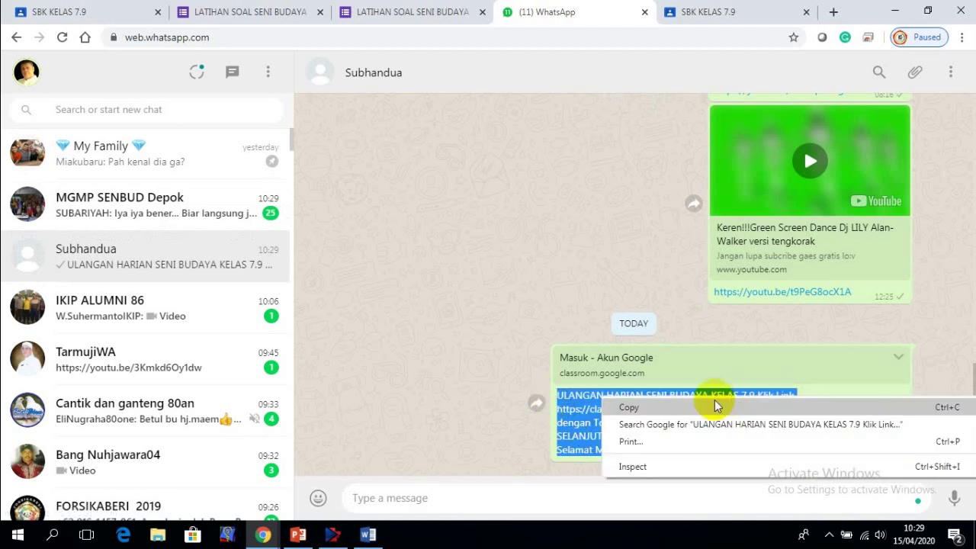
{"action": "left_click", "coordinate": [625, 407]}
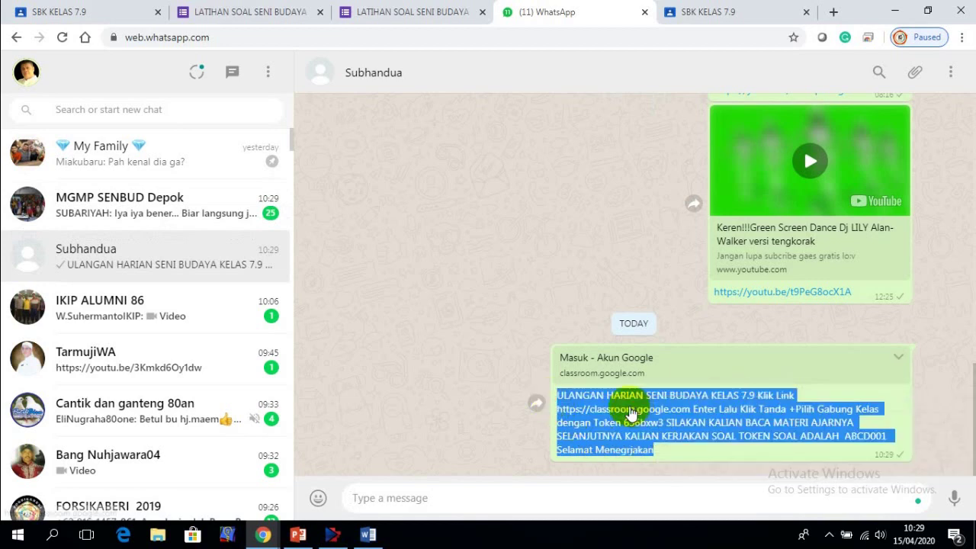
{"action": "left_click", "coordinate": [398, 498]}
{"action": "right_click", "coordinate": [398, 497]}
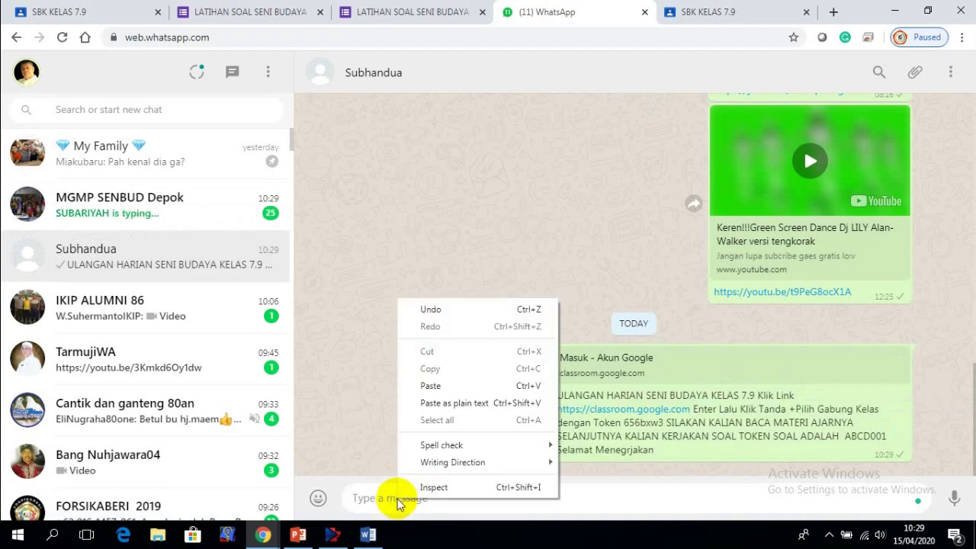
{"action": "left_click", "coordinate": [435, 385]}
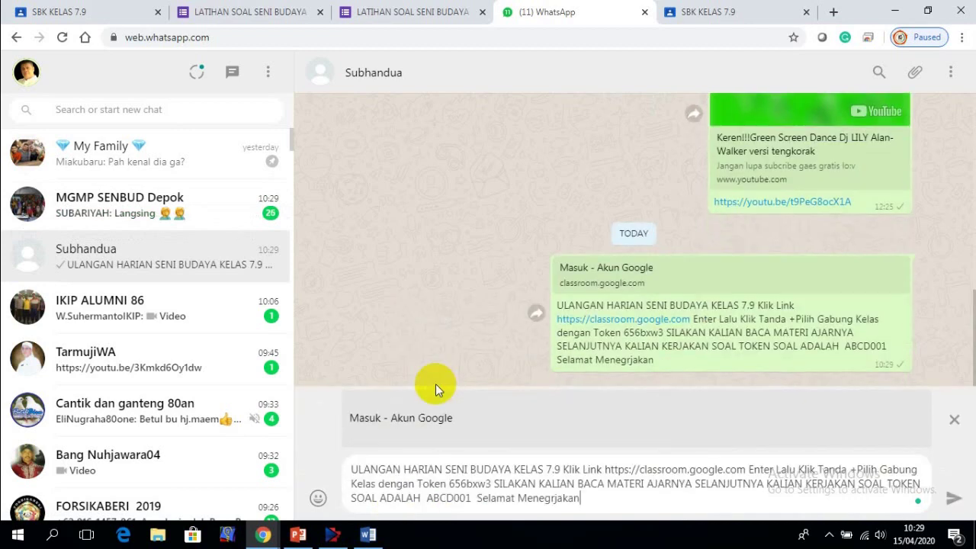
Step: Change the class number in the new draft to 7.8
{"action": "left_click", "coordinate": [559, 468]}
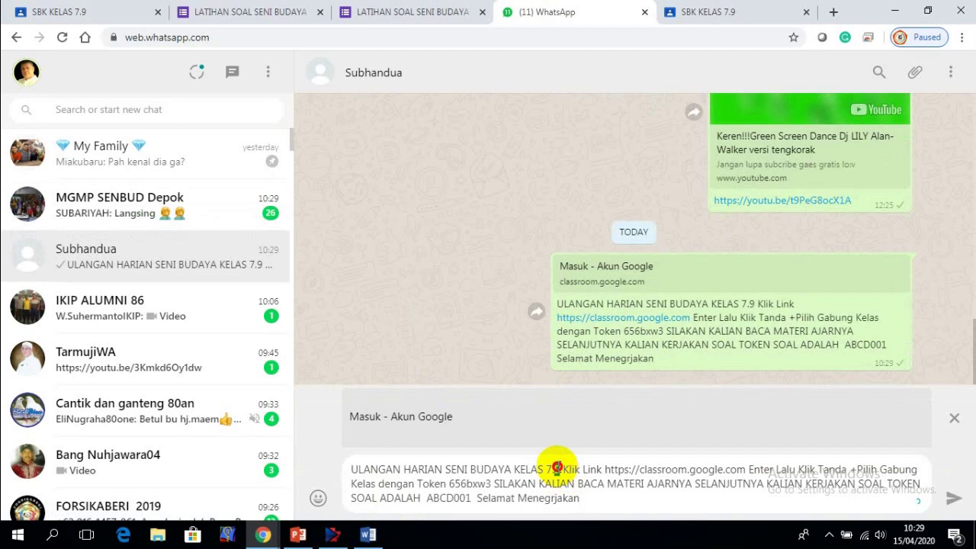
{"action": "key", "text": "BackSpace"}
{"action": "type", "text": "8"}
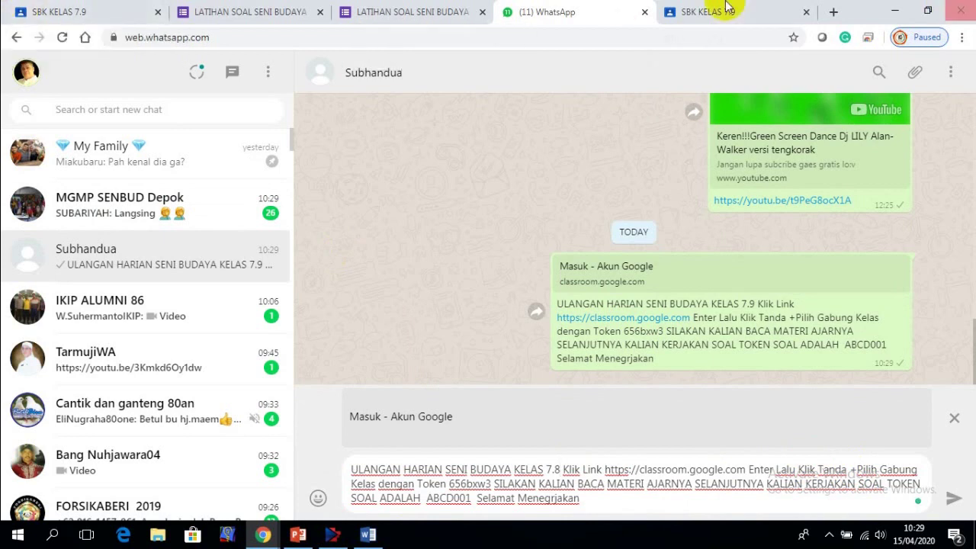
Step: Switch to Google Classroom, open the SBK KELAS 7.8 class, and copy its class code
{"action": "left_click", "coordinate": [46, 16]}
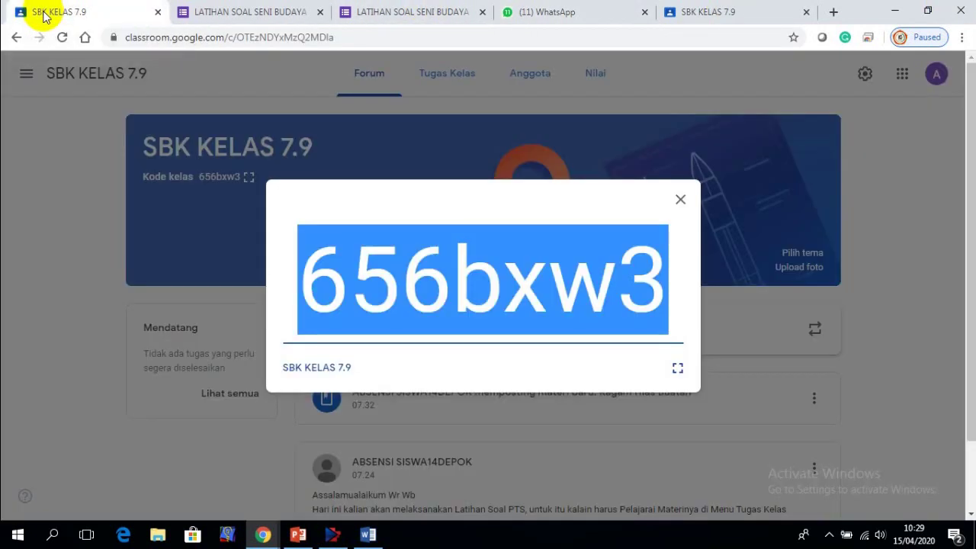
{"action": "left_click", "coordinate": [680, 201]}
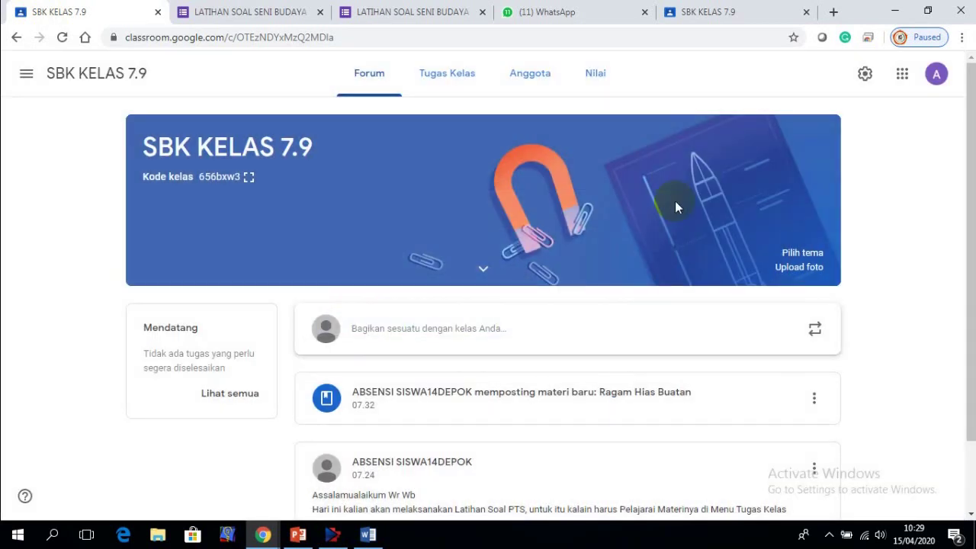
{"action": "left_click", "coordinate": [26, 74]}
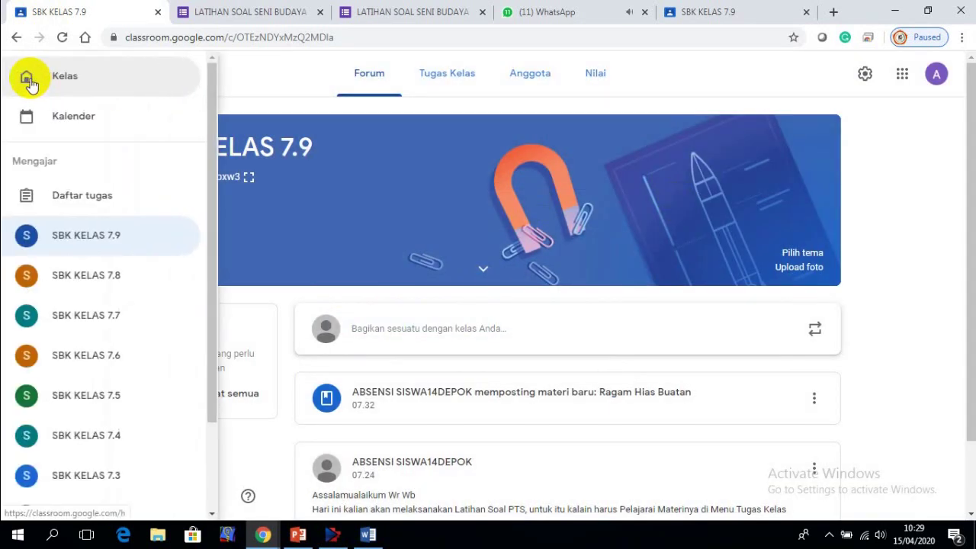
{"action": "left_click", "coordinate": [77, 281]}
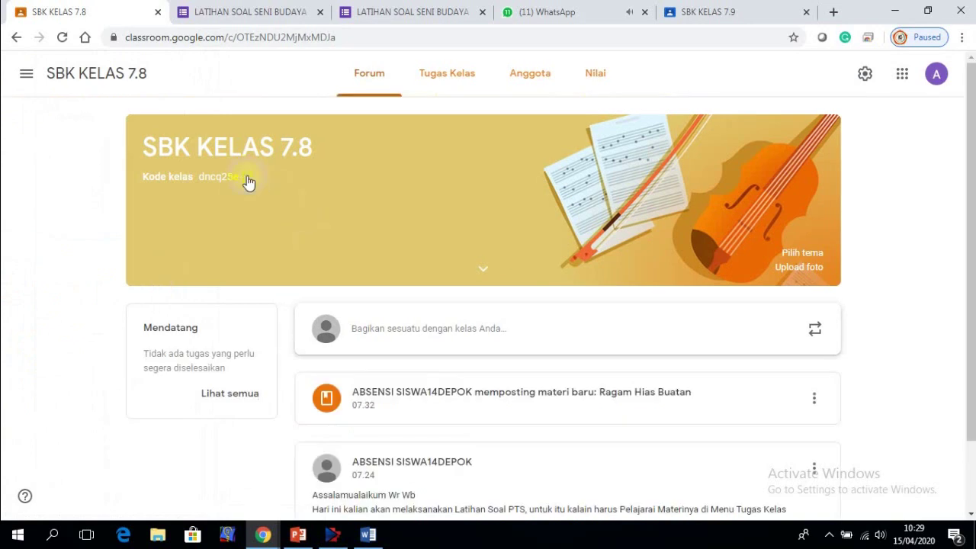
{"action": "left_click", "coordinate": [248, 180]}
{"action": "left_click_drag", "start_coordinate": [653, 279], "coordinate": [312, 287]}
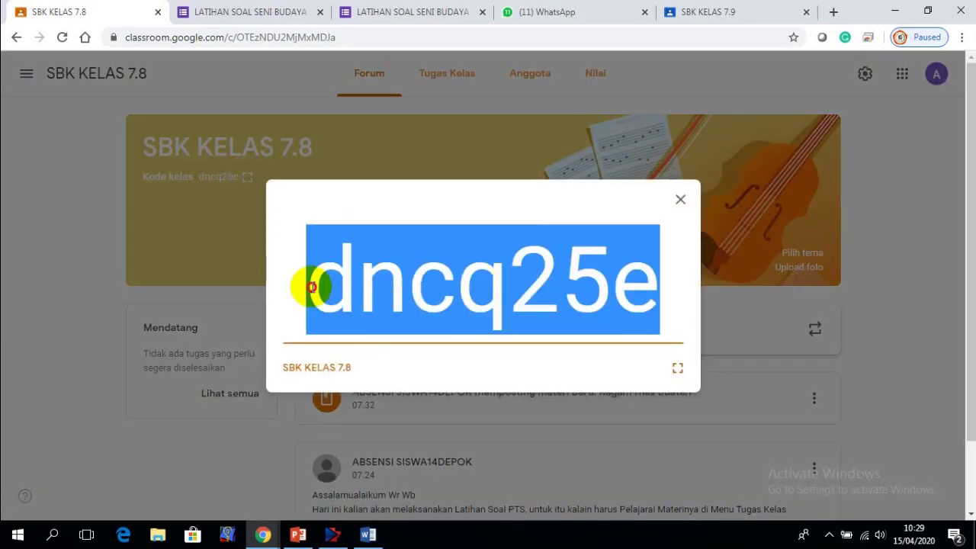
{"action": "right_click", "coordinate": [427, 282]}
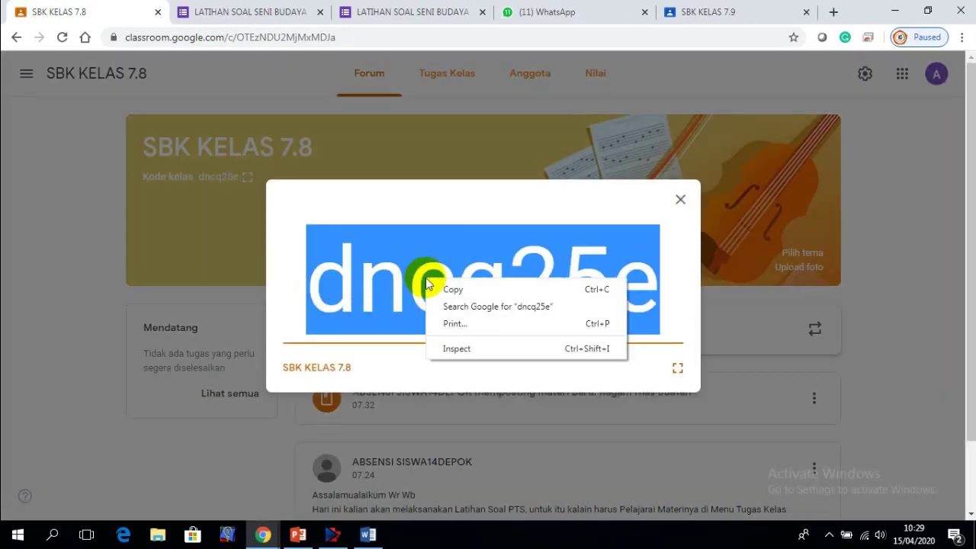
{"action": "left_click", "coordinate": [474, 291]}
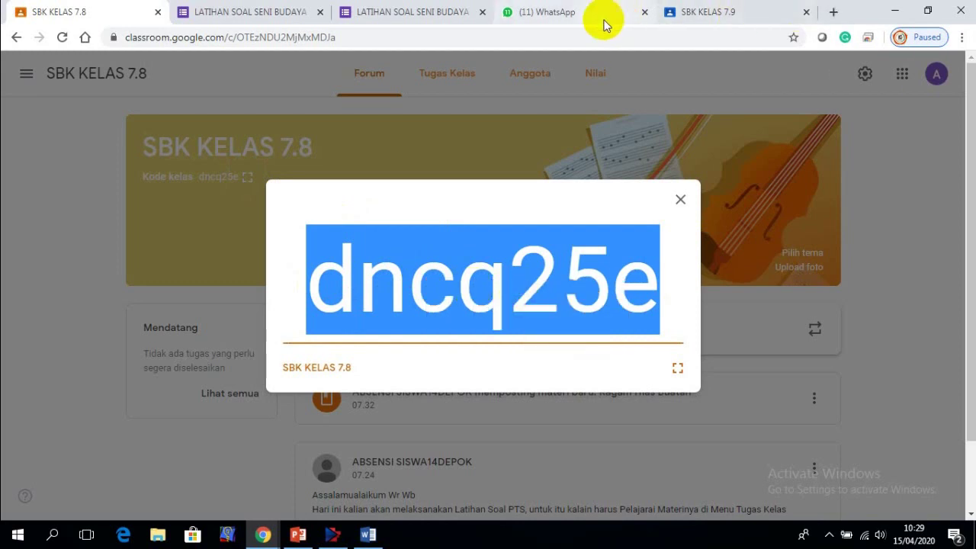
Step: Switch to WhatsApp and replace the old class code in the class 7.8 draft with the copied class code
{"action": "left_click", "coordinate": [559, 15]}
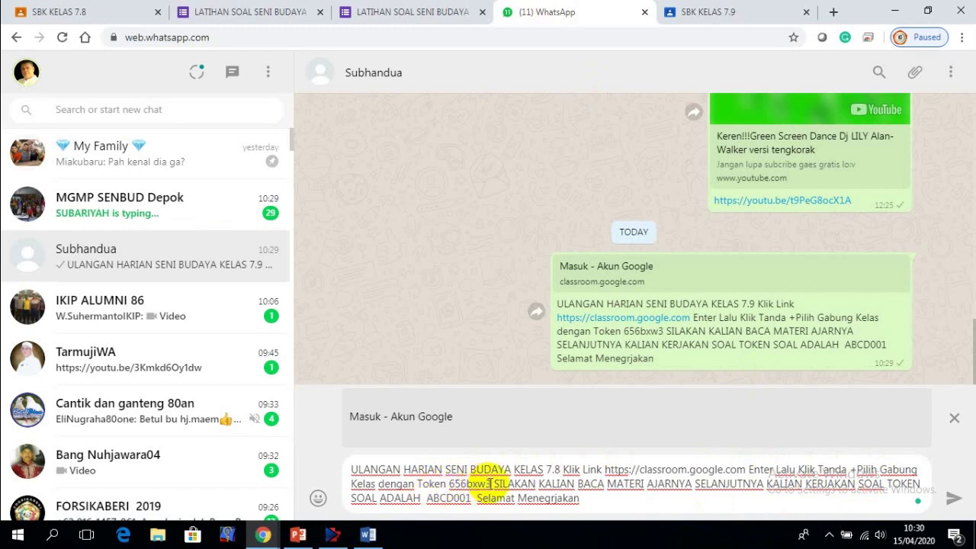
{"action": "right_click", "coordinate": [451, 481]}
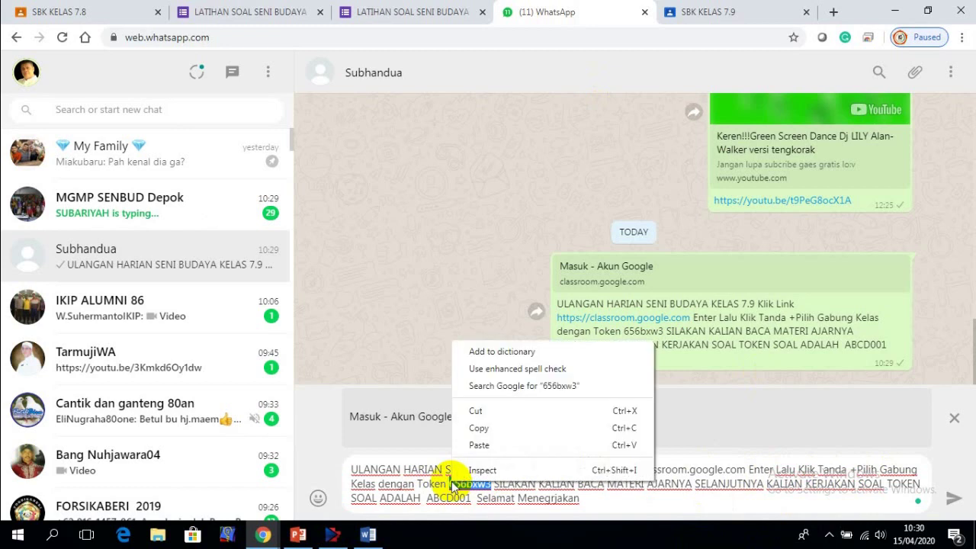
{"action": "left_click", "coordinate": [494, 447]}
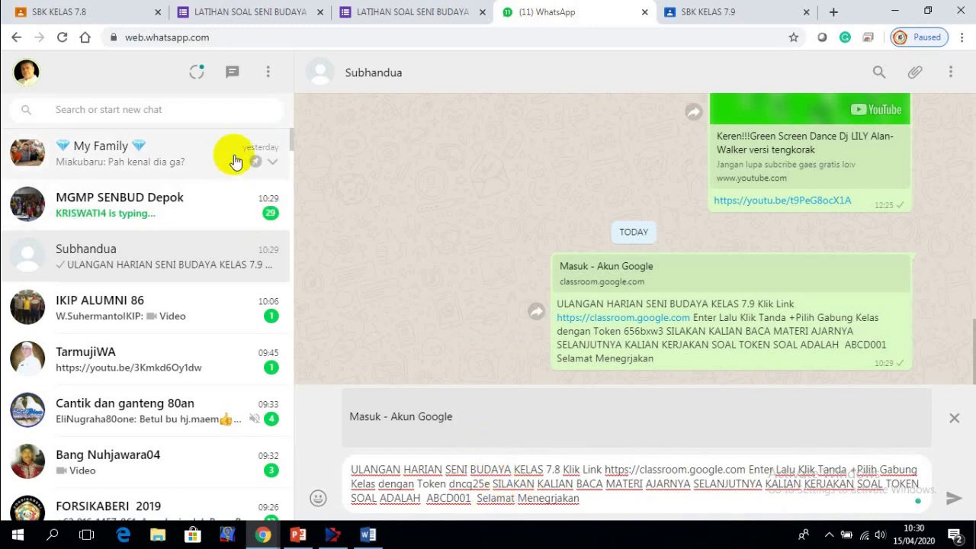
Step: Close the enlarged class code of SBK KELAS 7.8 in Google Classroom, return to WhatsApp, and send the class 7.8 message
{"action": "left_click", "coordinate": [34, 14]}
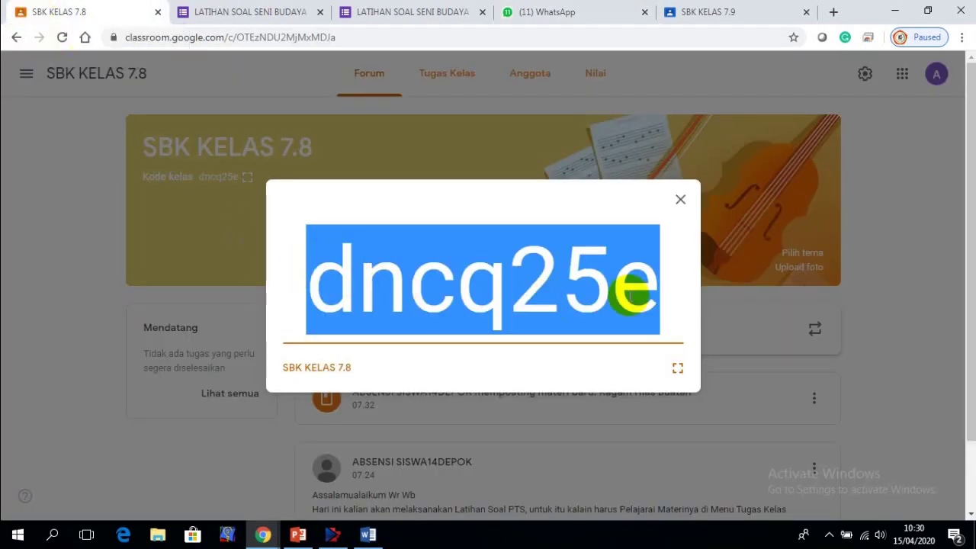
{"action": "left_click", "coordinate": [684, 202]}
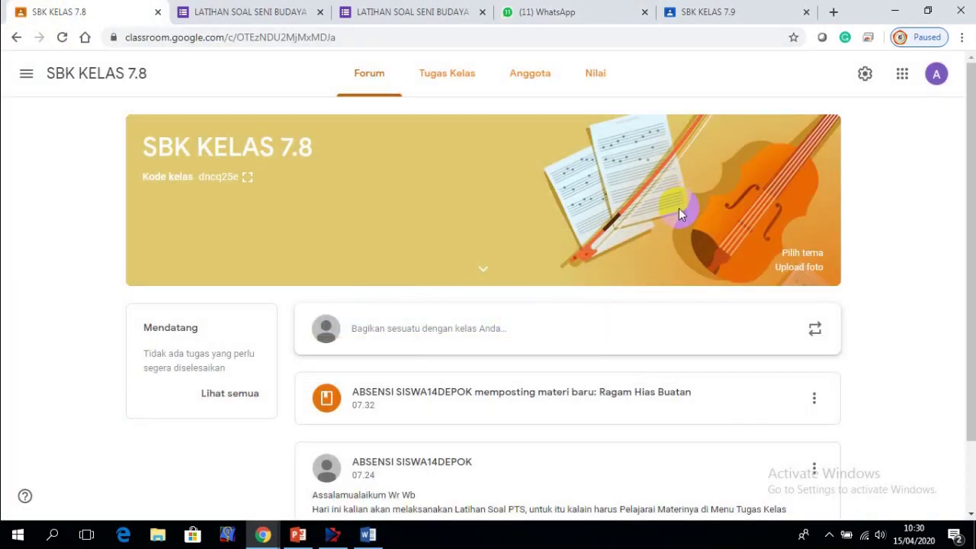
{"action": "left_click", "coordinate": [553, 17]}
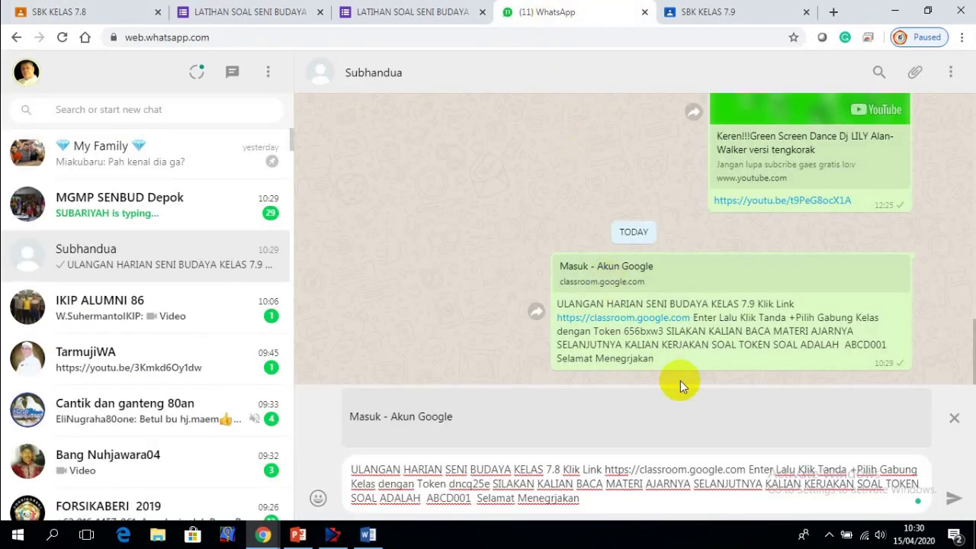
{"action": "left_click", "coordinate": [954, 499]}
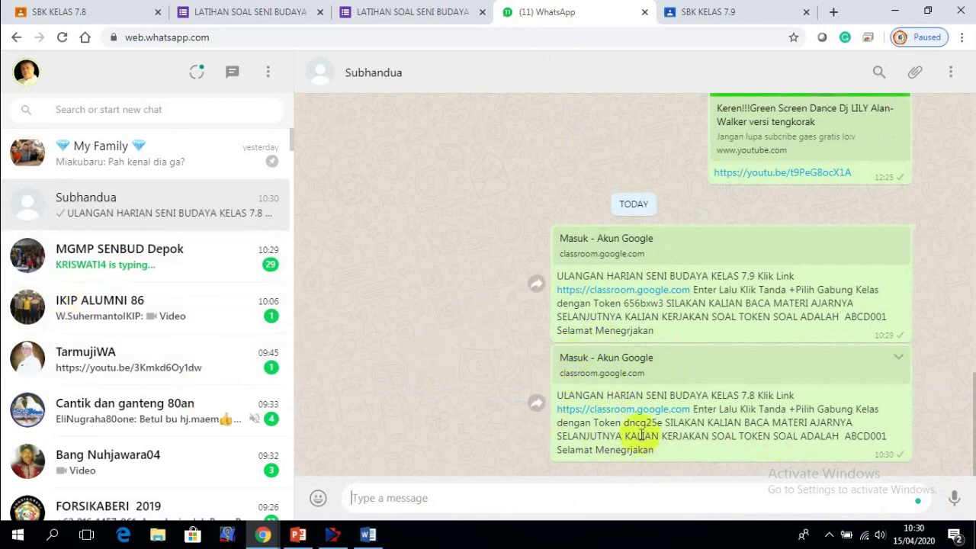
Step: Copy the full text of the sent class 7.8 message into a new message in the same chat and change its class number to 7.7
{"action": "left_click_drag", "start_coordinate": [669, 455], "coordinate": [593, 396]}
{"action": "right_click", "coordinate": [593, 398]}
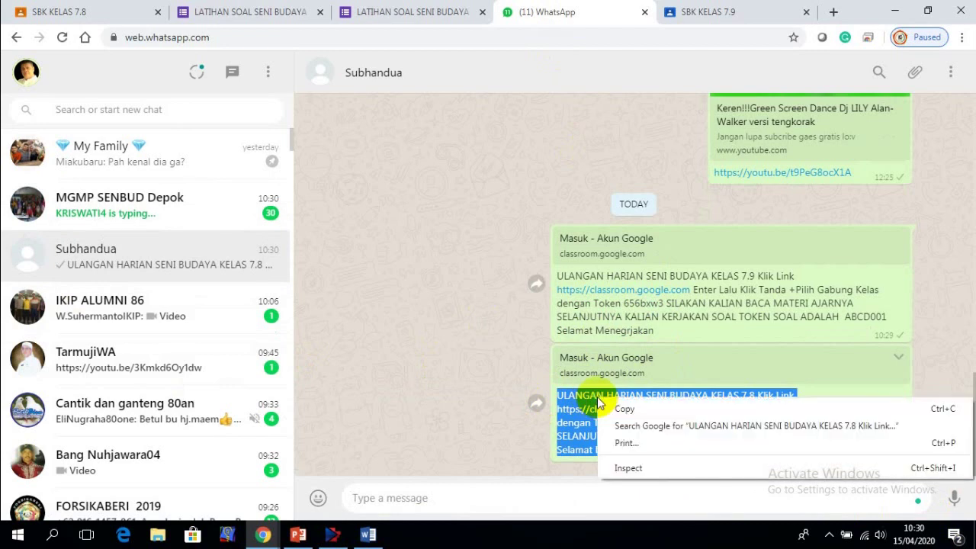
{"action": "left_click", "coordinate": [617, 409]}
{"action": "left_click", "coordinate": [379, 492]}
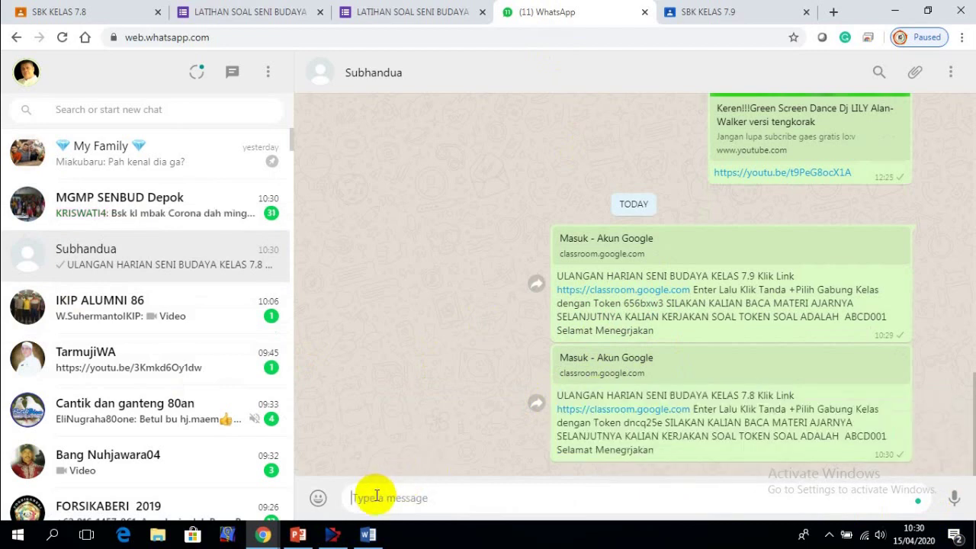
{"action": "right_click", "coordinate": [374, 496]}
{"action": "left_click", "coordinate": [429, 383]}
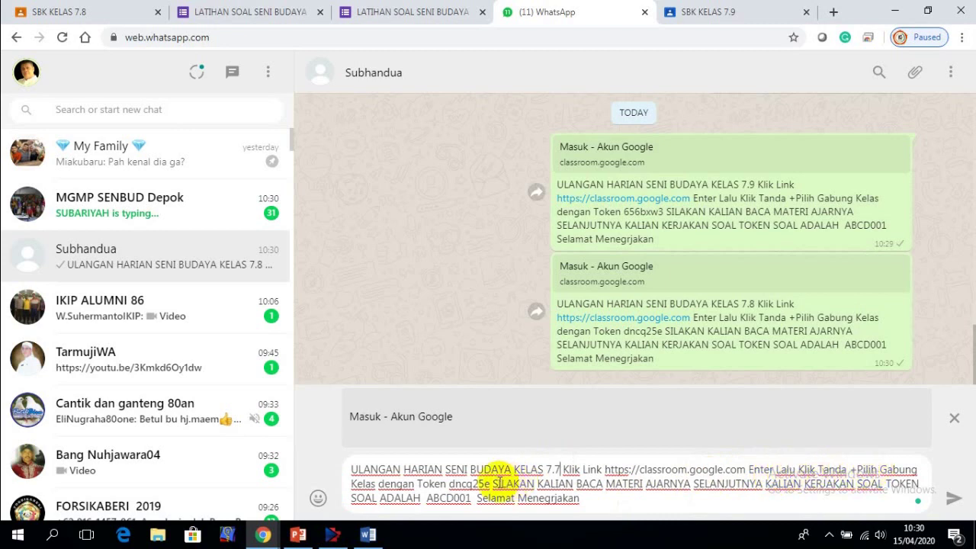
Step: Switch to Google Classroom, open the SBK KELAS 7.7 class, and display its class code enlarged
{"action": "left_click", "coordinate": [42, 13]}
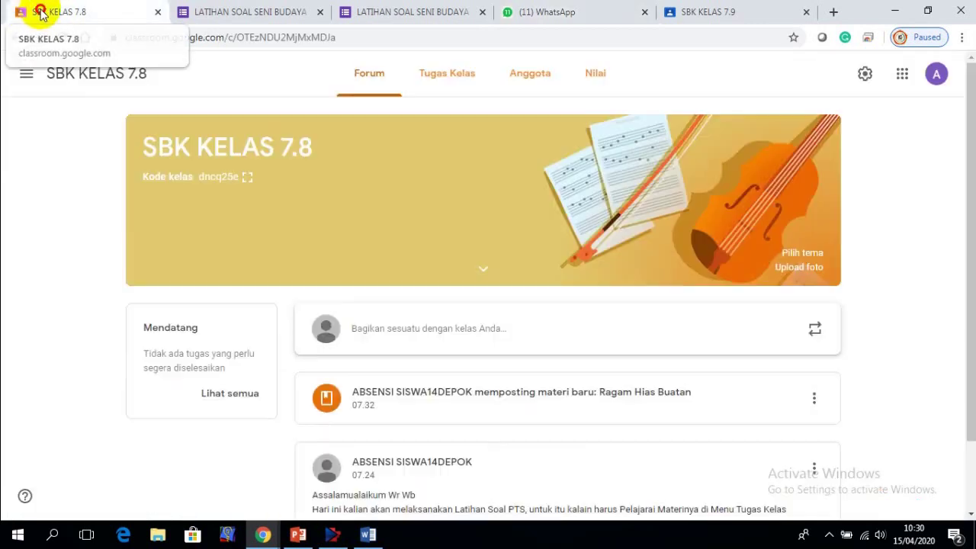
{"action": "left_click", "coordinate": [28, 76]}
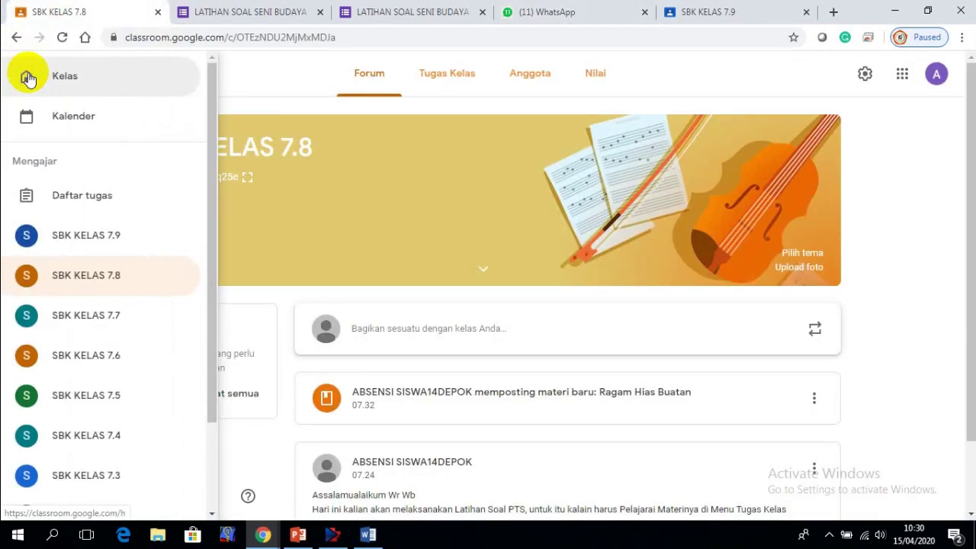
{"action": "left_click", "coordinate": [73, 325]}
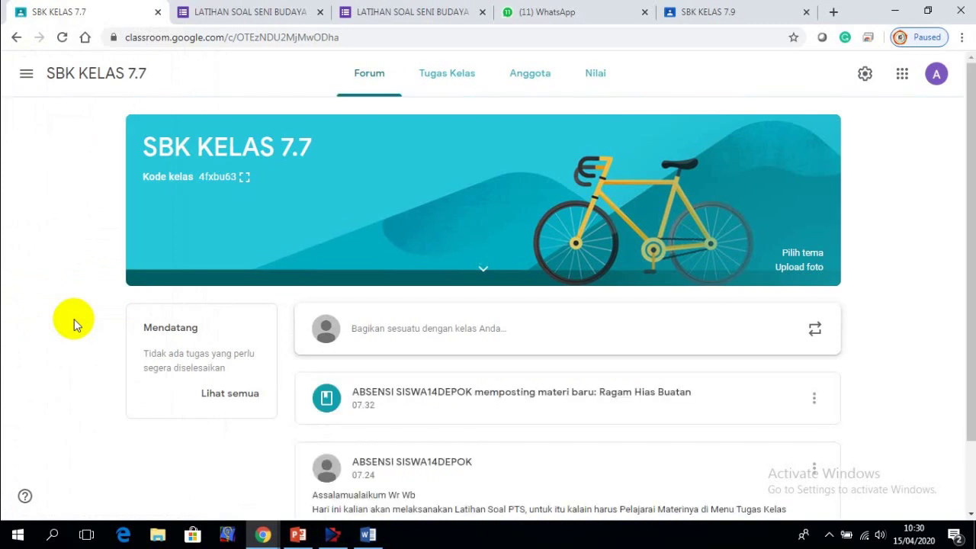
{"action": "left_click", "coordinate": [244, 176]}
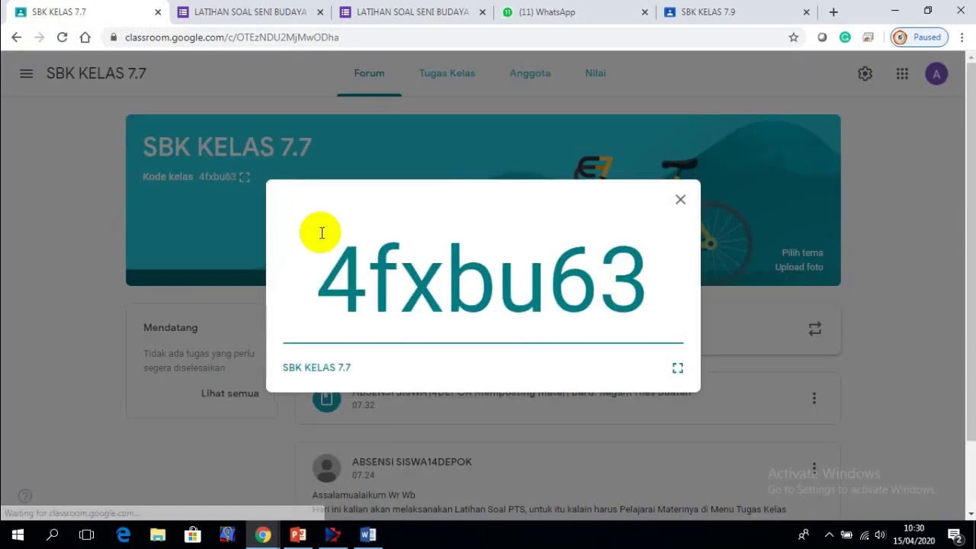